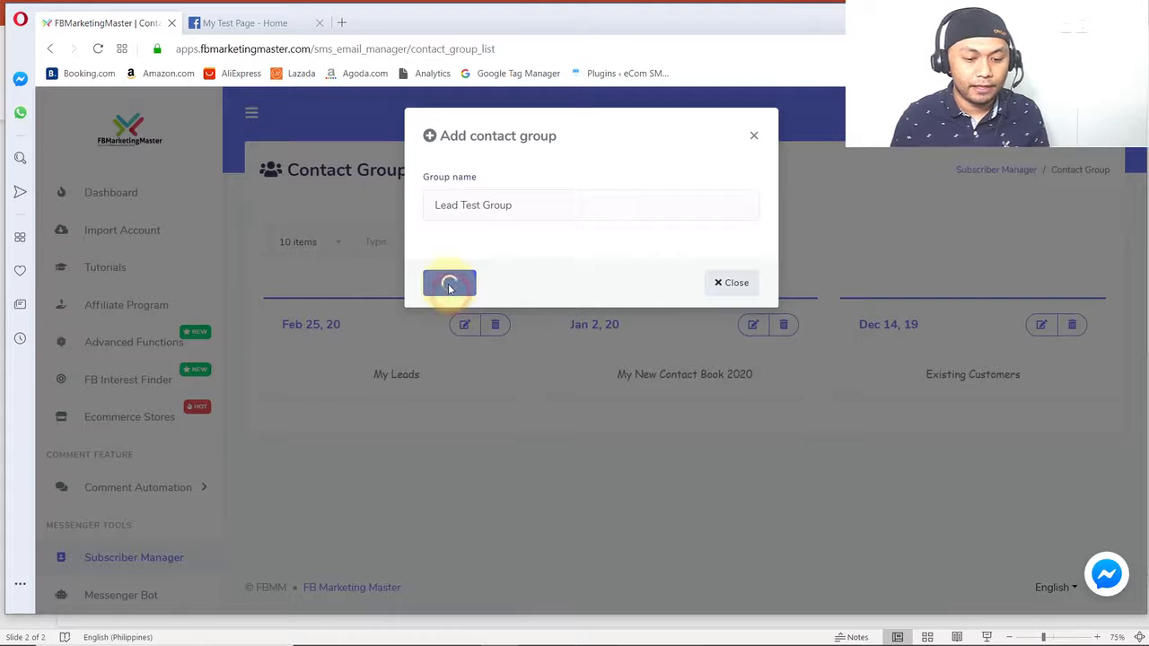
{"action": "key", "text": "alt+Tab"}
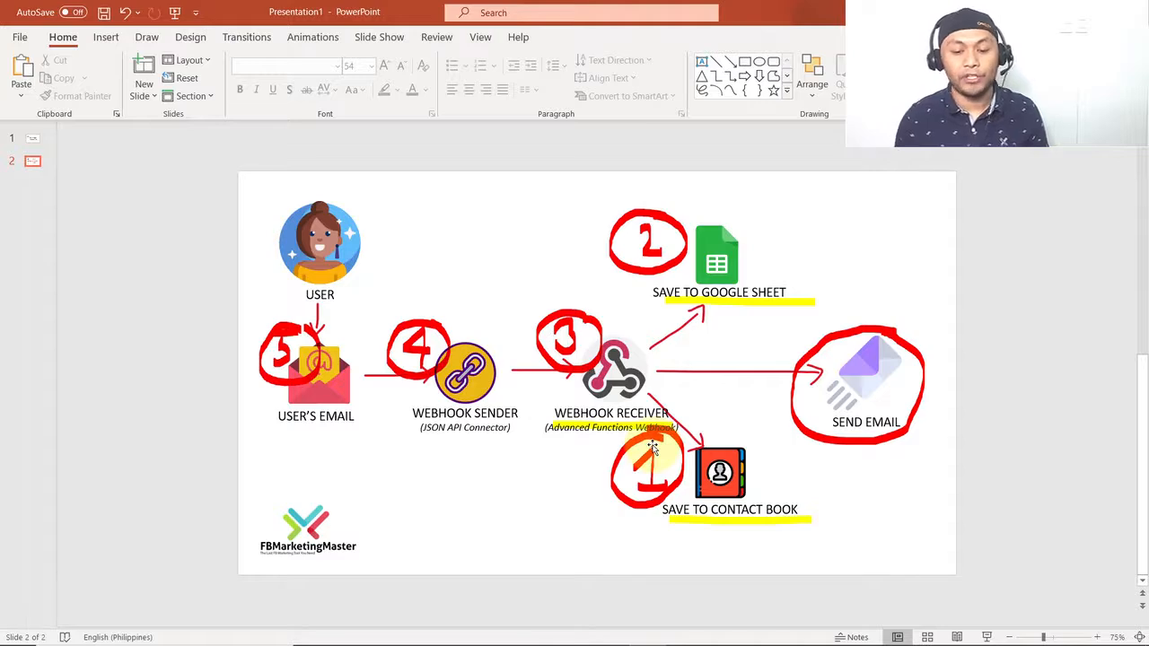
{"action": "key", "text": "alt+Tab"}
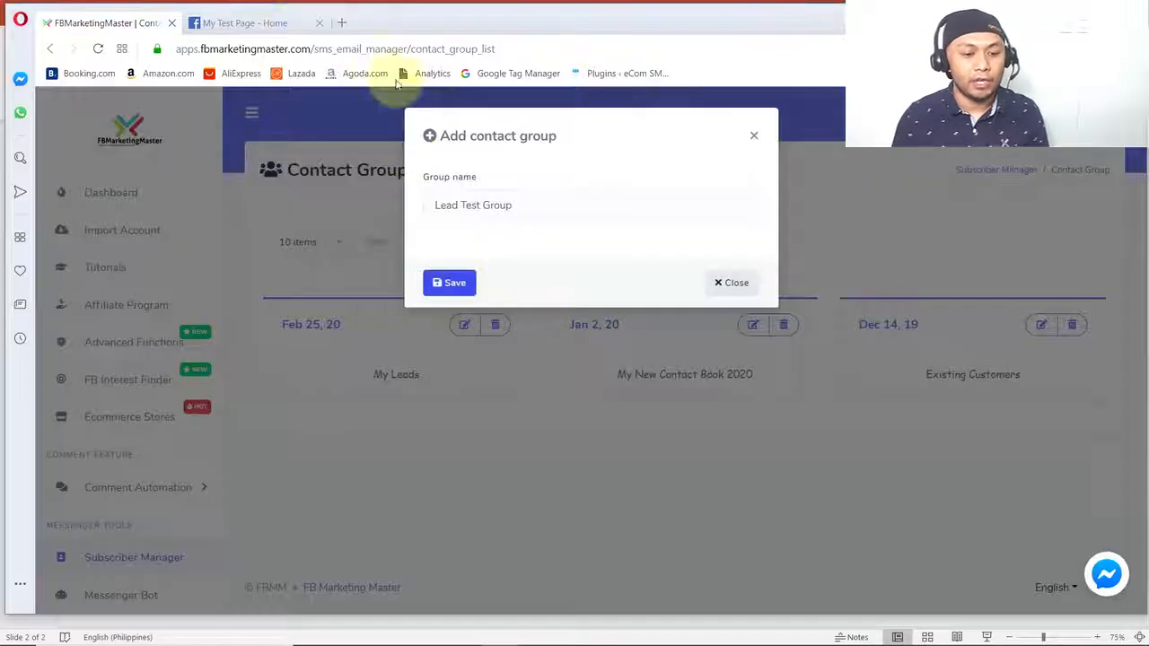
- Search Google for "google sheet" in a new browser tab, open Google Sheets and create a blank spreadsheet
{"action": "left_click", "coordinate": [341, 23]}
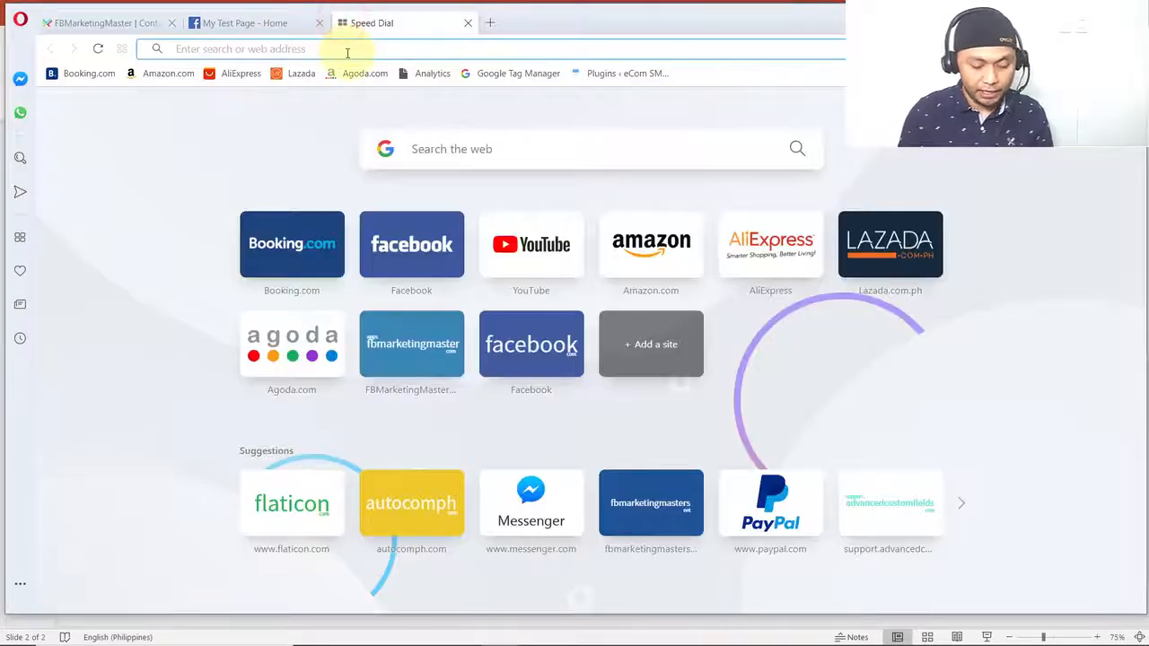
{"action": "type", "text": "google shee"}
{"action": "key", "text": "Return"}
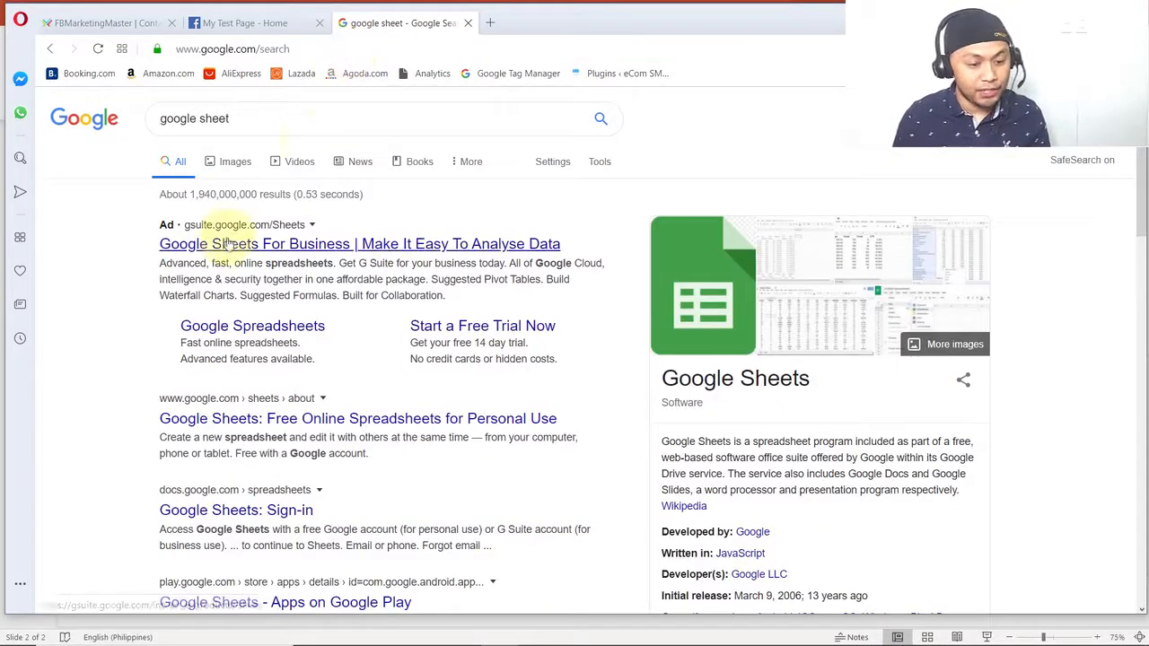
{"action": "left_click", "coordinate": [210, 429]}
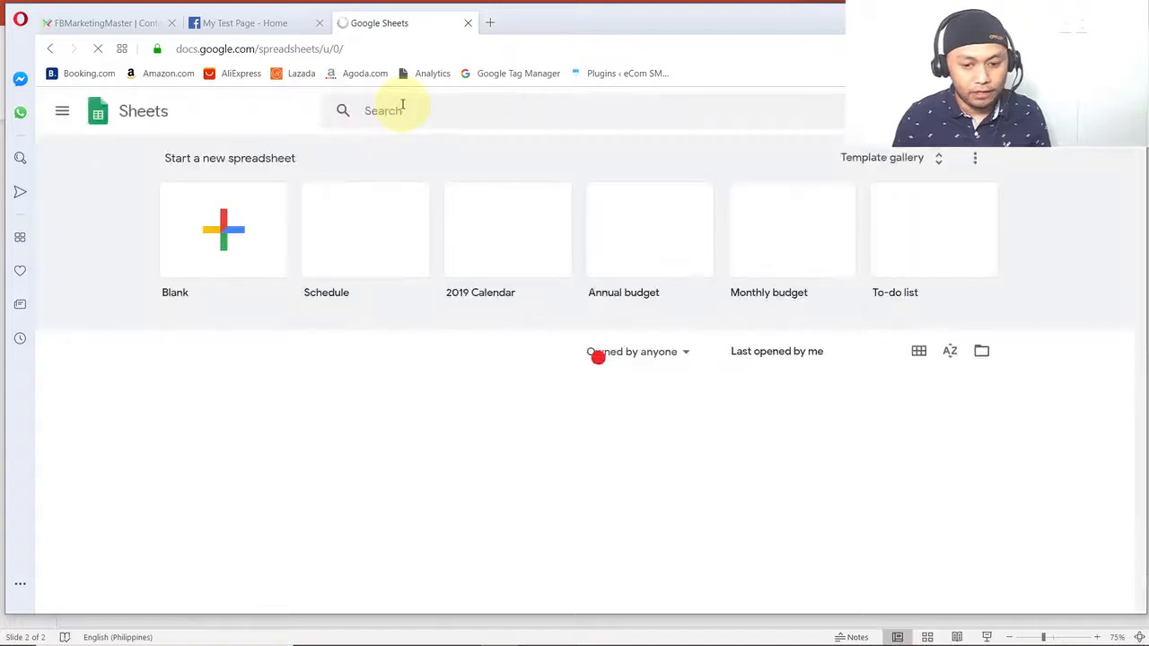
{"action": "left_click", "coordinate": [226, 240]}
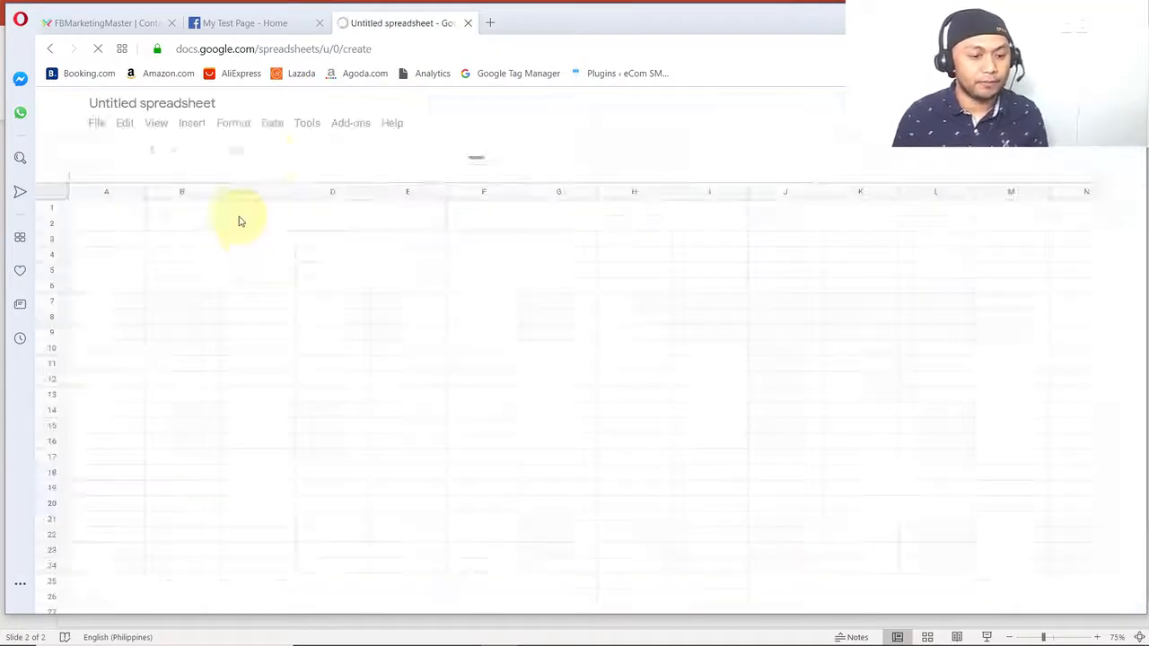
- Rename the untitled spreadsheet as "Test Lead Google Sheet"
{"action": "left_click", "coordinate": [152, 103]}
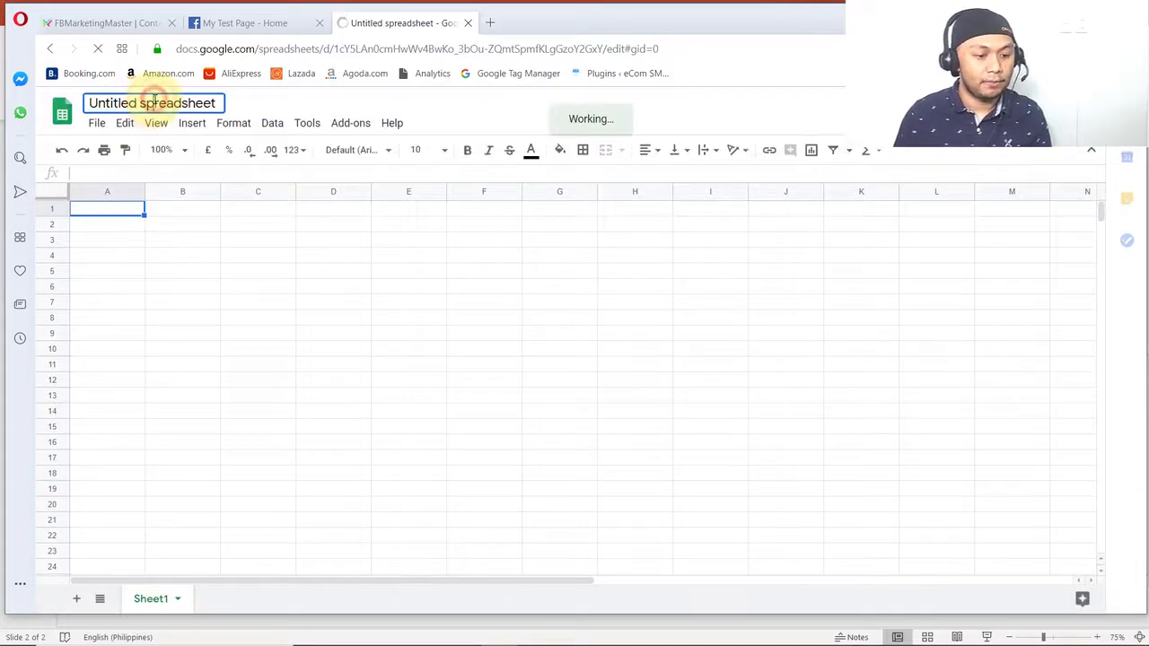
{"action": "type", "text": "L"}
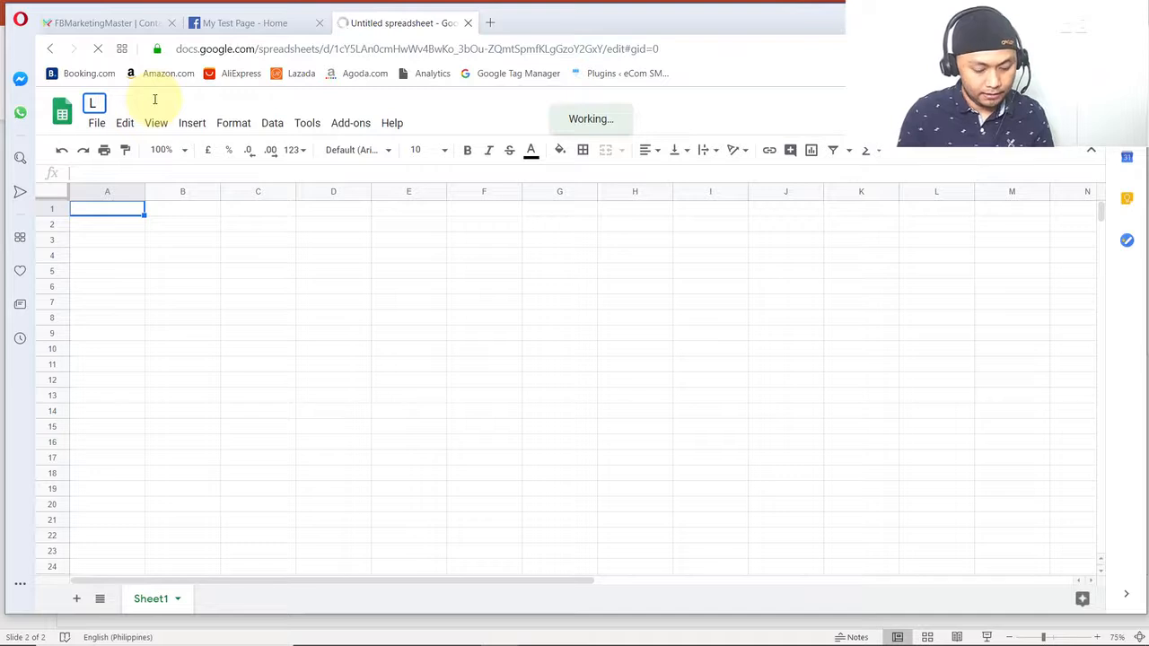
{"action": "type", "text": "est Lead"}
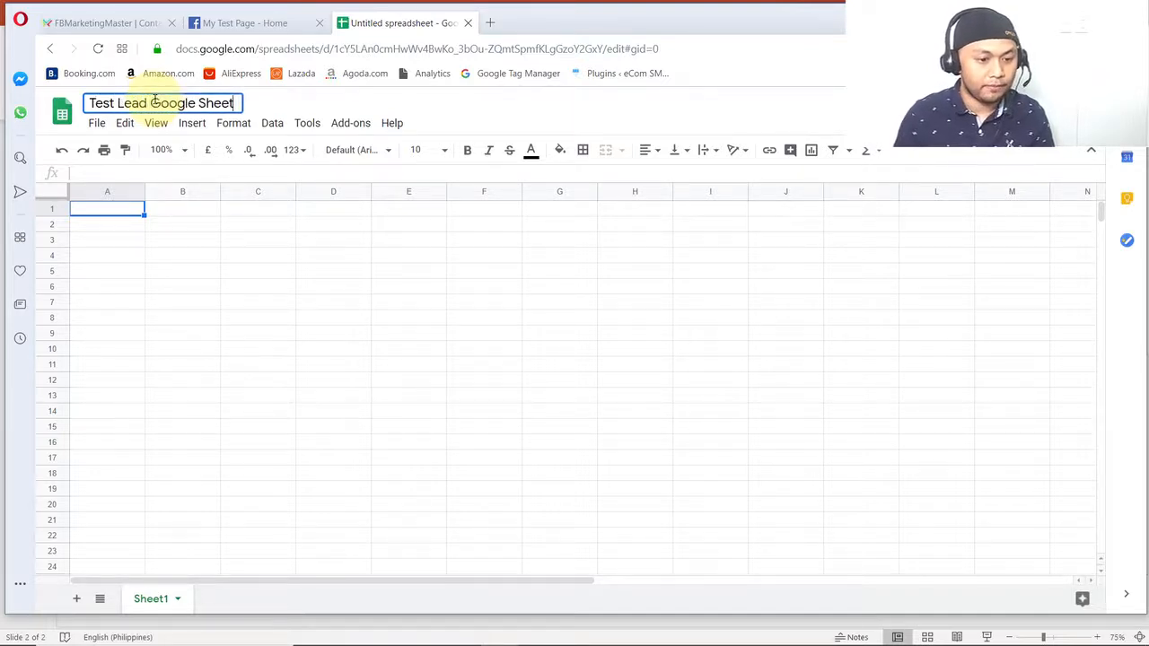
{"action": "type", "text": " Google Sheet"}
{"action": "left_click", "coordinate": [572, 112]}
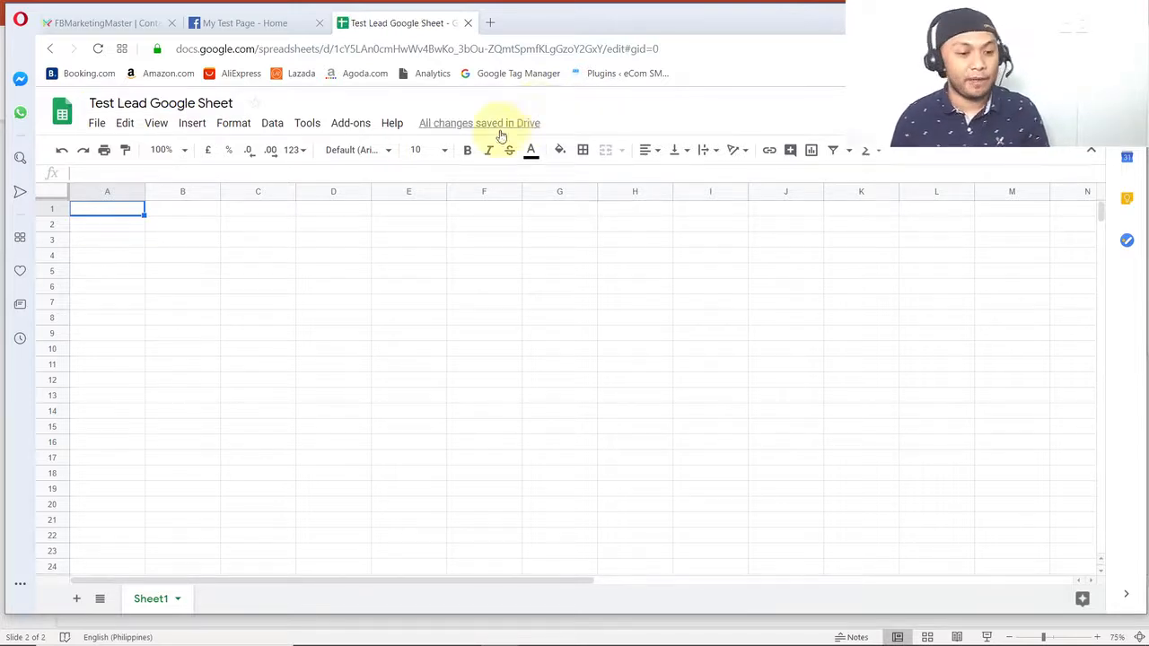
- Return to FBMarketingMaster, dismiss the contact group dialog and open the Google Sheet import form in Advanced Functions
{"action": "left_click", "coordinate": [99, 23]}
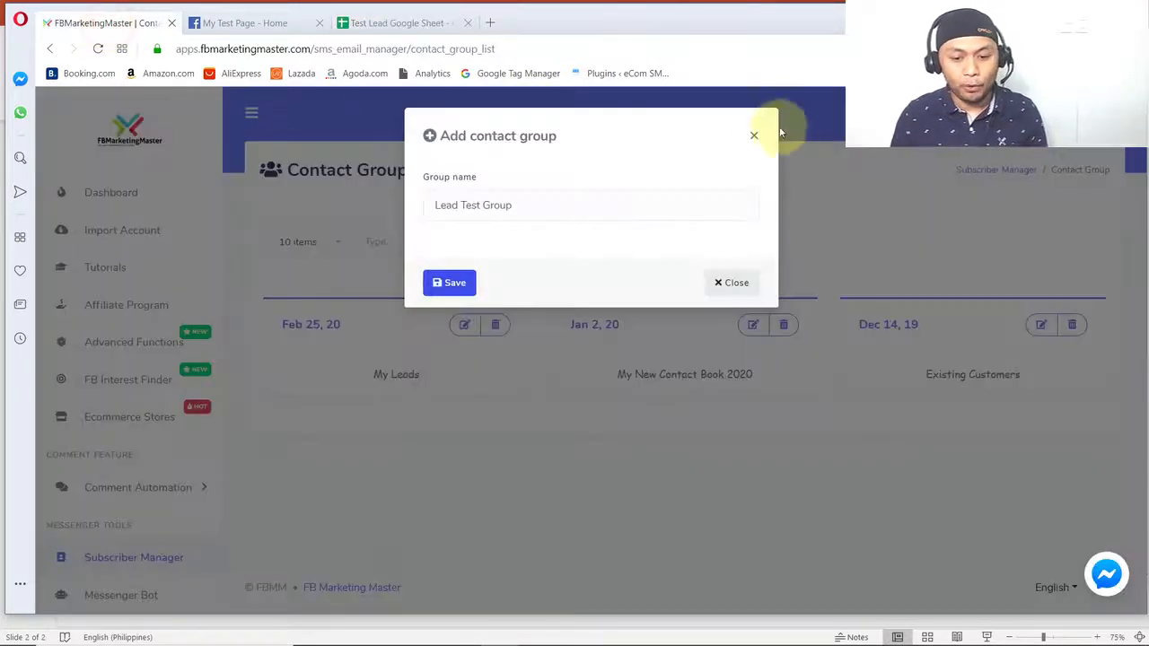
{"action": "left_click", "coordinate": [757, 135]}
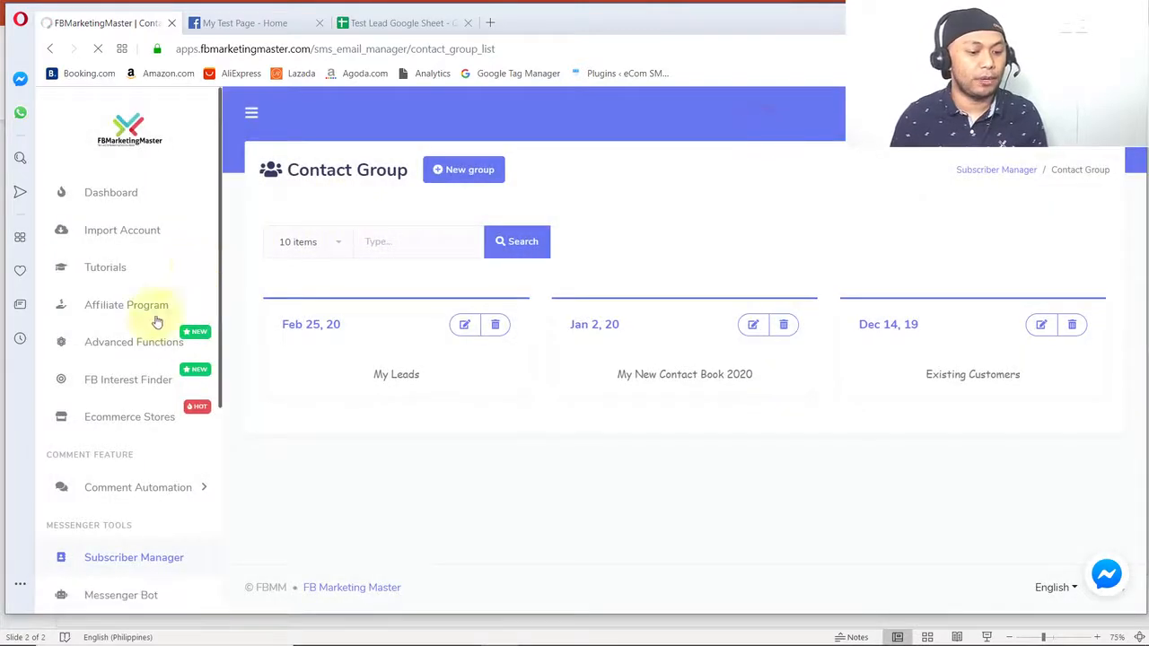
{"action": "left_click", "coordinate": [138, 343]}
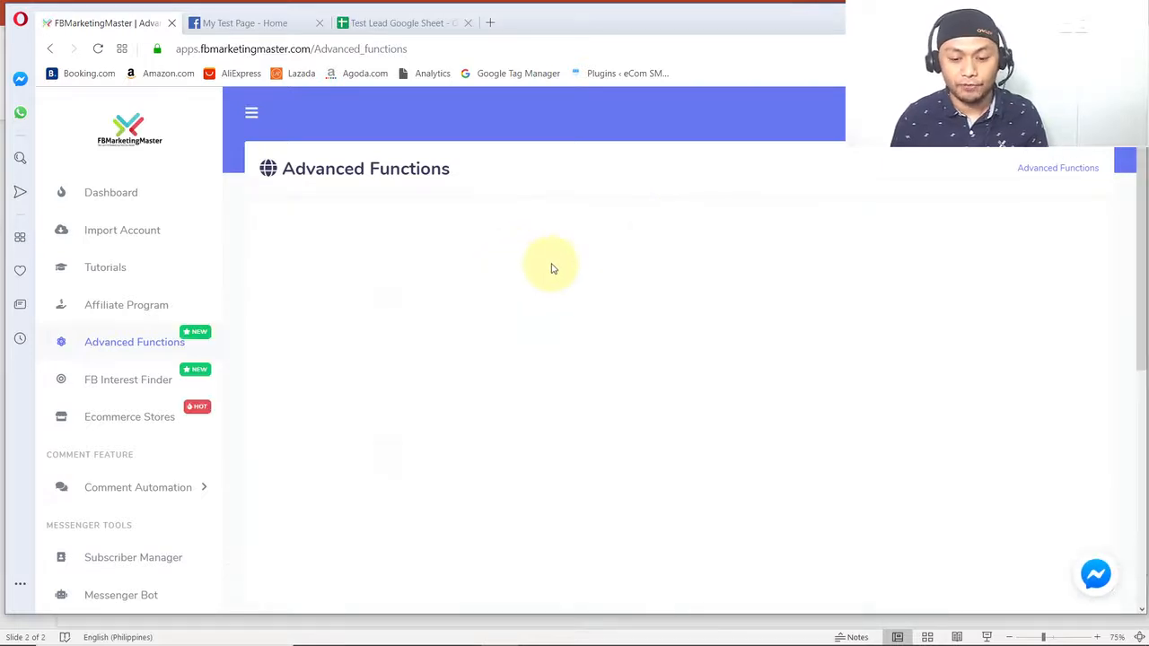
{"action": "left_click_drag", "start_coordinate": [932, 235], "coordinate": [935, 275]}
{"action": "left_click", "coordinate": [906, 293]}
{"action": "left_click", "coordinate": [868, 327]}
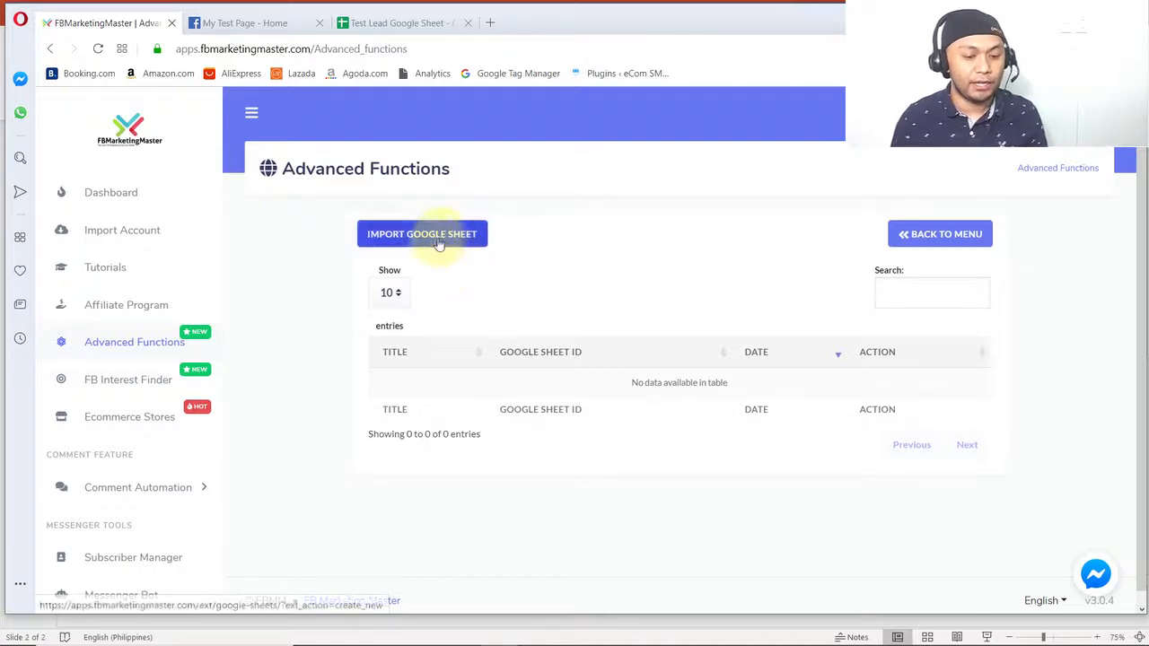
{"action": "left_click", "coordinate": [428, 239]}
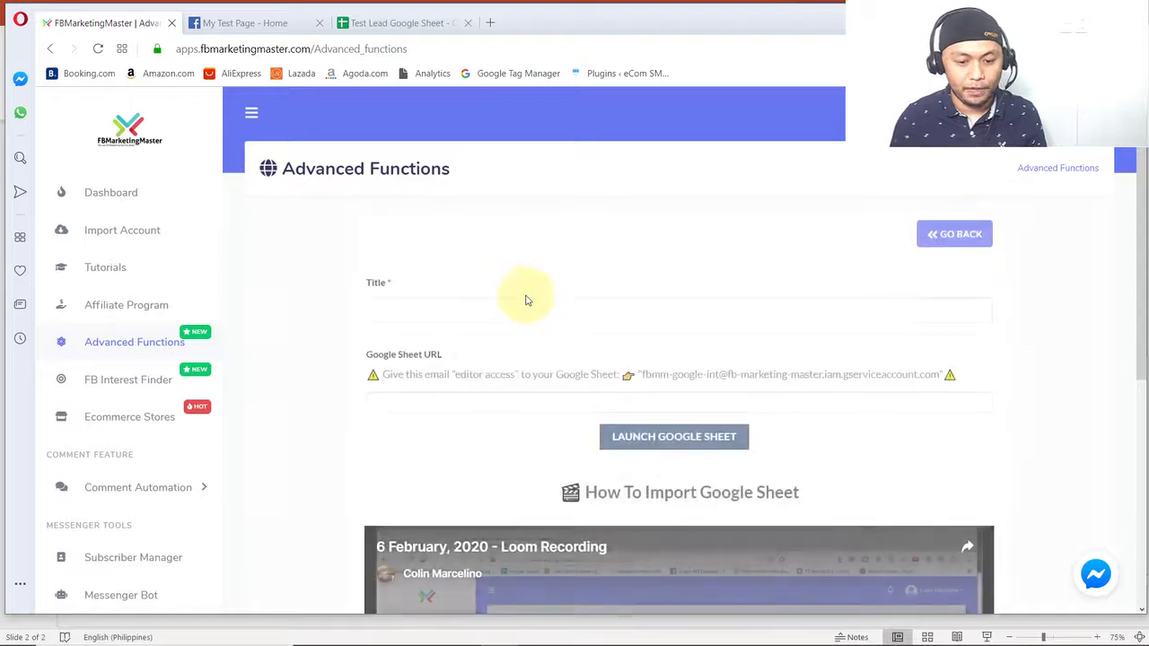
- Play a moment of the "How To Import Google Sheet" video, pause it and return to the import form
{"action": "scroll", "coordinate": [536, 345], "scroll_direction": "down", "scroll_amount": 4}
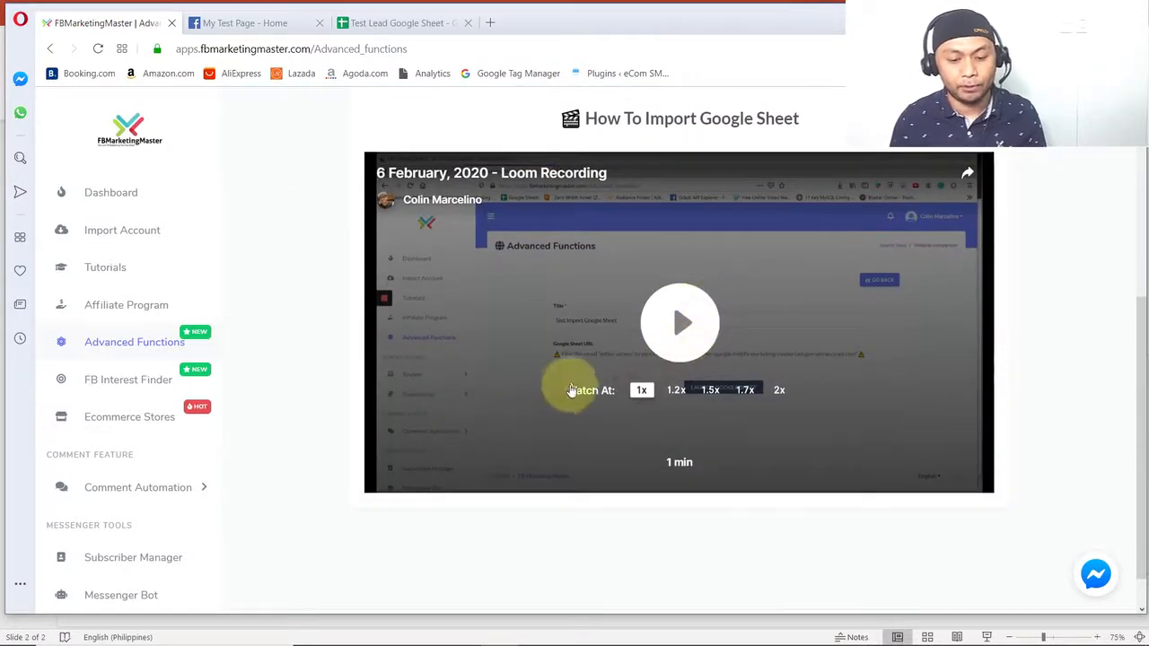
{"action": "left_click", "coordinate": [704, 320]}
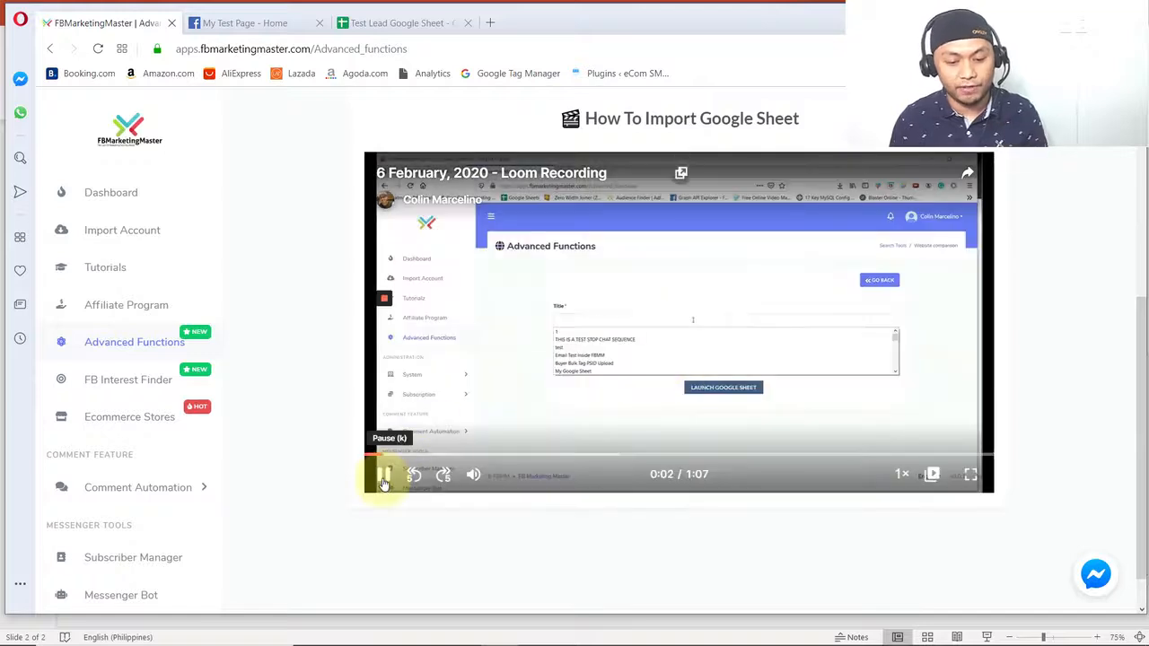
{"action": "left_click", "coordinate": [381, 474]}
{"action": "scroll", "coordinate": [326, 405], "scroll_direction": "up", "scroll_amount": 4}
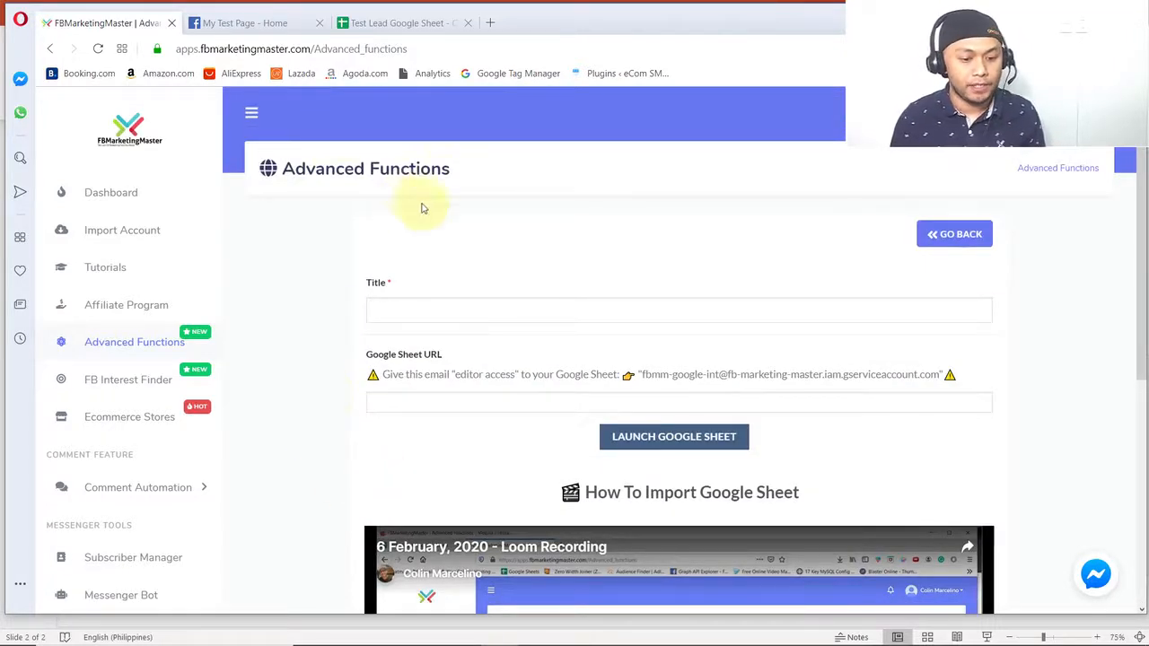
- Title the Google Sheet import "Lead Test Google Sheet"
{"action": "left_click", "coordinate": [406, 309]}
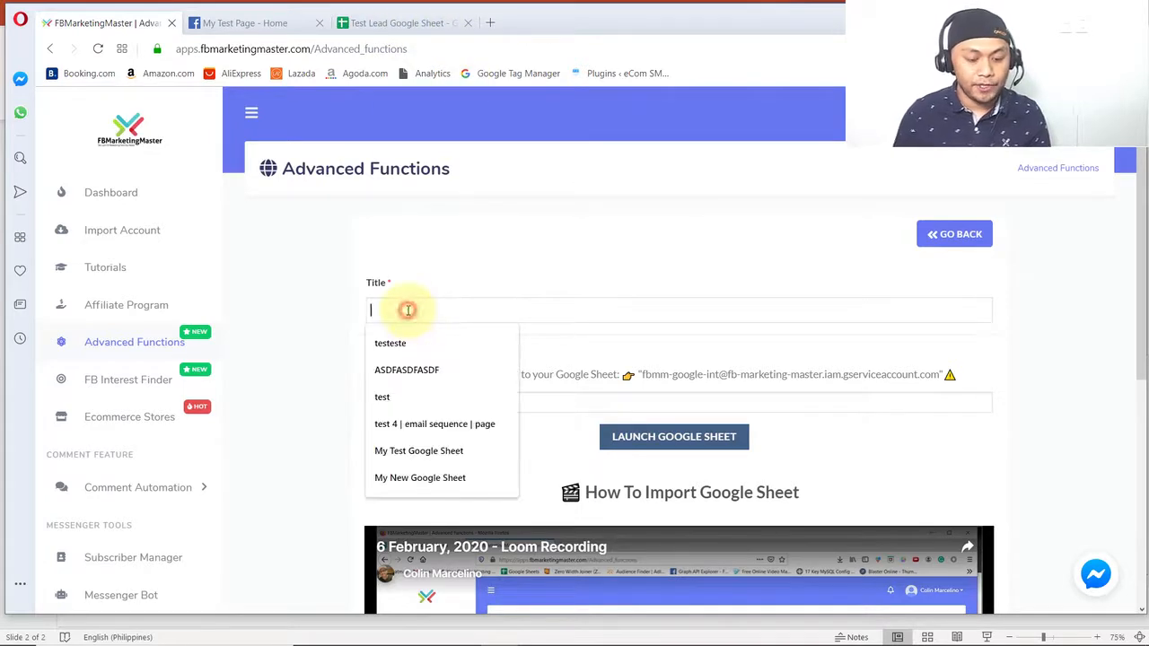
{"action": "type", "text": "Lead Test Google Sheet"}
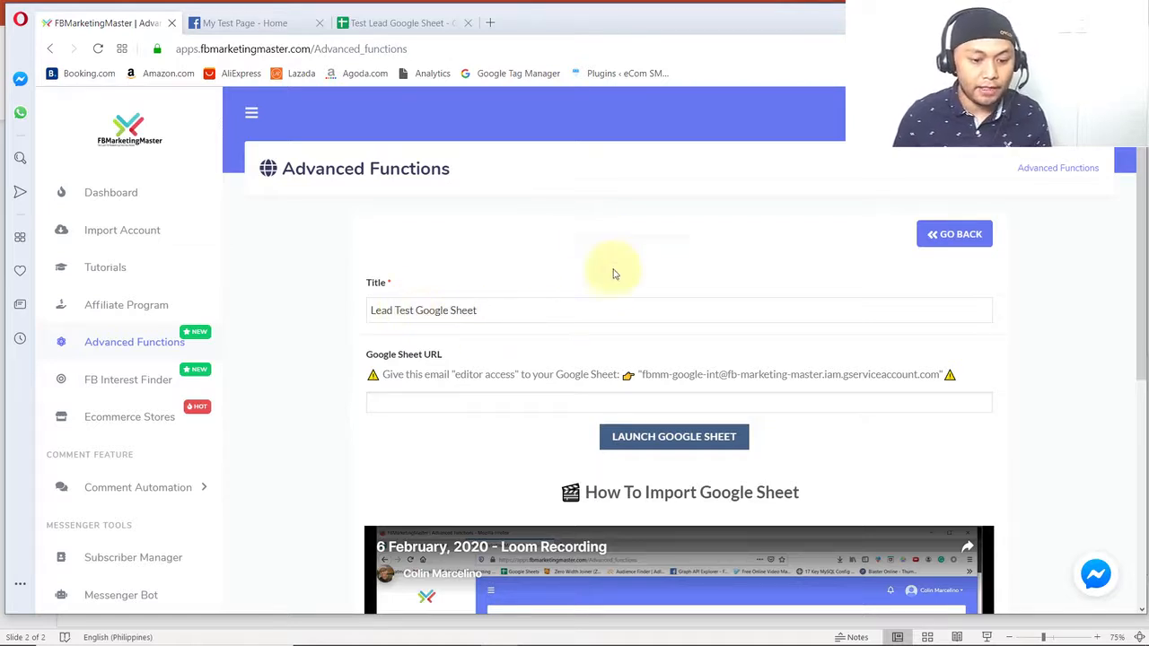
{"action": "left_click", "coordinate": [586, 230]}
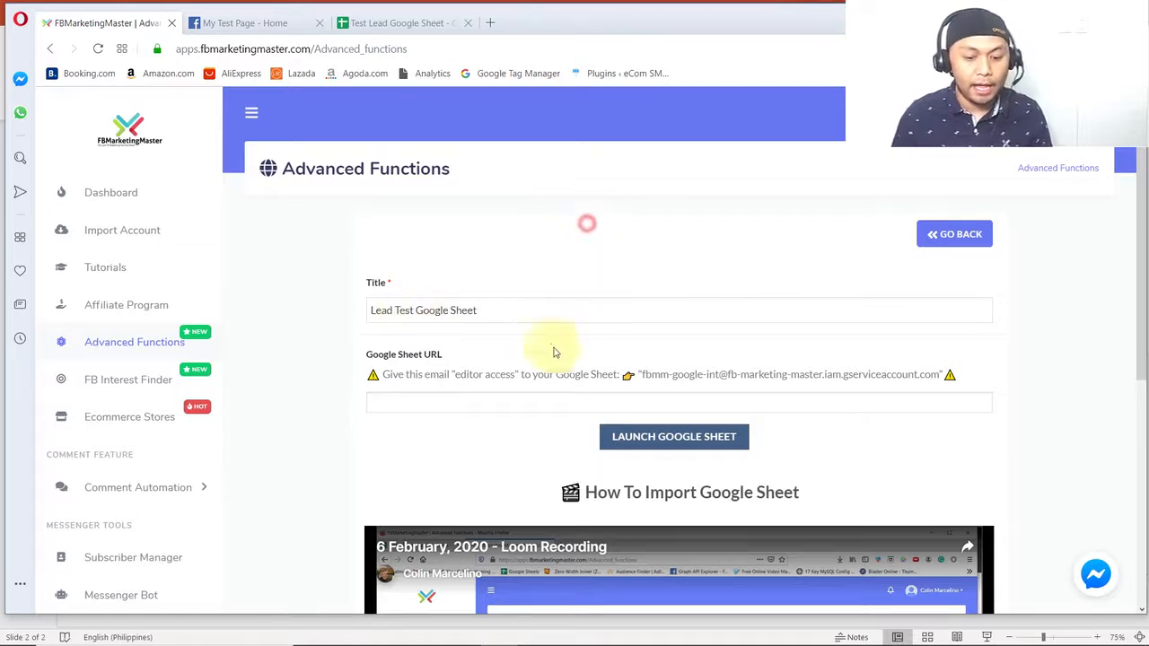
- Copy the web address of Test Lead Google Sheet and paste it as the import form's Google Sheet URL
{"action": "left_click", "coordinate": [527, 403]}
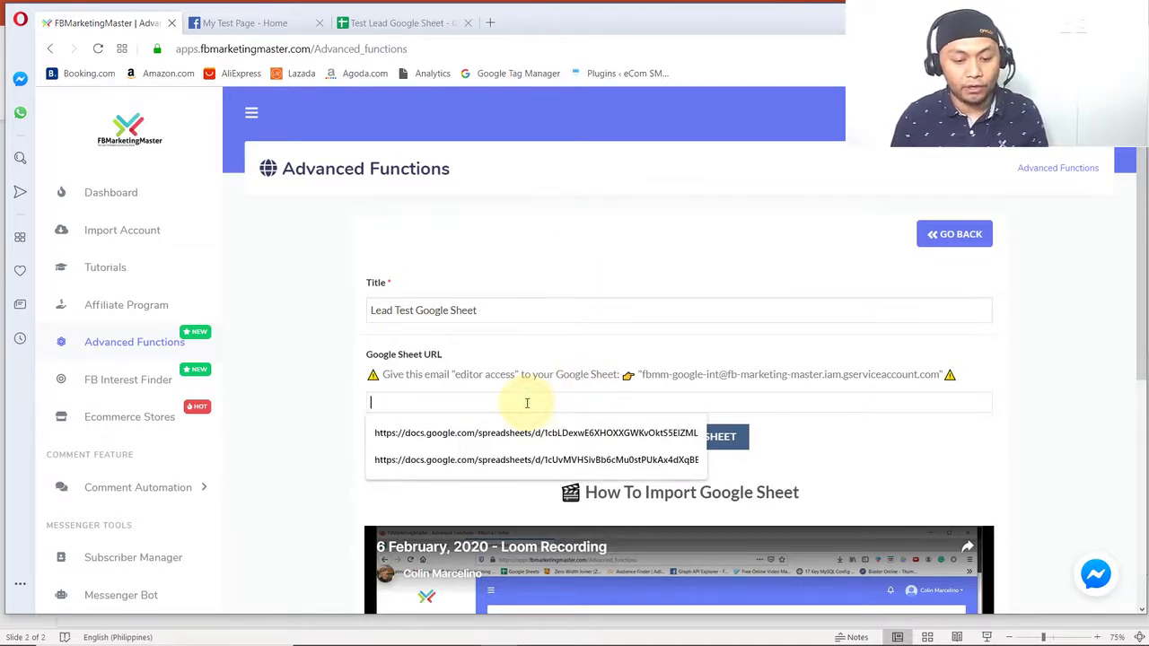
{"action": "left_click", "coordinate": [289, 279]}
{"action": "left_click", "coordinate": [369, 23]}
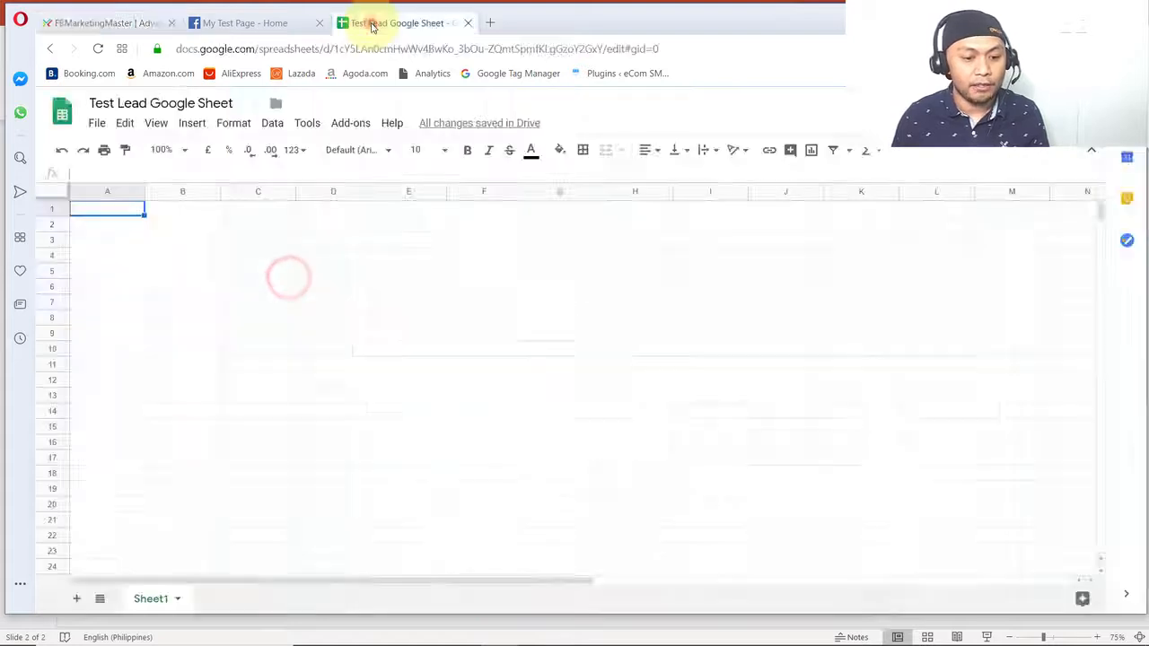
{"action": "left_click", "coordinate": [292, 49]}
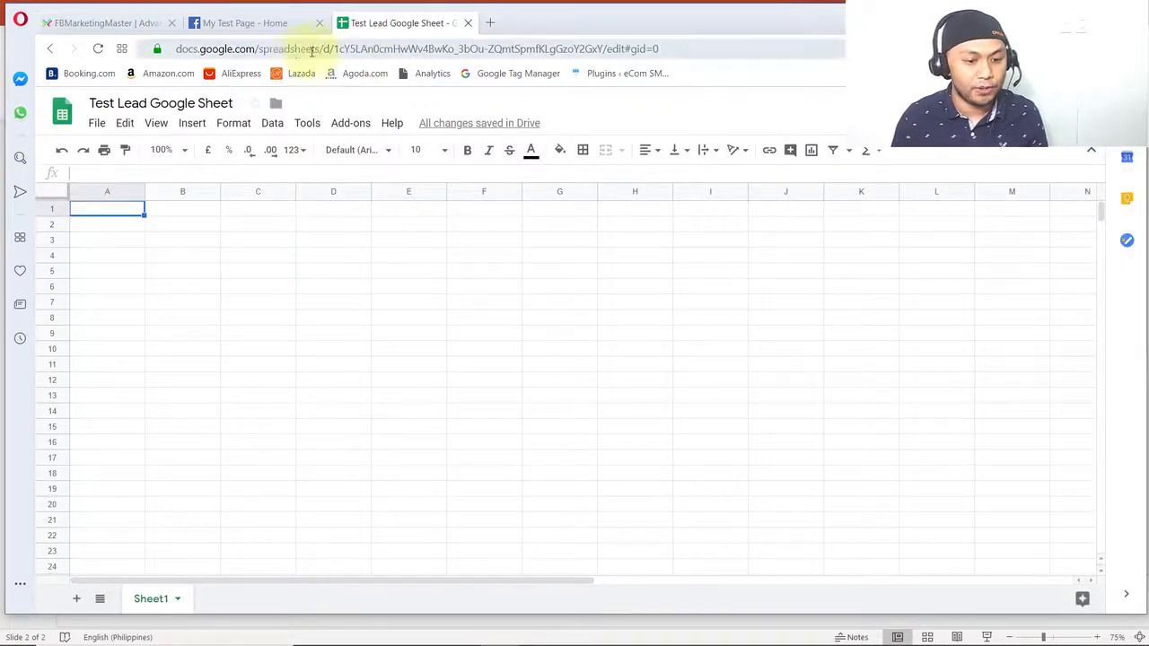
{"action": "right_click", "coordinate": [376, 53]}
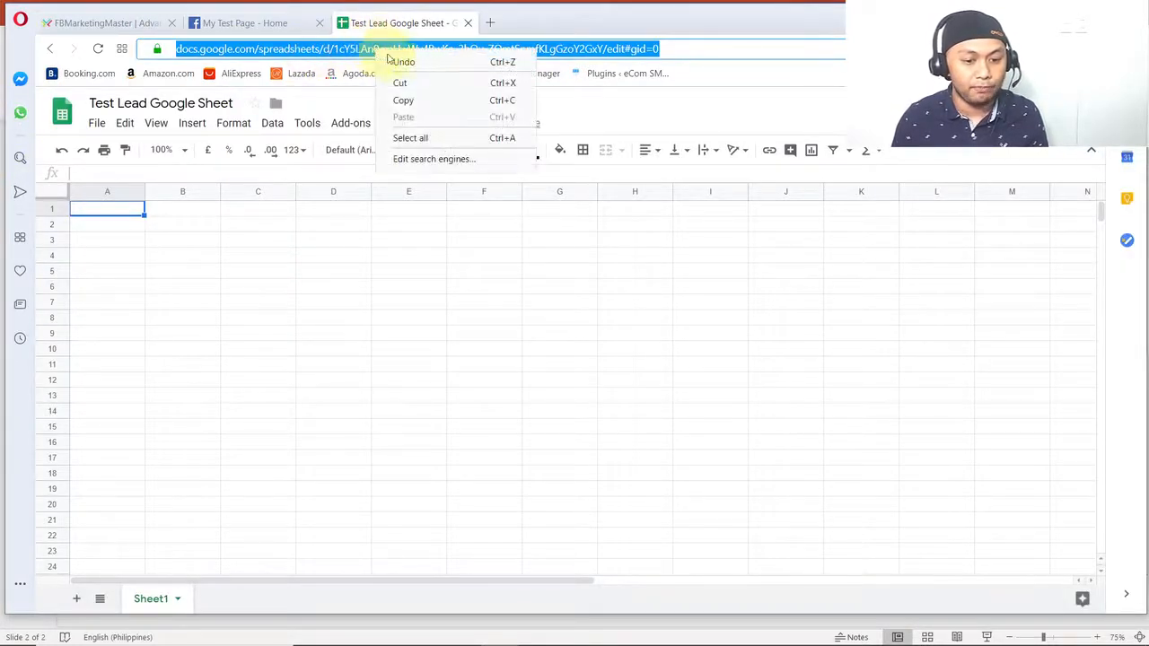
{"action": "left_click", "coordinate": [413, 98]}
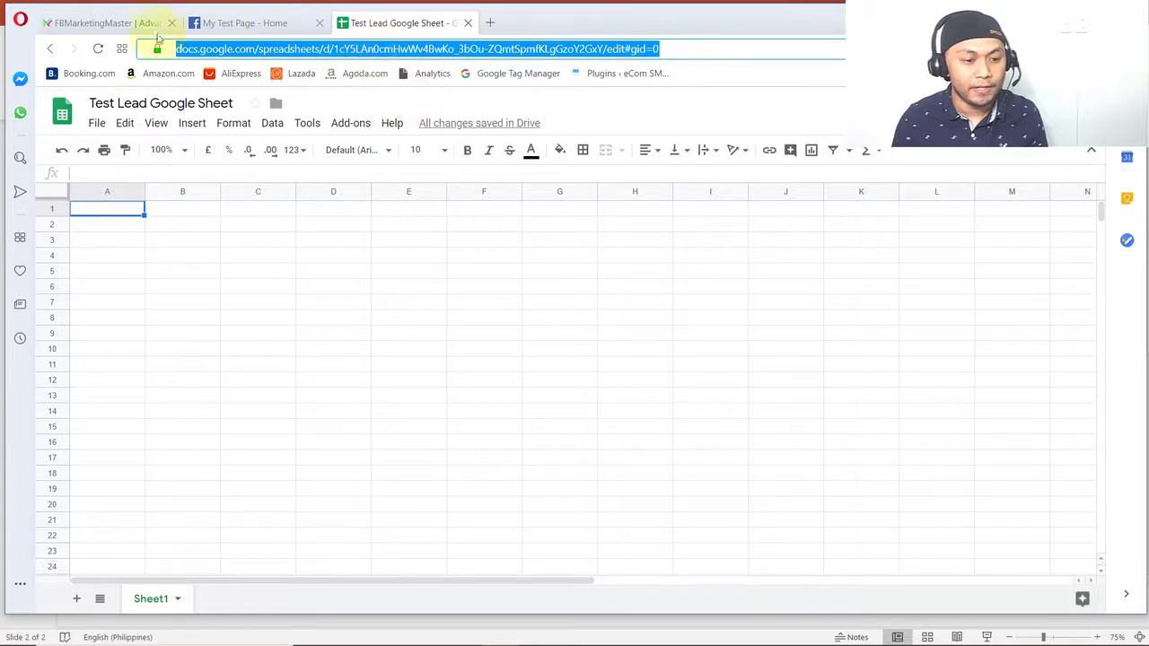
{"action": "left_click", "coordinate": [102, 28]}
{"action": "left_click", "coordinate": [446, 403]}
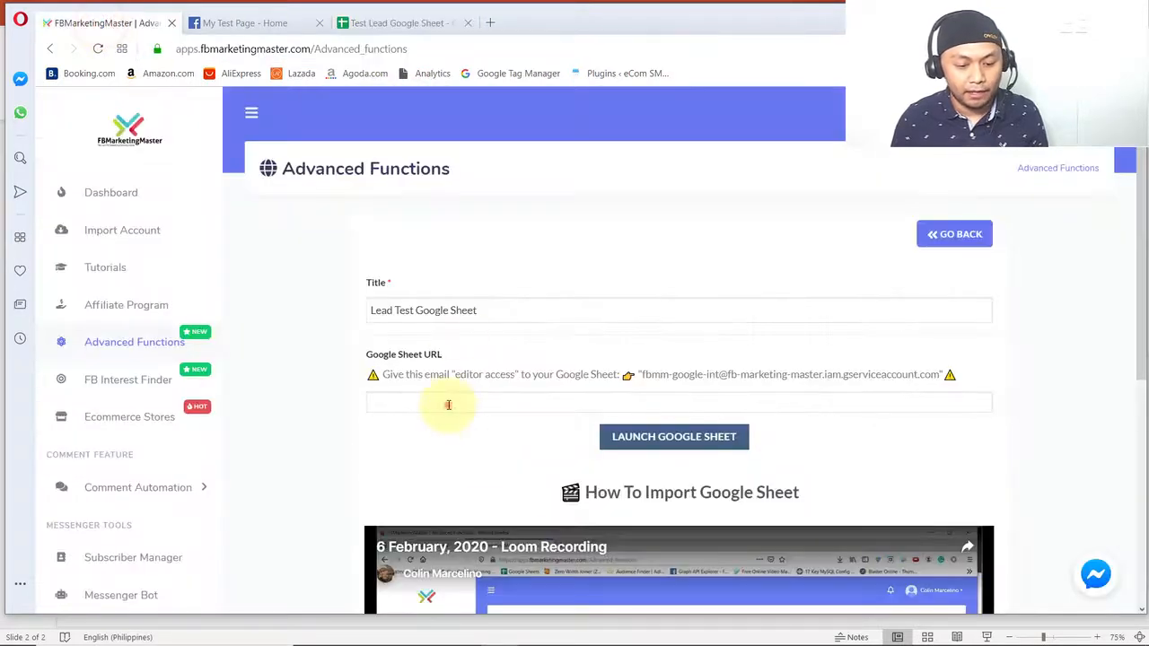
{"action": "right_click", "coordinate": [448, 404]}
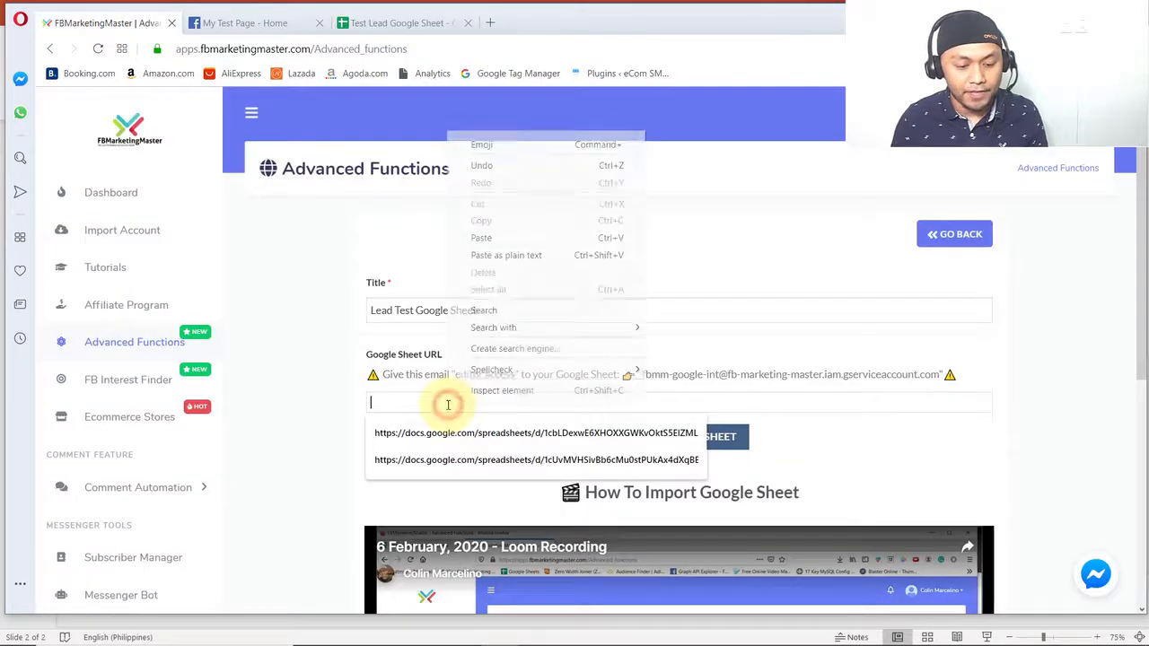
{"action": "left_click", "coordinate": [494, 237]}
{"action": "left_click", "coordinate": [428, 456]}
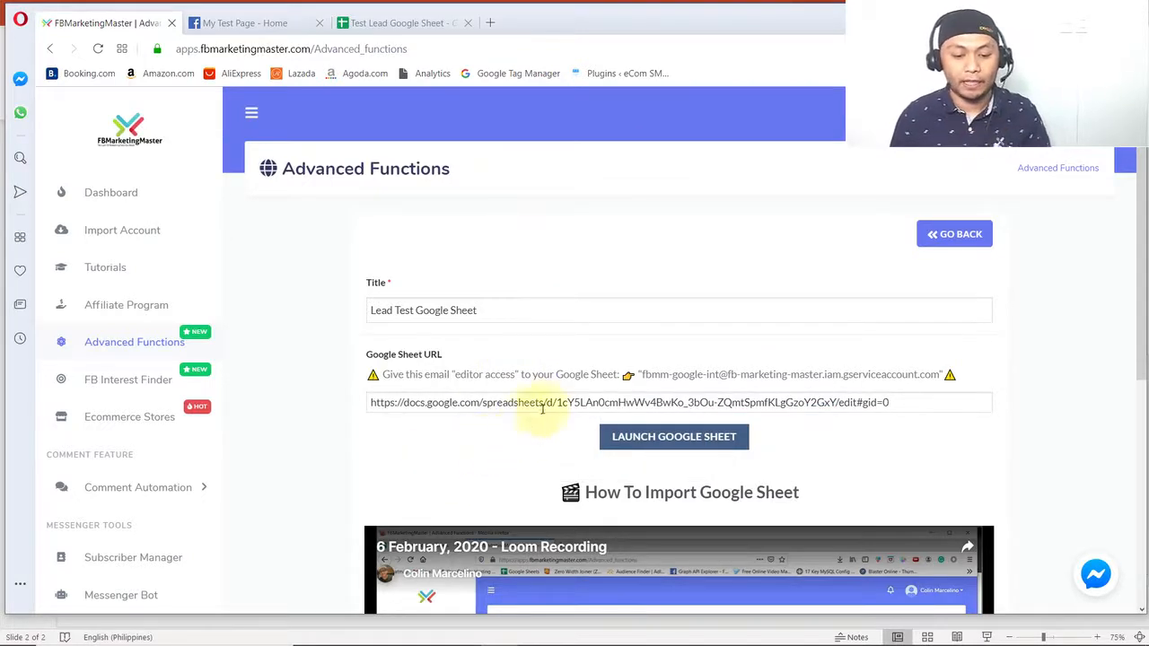
- Copy the service account email that needs editor access from the import form and go back to Test Lead Google Sheet
{"action": "left_click_drag", "start_coordinate": [935, 373], "coordinate": [638, 372]}
{"action": "left_click", "coordinate": [521, 374]}
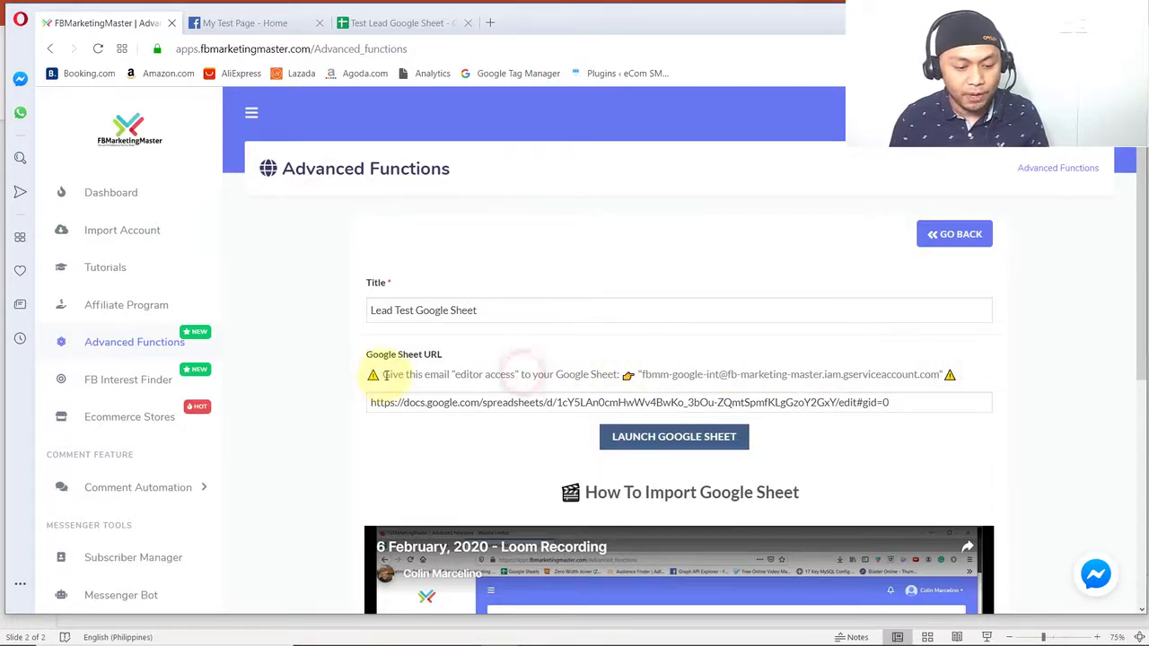
{"action": "left_click_drag", "start_coordinate": [411, 376], "coordinate": [470, 377]}
{"action": "left_click", "coordinate": [411, 377]}
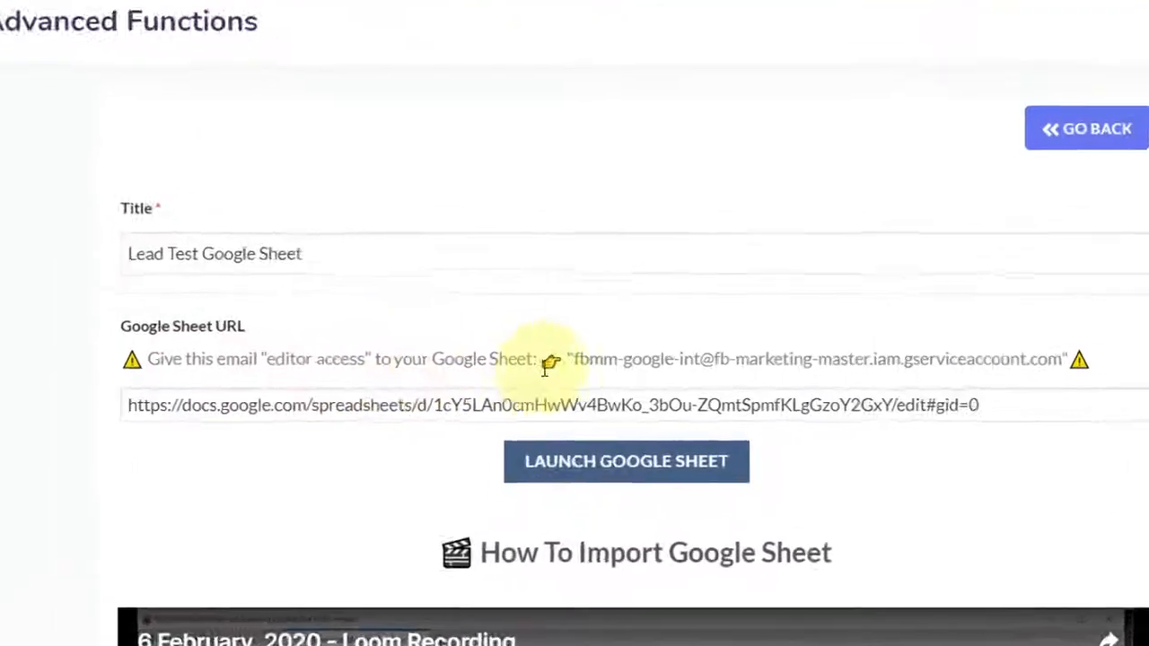
{"action": "mouse_move", "coordinate": [573, 359]}
{"action": "left_mouse_down"}
{"action": "mouse_move", "coordinate": [918, 355]}
{"action": "mouse_move", "coordinate": [1065, 369]}
{"action": "mouse_move", "coordinate": [1077, 359]}
{"action": "left_mouse_up"}
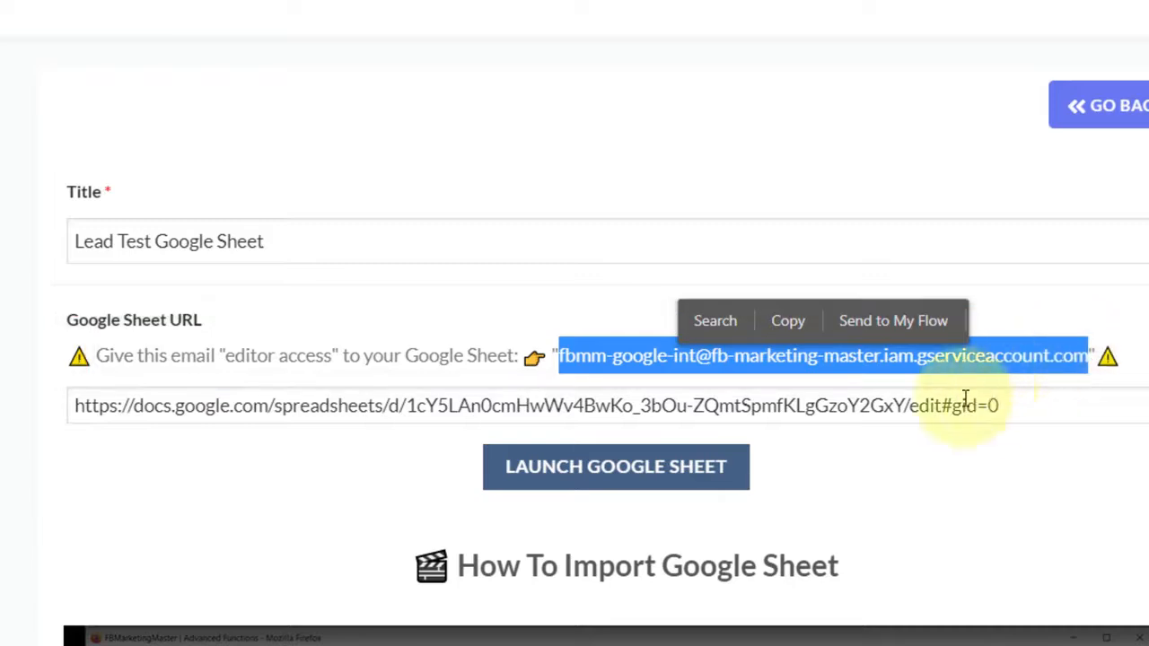
{"action": "left_click", "coordinate": [616, 377]}
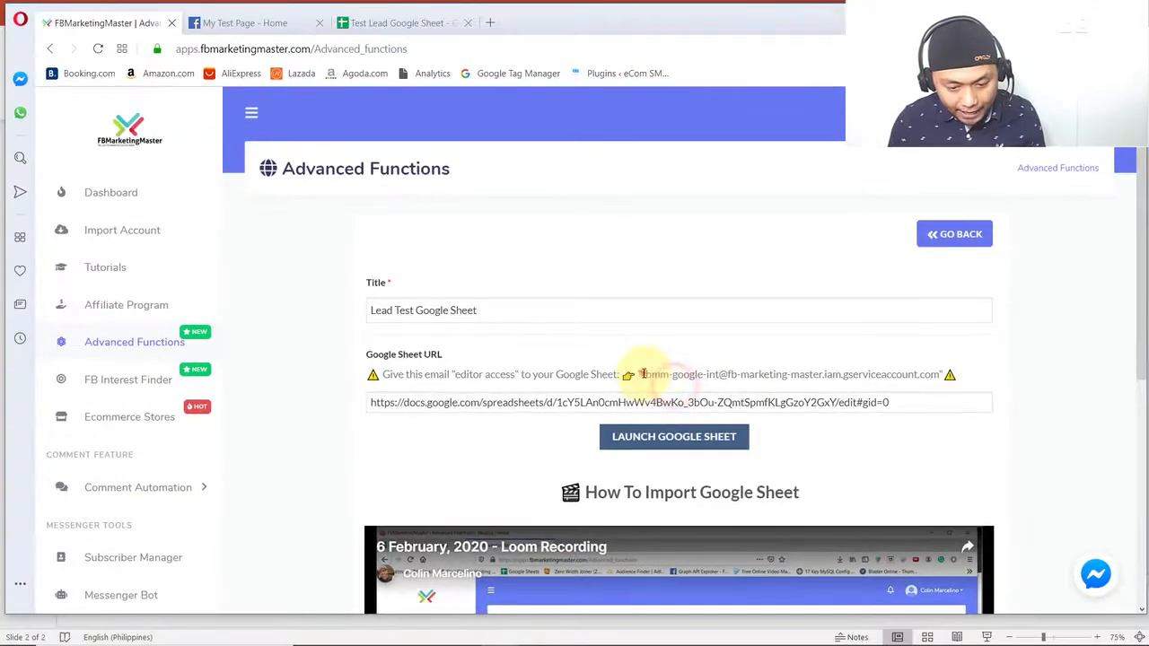
{"action": "mouse_move", "coordinate": [643, 373]}
{"action": "left_mouse_down"}
{"action": "mouse_move", "coordinate": [934, 374]}
{"action": "mouse_move", "coordinate": [646, 370]}
{"action": "left_mouse_up"}
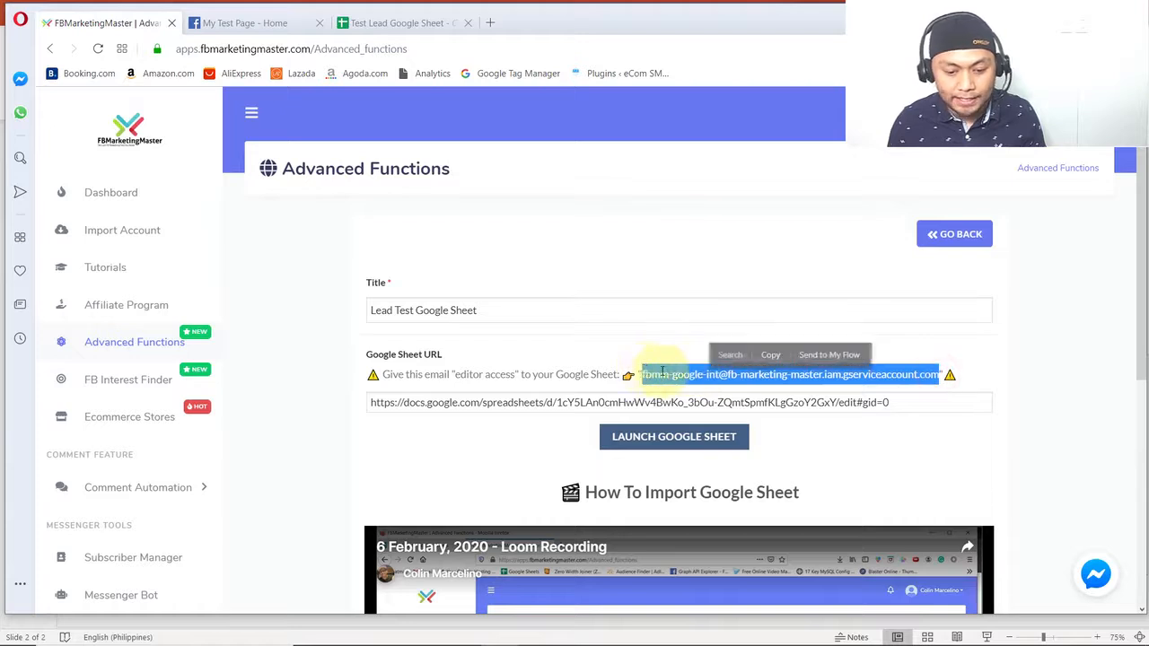
{"action": "right_click", "coordinate": [675, 375]}
{"action": "left_click", "coordinate": [698, 425]}
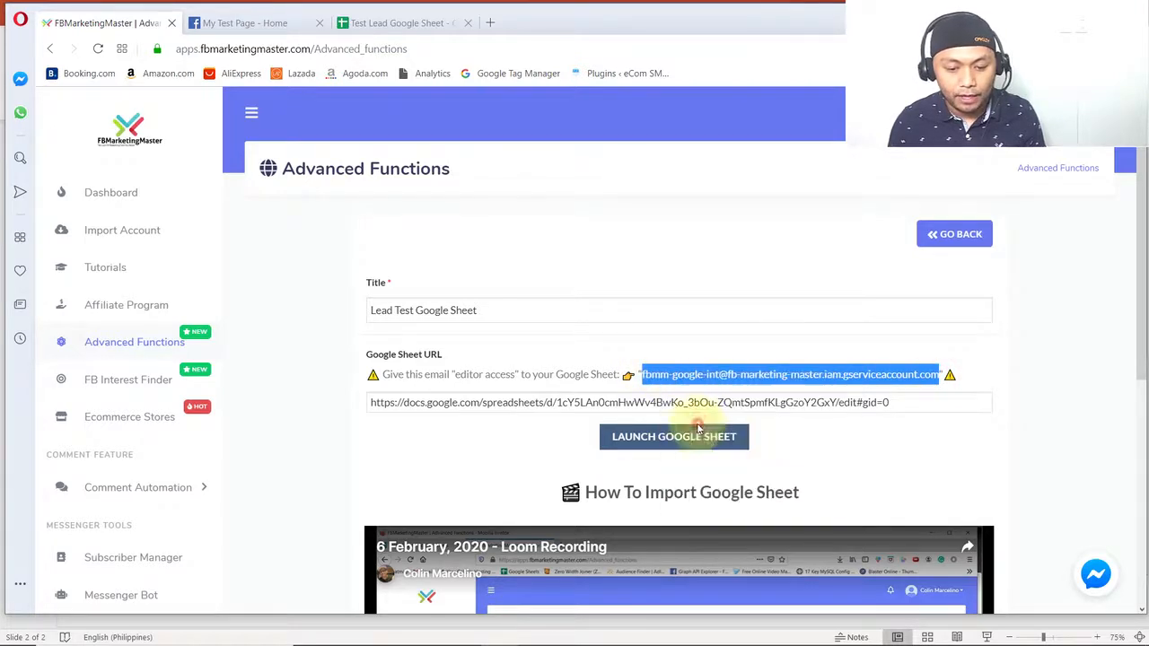
{"action": "left_click", "coordinate": [393, 25]}
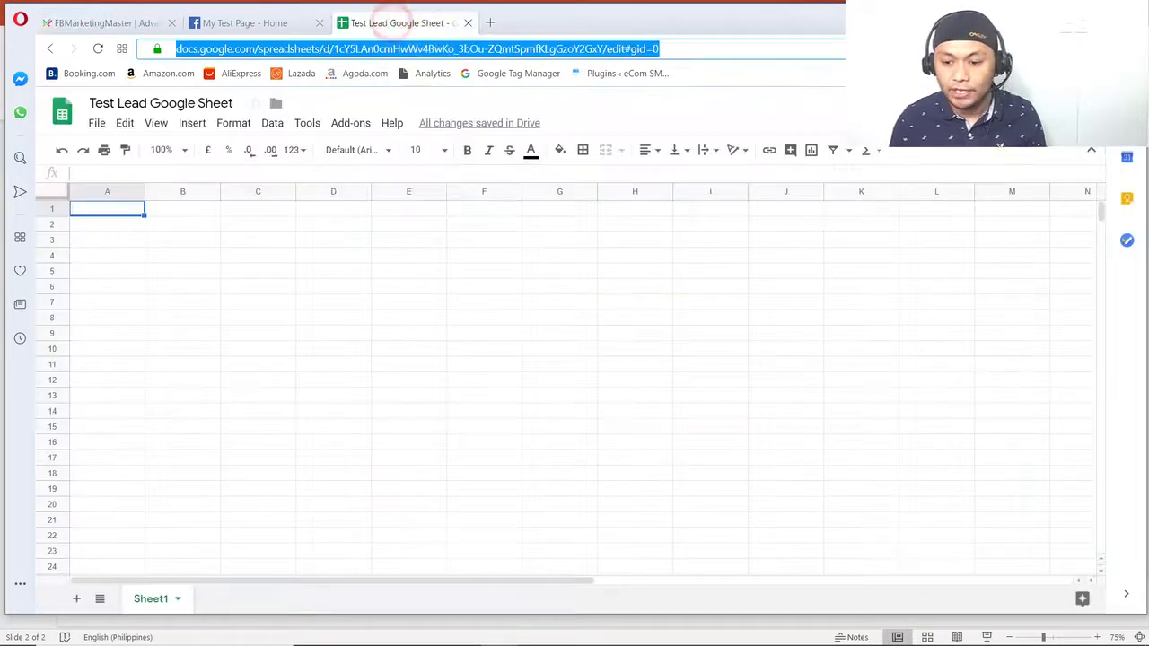
- Share Test Lead Google Sheet with the copied service account email, granting "Can edit" access, and send the invitation
{"action": "key", "text": "Return"}
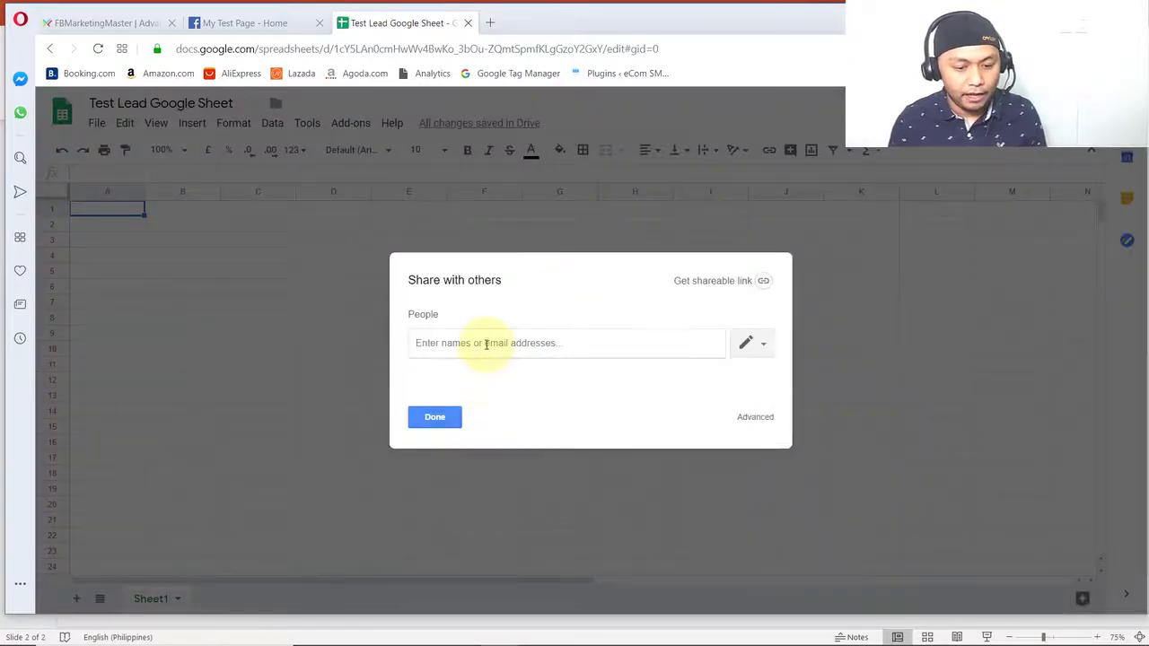
{"action": "right_click", "coordinate": [484, 348]}
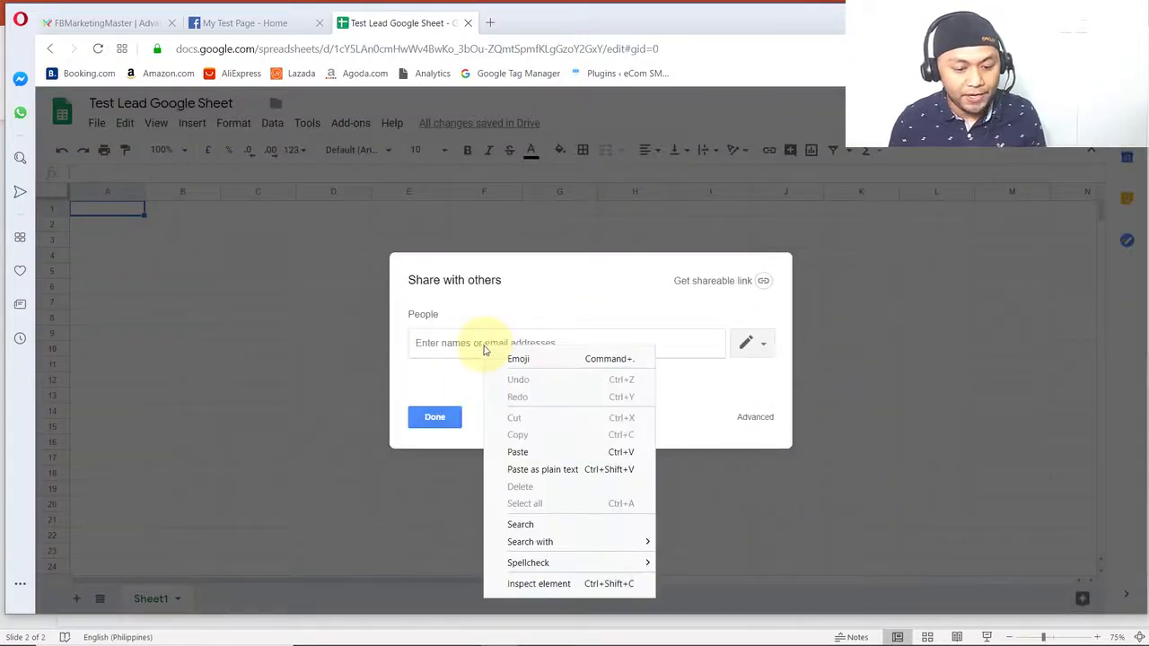
{"action": "left_click", "coordinate": [534, 457]}
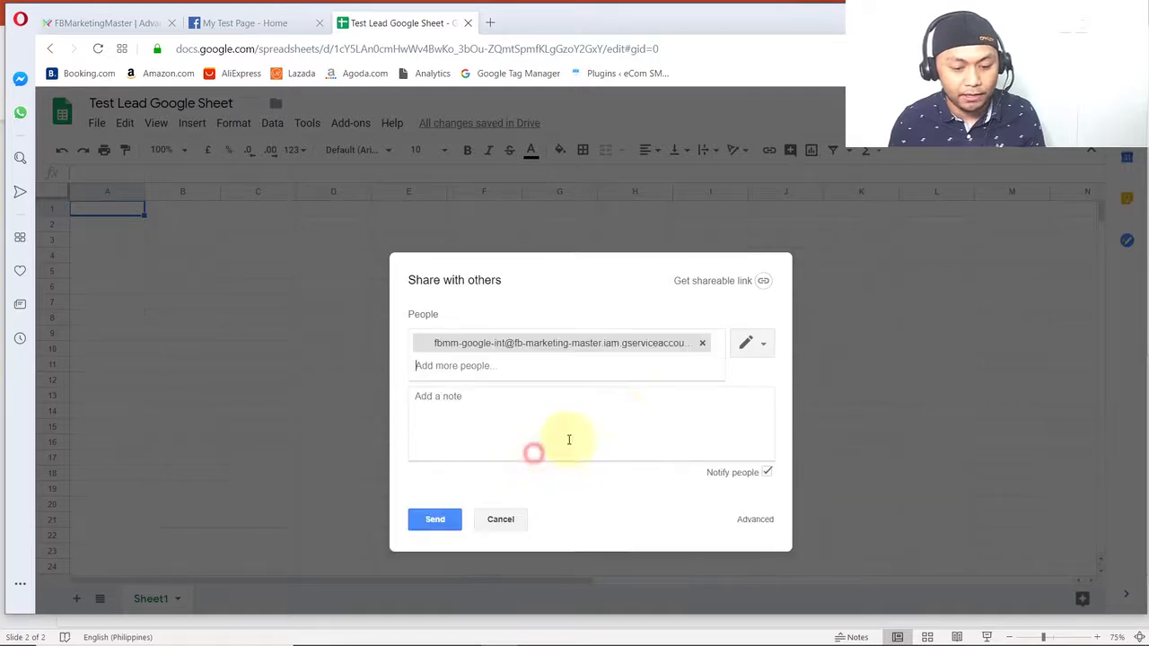
{"action": "left_click", "coordinate": [763, 344]}
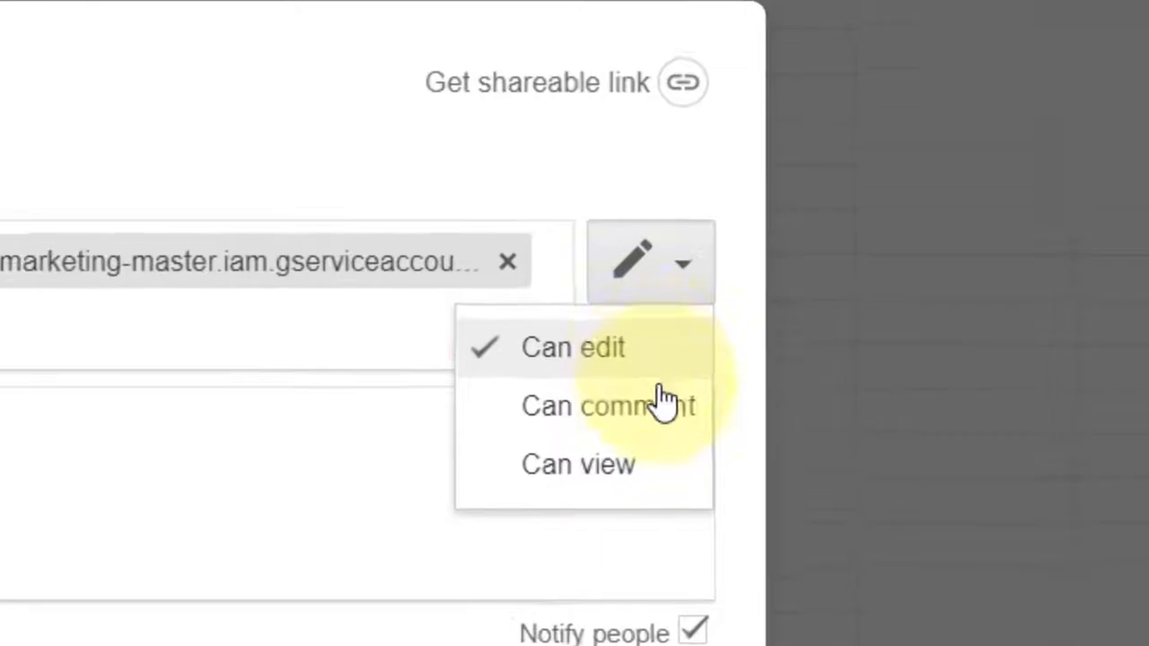
{"action": "left_click", "coordinate": [635, 352]}
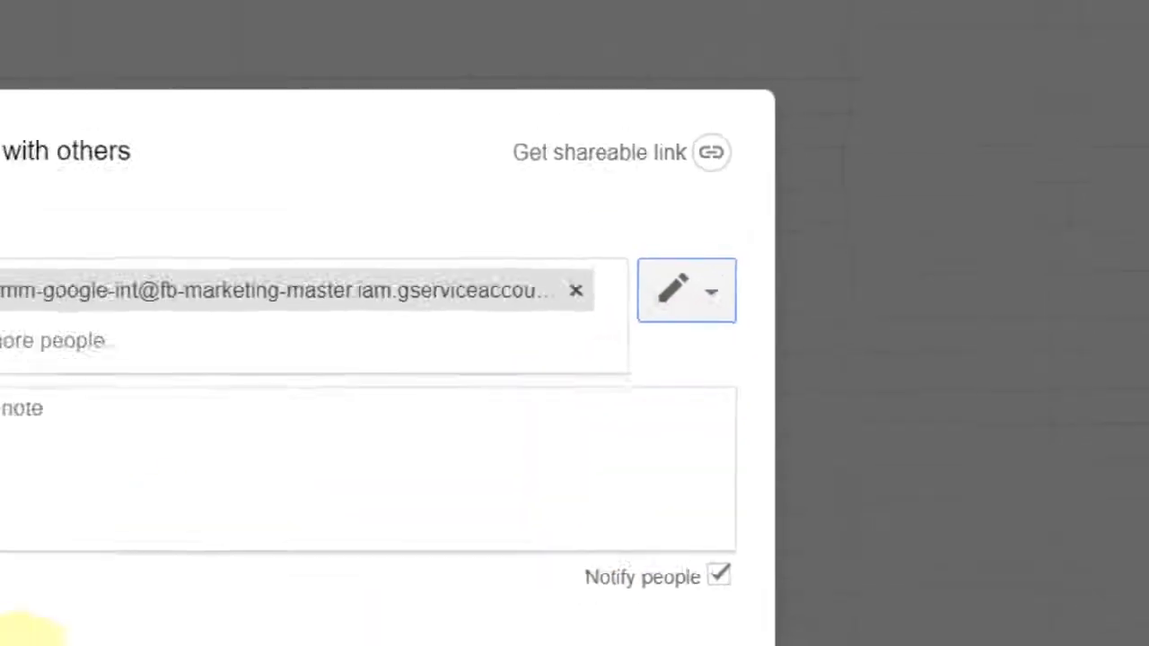
{"action": "left_click", "coordinate": [431, 519]}
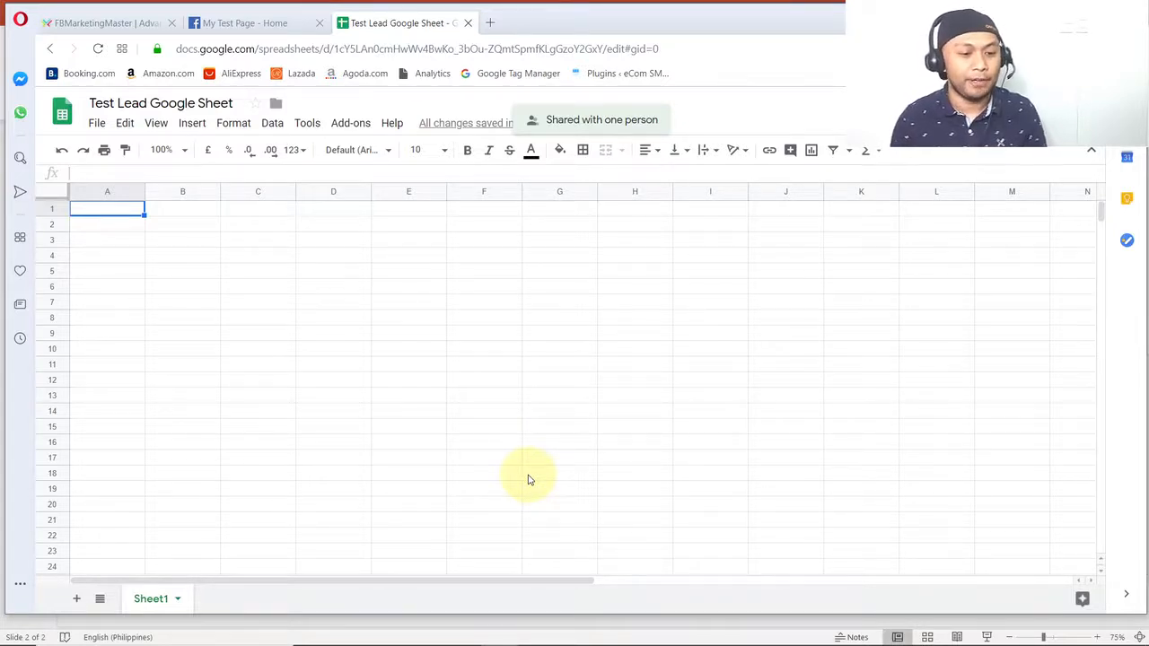
- Return to the FBMarketingMaster import form and launch the "Lead Test Google Sheet" import
{"action": "left_click", "coordinate": [95, 22]}
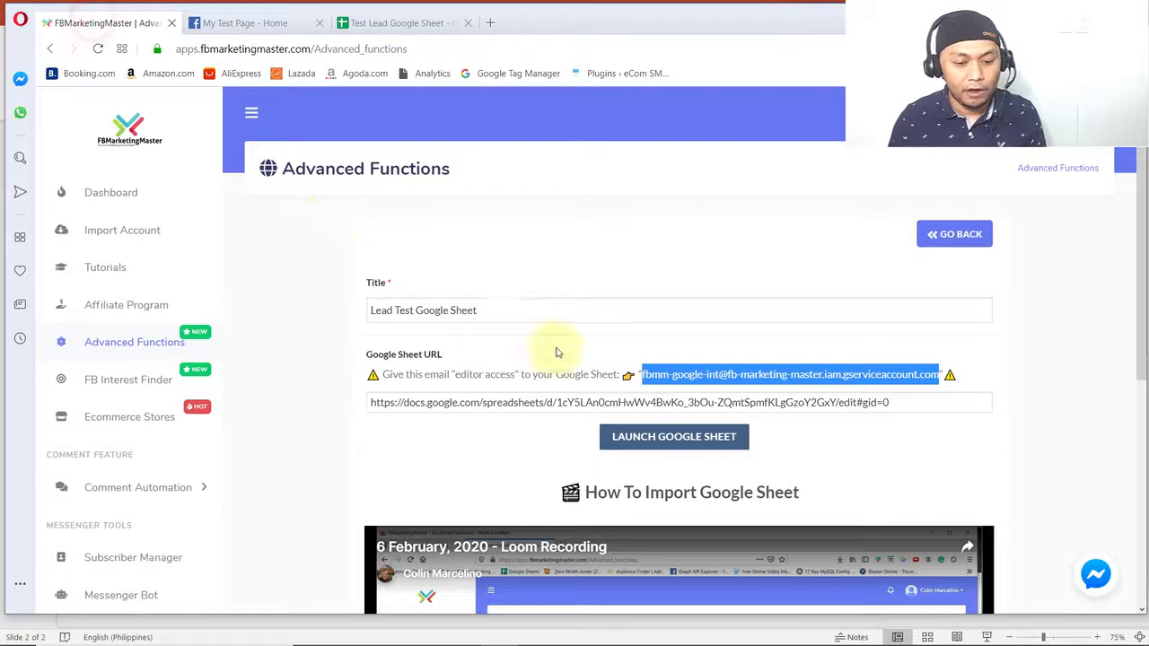
{"action": "left_click", "coordinate": [470, 208]}
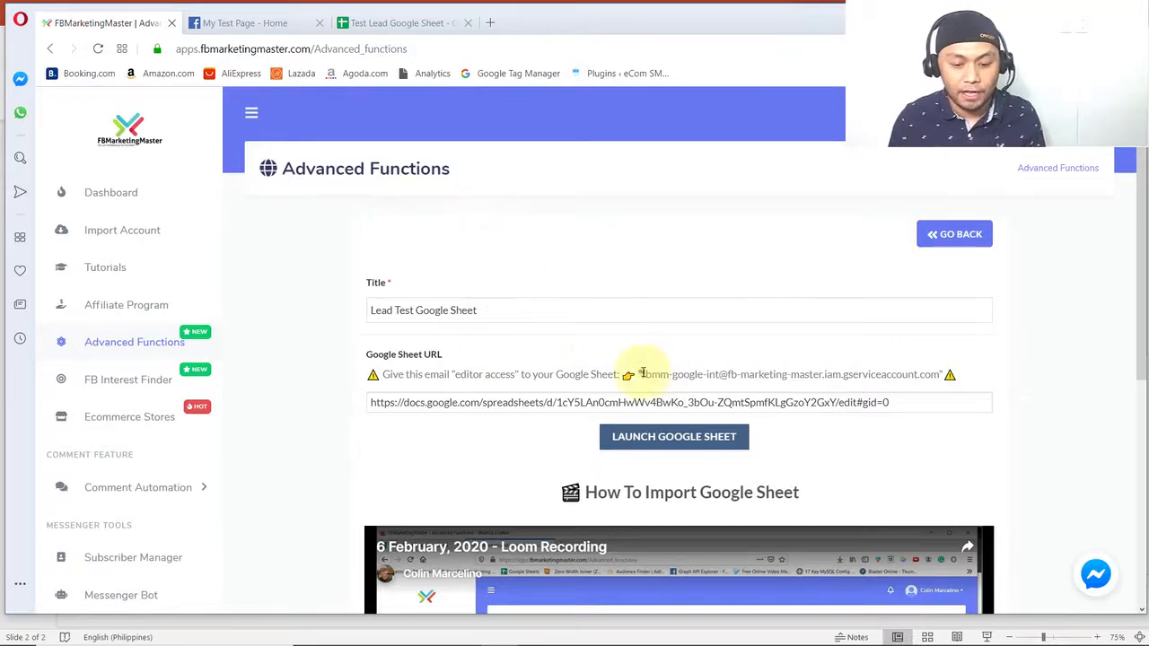
{"action": "left_click_drag", "start_coordinate": [643, 372], "coordinate": [945, 375]}
{"action": "key", "text": "ctrl+Tab"}
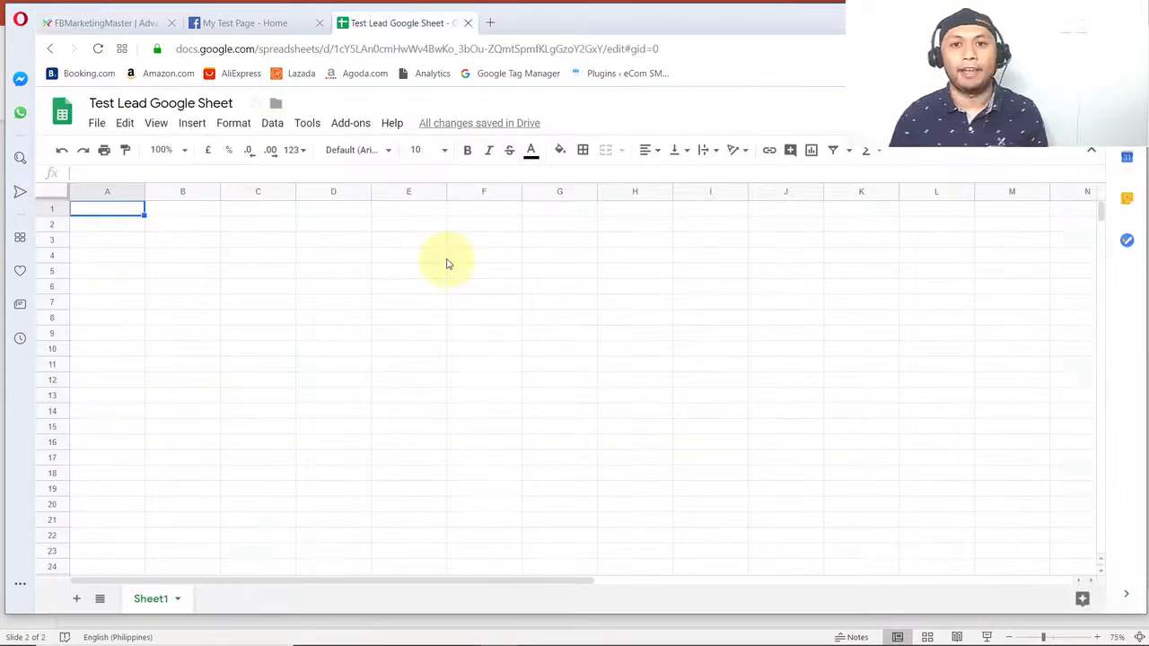
{"action": "left_click", "coordinate": [60, 16]}
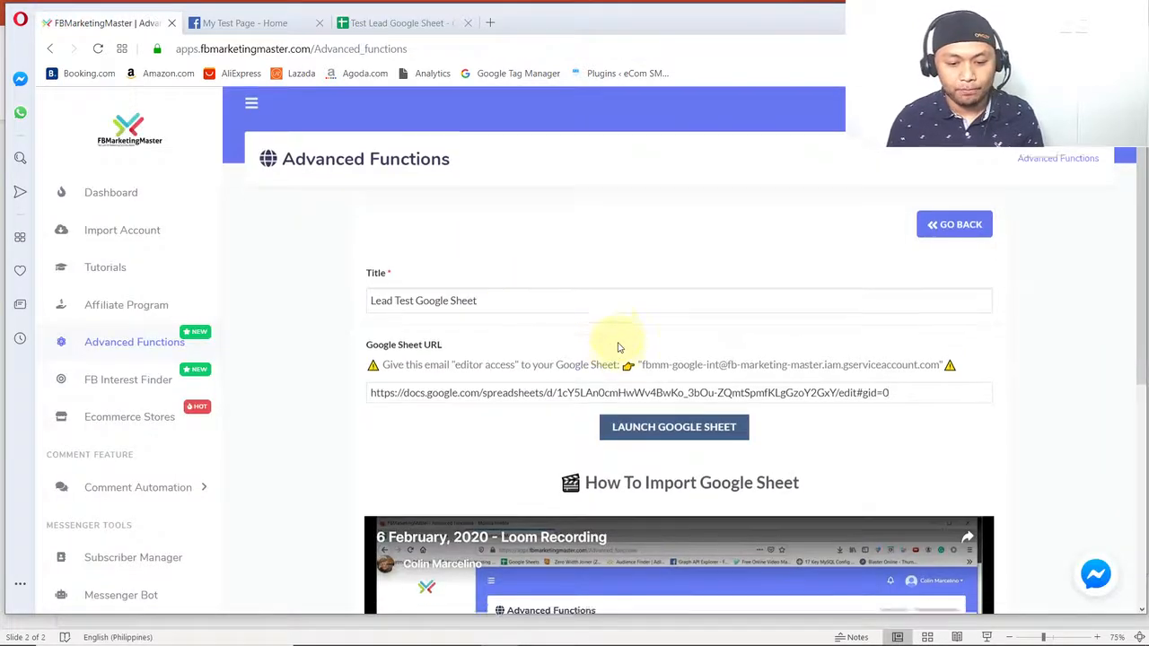
{"action": "scroll", "coordinate": [618, 348], "scroll_direction": "down", "scroll_amount": 1}
{"action": "left_click", "coordinate": [673, 364]}
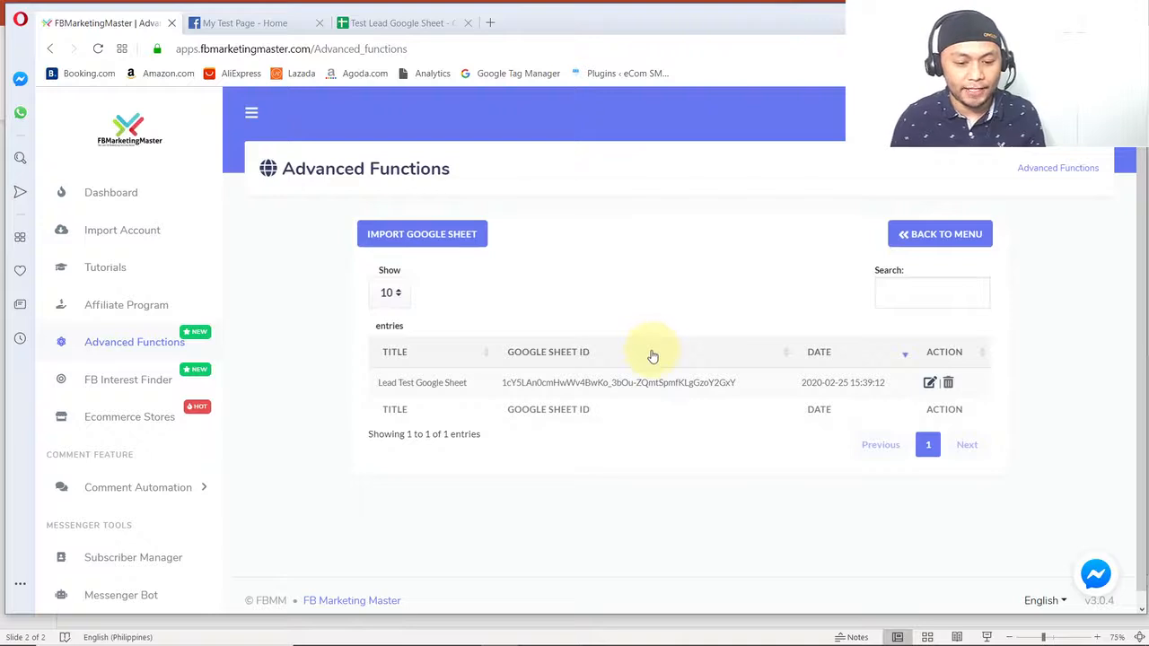
- Switch to PowerPoint to review the contact book, Google Sheet and webhook receiver stages of the flow diagram, and return to the browser
{"action": "key", "text": "alt+Tab"}
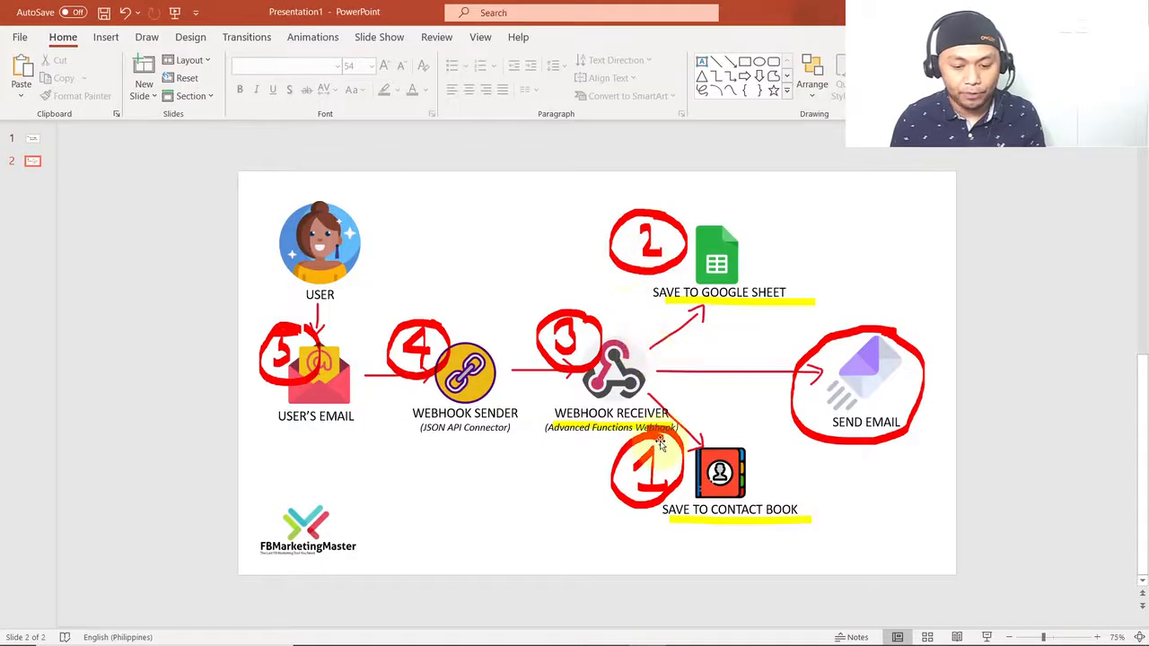
{"action": "left_click", "coordinate": [769, 508]}
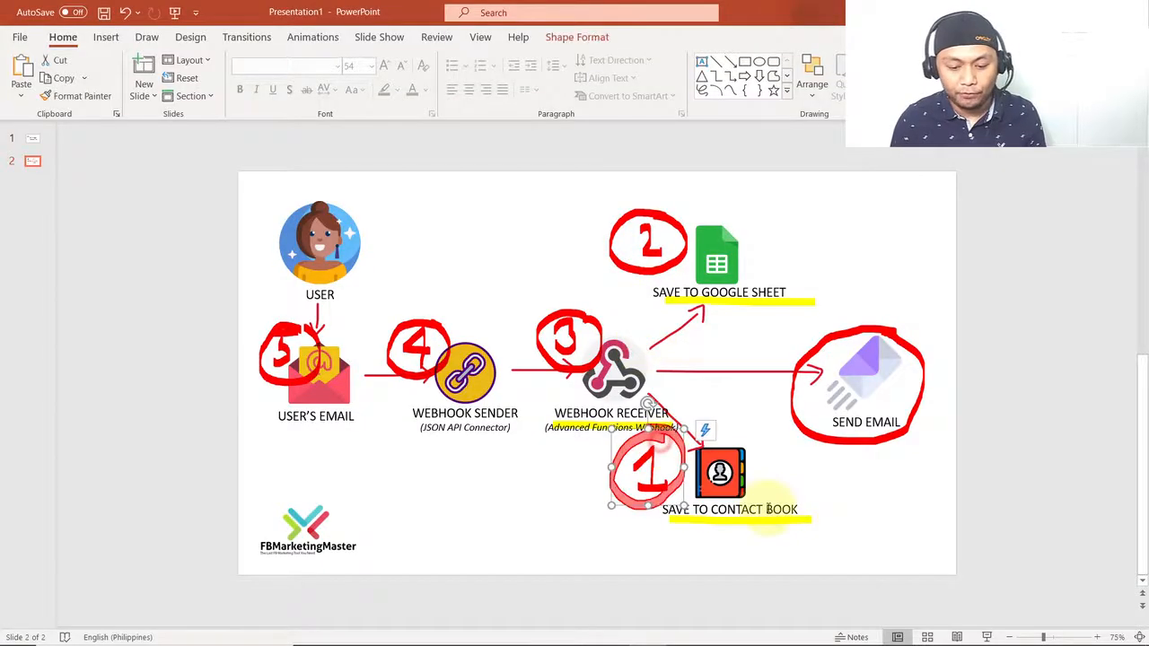
{"action": "left_click", "coordinate": [742, 292]}
{"action": "left_click", "coordinate": [821, 228]}
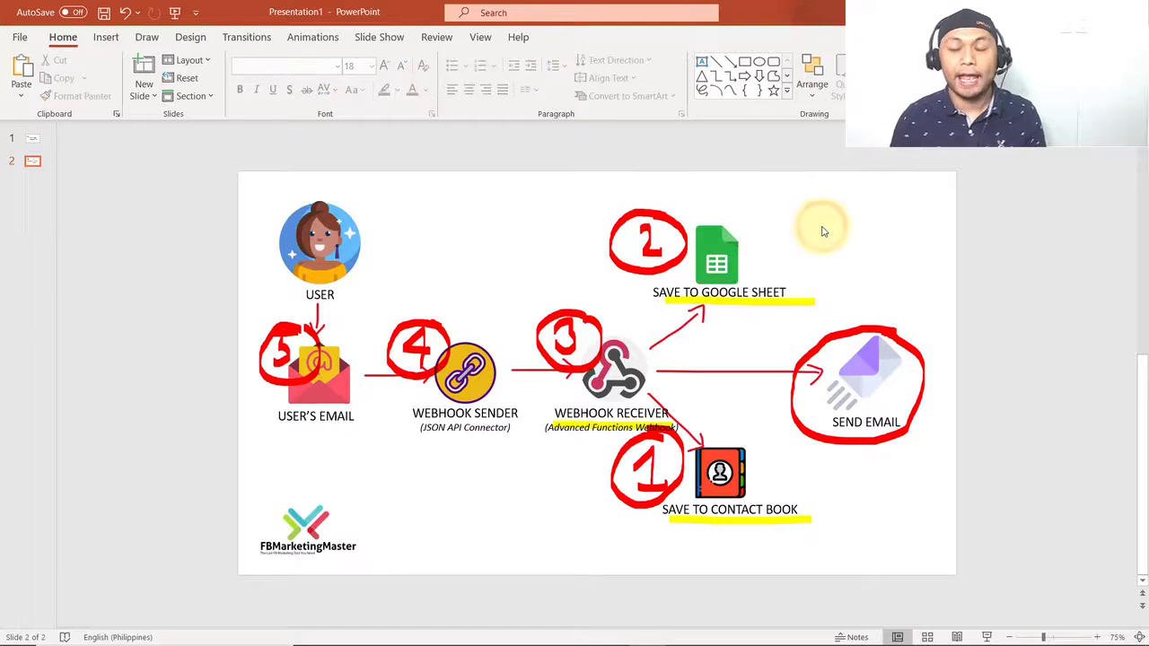
{"action": "left_click", "coordinate": [593, 416]}
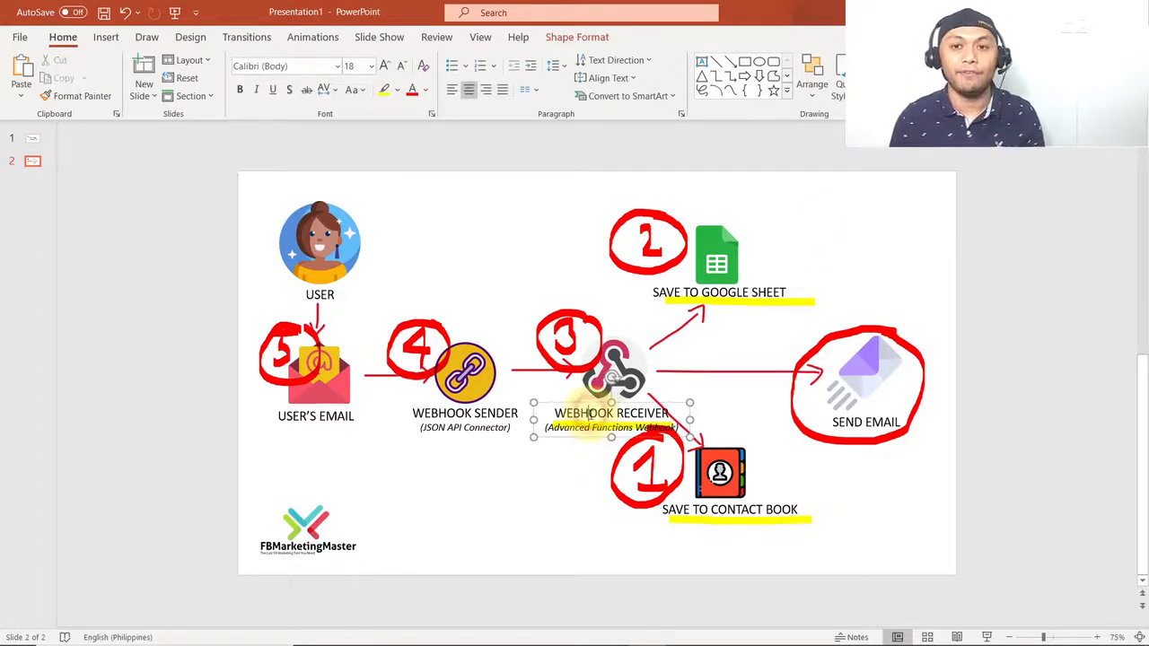
{"action": "left_click", "coordinate": [712, 415]}
{"action": "key", "text": "alt+Tab"}
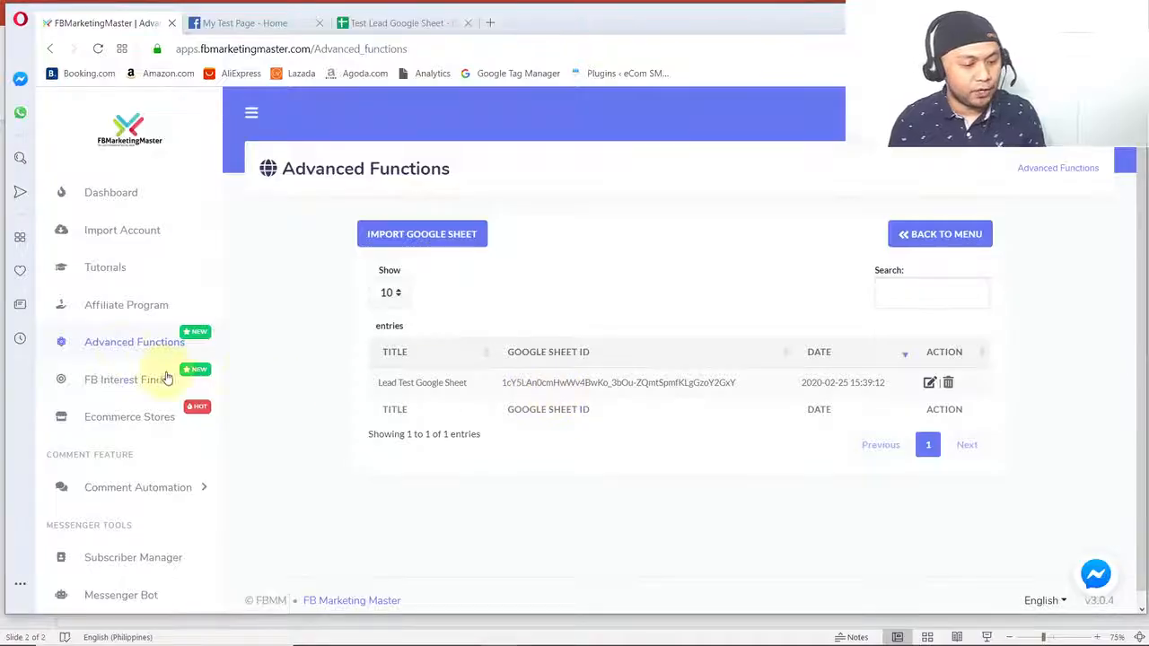
- Go to the Webhooks section of Advanced Functions and start creating a new webhook
{"action": "left_click", "coordinate": [122, 342]}
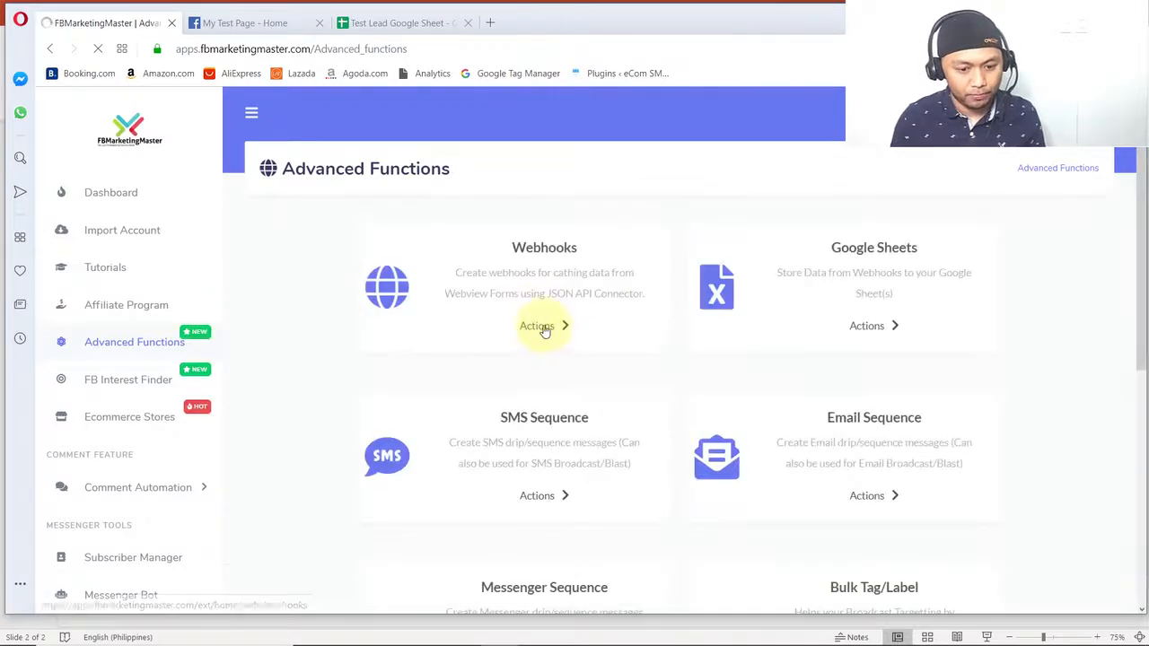
{"action": "left_click", "coordinate": [541, 329]}
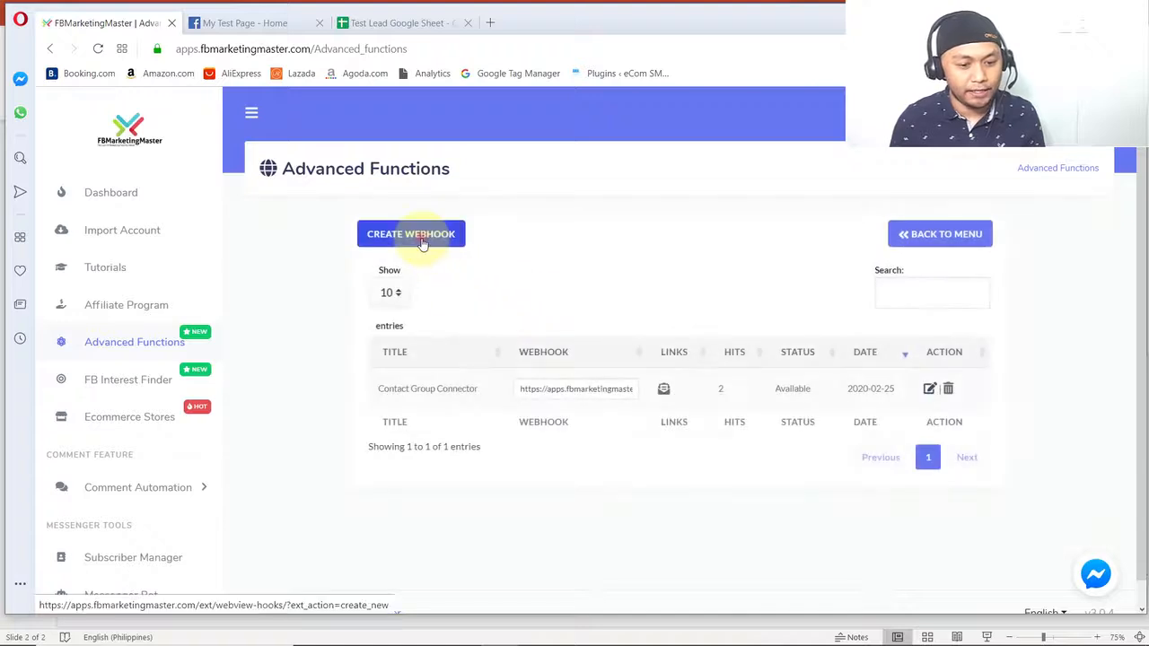
{"action": "left_click", "coordinate": [423, 238]}
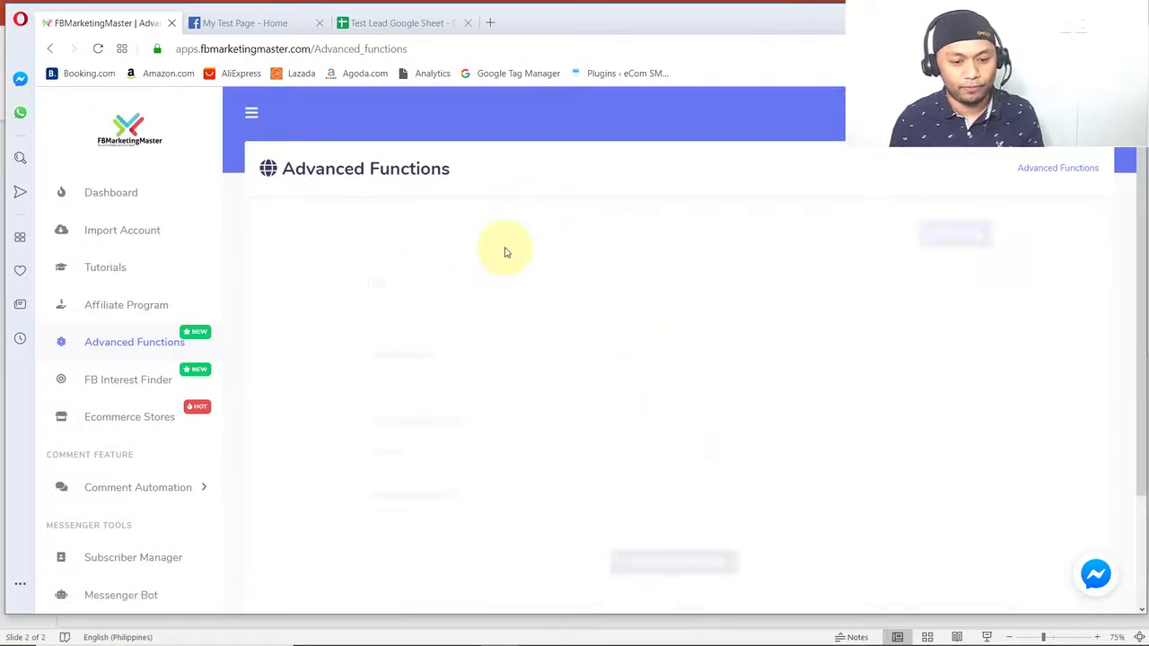
- Set both the webhook's title and its slug to "Lead Test Webhook Receiver"
{"action": "left_click", "coordinate": [413, 314]}
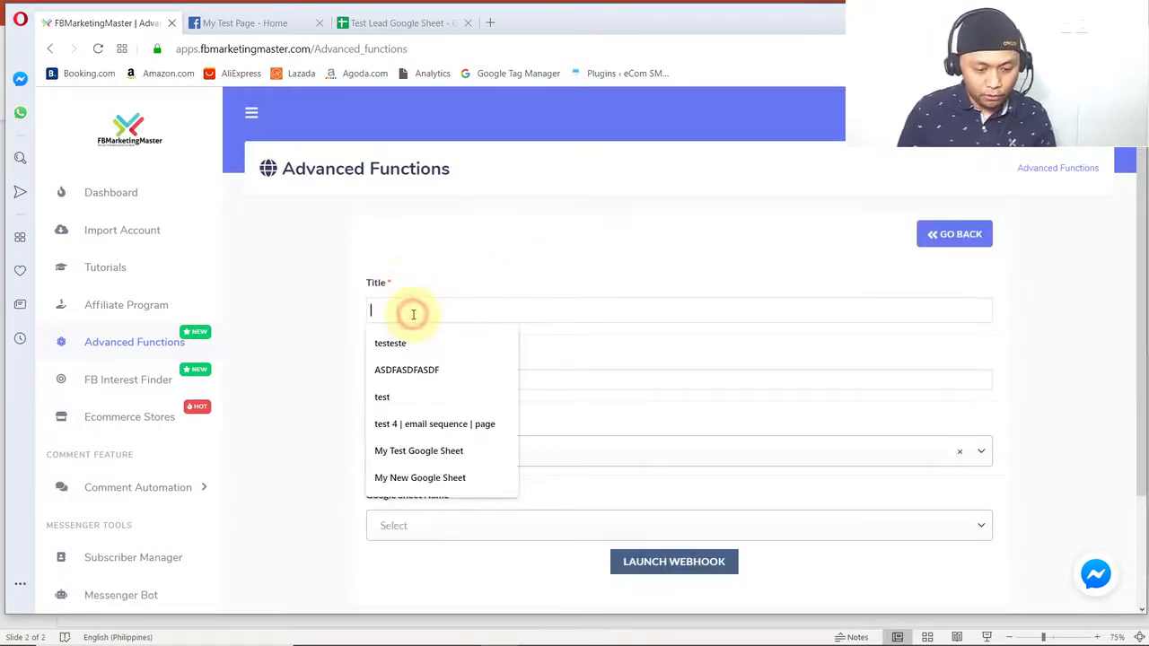
{"action": "type", "text": "Lead"}
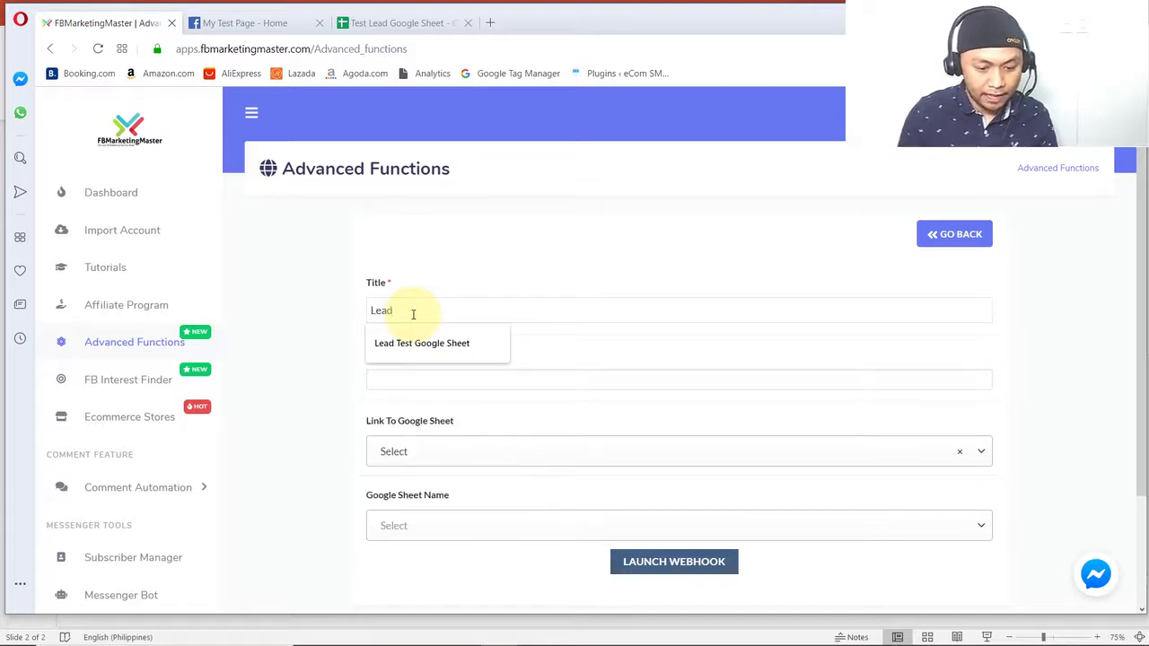
{"action": "type", "text": " TestW"}
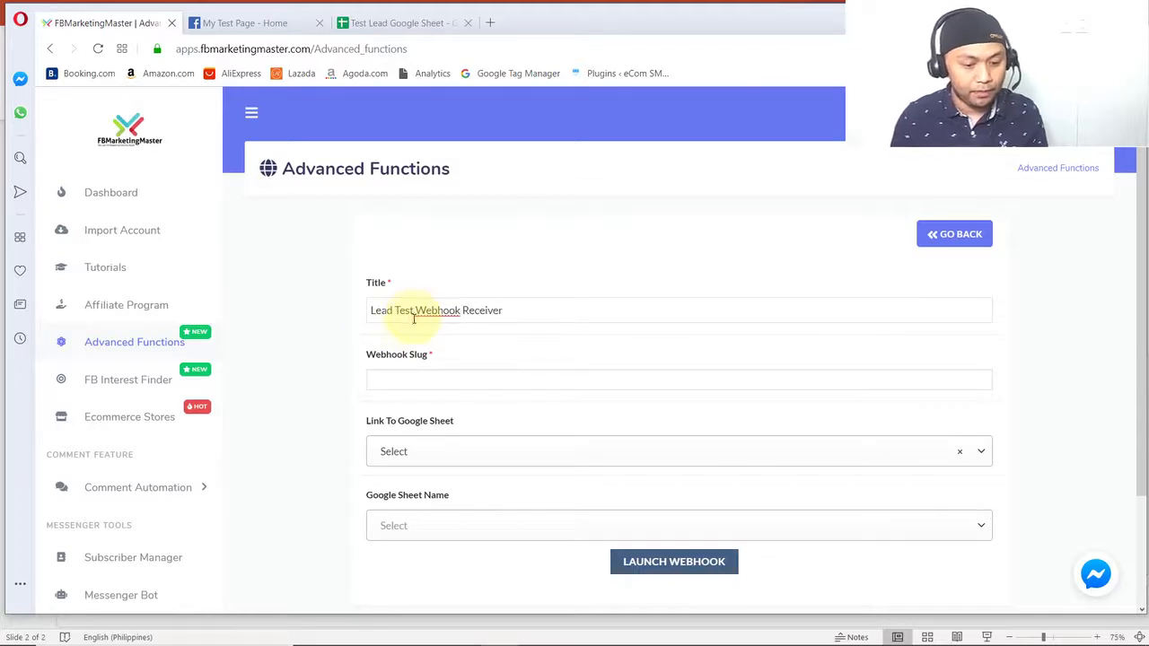
{"action": "triple_click", "coordinate": [417, 314]}
{"action": "key", "text": "ctrl+c"}
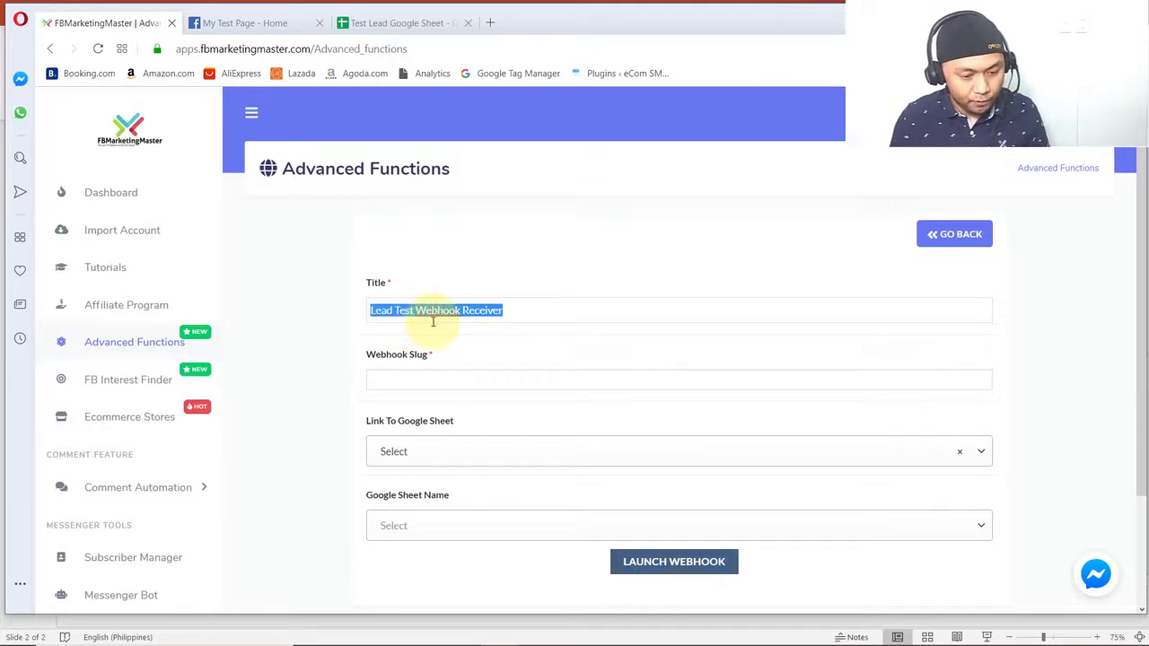
{"action": "left_click", "coordinate": [431, 383]}
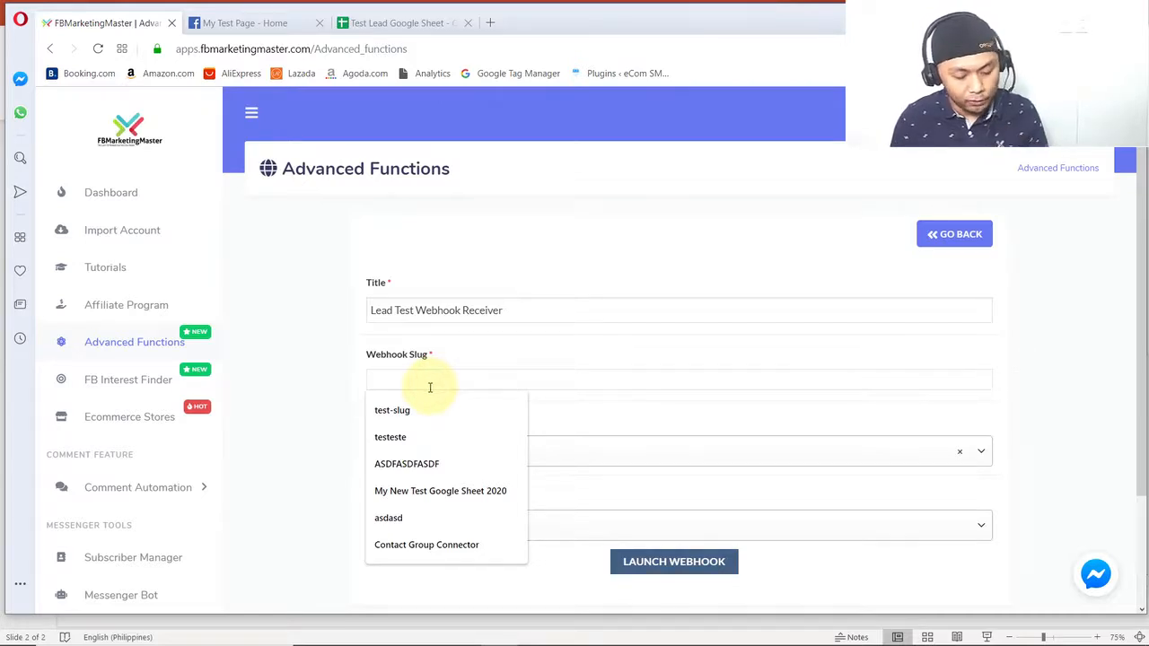
{"action": "key", "text": "ctrl+v"}
{"action": "left_click", "coordinate": [346, 386]}
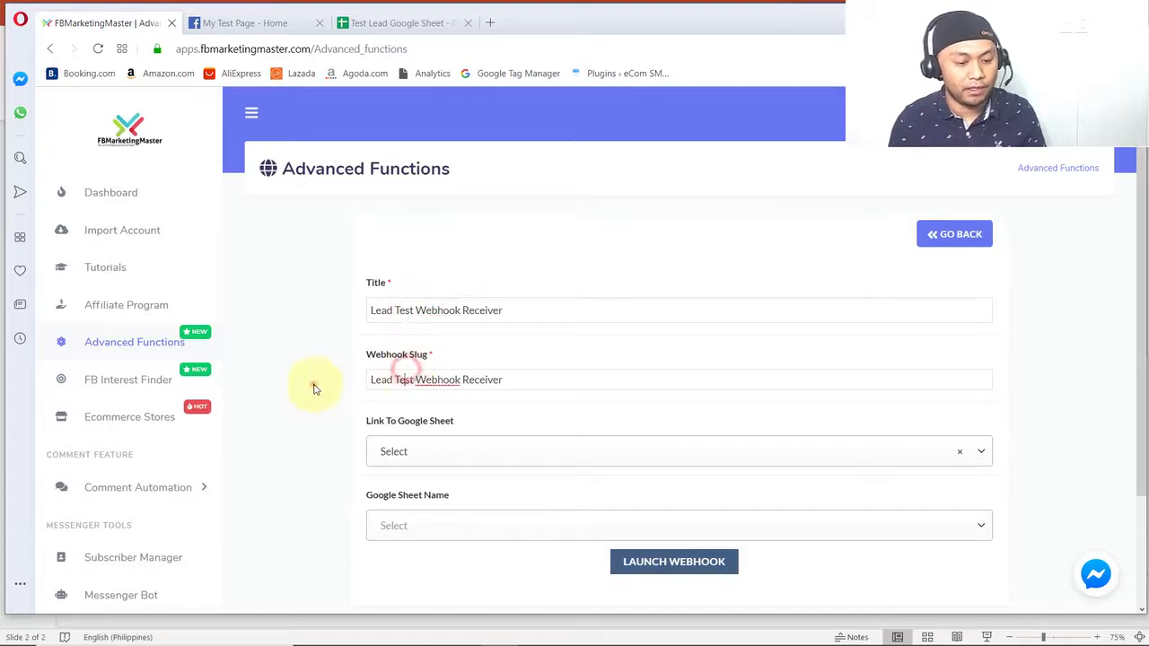
- Link the webhook to "Lead Test Google Sheet" and choose Sheet1 as the Google Sheet name
{"action": "scroll", "coordinate": [324, 388], "scroll_direction": "down", "scroll_amount": 1}
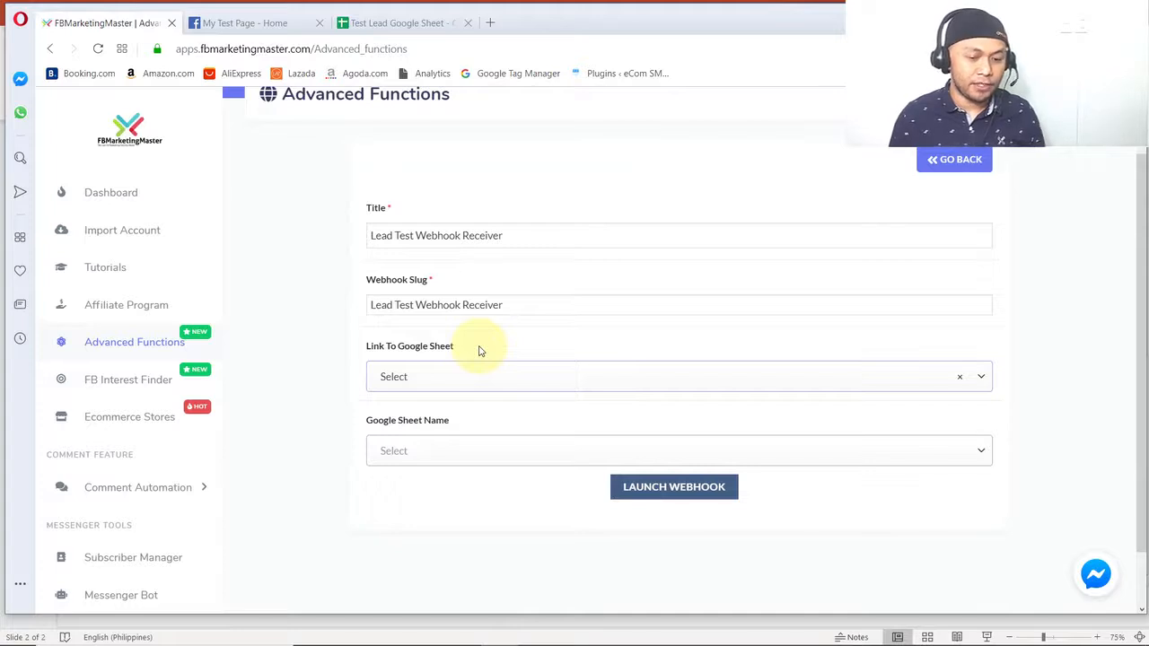
{"action": "left_click", "coordinate": [431, 384]}
{"action": "left_click", "coordinate": [429, 471]}
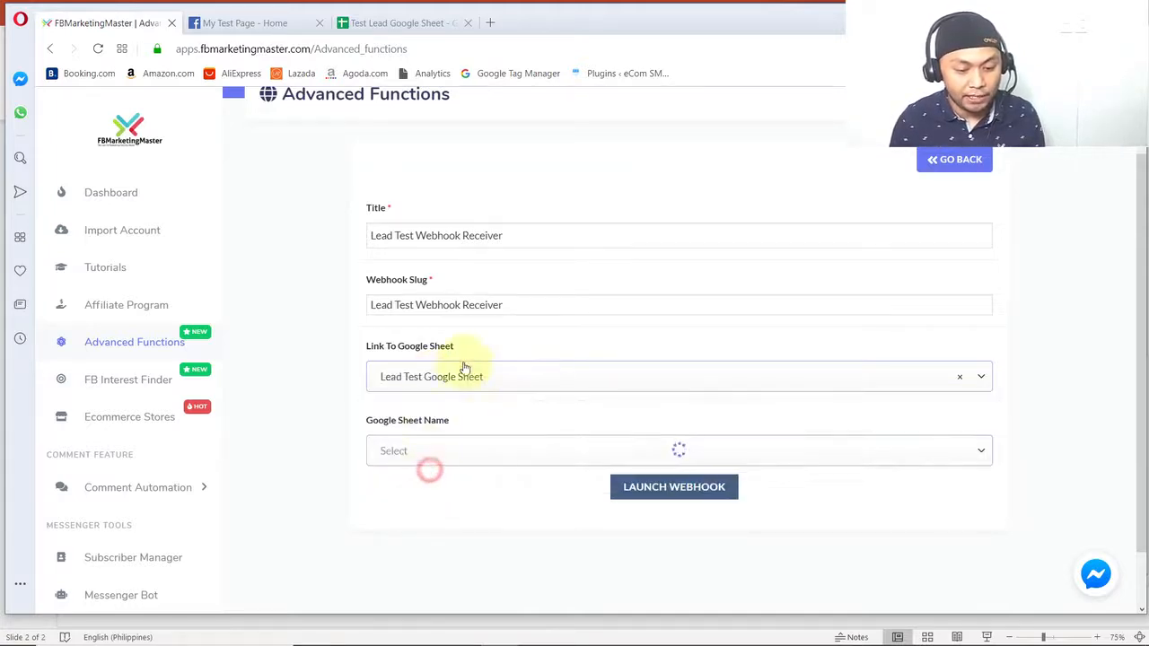
{"action": "scroll", "coordinate": [465, 413], "scroll_direction": "down", "scroll_amount": 1}
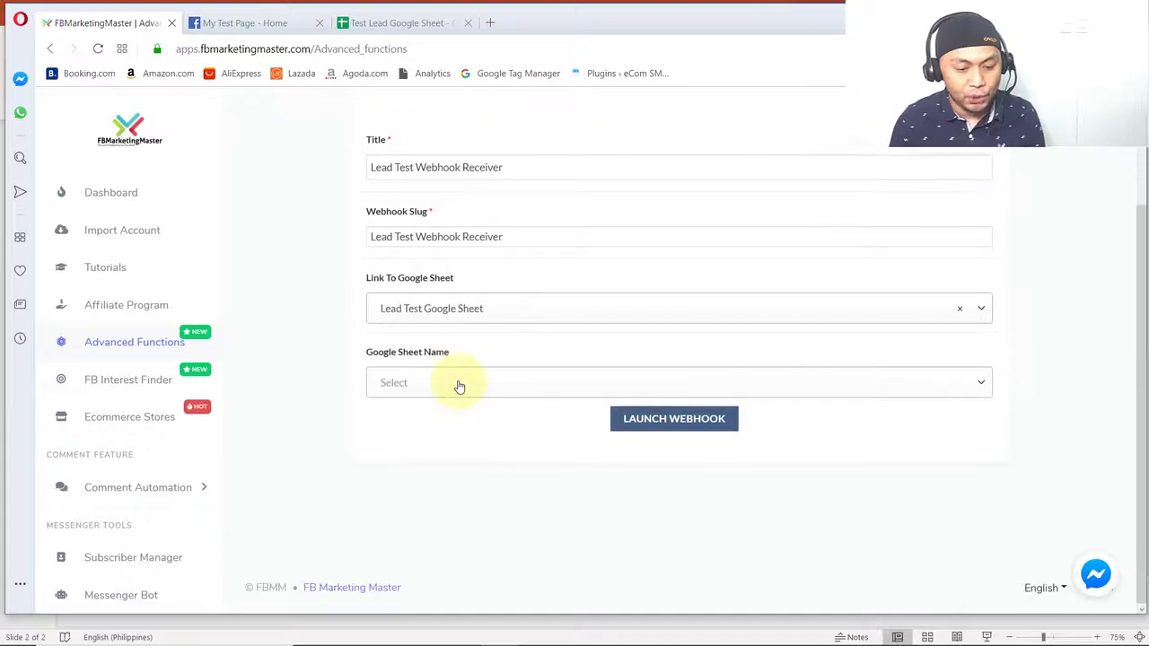
{"action": "left_click", "coordinate": [460, 384]}
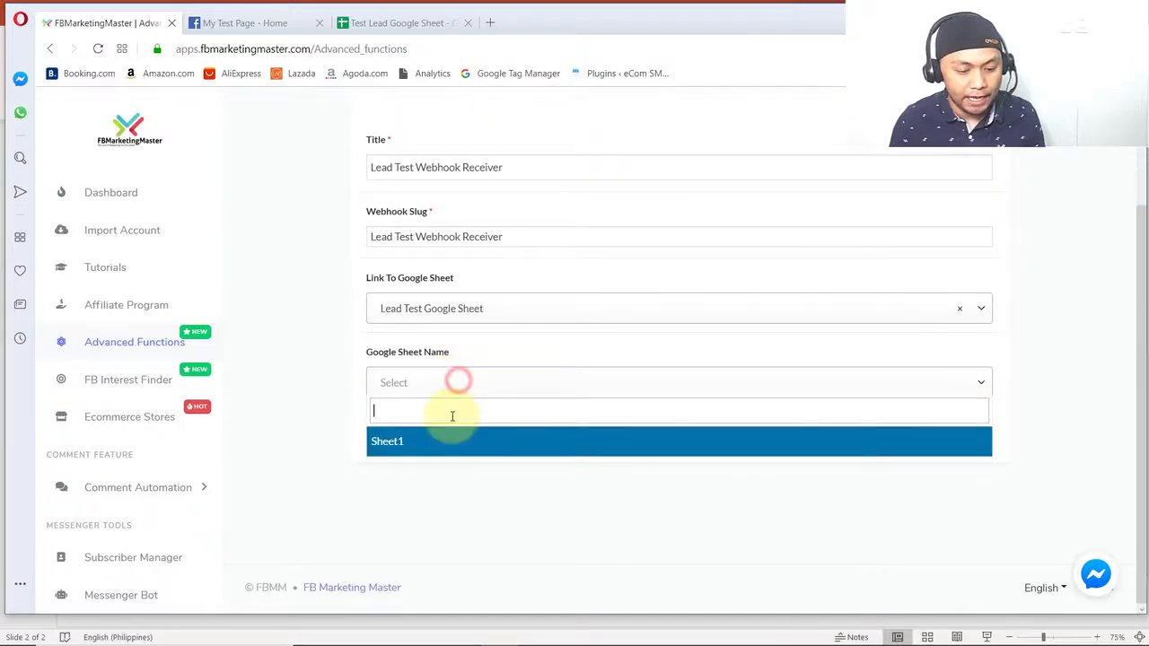
{"action": "left_click", "coordinate": [404, 442]}
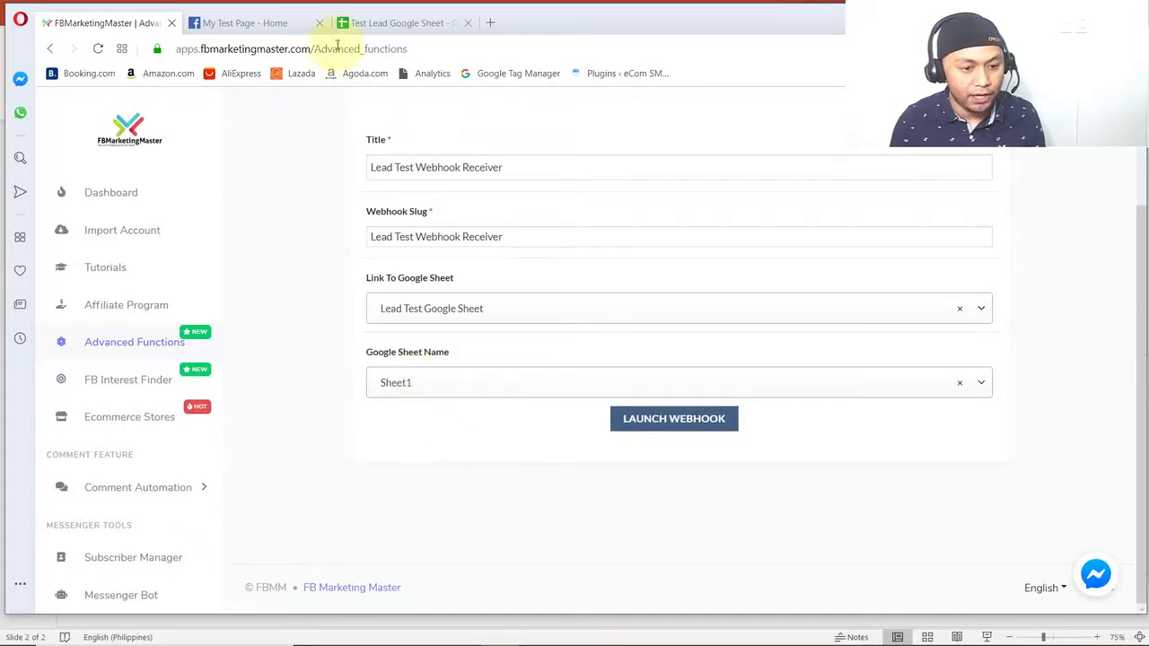
- Add a second sheet to Test Lead Google Sheet and return to the webhook form
{"action": "left_click", "coordinate": [364, 22]}
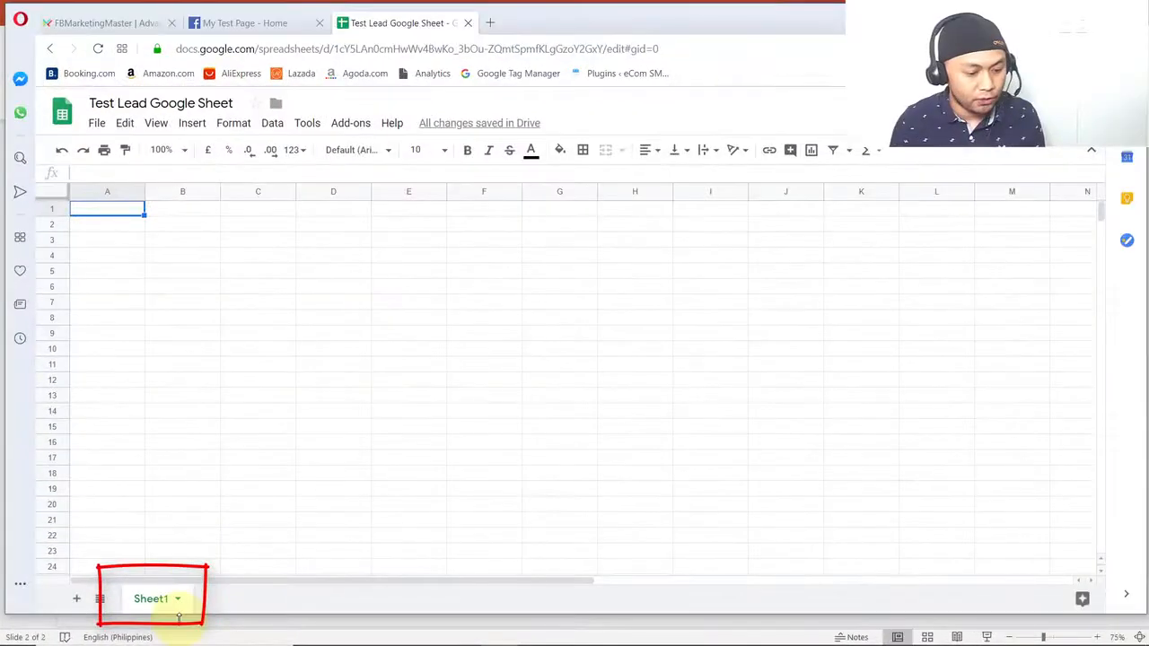
{"action": "left_click", "coordinate": [76, 599]}
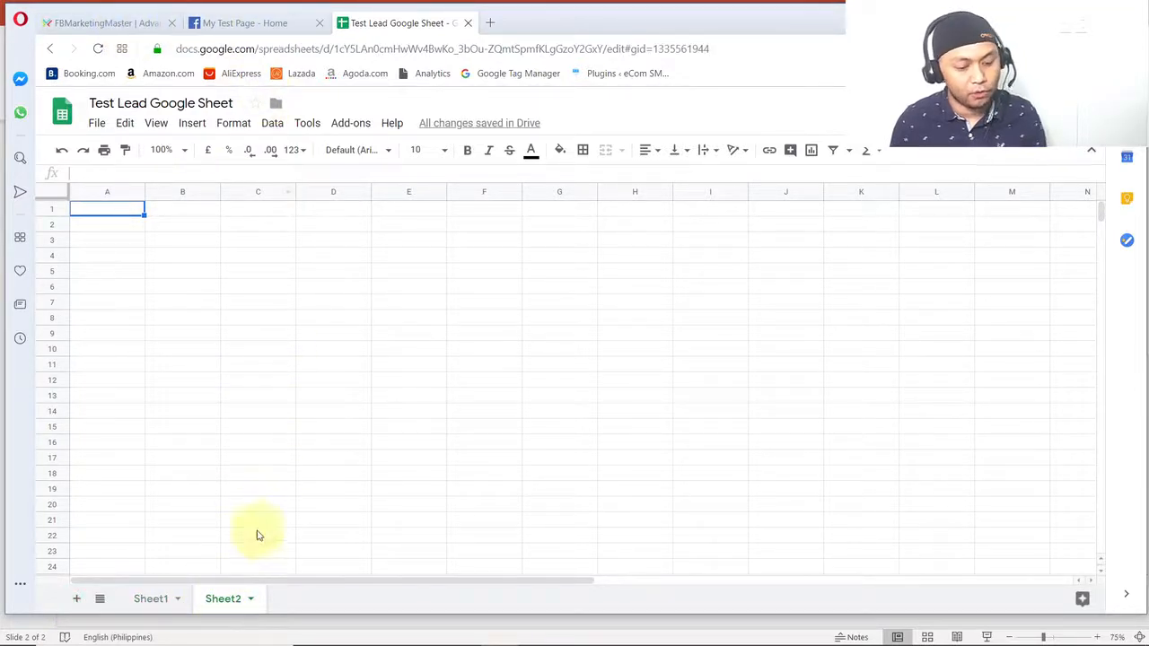
{"action": "left_click", "coordinate": [115, 21]}
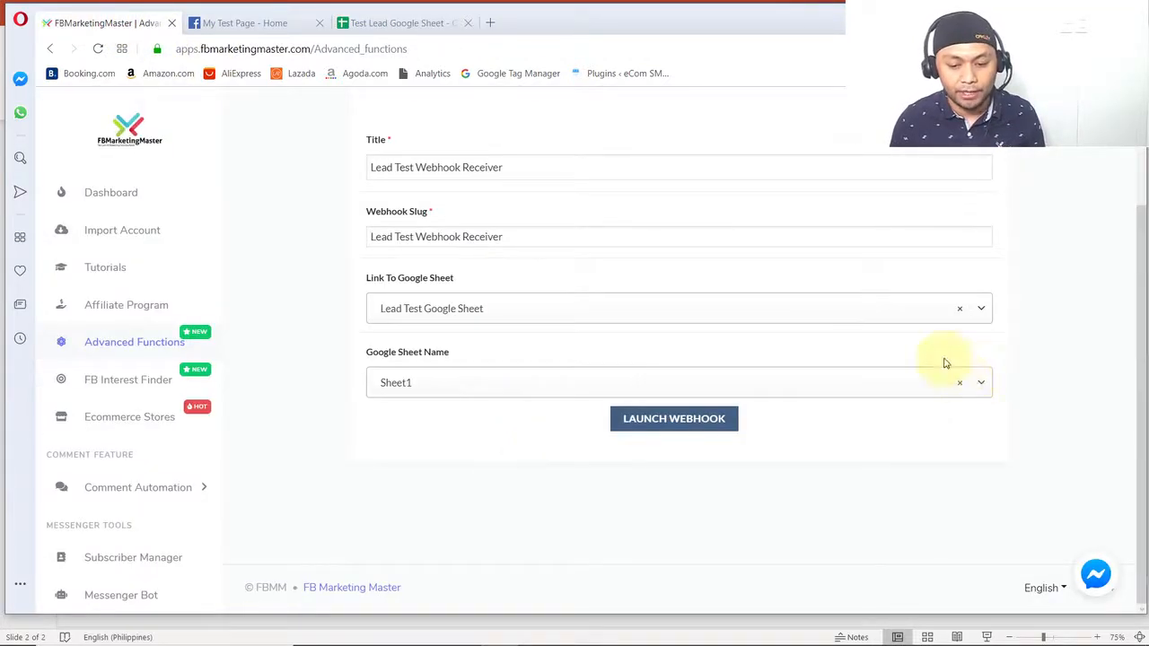
- Clear and reselect Lead Test Google Sheet as the webhook's linked sheet, with Sheet1 as the Google Sheet name
{"action": "left_click", "coordinate": [964, 310]}
{"action": "left_click", "coordinate": [960, 308]}
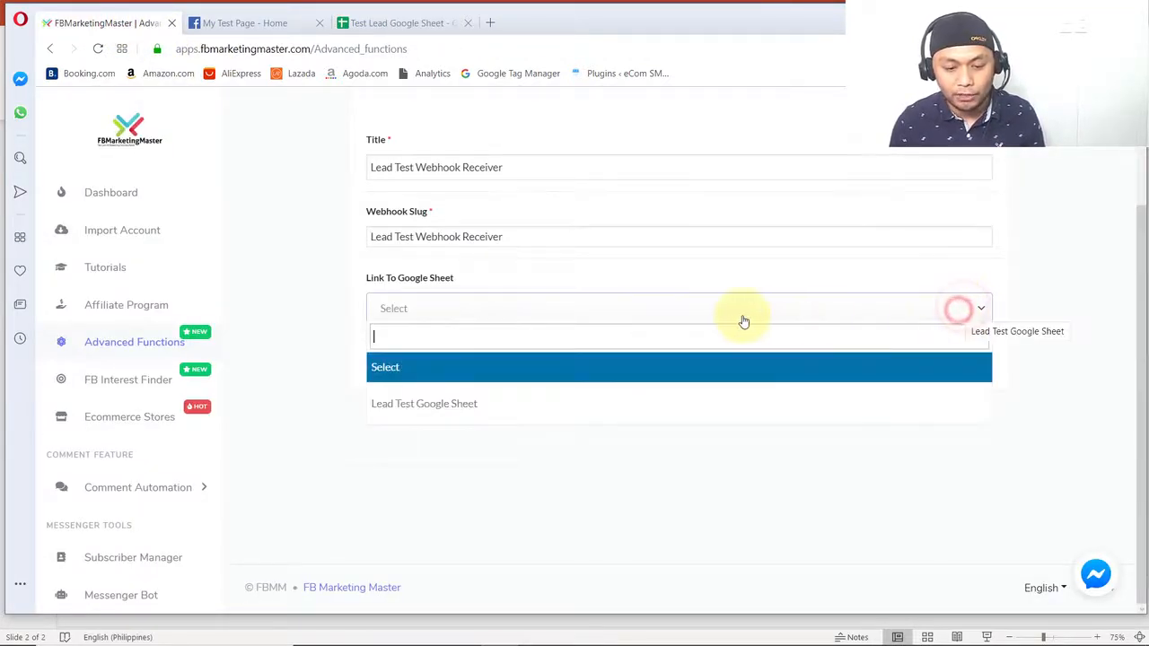
{"action": "left_click", "coordinate": [439, 406]}
{"action": "left_click", "coordinate": [444, 383]}
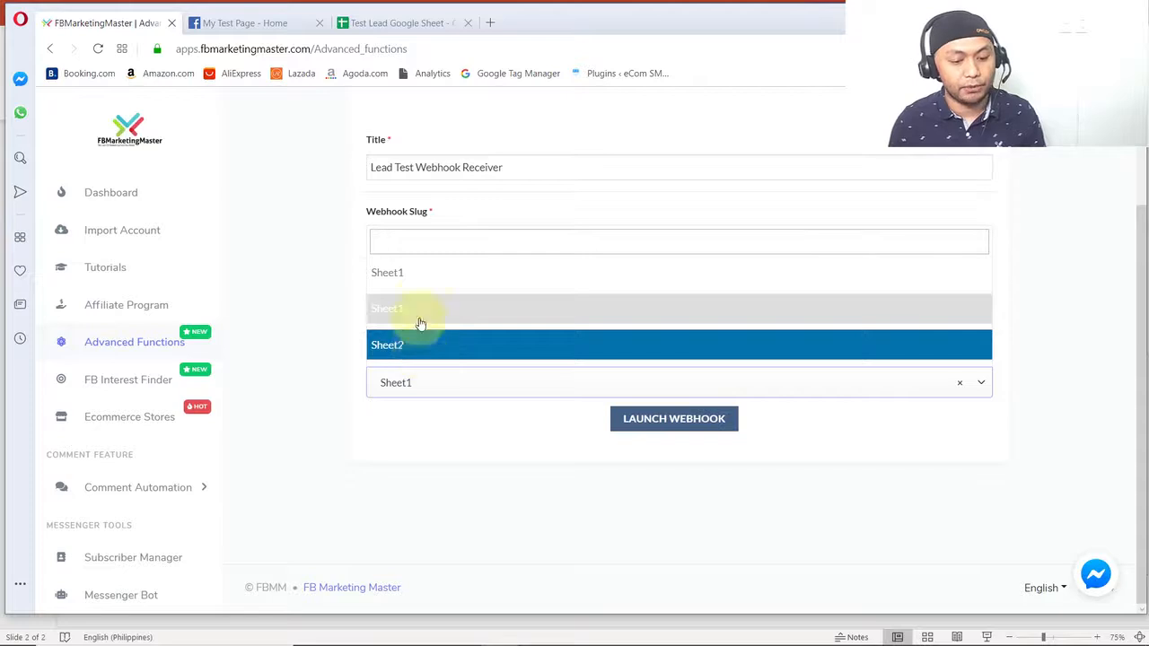
{"action": "left_click", "coordinate": [419, 310]}
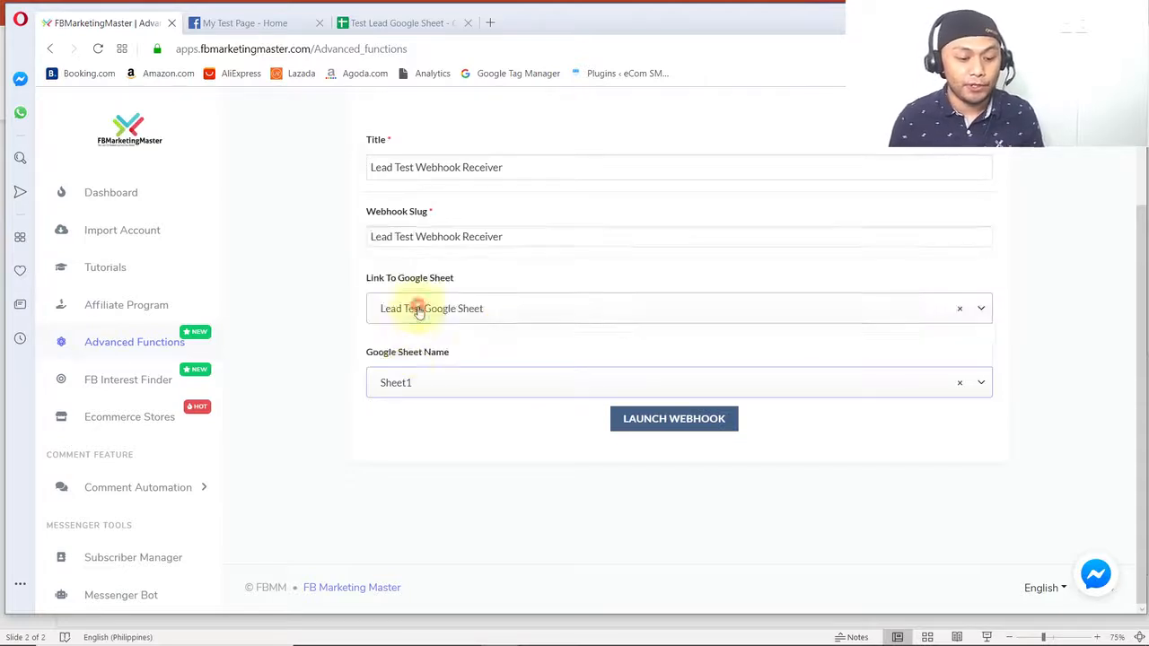
- Review the completed webhook form and launch the webhook
{"action": "left_click", "coordinate": [465, 436]}
{"action": "scroll", "coordinate": [539, 492], "scroll_direction": "up", "scroll_amount": 3}
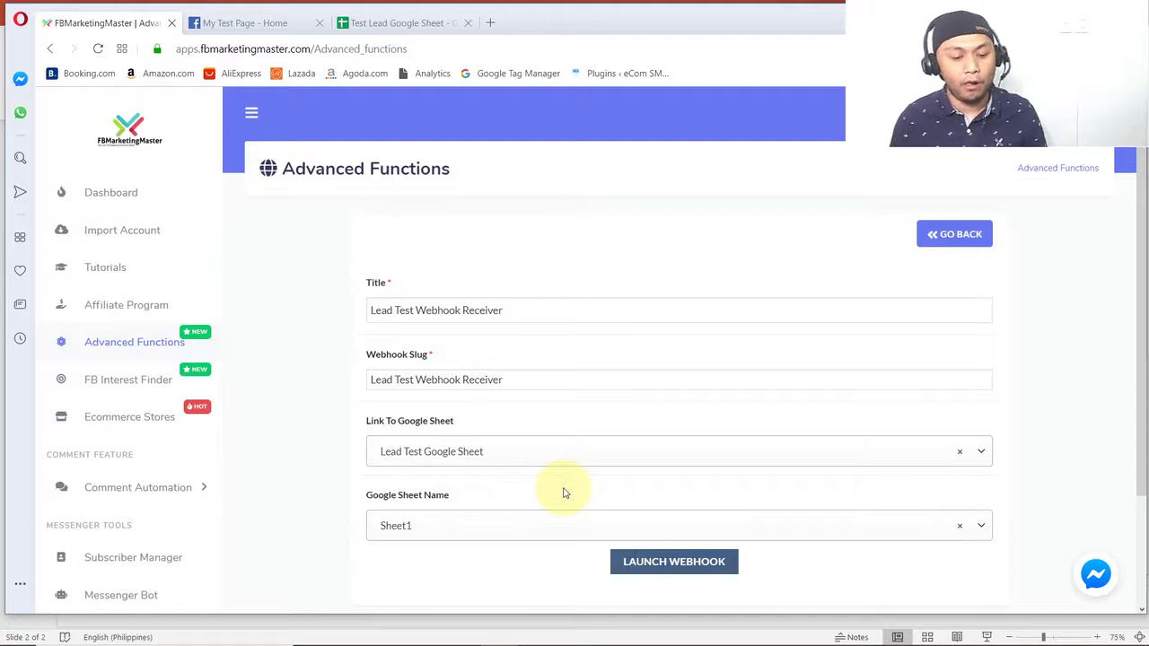
{"action": "scroll", "coordinate": [566, 493], "scroll_direction": "down", "scroll_amount": 2}
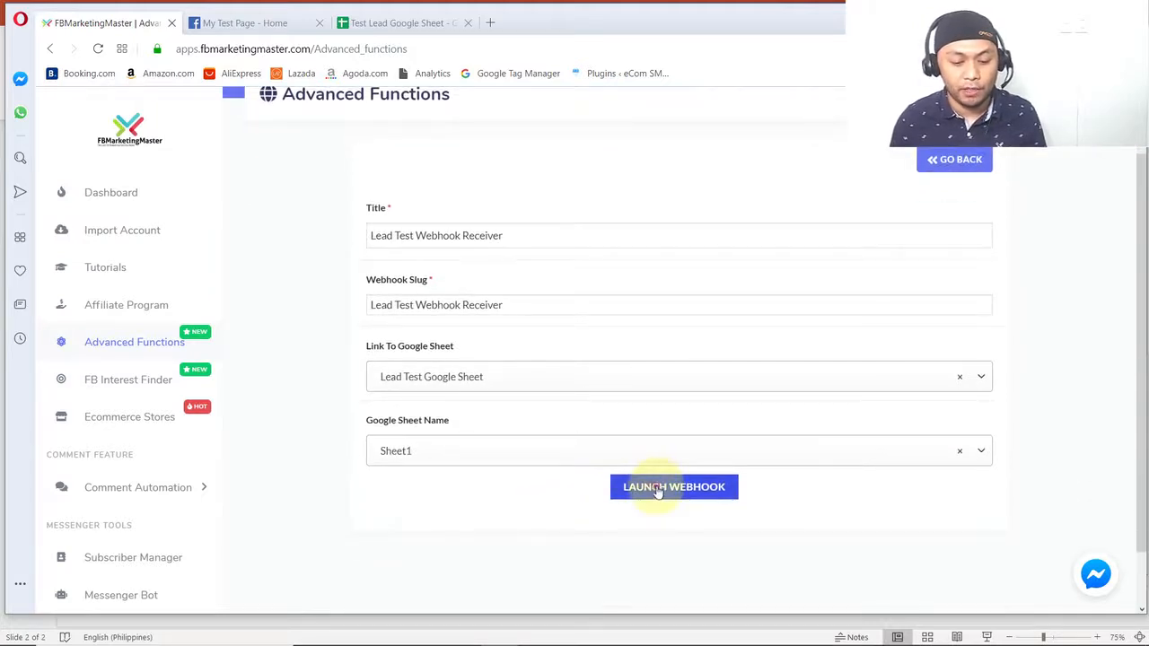
{"action": "left_click", "coordinate": [658, 490]}
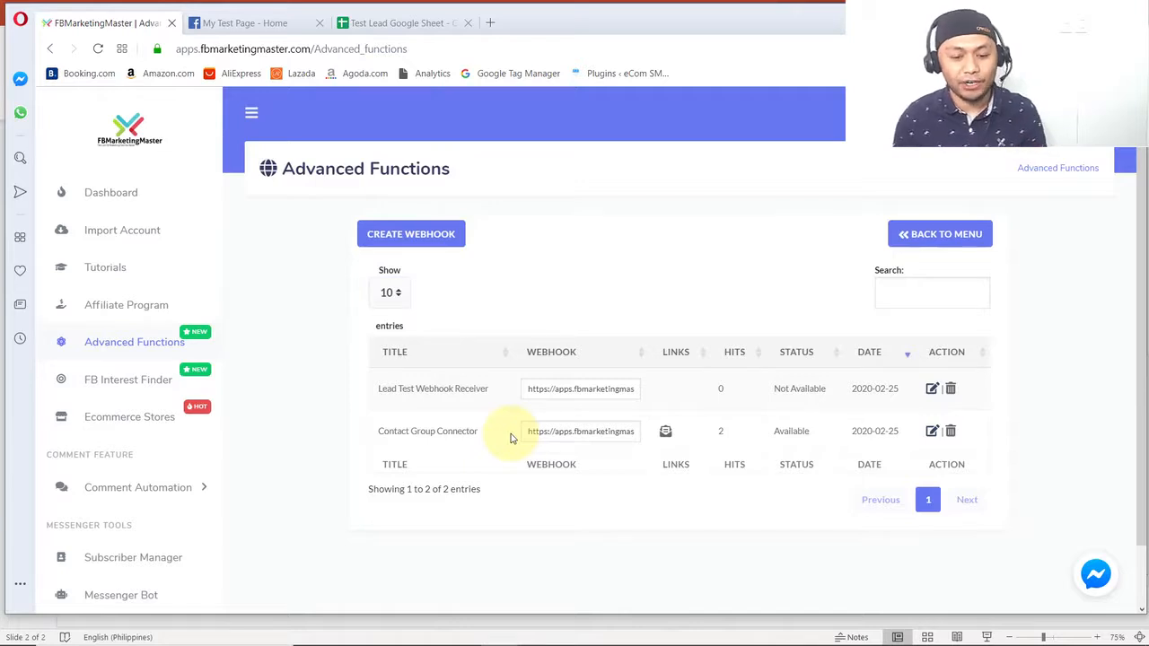
- Switch to the PowerPoint flow diagram and examine the Webhook Sender (JSON API Connector) stage
{"action": "key", "text": "alt+Tab"}
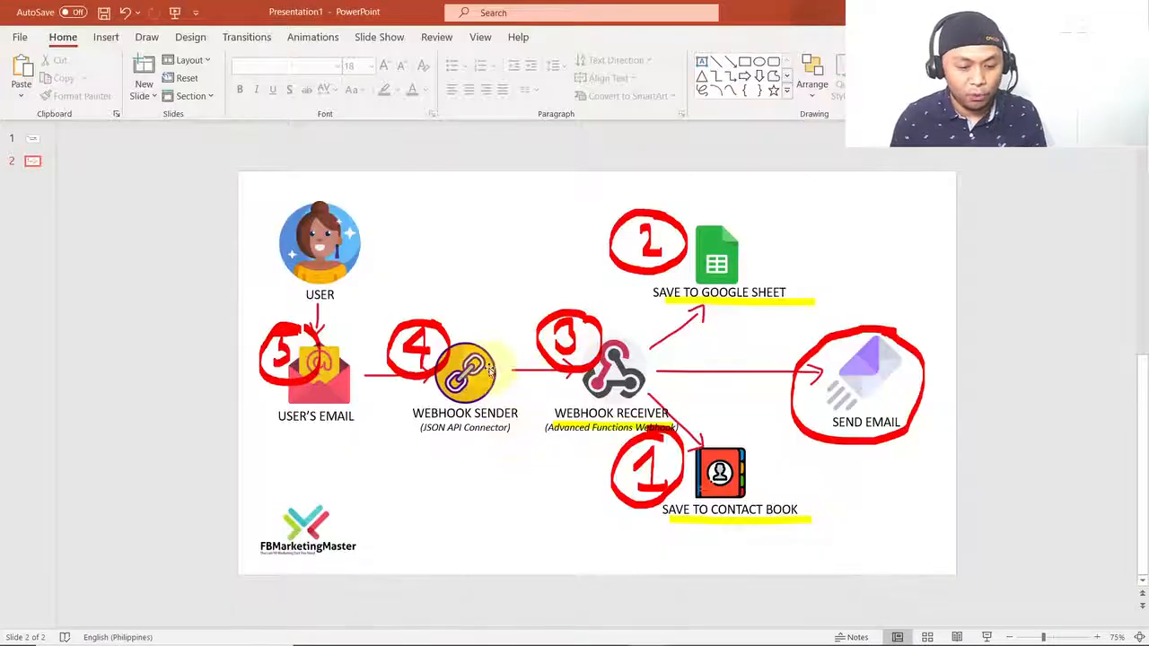
{"action": "left_click", "coordinate": [442, 336]}
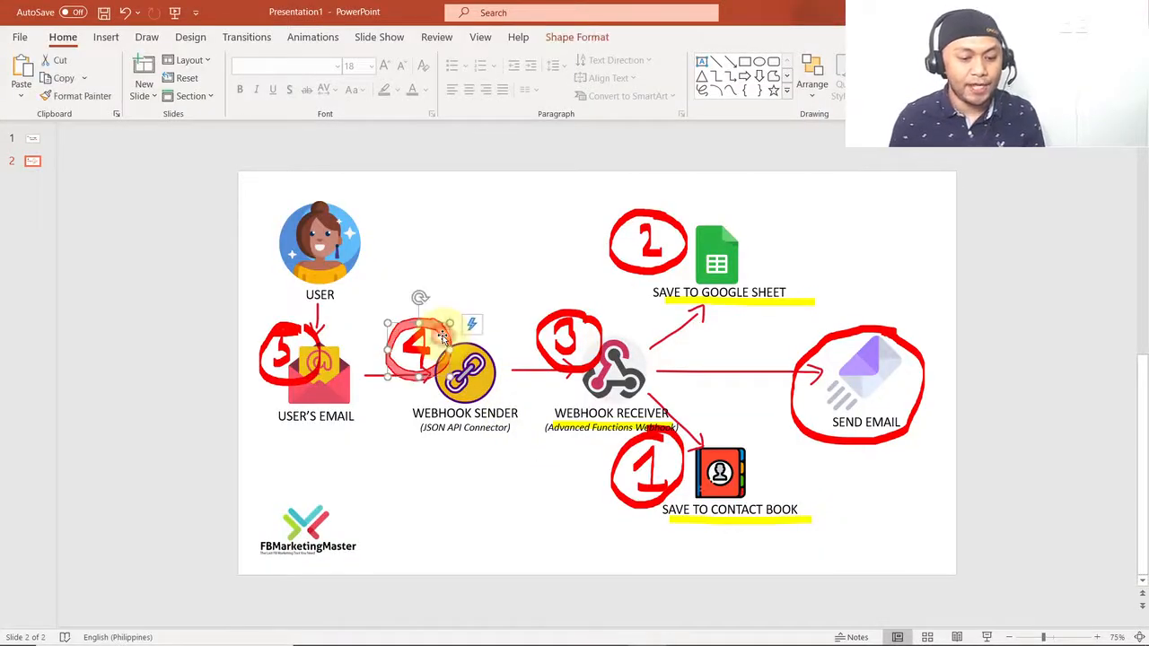
{"action": "left_click", "coordinate": [454, 481]}
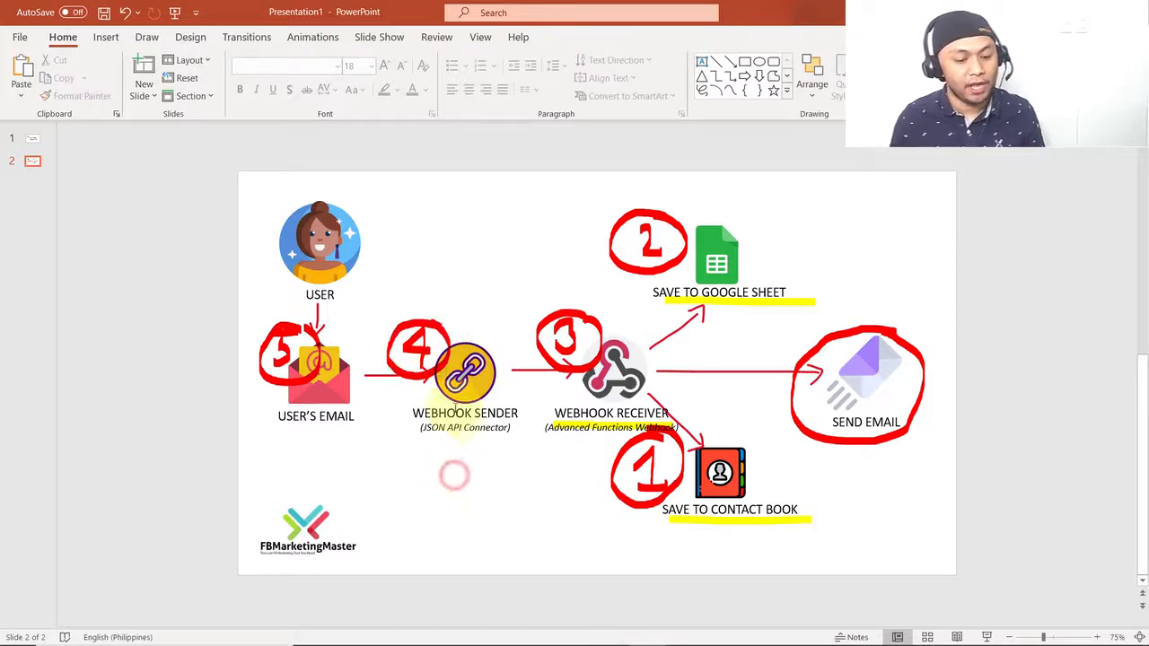
{"action": "left_click", "coordinate": [450, 429]}
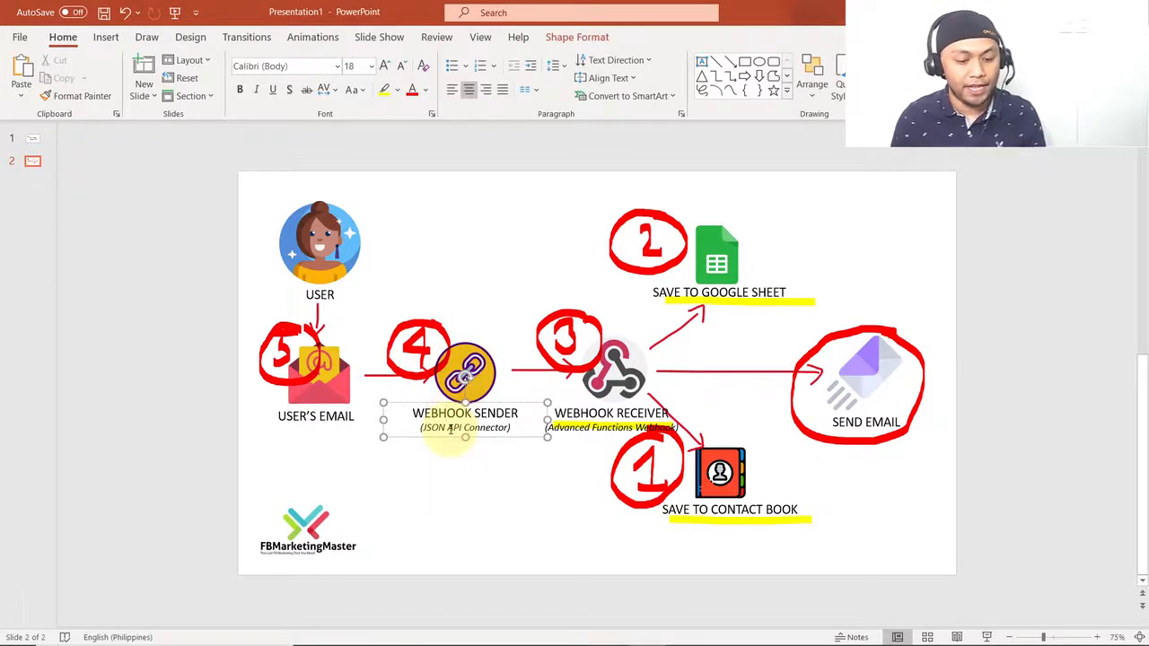
{"action": "left_click", "coordinate": [451, 463]}
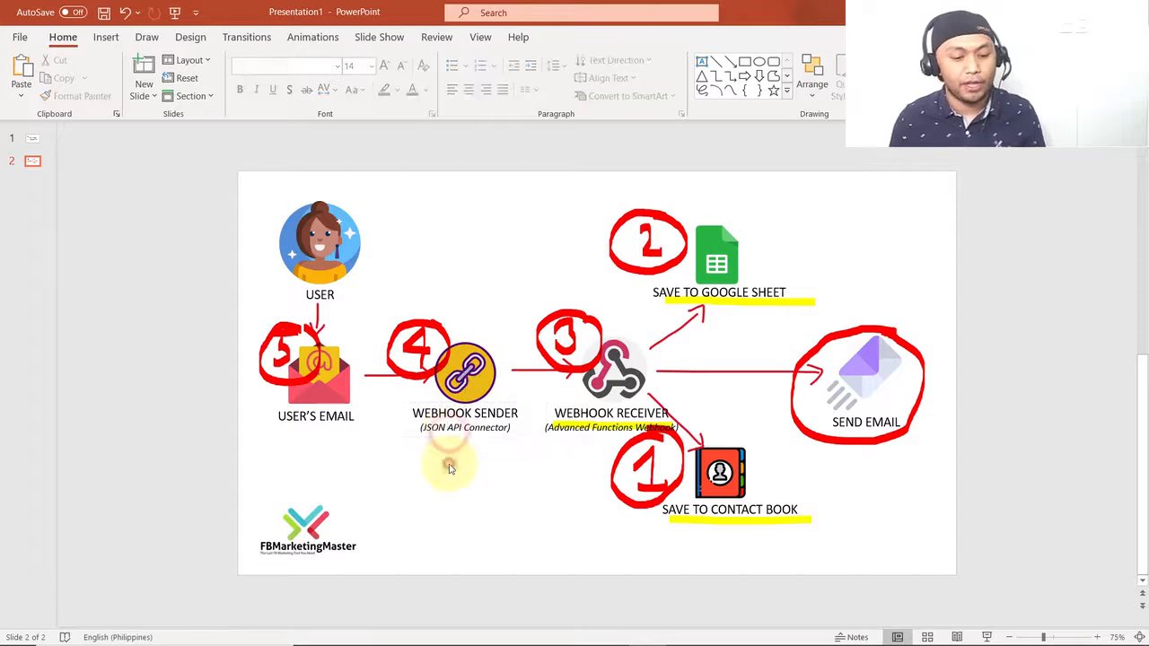
- Switch back to FBMarketingMaster in the browser and open the Messenger Bot's JSON API Connector
{"action": "key", "text": "alt+Tab"}
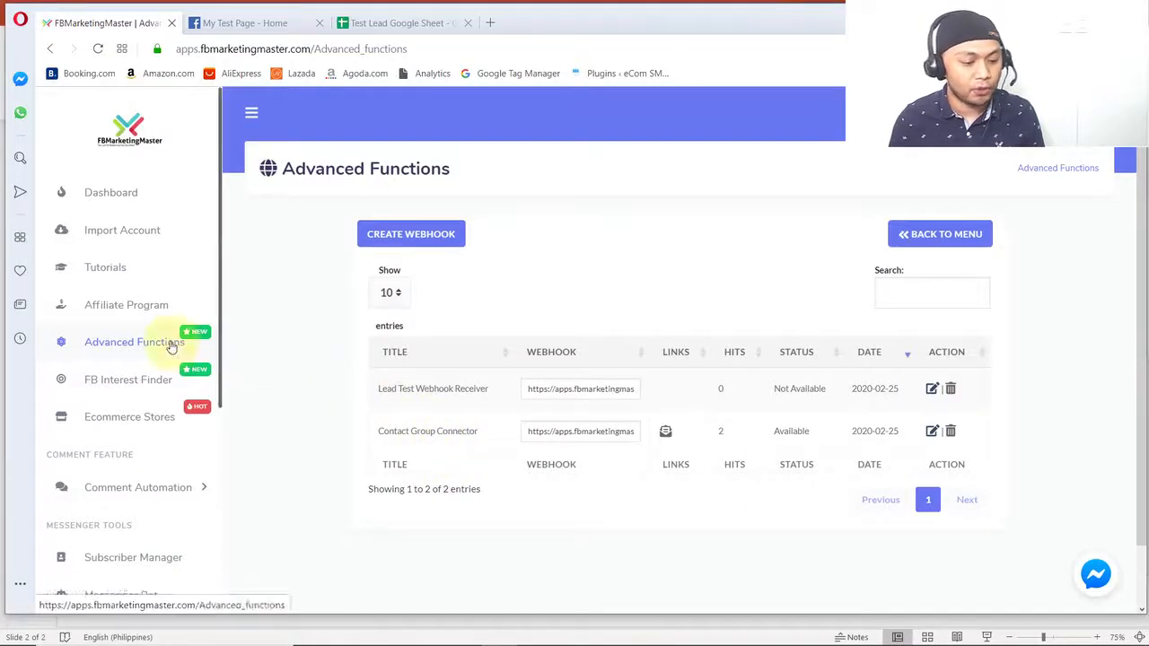
{"action": "scroll", "coordinate": [169, 346], "scroll_direction": "down", "scroll_amount": 3}
{"action": "left_click", "coordinate": [141, 368]}
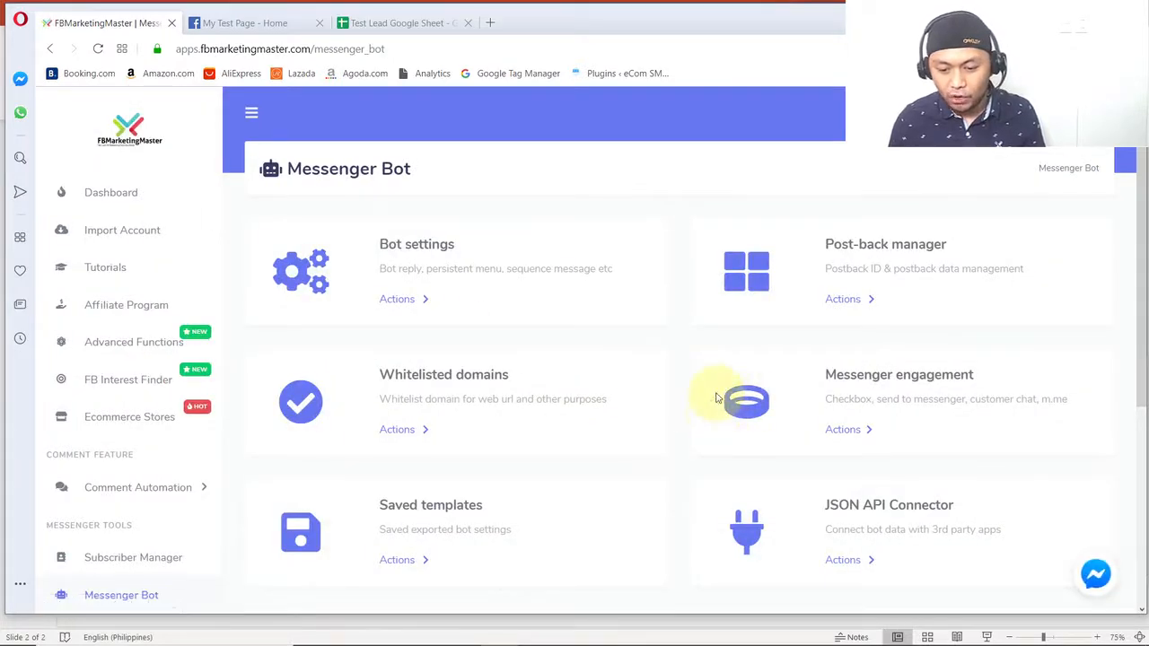
{"action": "scroll", "coordinate": [772, 449], "scroll_direction": "down", "scroll_amount": 1}
{"action": "left_click", "coordinate": [844, 488]}
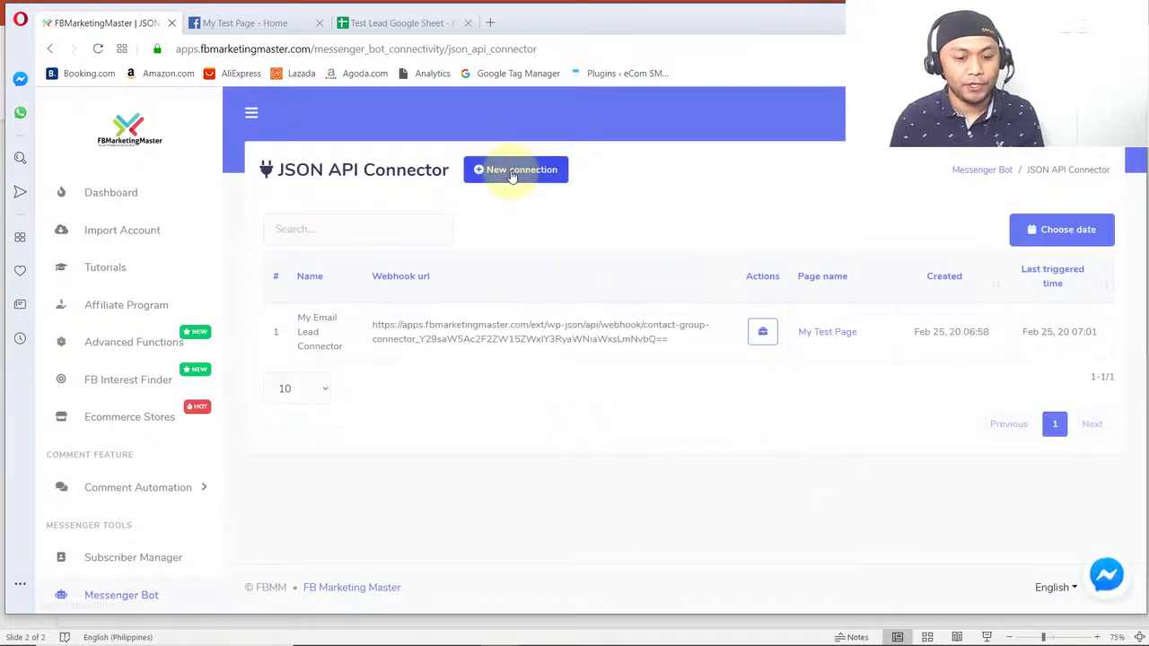
{"action": "left_click", "coordinate": [510, 171]}
{"action": "left_click", "coordinate": [393, 285]}
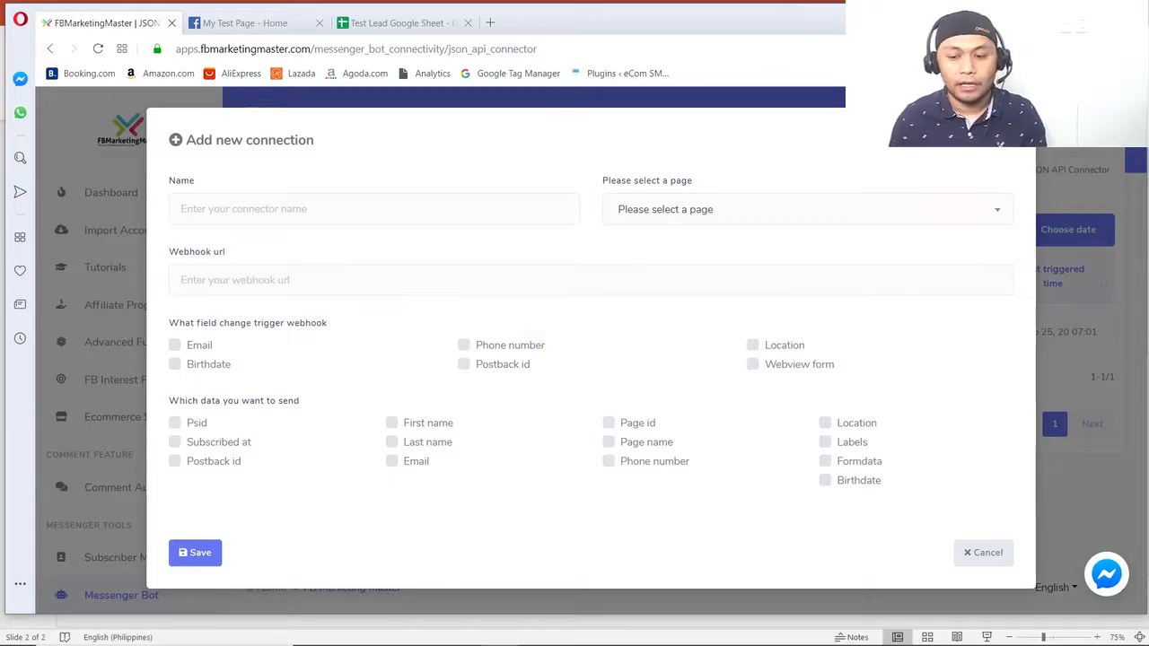
{"action": "left_click", "coordinate": [1002, 142]}
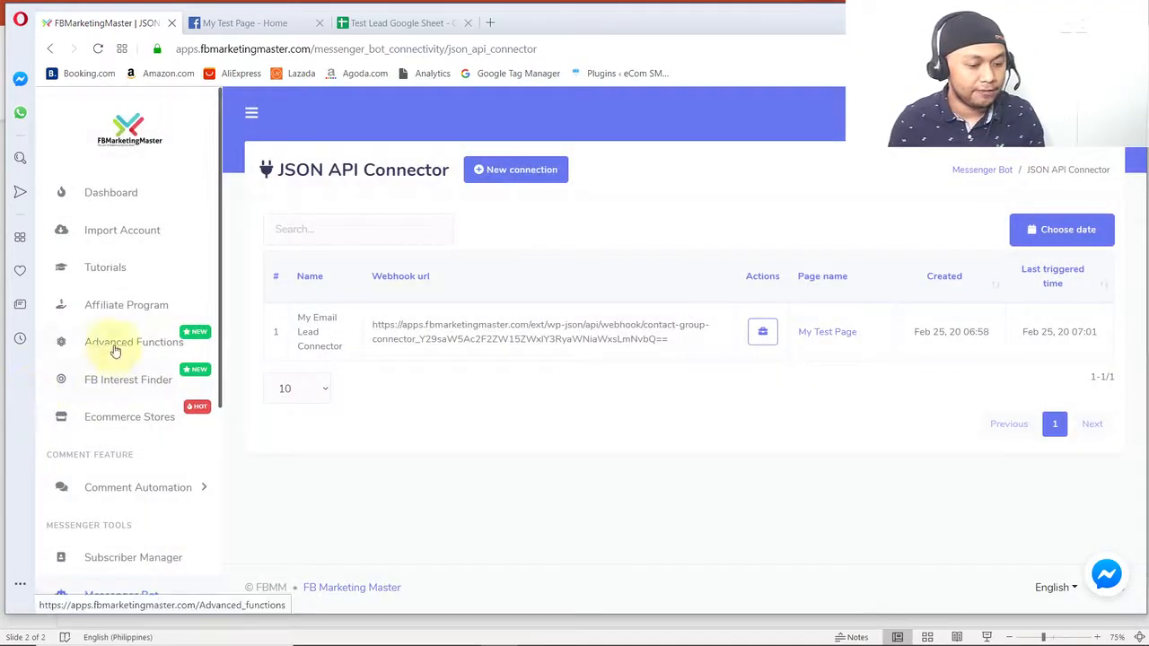
- Open Advanced Functions in a separate browser tab and go to its Webhooks list
{"action": "right_click", "coordinate": [115, 349]}
{"action": "left_click", "coordinate": [135, 359]}
{"action": "key", "text": "ctrl+Tab"}
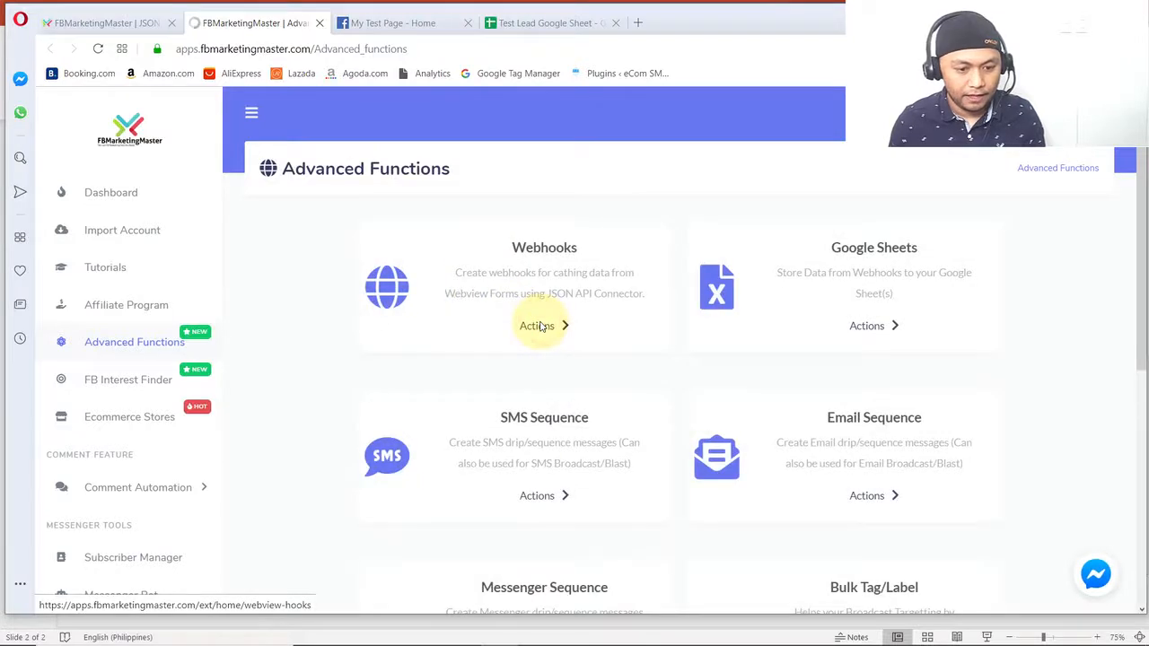
{"action": "left_click", "coordinate": [539, 326]}
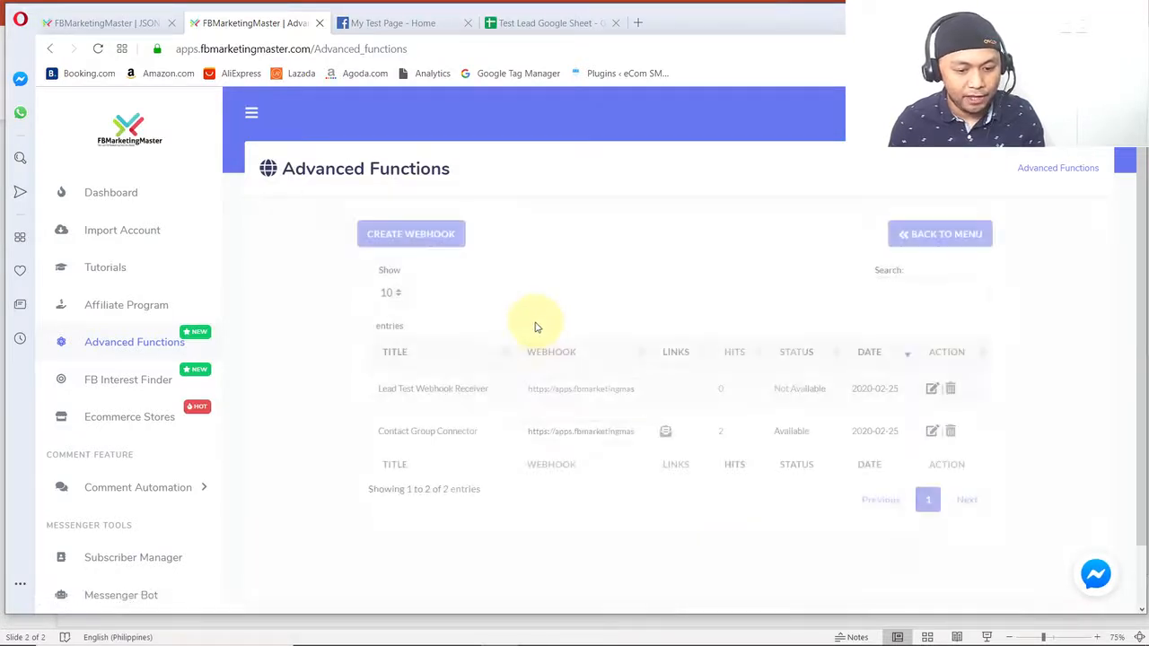
- Copy the full webhook URL of Lead Test Webhook Receiver
{"action": "left_click_drag", "start_coordinate": [496, 392], "coordinate": [374, 392]}
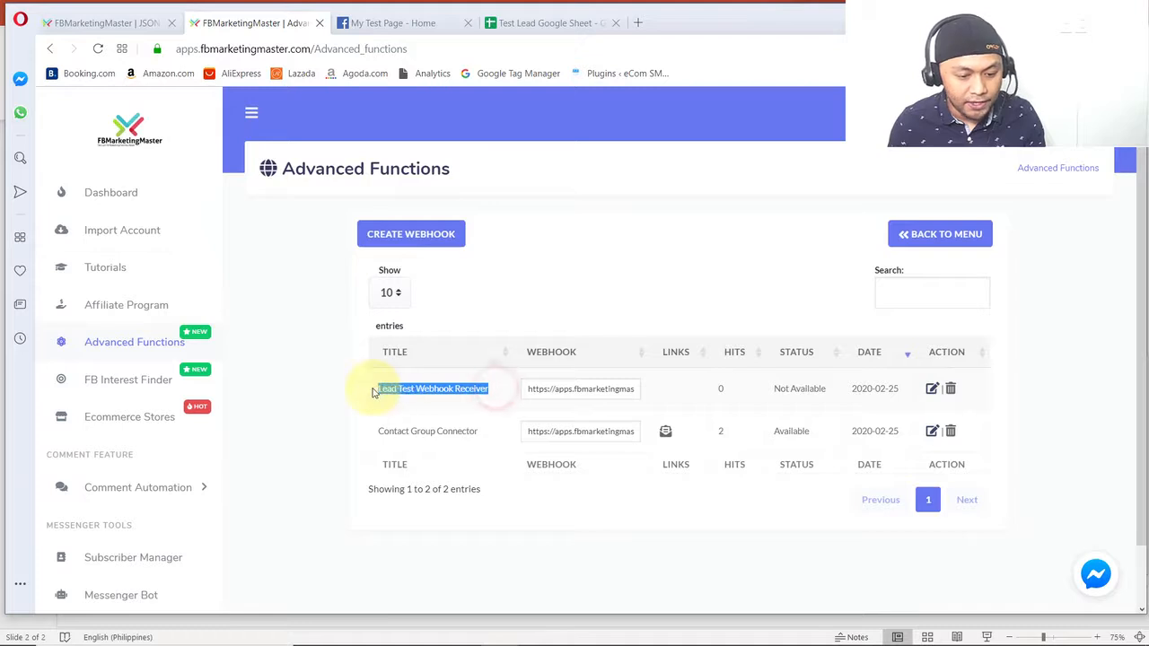
{"action": "left_click", "coordinate": [565, 388]}
{"action": "left_click_drag", "start_coordinate": [528, 389], "coordinate": [676, 392]}
{"action": "right_click", "coordinate": [585, 389]}
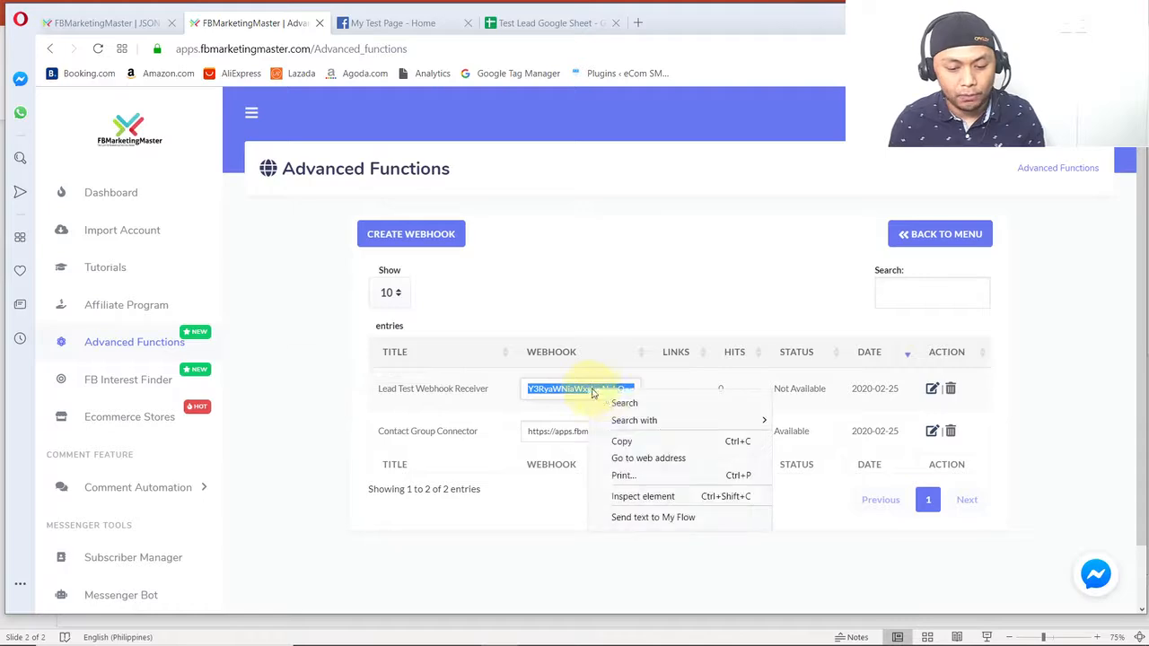
{"action": "left_click", "coordinate": [620, 437]}
- Start a new connection in the JSON API Connector and paste the copied receiver address as its webhook URL
{"action": "left_click", "coordinate": [88, 23]}
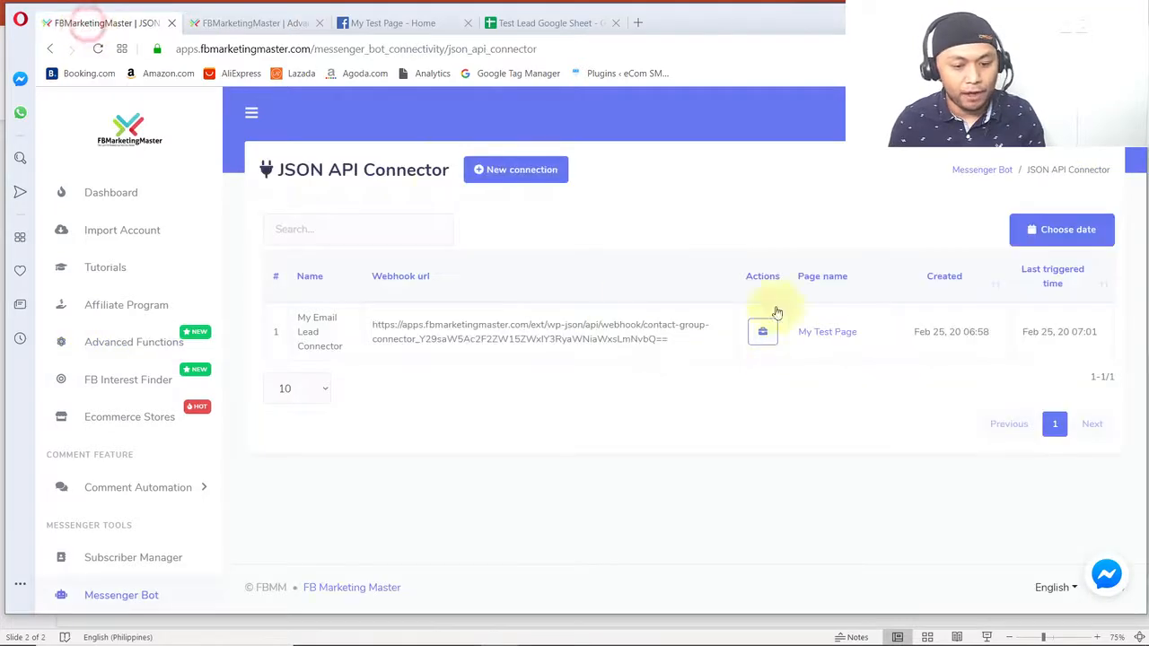
{"action": "left_click", "coordinate": [549, 179]}
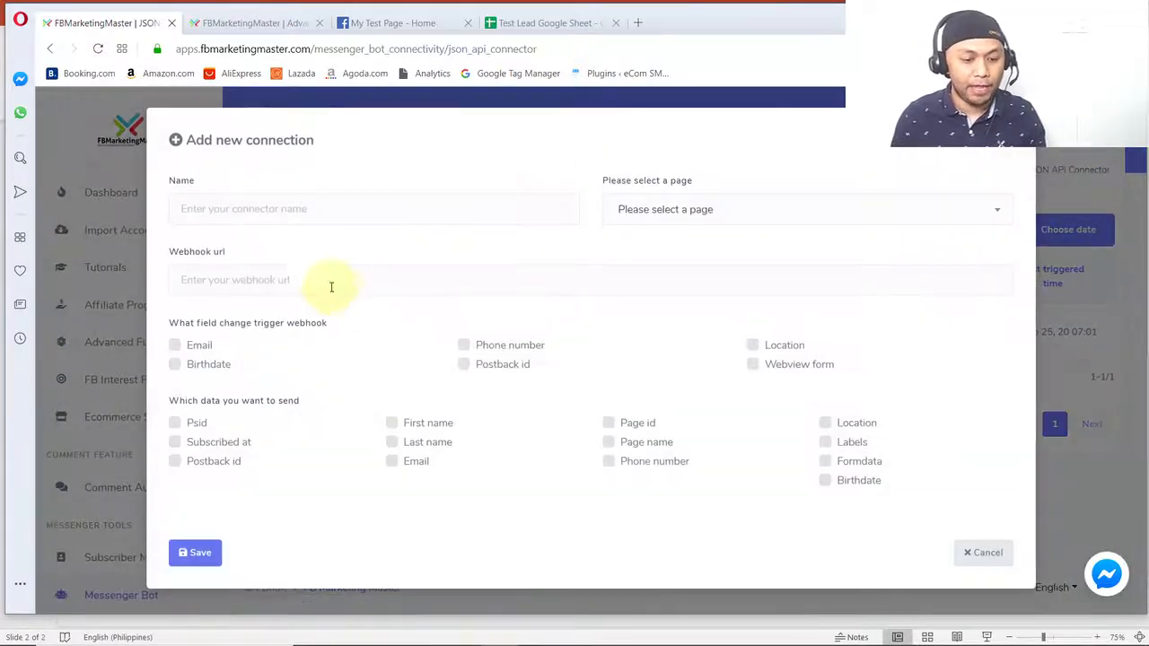
{"action": "left_click", "coordinate": [326, 282]}
{"action": "triple_click", "coordinate": [250, 253]}
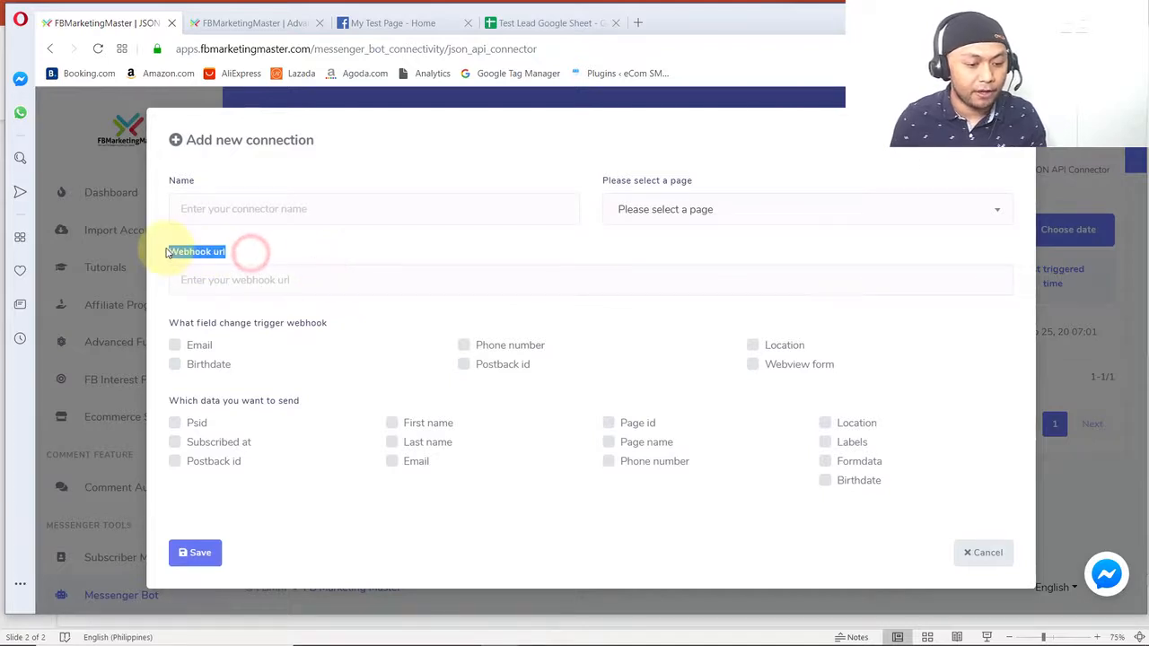
{"action": "left_click", "coordinate": [246, 275]}
{"action": "right_click", "coordinate": [246, 275]}
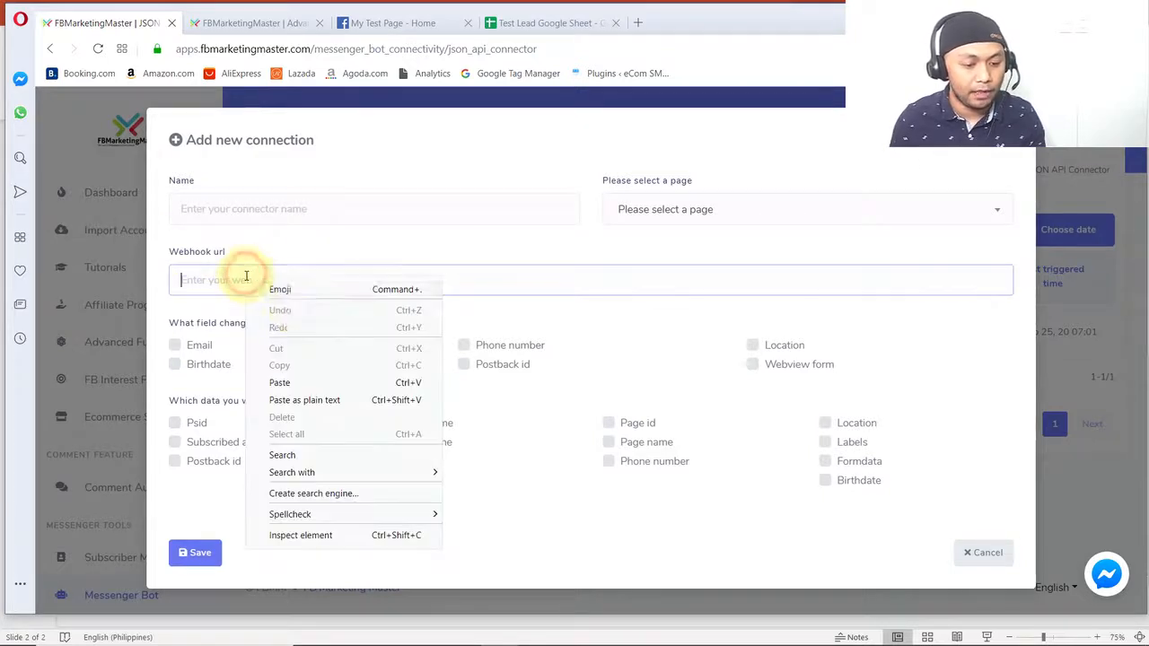
{"action": "left_click", "coordinate": [301, 386]}
- Name the connection "Lead Test Webhook Sender" and assign it to My Test Page
{"action": "left_click", "coordinate": [299, 210]}
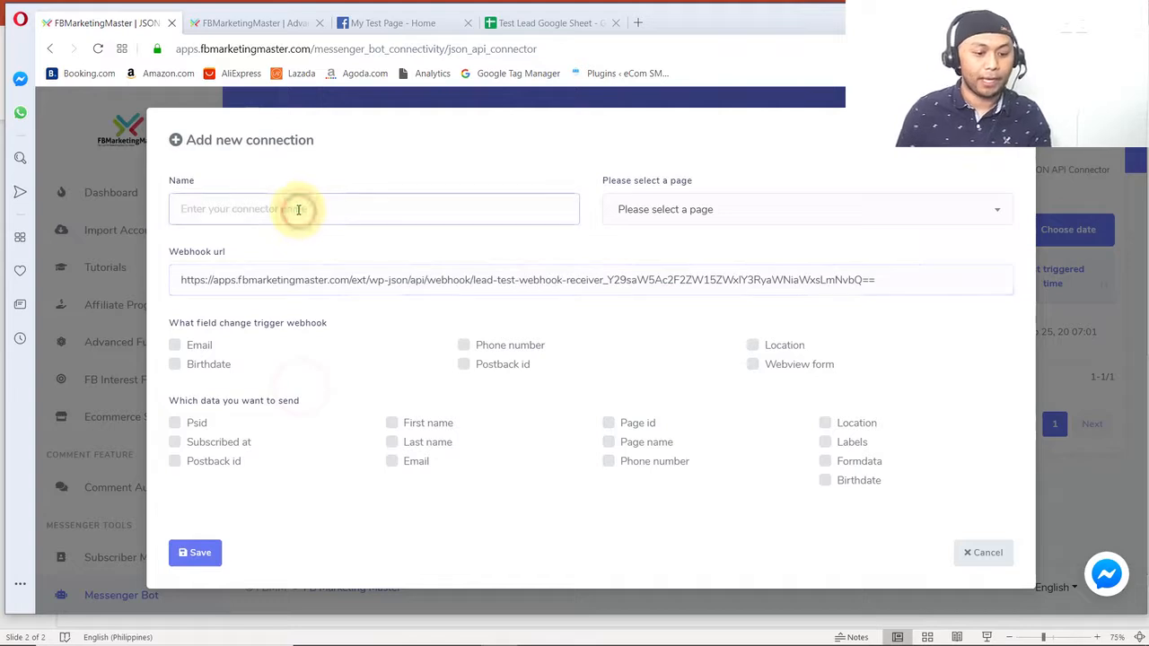
{"action": "type", "text": "Lead Test Webhook Sender"}
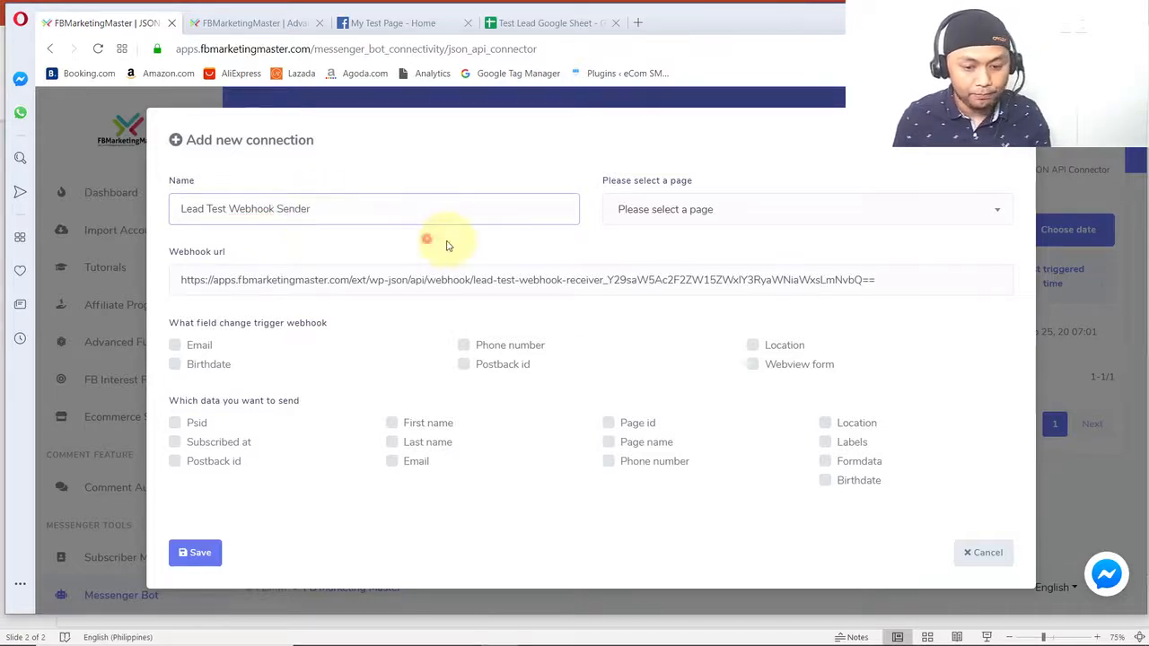
{"action": "left_click", "coordinate": [689, 214]}
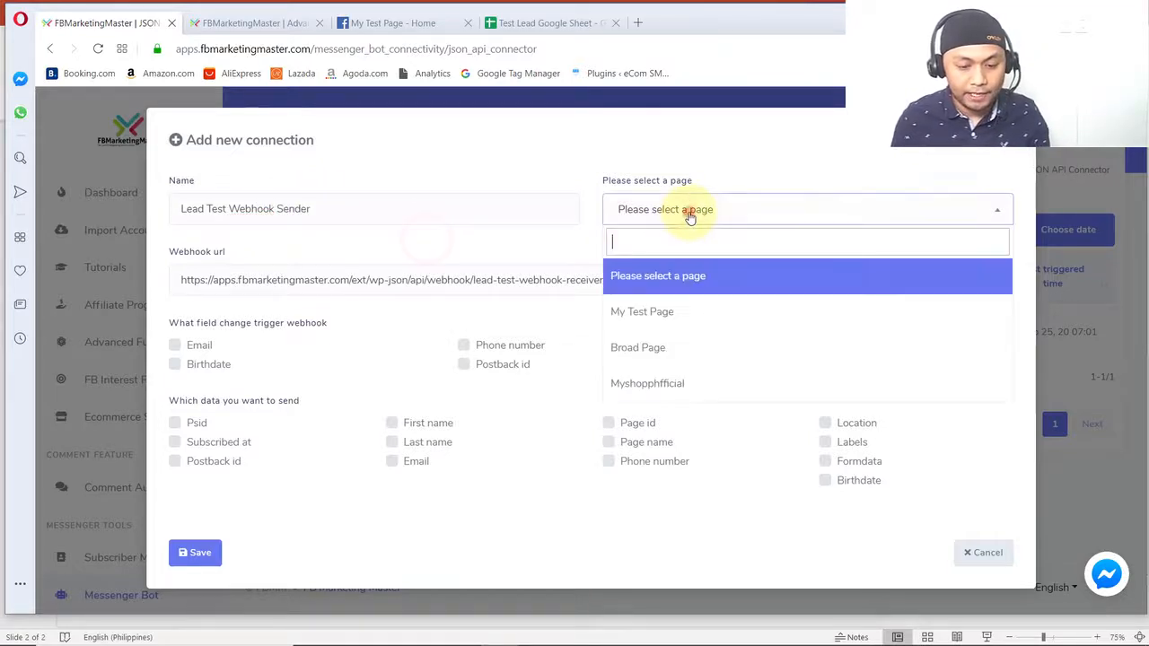
{"action": "left_click", "coordinate": [661, 312]}
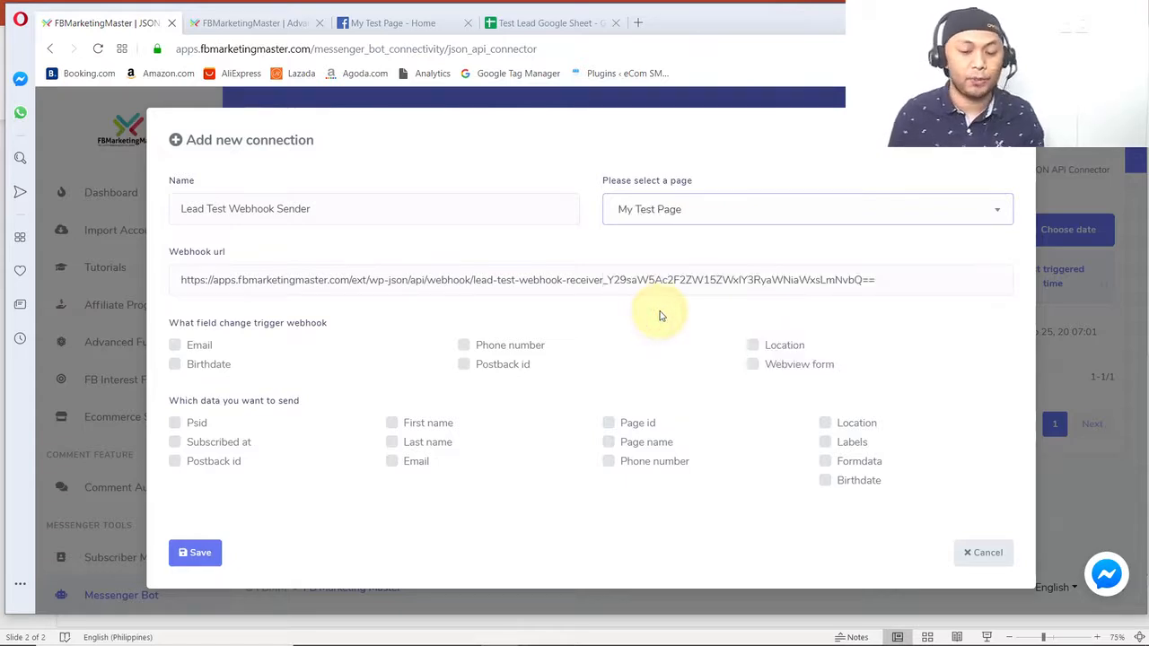
{"action": "left_click", "coordinate": [619, 320]}
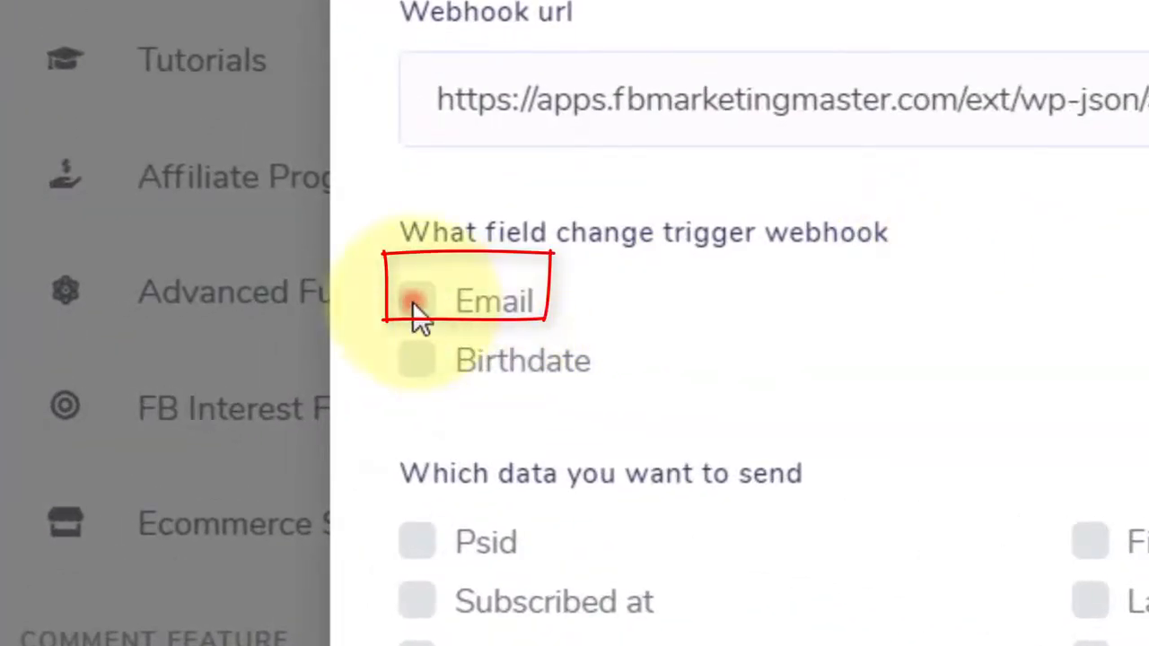
- Save the connection with Email as the field change that triggers the webhook and every listed data field selected for sending
{"action": "left_click", "coordinate": [417, 305]}
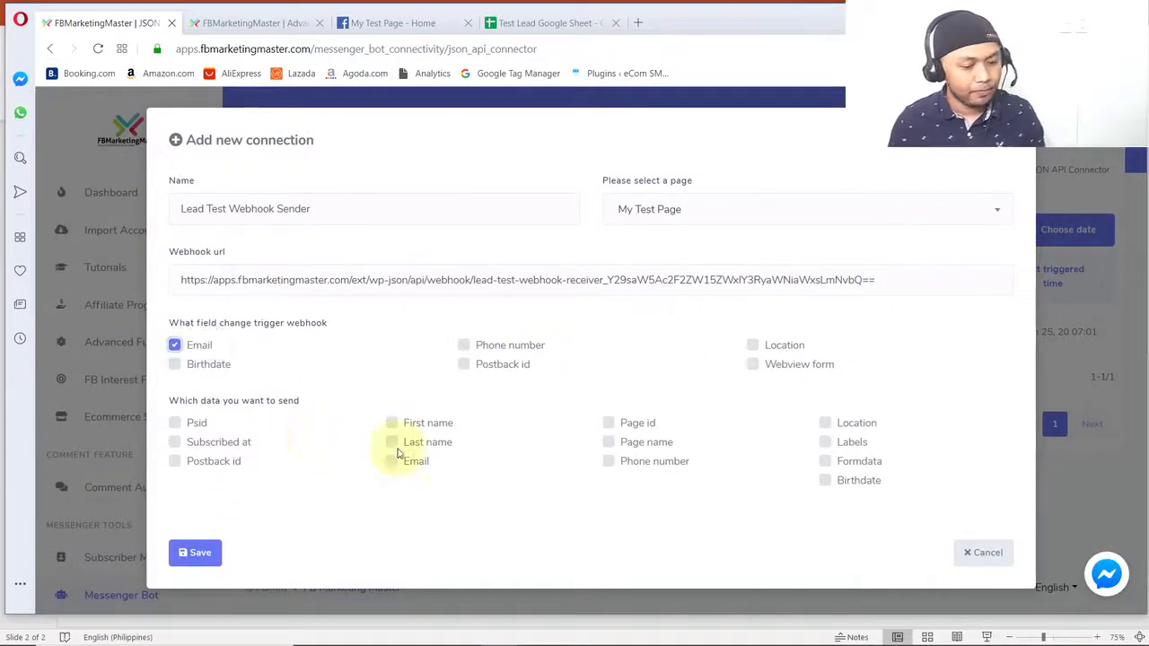
{"action": "left_click", "coordinate": [175, 422]}
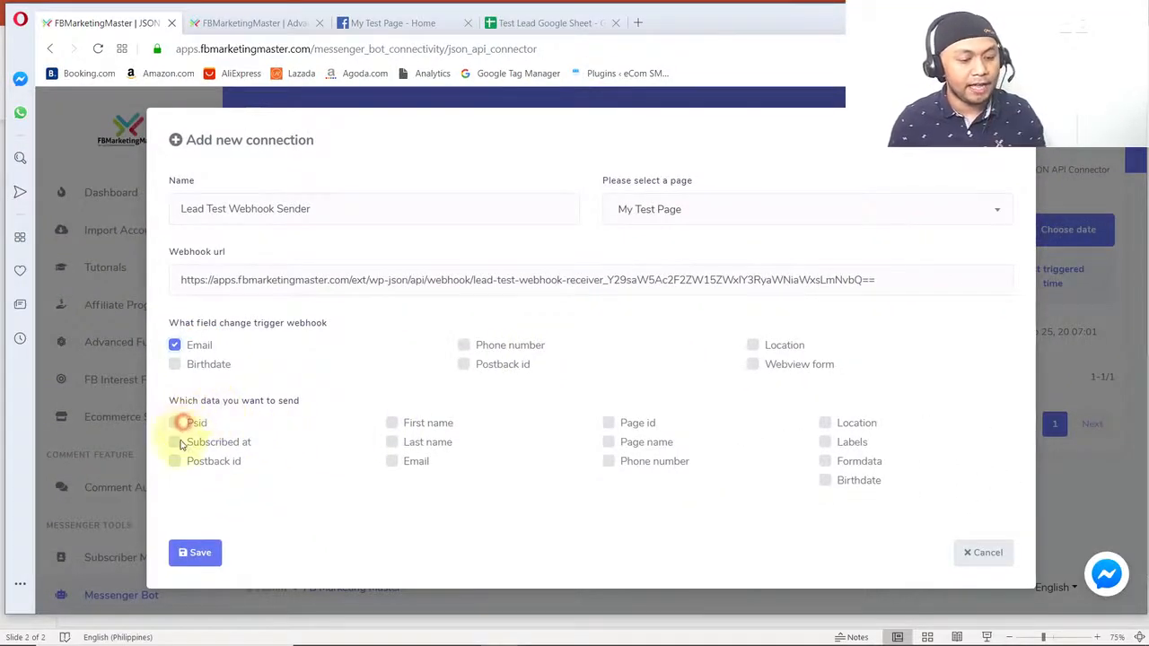
{"action": "left_click", "coordinate": [175, 461]}
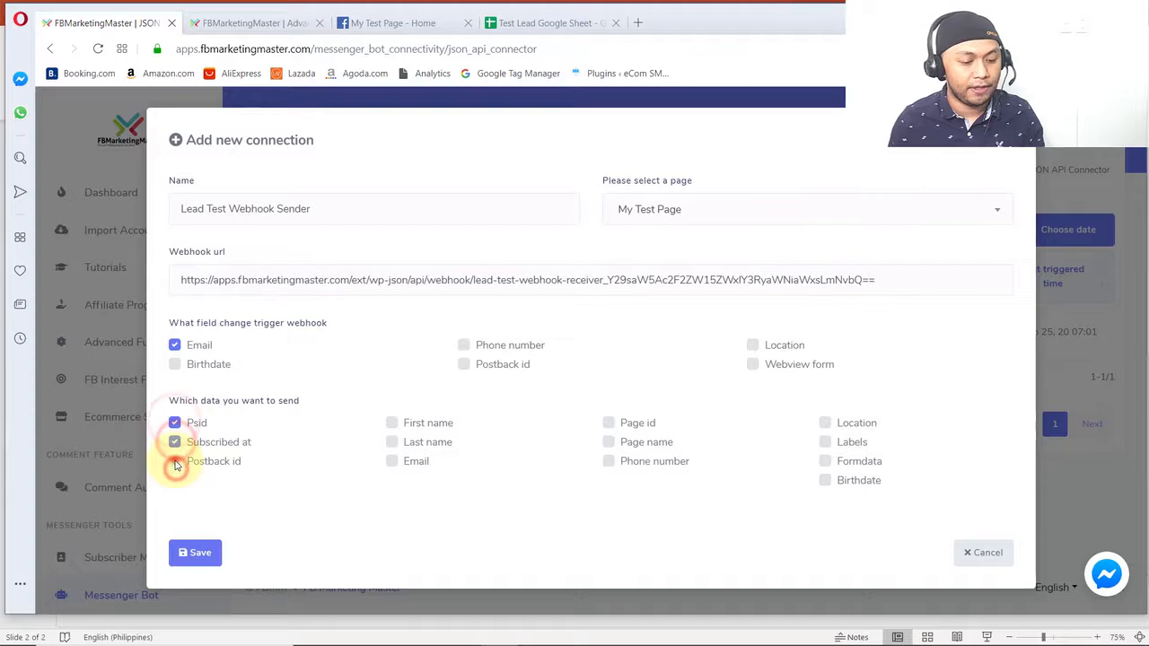
{"action": "left_click", "coordinate": [392, 461]}
{"action": "left_click", "coordinate": [391, 442]}
{"action": "left_click", "coordinate": [609, 462]}
{"action": "left_click", "coordinate": [609, 442]}
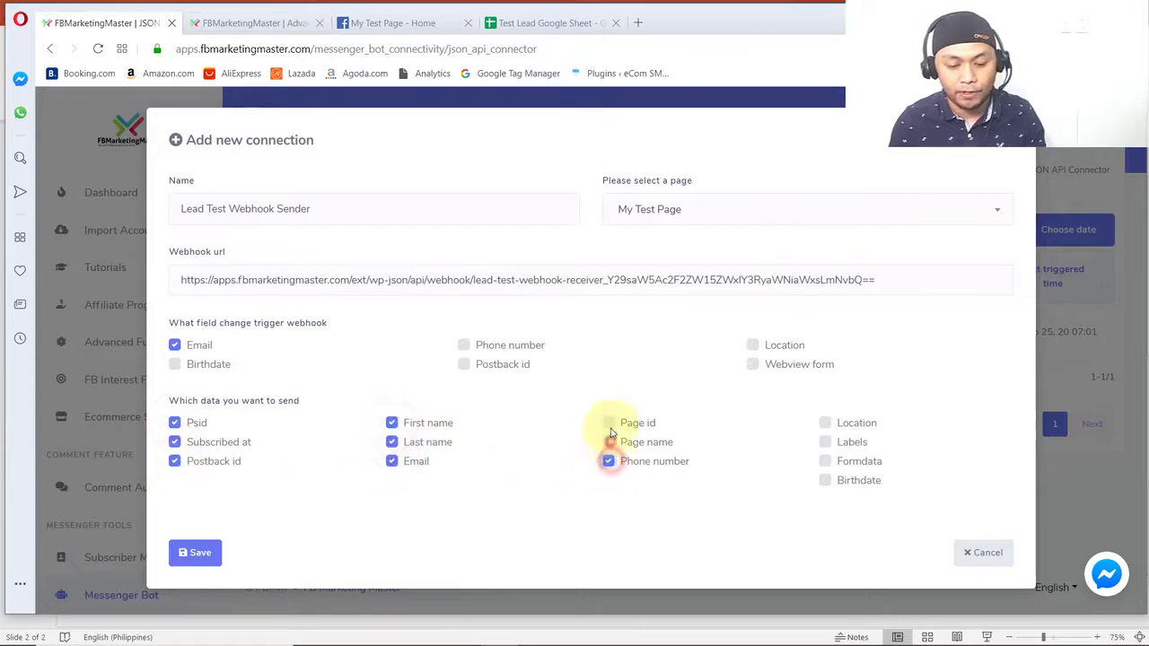
{"action": "left_click", "coordinate": [609, 423]}
{"action": "left_click", "coordinate": [825, 481]}
{"action": "left_click", "coordinate": [825, 461]}
{"action": "left_click", "coordinate": [826, 442]}
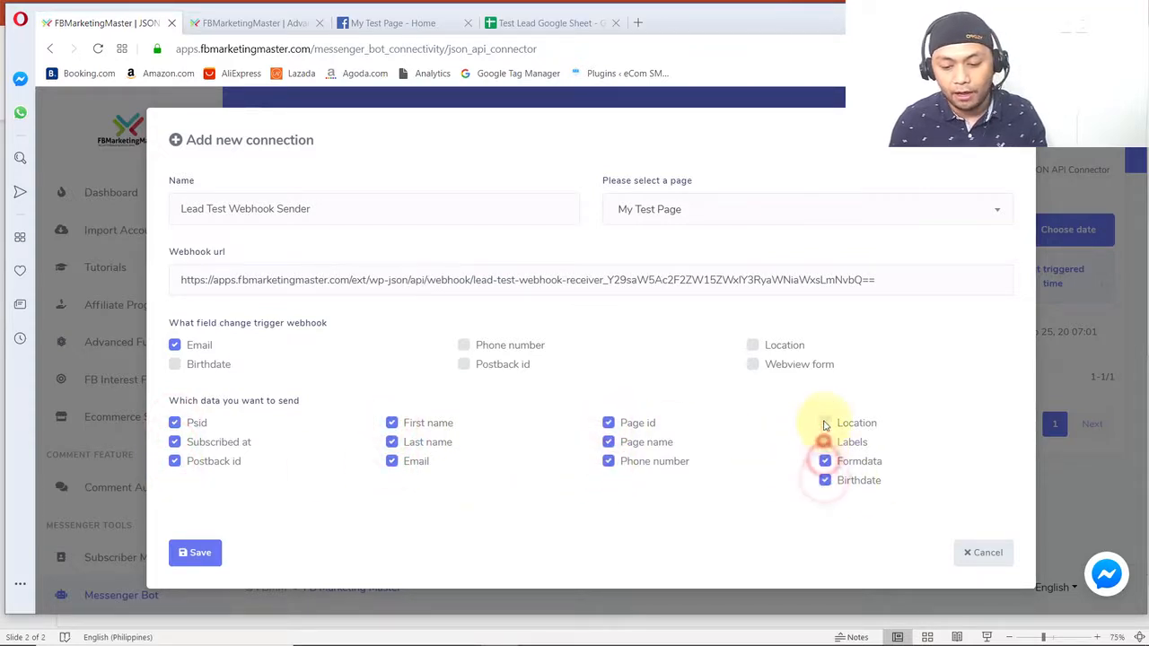
{"action": "left_click", "coordinate": [825, 423]}
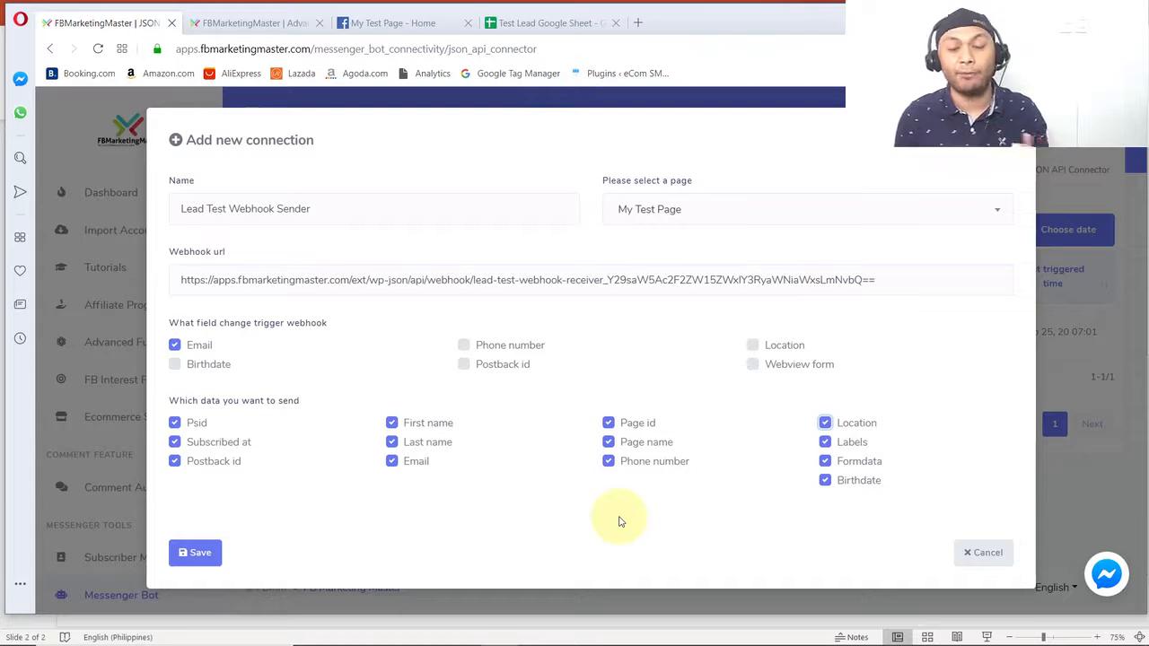
{"action": "left_click", "coordinate": [203, 554]}
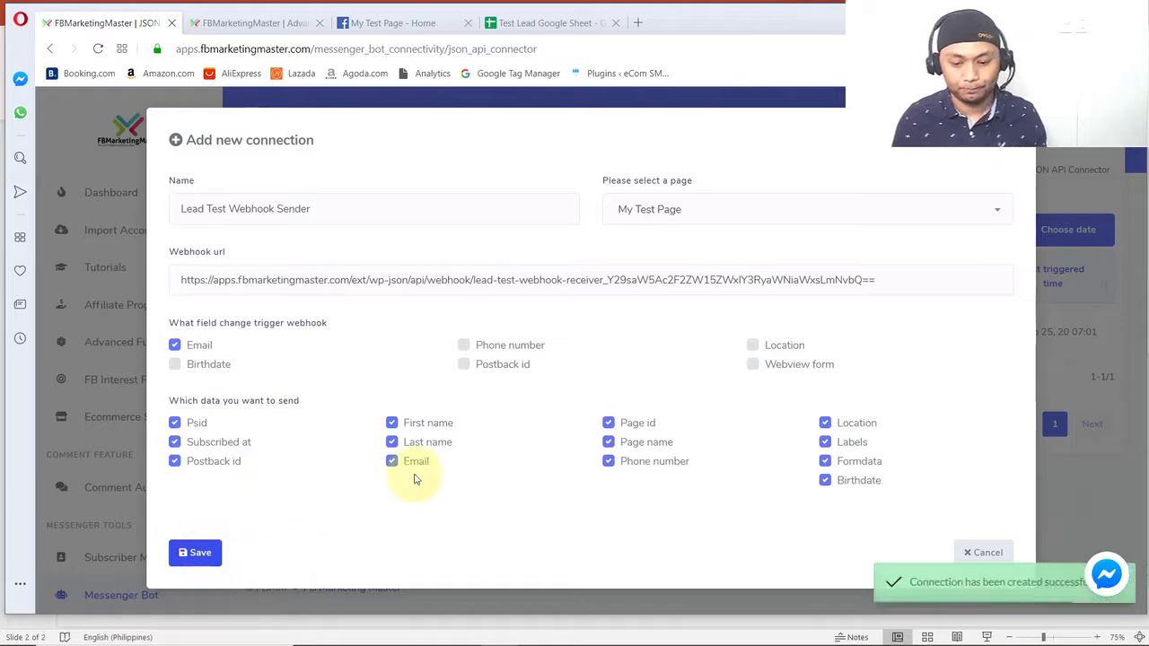
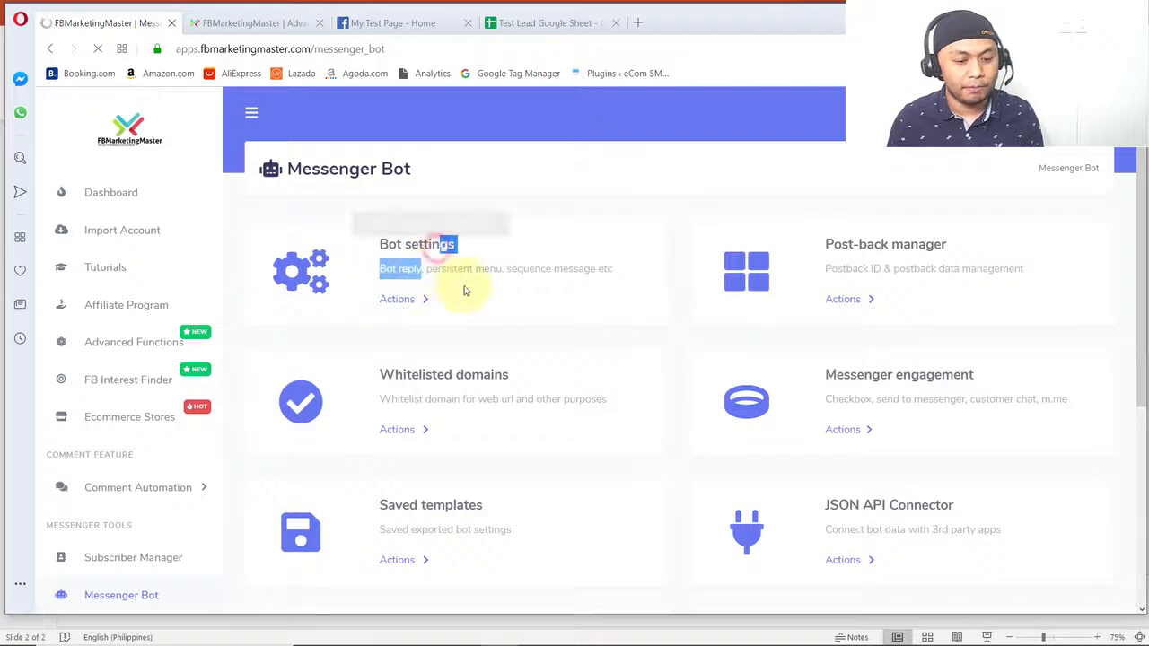
- Open the Get started settings of My Test Page in the Messenger Bot settings
{"action": "left_click", "coordinate": [406, 301]}
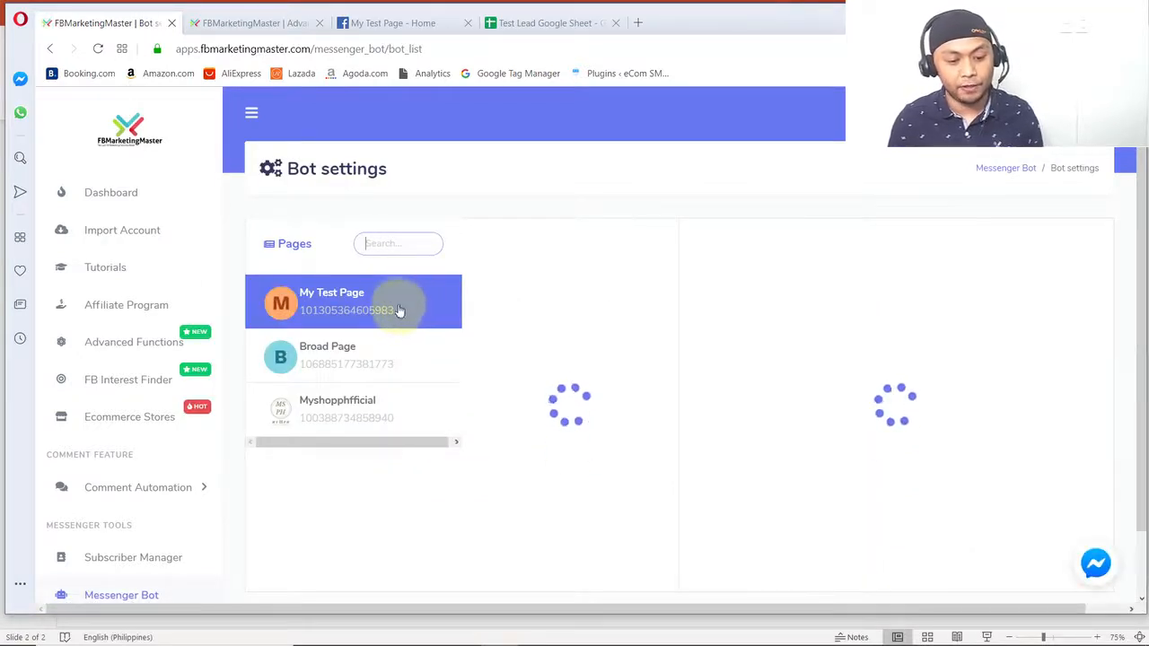
{"action": "scroll", "coordinate": [561, 283], "scroll_direction": "down", "scroll_amount": 1}
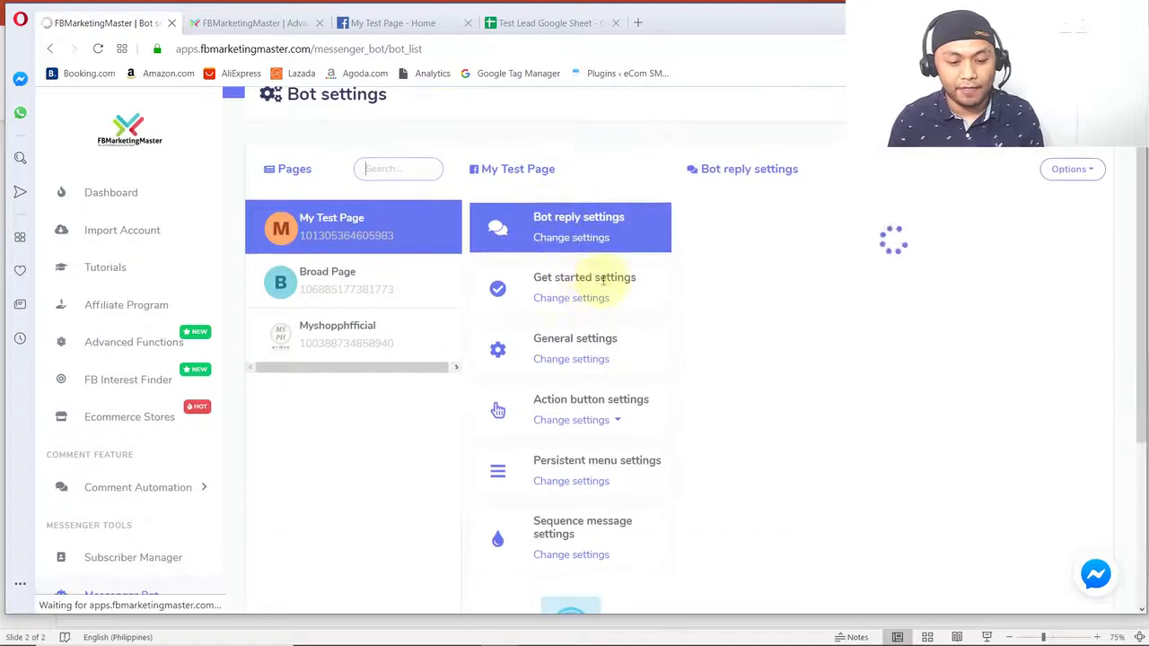
{"action": "left_click", "coordinate": [581, 303]}
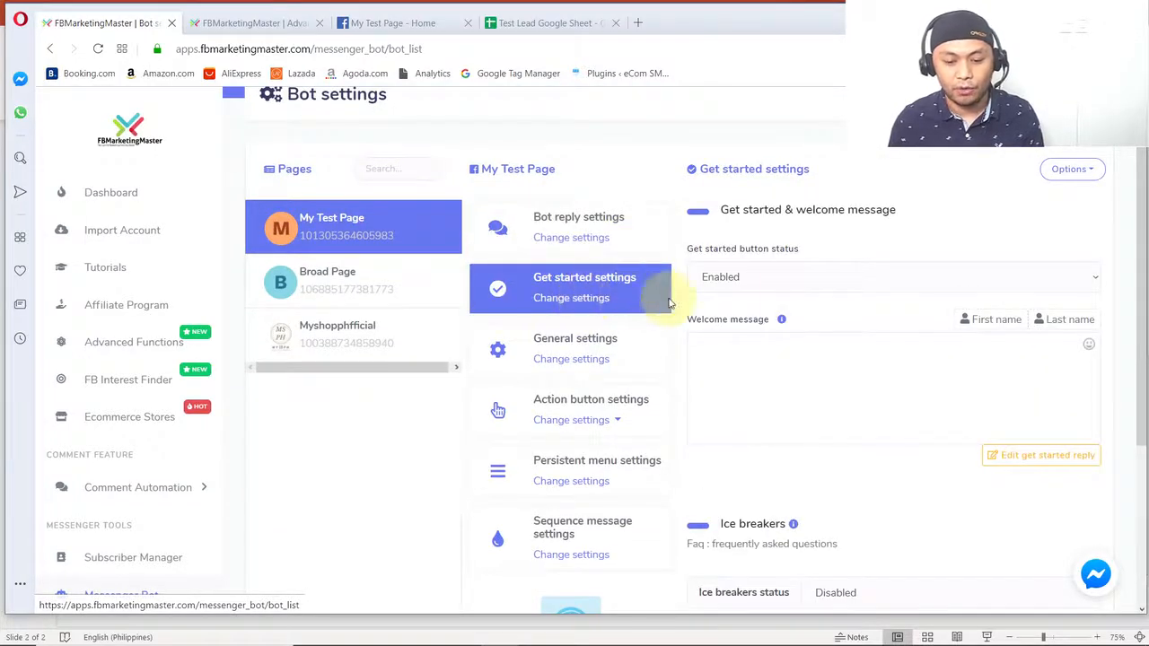
- Save the Get started settings with the button status Enabled, an empty welcome message and ice breakers Disabled
{"action": "left_click", "coordinate": [759, 281]}
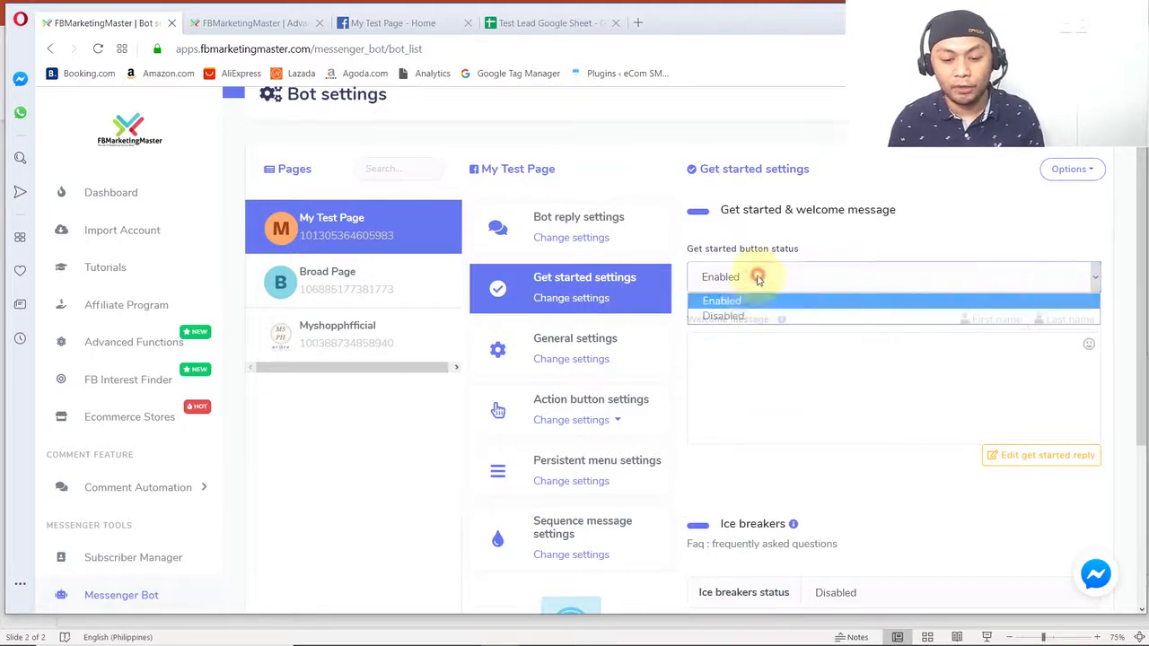
{"action": "left_click", "coordinate": [744, 295]}
{"action": "left_click", "coordinate": [789, 392]}
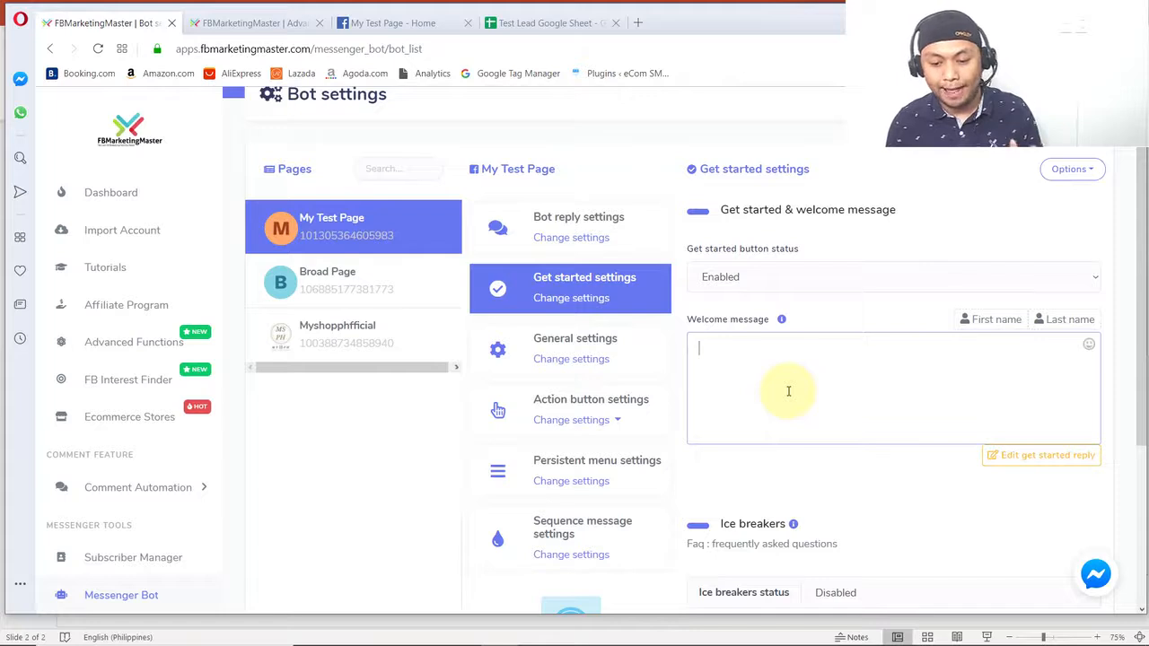
{"action": "left_click", "coordinate": [800, 417]}
{"action": "left_click", "coordinate": [834, 468]}
{"action": "left_click", "coordinate": [745, 279]}
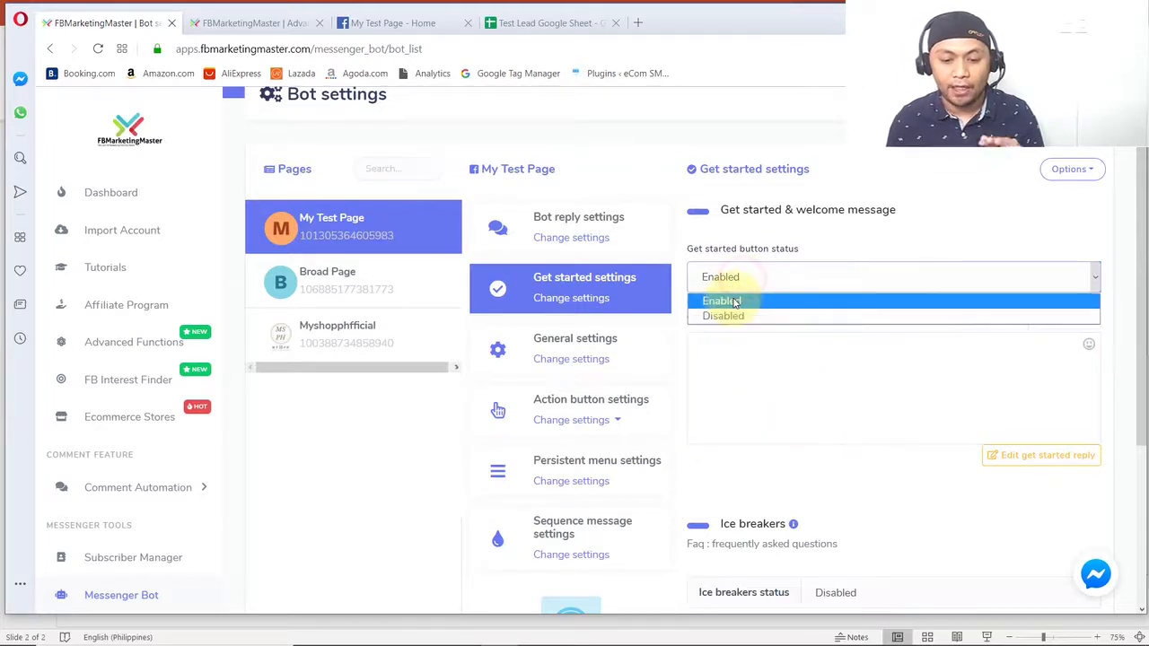
{"action": "left_click", "coordinate": [735, 302]}
{"action": "scroll", "coordinate": [683, 386], "scroll_direction": "down", "scroll_amount": 3}
{"action": "left_click", "coordinate": [729, 379]}
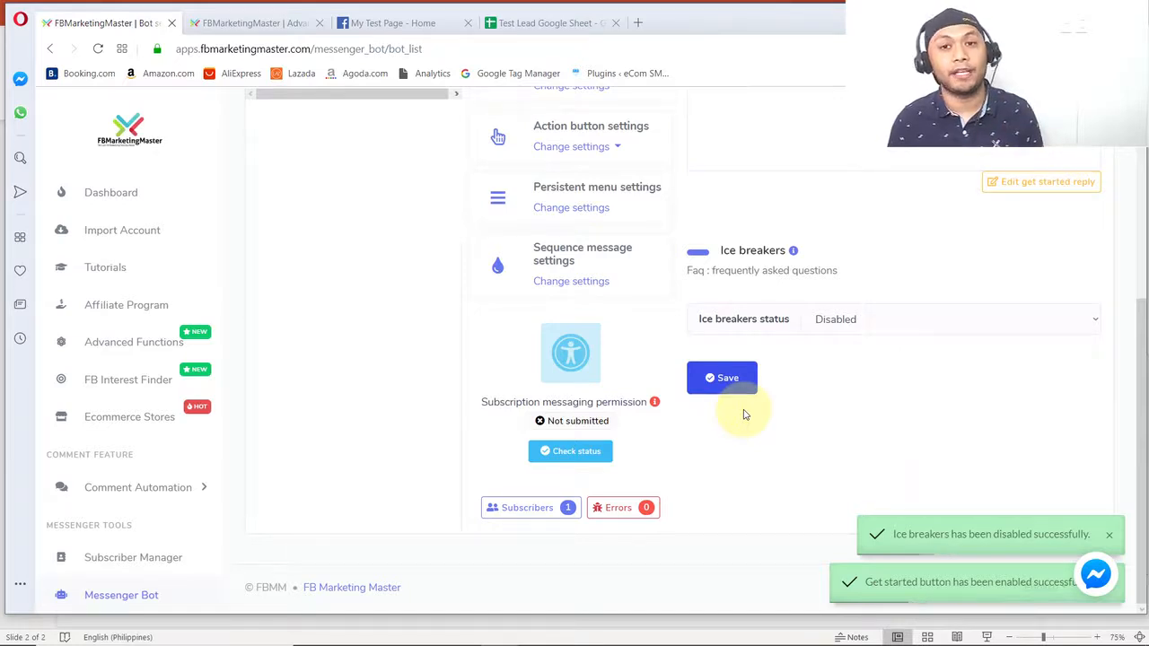
- Open the Get-started template from My Test Page's action button settings for editing
{"action": "scroll", "coordinate": [700, 418], "scroll_direction": "up", "scroll_amount": 3}
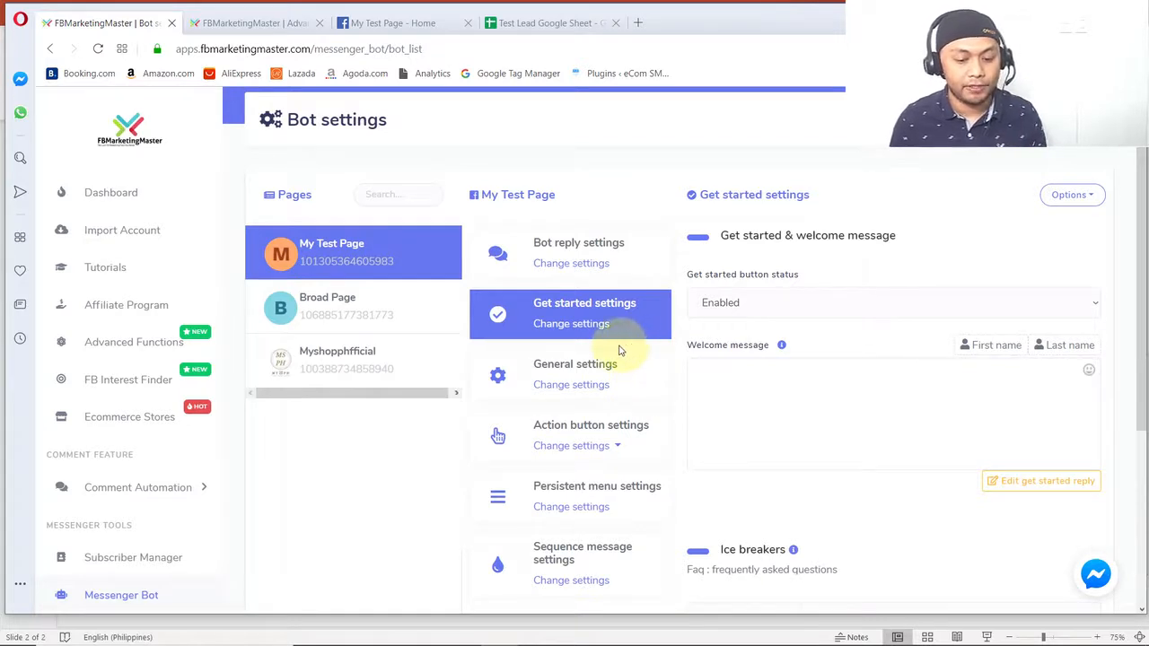
{"action": "scroll", "coordinate": [619, 350], "scroll_direction": "down", "scroll_amount": 1}
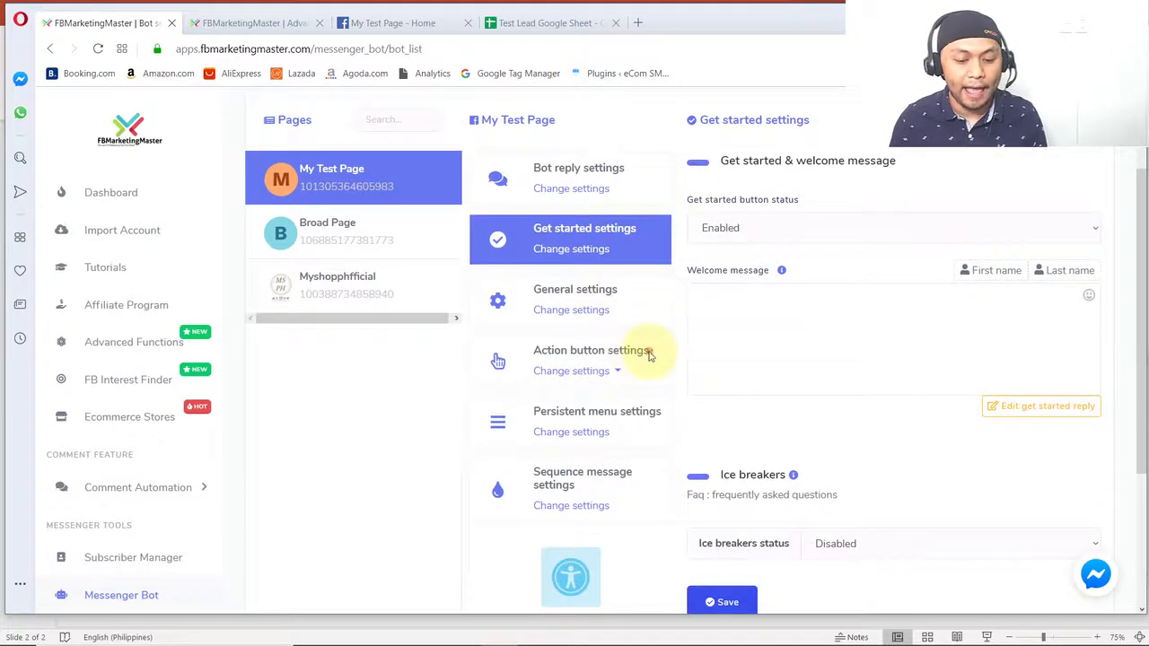
{"action": "triple_click", "coordinate": [651, 355]}
{"action": "left_click", "coordinate": [561, 375]}
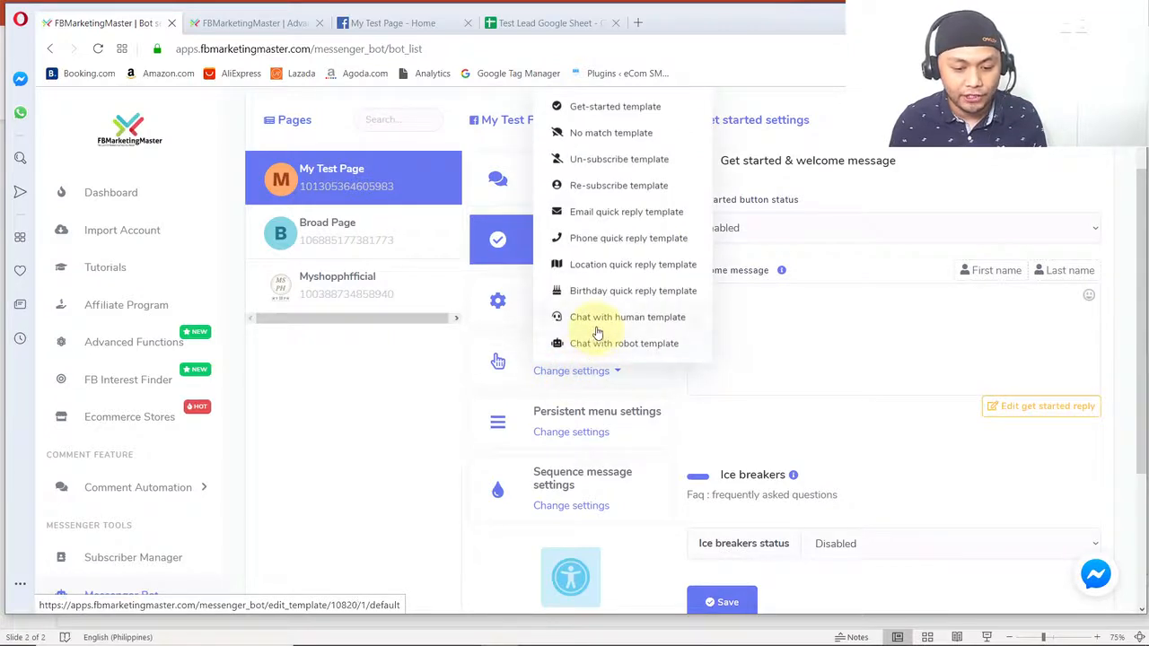
{"action": "left_click", "coordinate": [588, 108]}
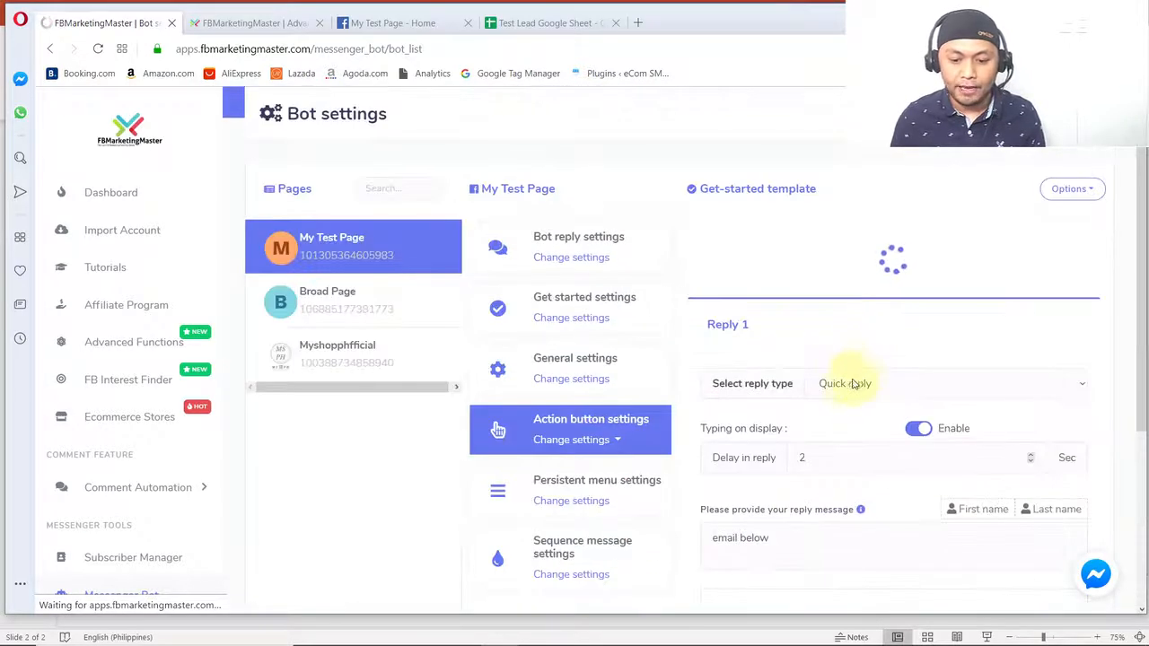
- Set Reply 1 to the Quick reply type with typing display enabled and a reply delay of 2 seconds
{"action": "left_click", "coordinate": [858, 311]}
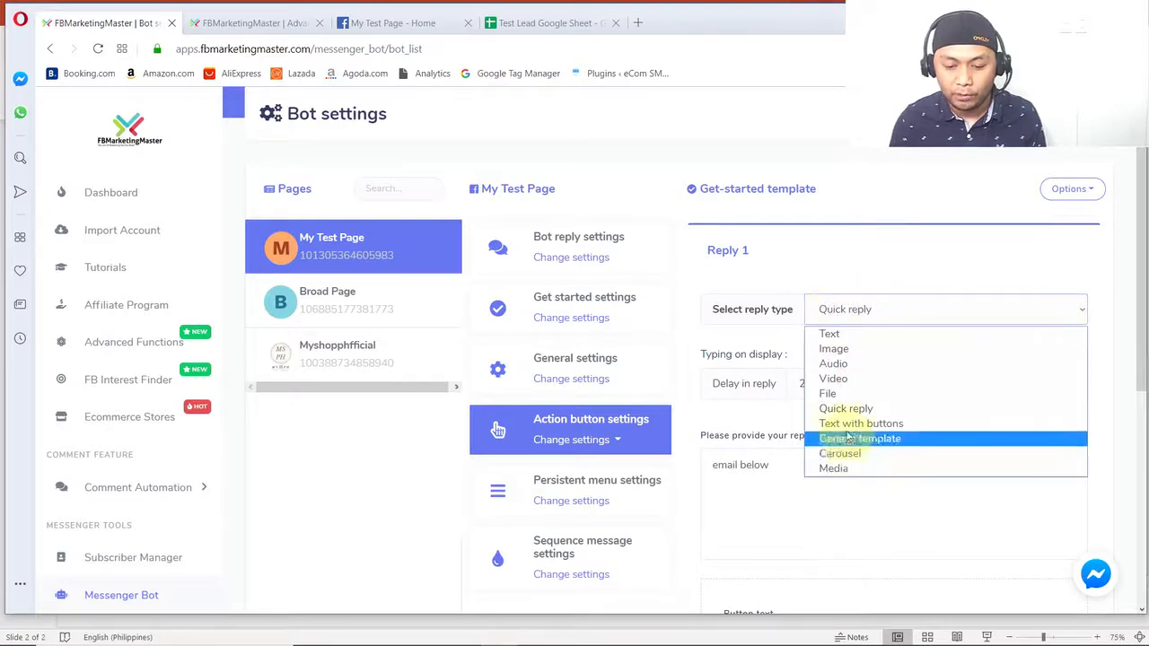
{"action": "left_click", "coordinate": [847, 411]}
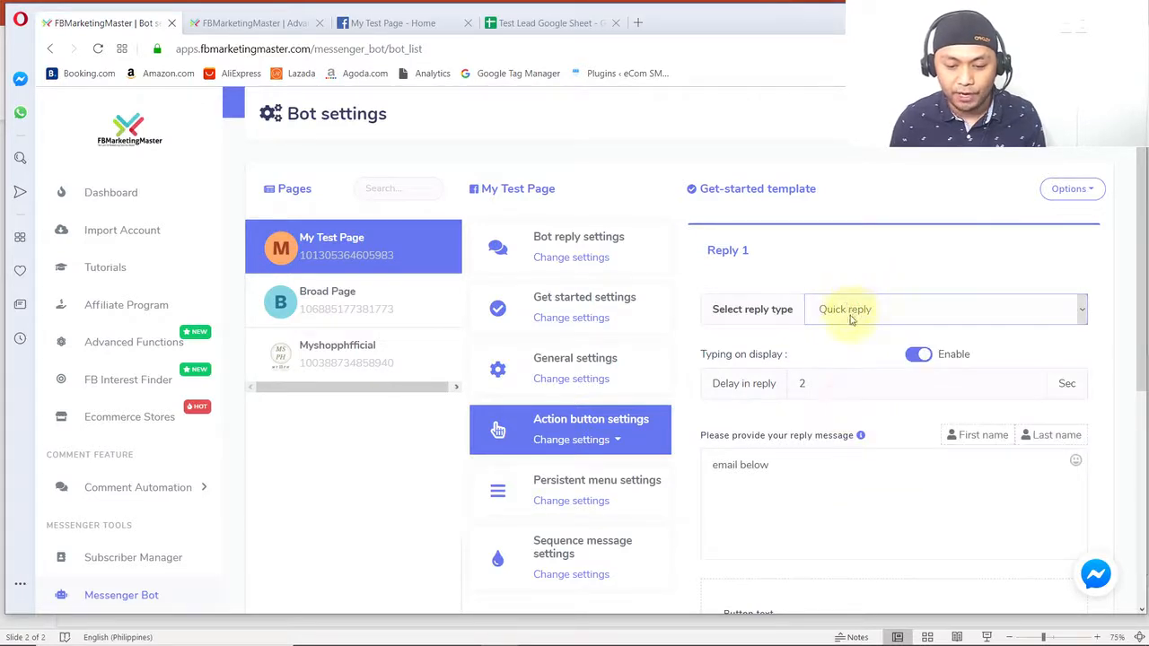
{"action": "left_click", "coordinate": [920, 354]}
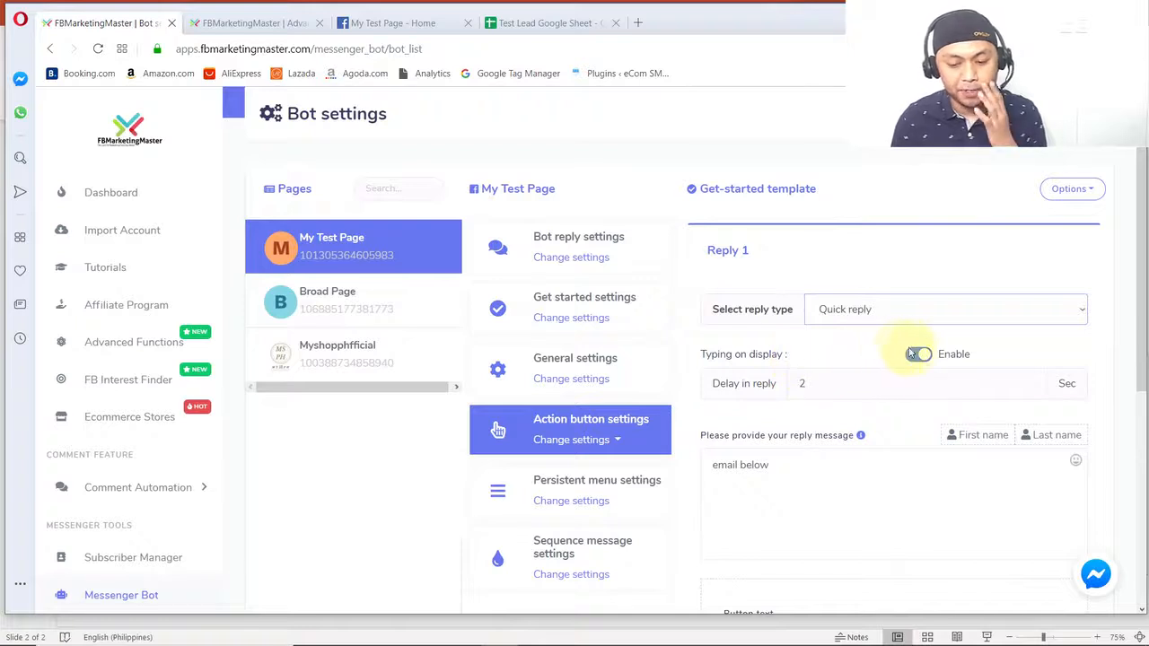
{"action": "left_click", "coordinate": [921, 356]}
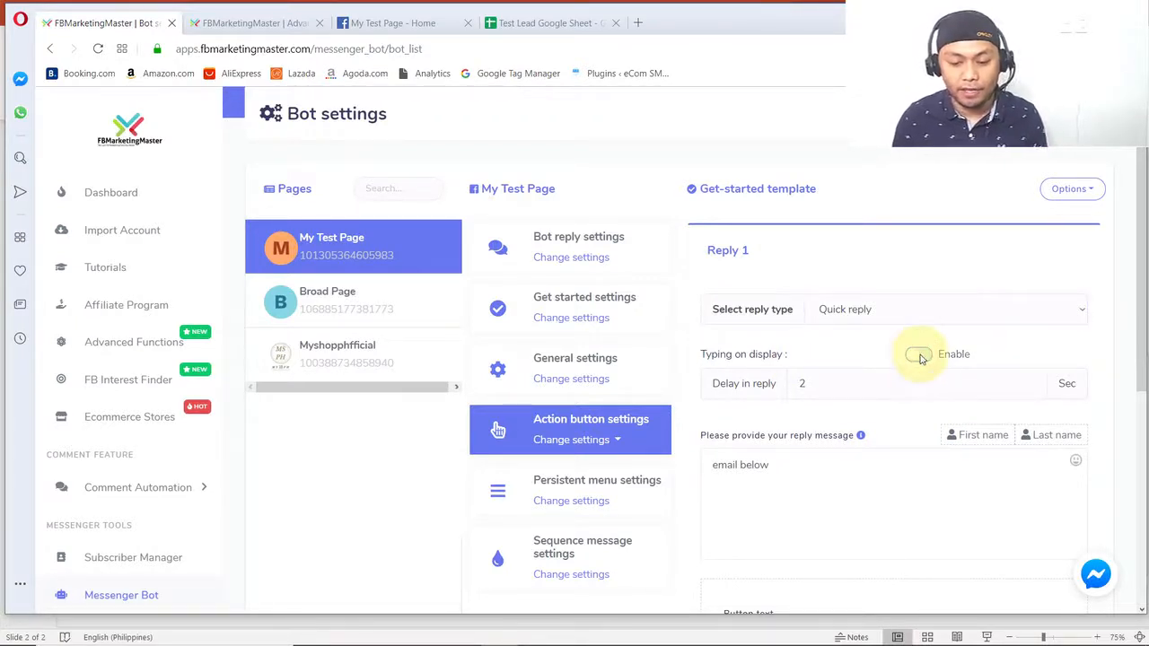
{"action": "left_click", "coordinate": [919, 357]}
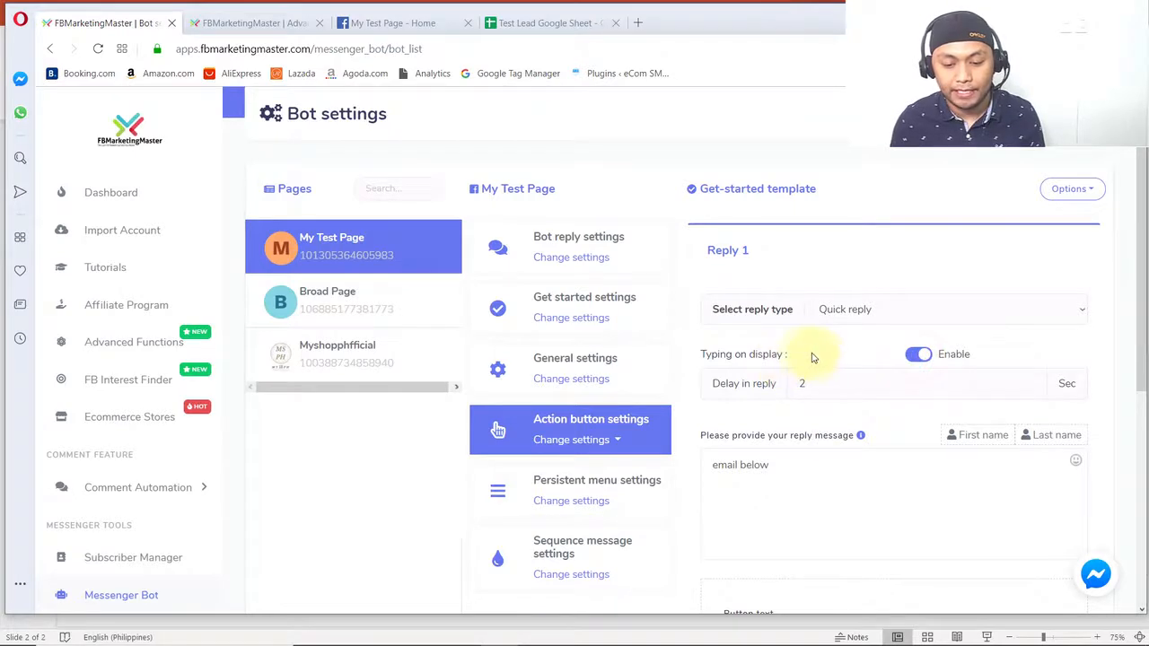
{"action": "scroll", "coordinate": [817, 362], "scroll_direction": "down", "scroll_amount": 1}
{"action": "double_click", "coordinate": [802, 308]}
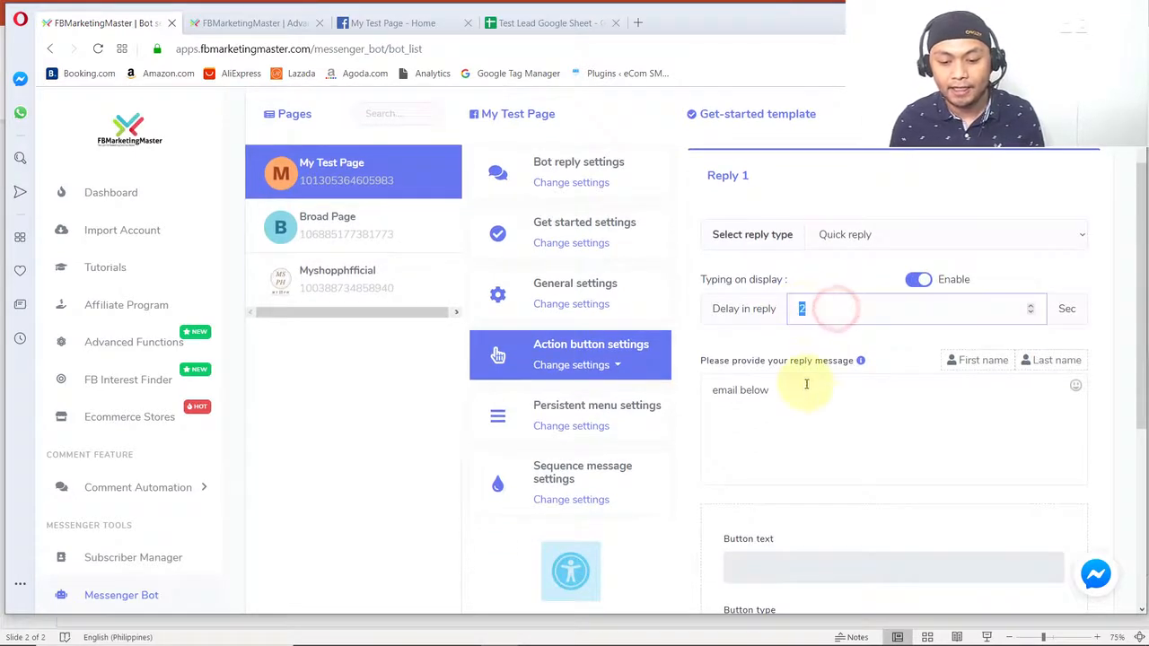
- Replace the reply message with "Hi #LEAD_USER_FIRST_NAME#!" and the line "Congrats you have earned discount COUPON CODE!"
{"action": "left_click", "coordinate": [802, 395]}
{"action": "key", "text": "ctrl+a"}
{"action": "key", "text": "BackSpace"}
{"action": "scroll", "coordinate": [900, 351], "scroll_direction": "down", "scroll_amount": 1}
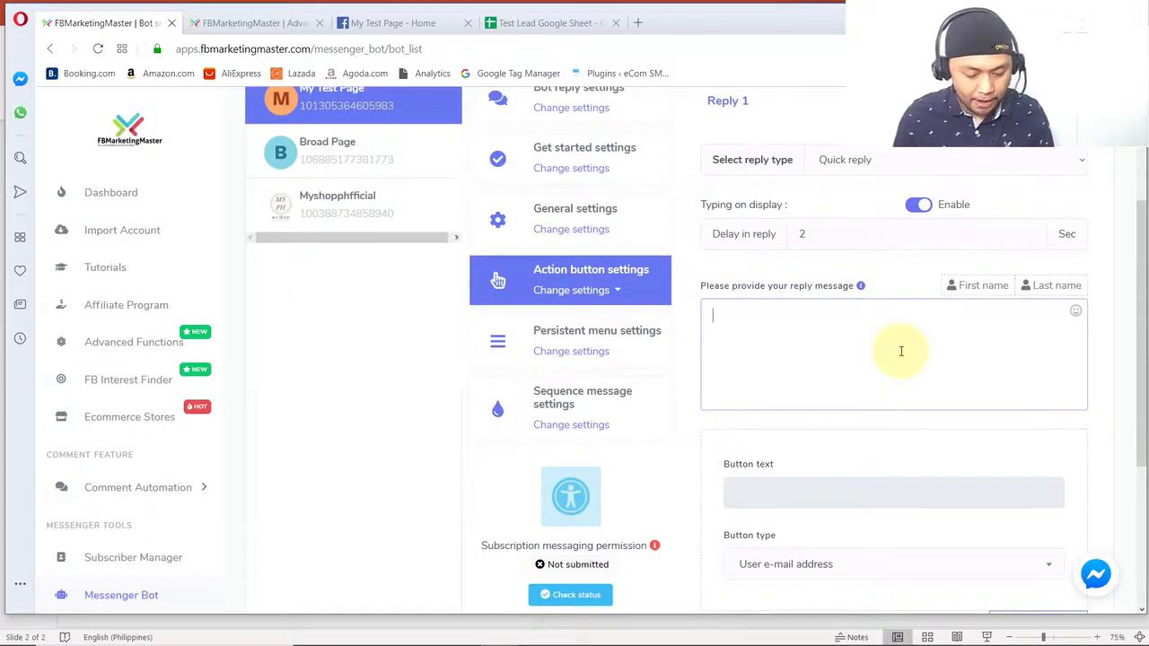
{"action": "left_click", "coordinate": [979, 286]}
{"action": "type", "text": "!"}
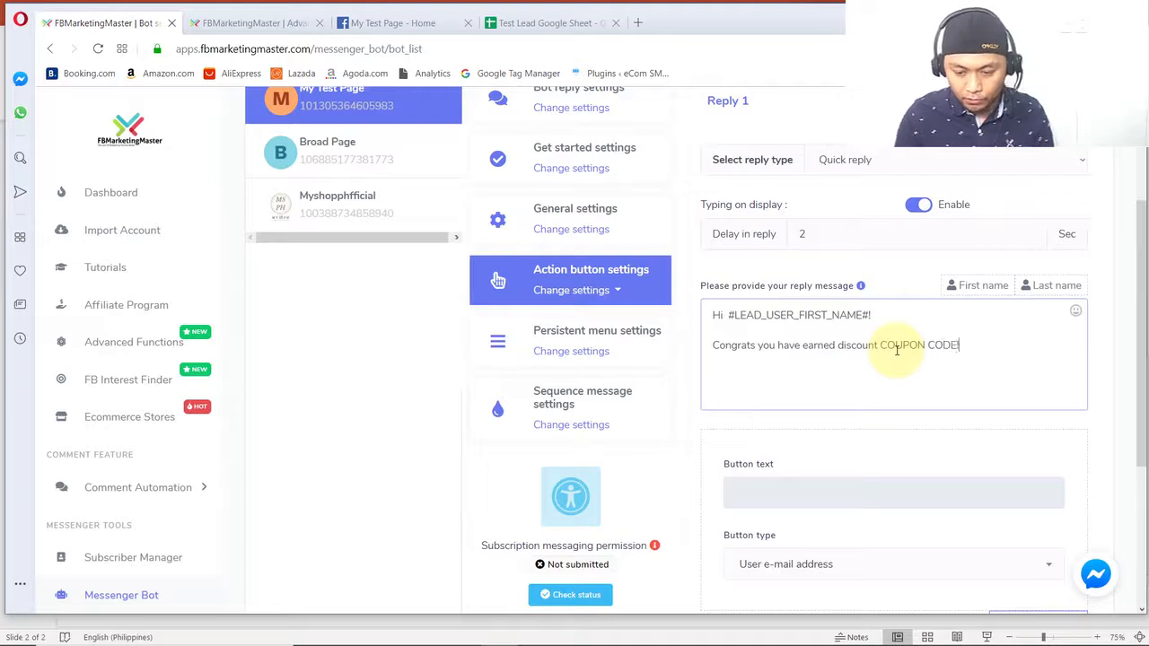
- Insert "75%" before "COUPON CODE!" in the congratulation line of the reply message
{"action": "left_click", "coordinate": [881, 345]}
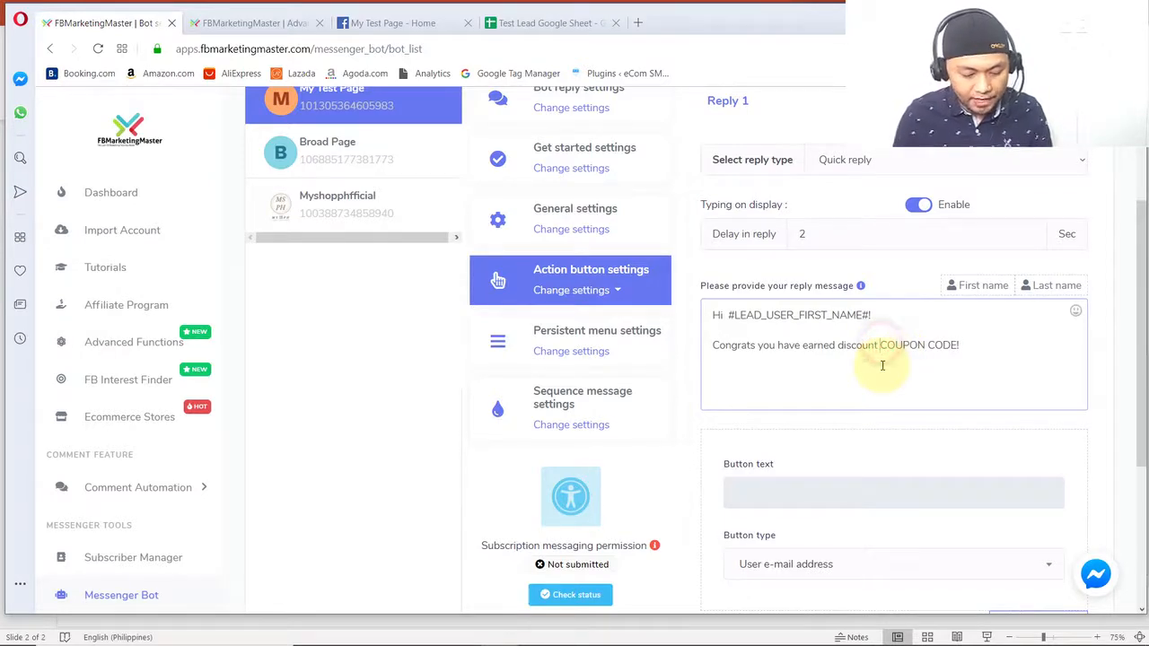
{"action": "type", "text": "75S"}
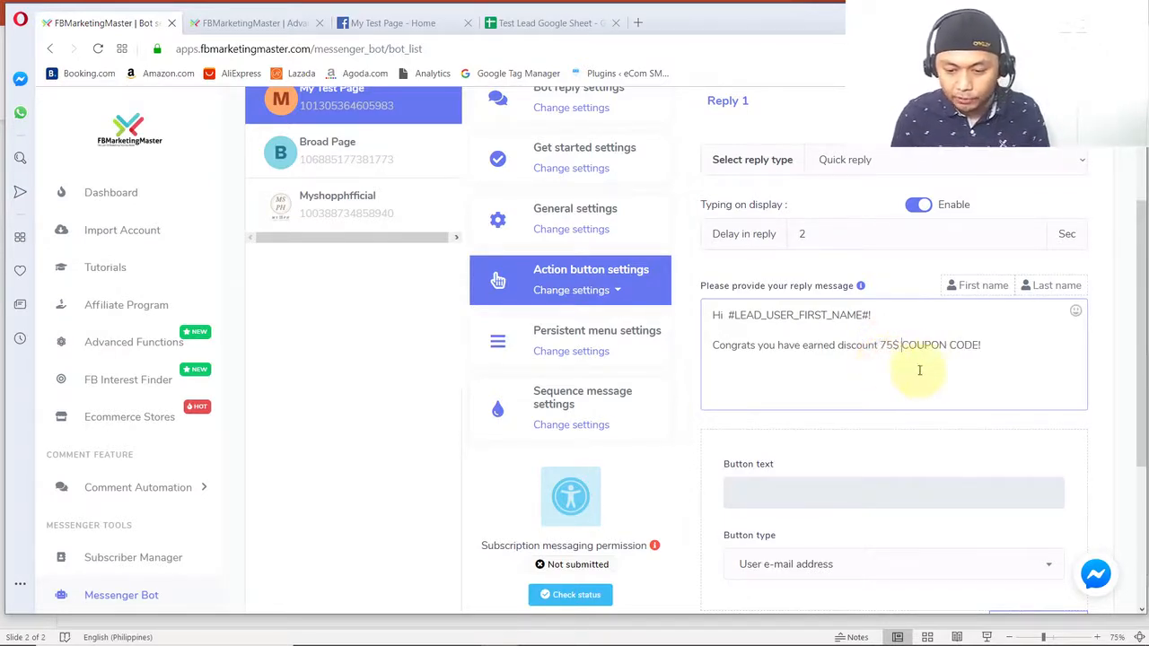
{"action": "key", "text": "BackSpace"}
{"action": "type", "text": "%"}
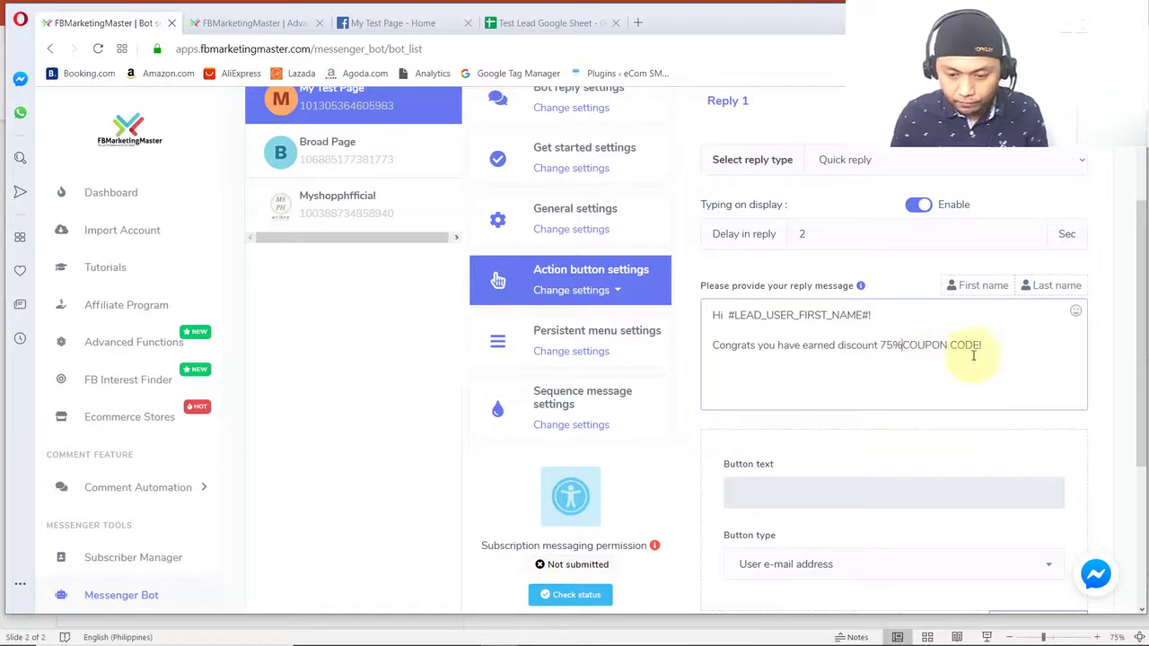
- Add the line "To receive your coupon code, just click your email below" under the congratulation line
{"action": "left_click", "coordinate": [1034, 351]}
{"action": "key", "text": "Return"}
{"action": "type", "text": "To receive your c"}
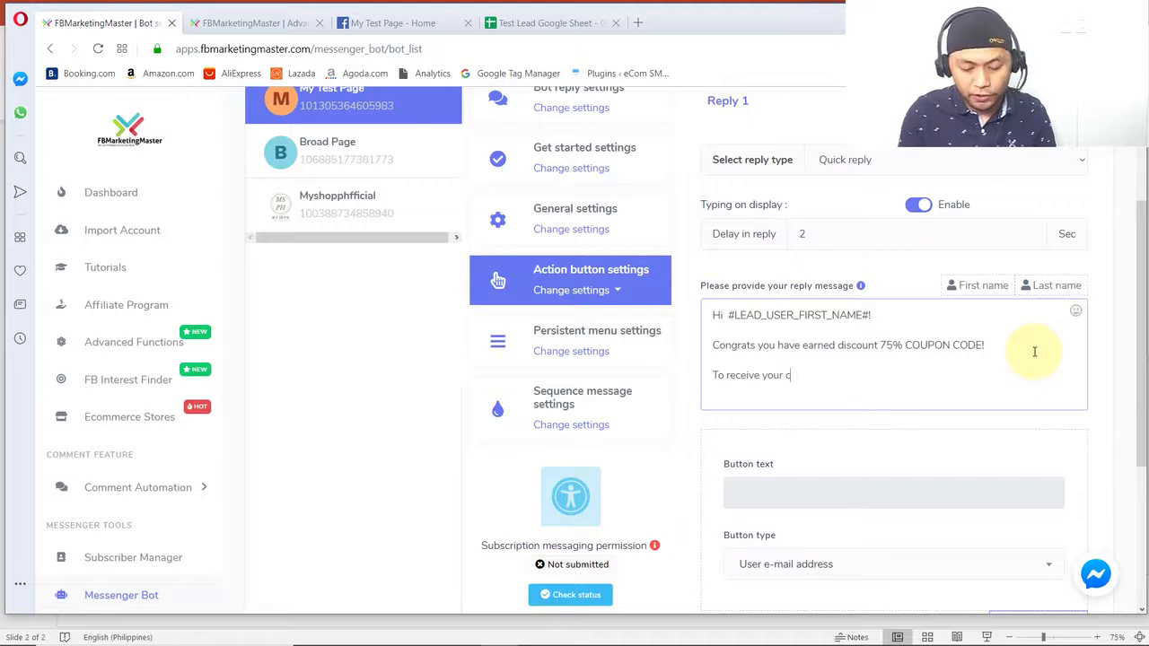
{"action": "type", "text": "oupon code, just"}
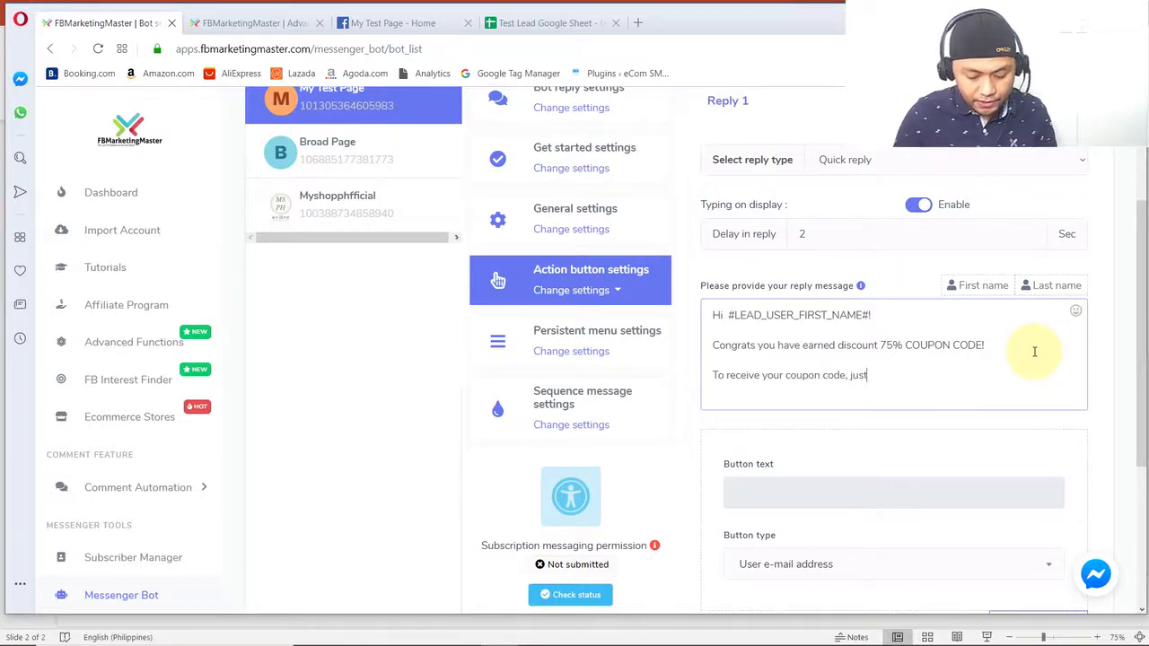
{"action": "type", "text": " give your"}
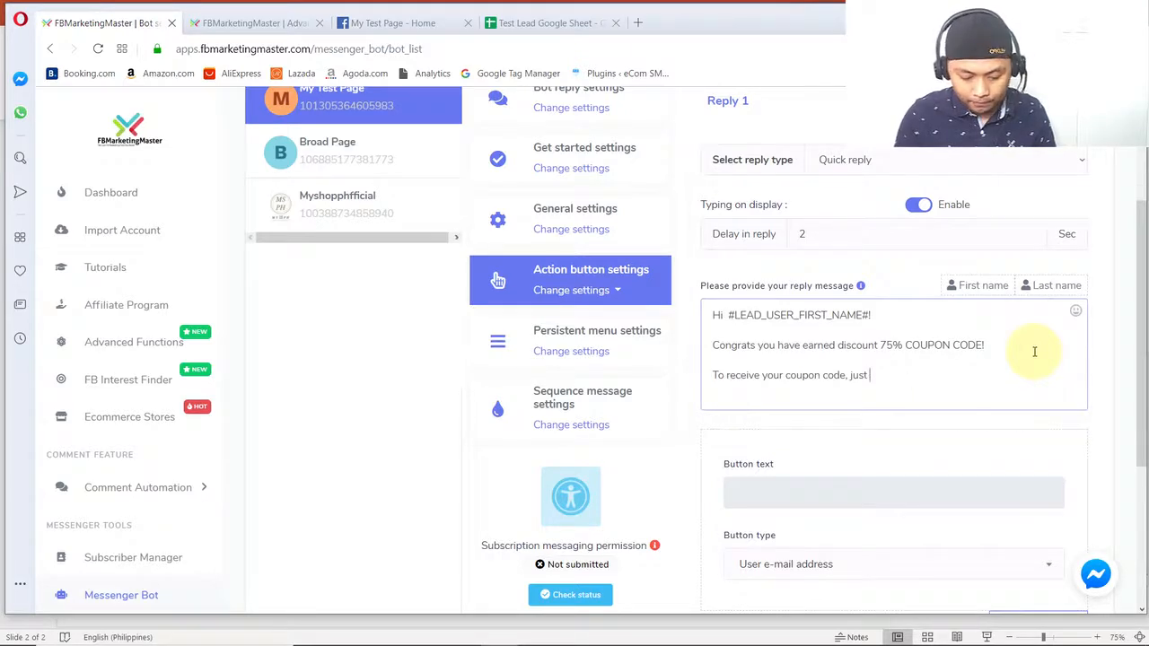
{"action": "type", "text": " youe"}
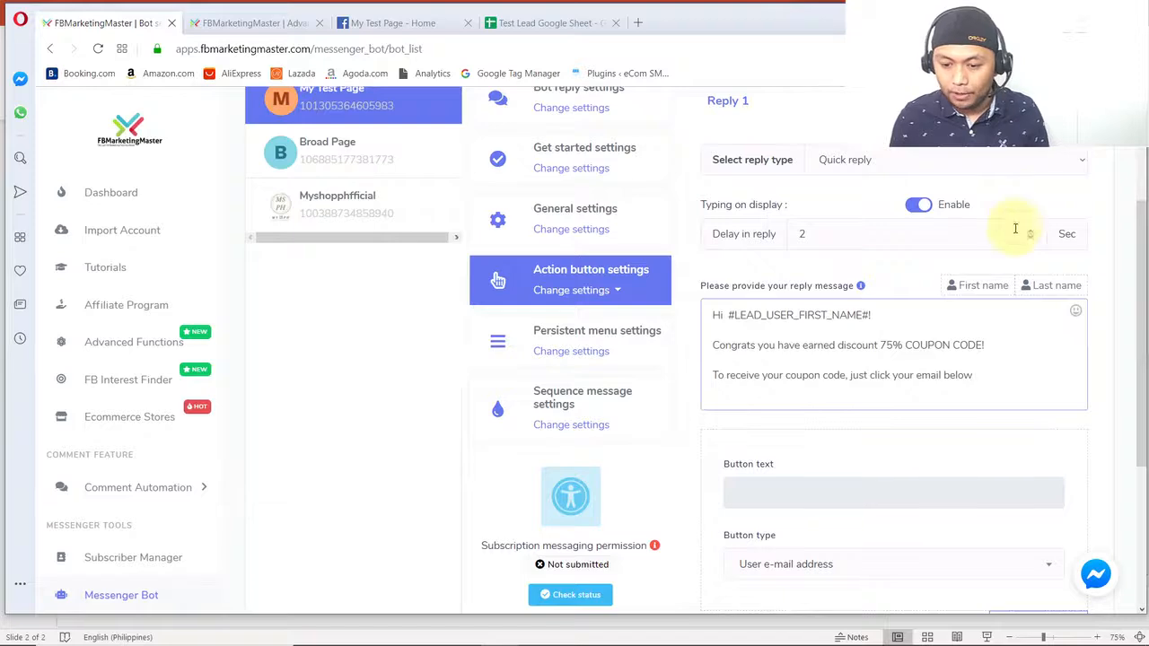
{"action": "key", "text": "alt+Tab"}
{"action": "key", "text": "alt+Tab"}
{"action": "key", "text": "alt+Tab"}
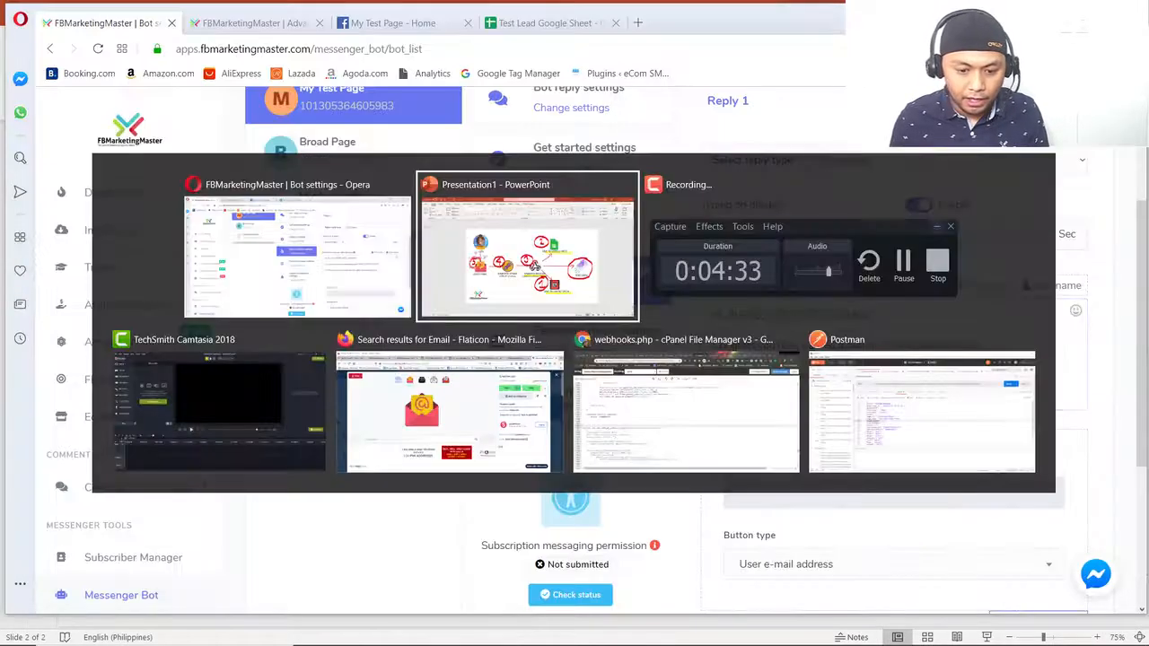
{"action": "key", "text": "alt+Tab"}
- Find emojis matching "arrow" and insert the downward-curving arrow at the end of the "click your email below" line
{"action": "left_click", "coordinate": [949, 404]}
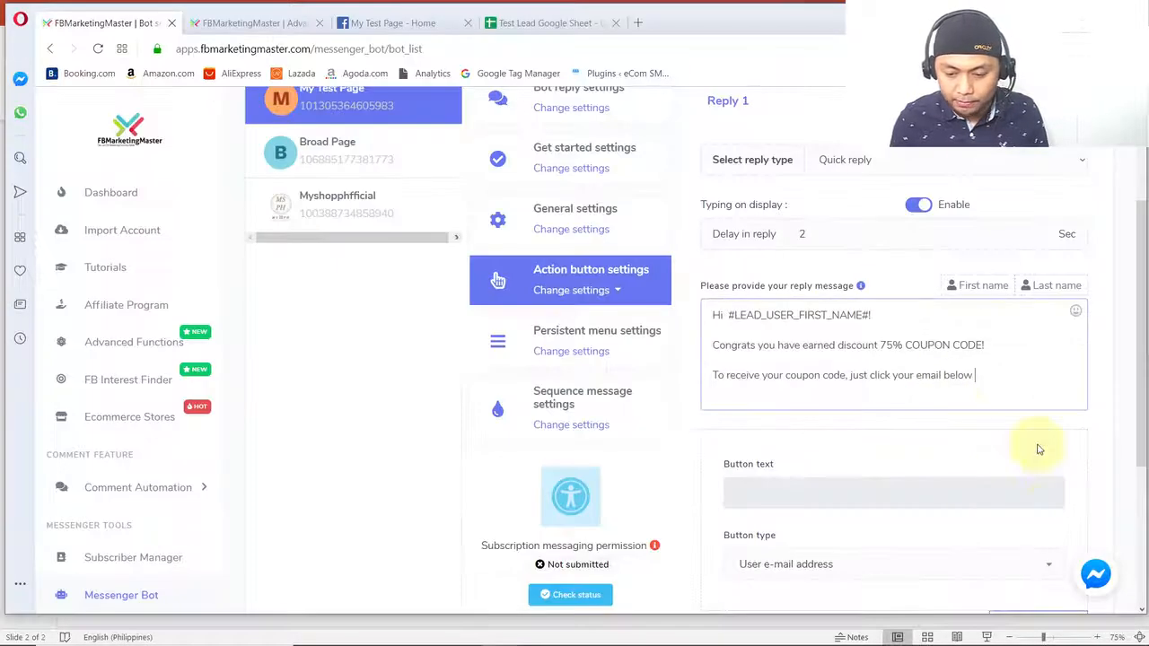
{"action": "left_click", "coordinate": [1076, 316]}
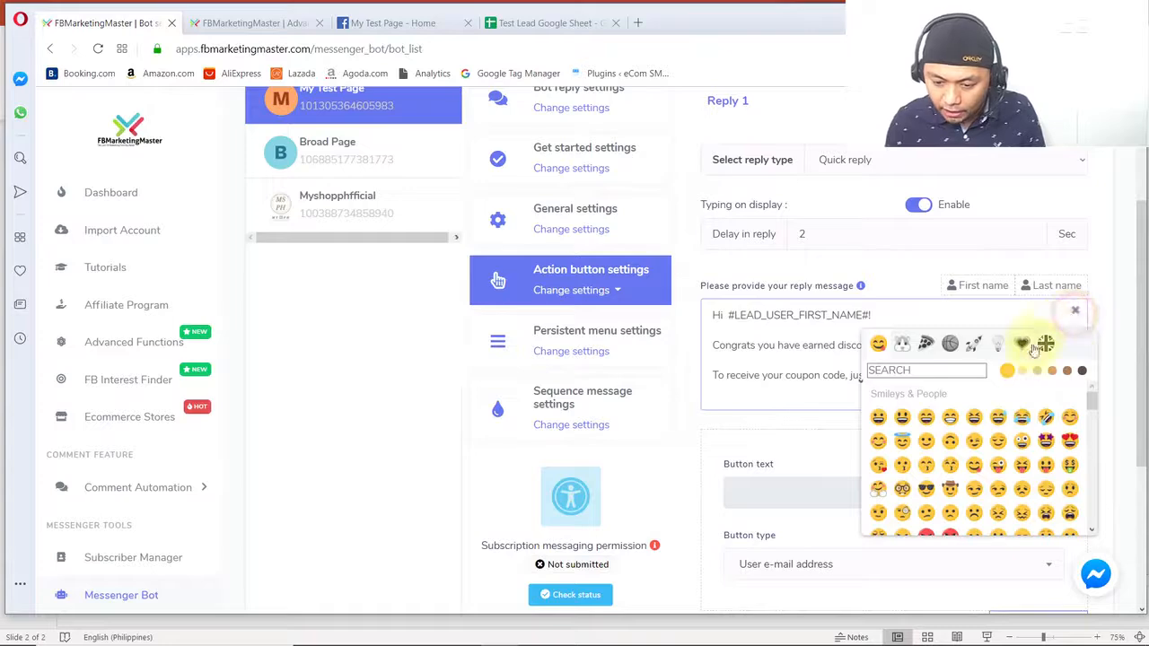
{"action": "left_click", "coordinate": [905, 370]}
{"action": "type", "text": "hand"}
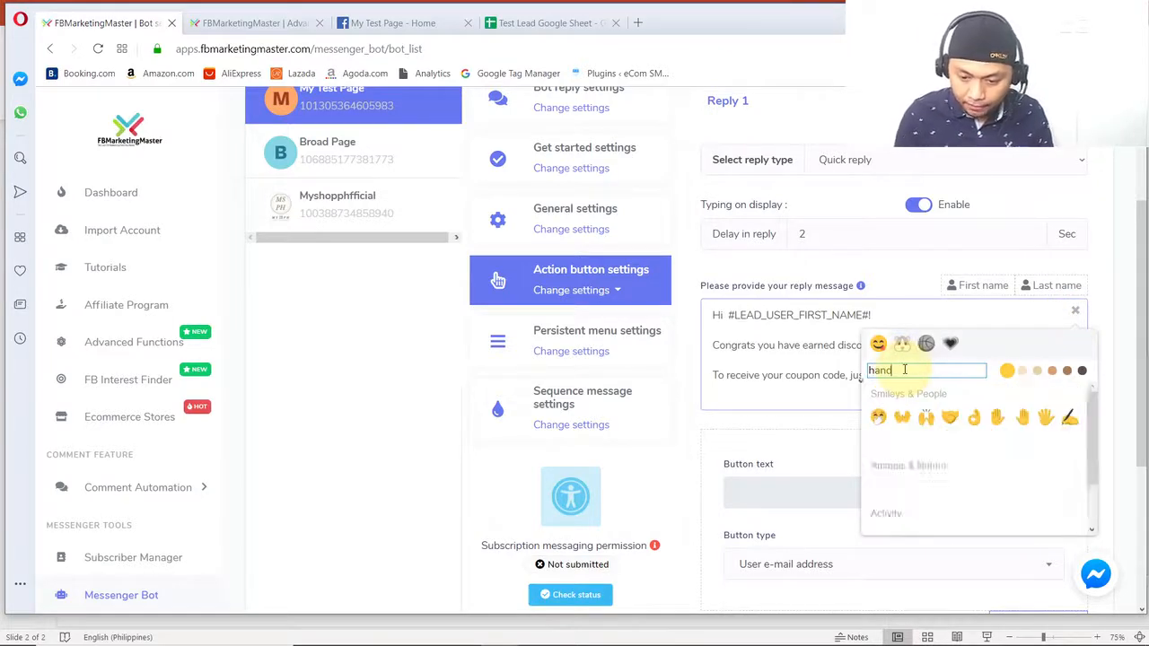
{"action": "scroll", "coordinate": [964, 457], "scroll_direction": "down", "scroll_amount": 2}
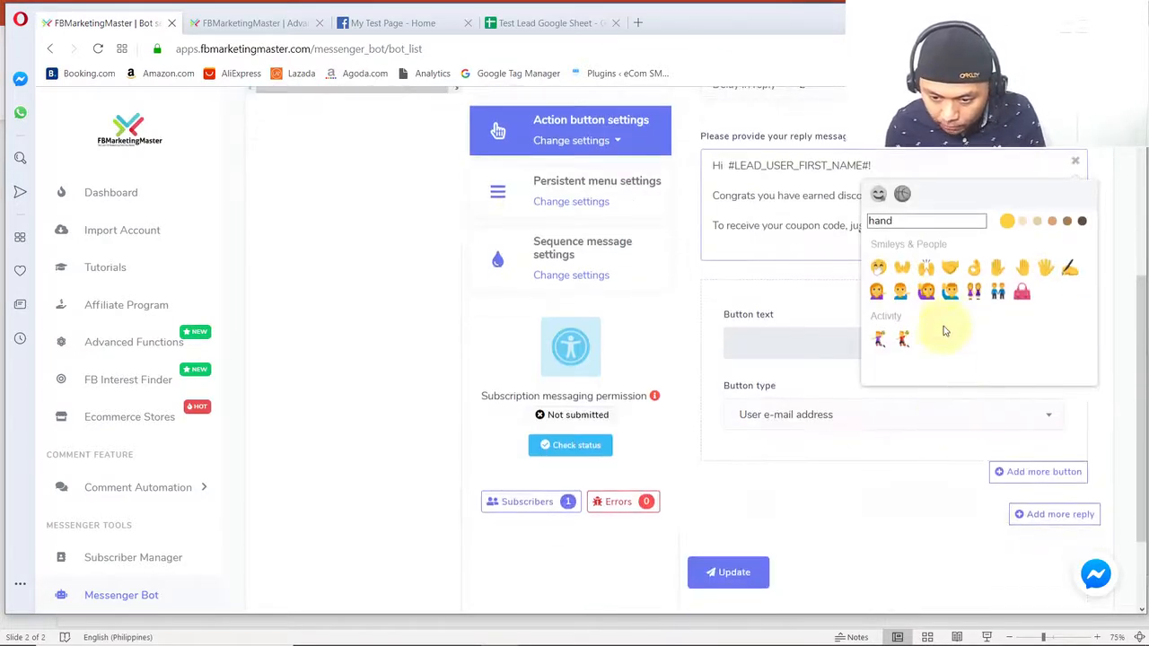
{"action": "scroll", "coordinate": [931, 259], "scroll_direction": "up", "scroll_amount": 2}
{"action": "left_click_drag", "start_coordinate": [900, 370], "coordinate": [822, 369]}
{"action": "type", "text": "arrow"}
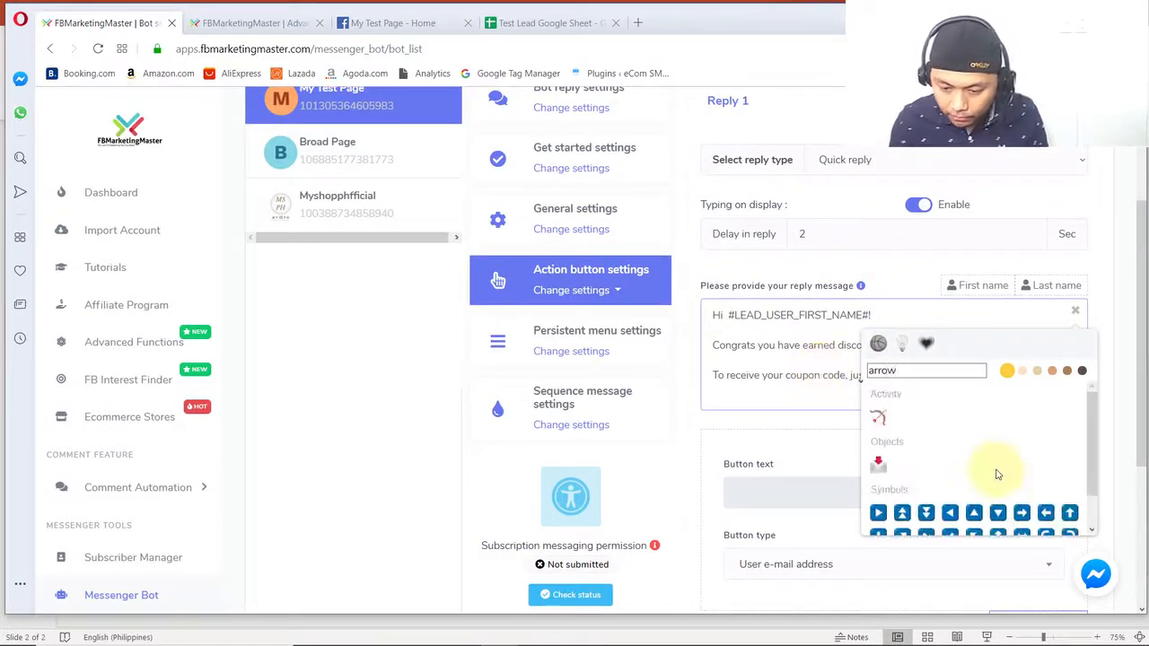
{"action": "scroll", "coordinate": [1006, 471], "scroll_direction": "down", "scroll_amount": 1}
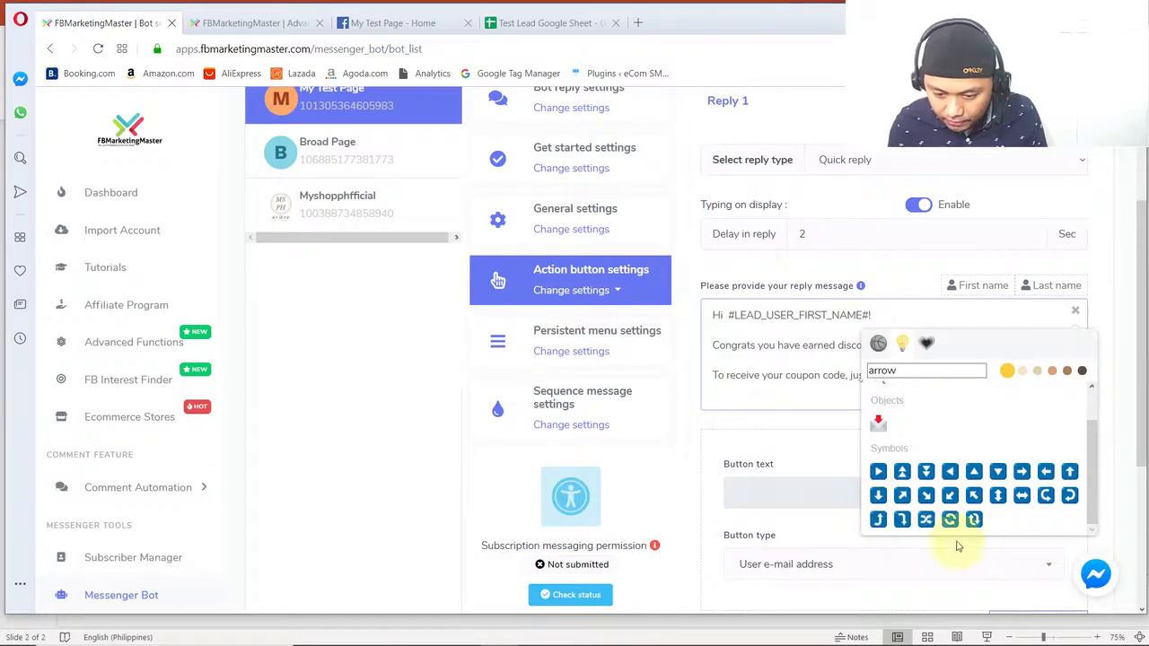
{"action": "left_click", "coordinate": [902, 518]}
- Reword the congratulation line to "Congrats you have earned a 75% COUPON CODE!"
{"action": "left_click", "coordinate": [817, 388]}
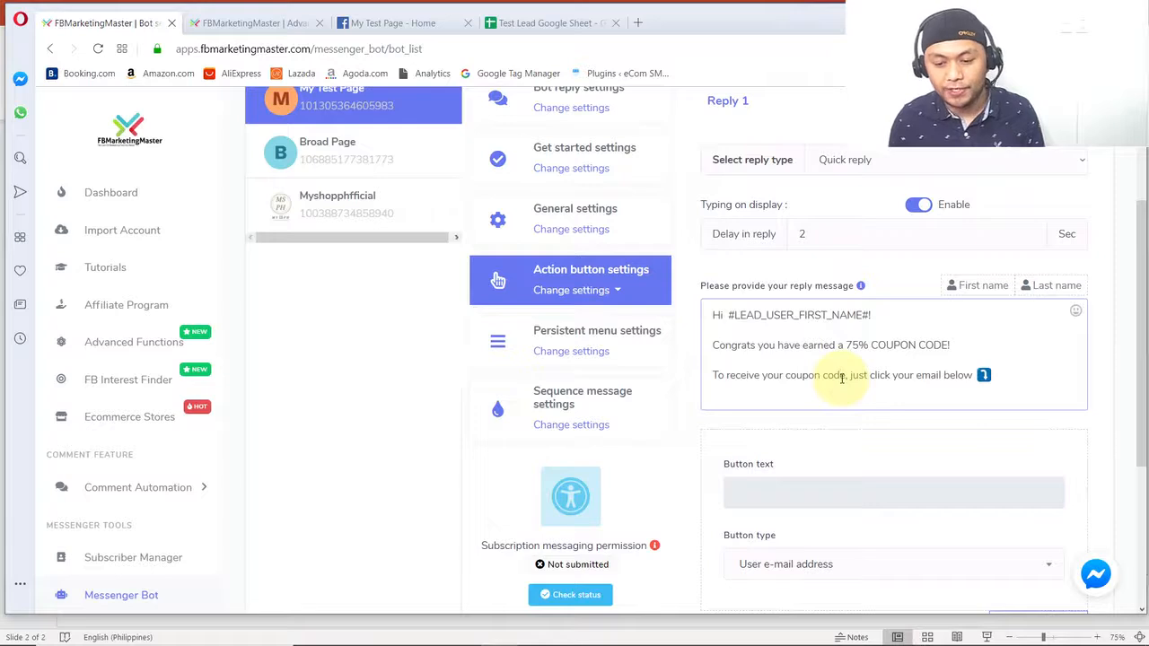
{"action": "scroll", "coordinate": [809, 350], "scroll_direction": "down", "scroll_amount": 2}
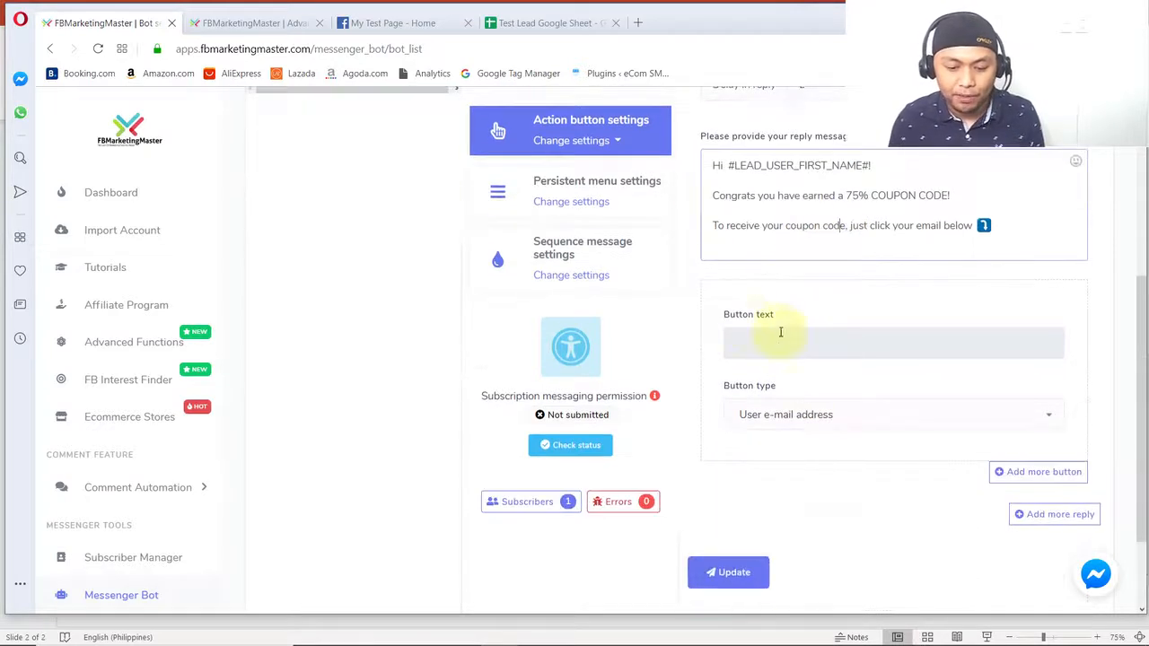
- Try User phone number as the button type of the quick reply
{"action": "left_click", "coordinate": [801, 415]}
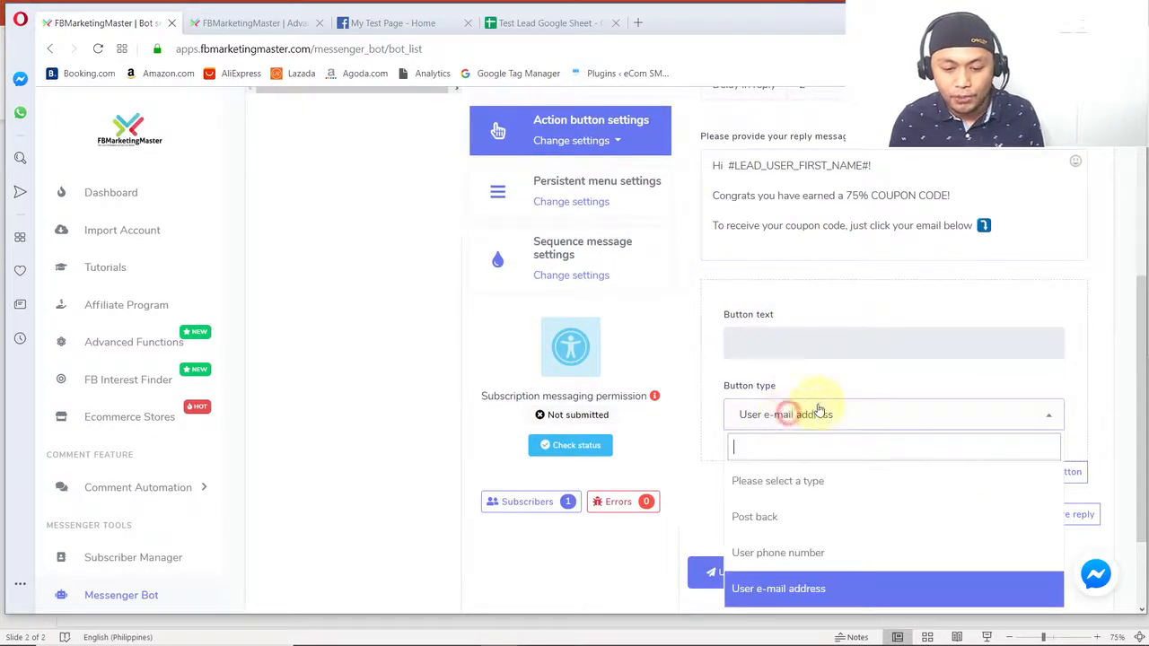
{"action": "left_click", "coordinate": [819, 585]}
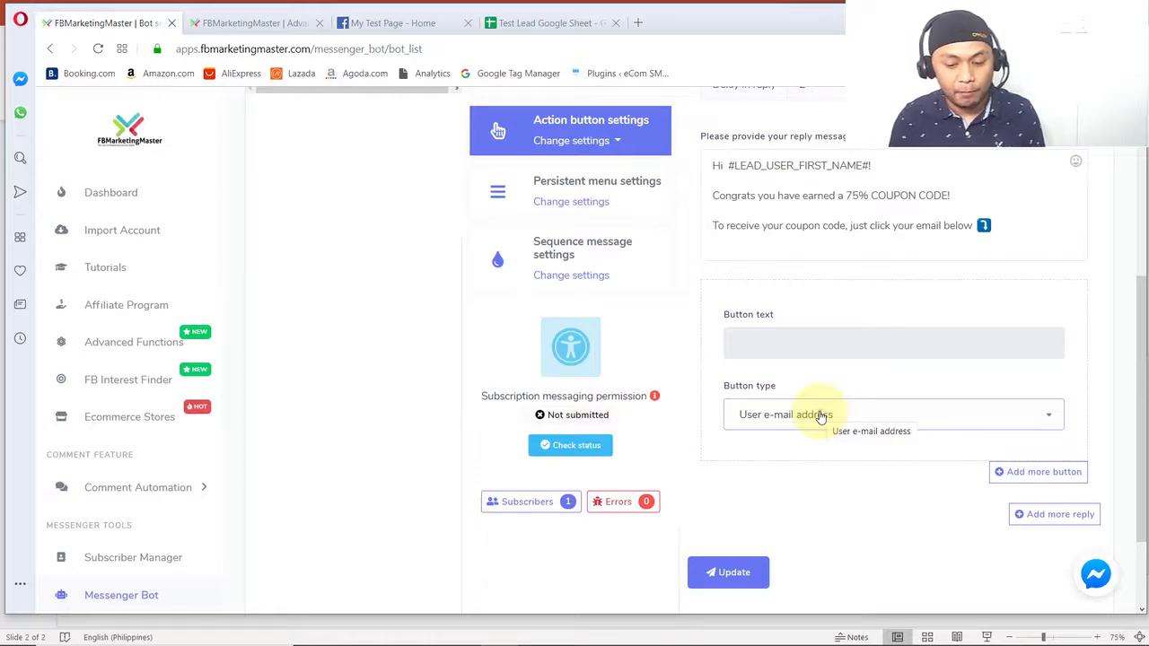
{"action": "left_click", "coordinate": [819, 416]}
{"action": "left_click", "coordinate": [786, 585]}
{"action": "left_click", "coordinate": [791, 429]}
{"action": "left_click", "coordinate": [779, 551]}
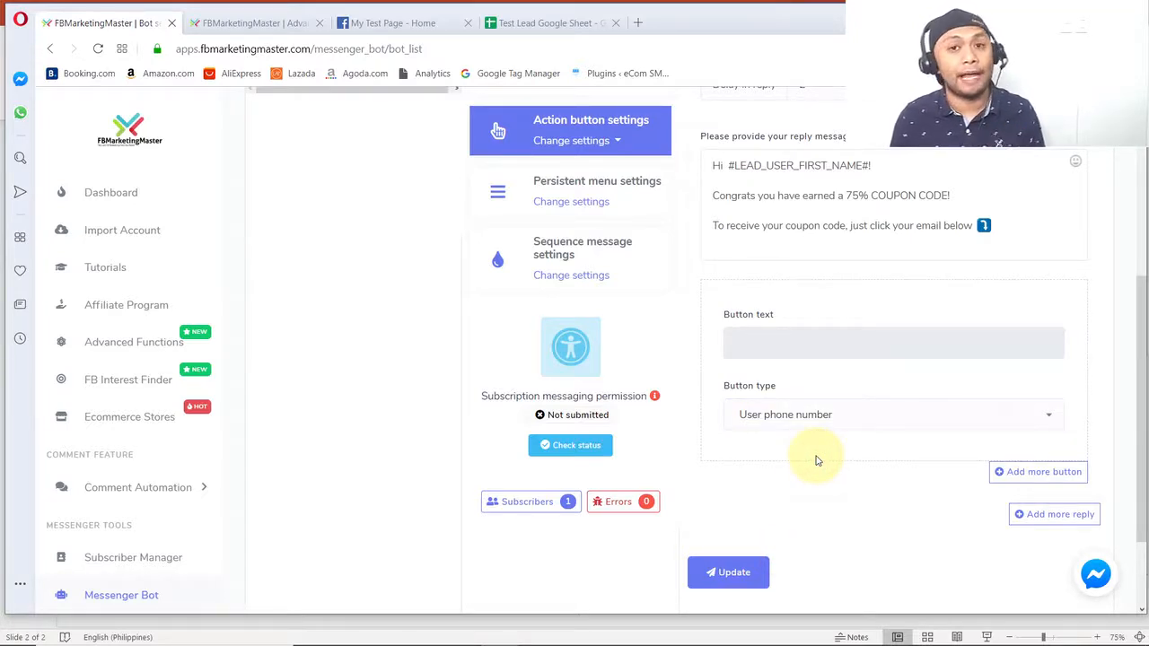
- Set the quick reply's button type to User e-mail address and update the Get-started bot settings
{"action": "left_click", "coordinate": [782, 386]}
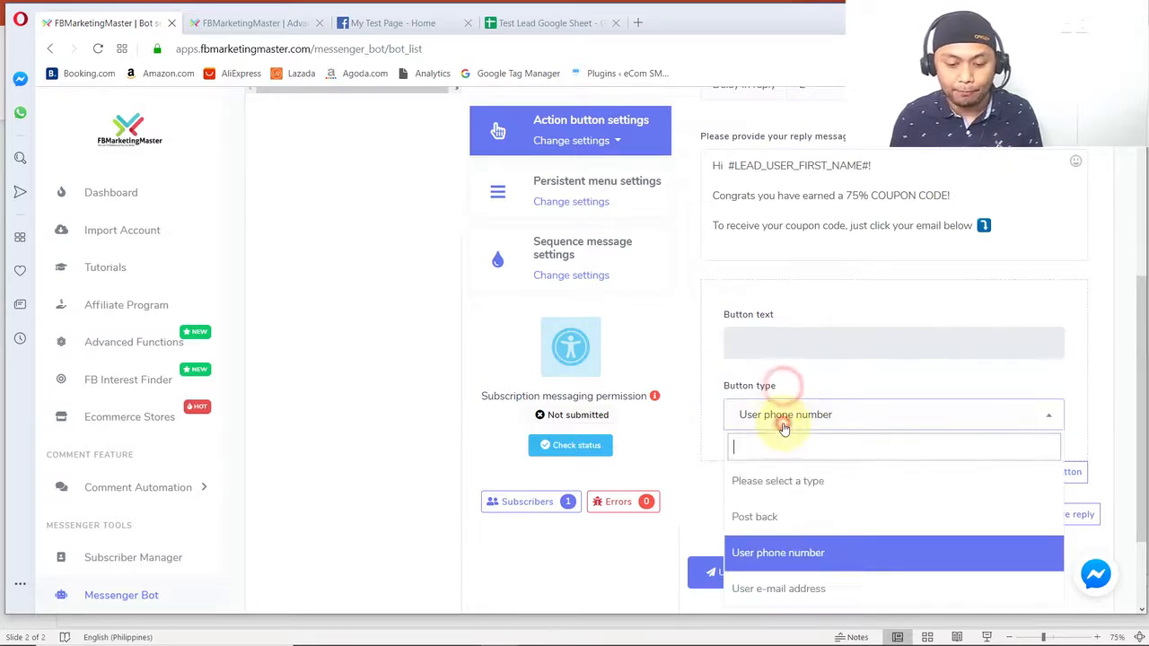
{"action": "left_click", "coordinate": [796, 587]}
{"action": "scroll", "coordinate": [821, 482], "scroll_direction": "up", "scroll_amount": 4}
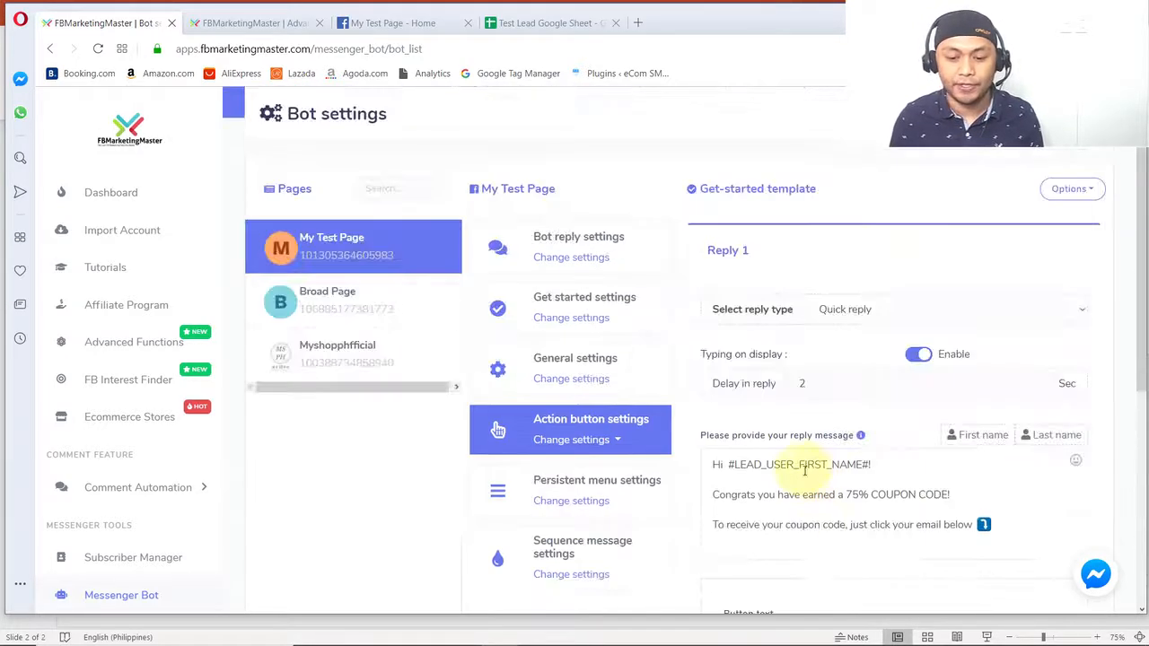
{"action": "scroll", "coordinate": [810, 473], "scroll_direction": "down", "scroll_amount": 5}
{"action": "left_click", "coordinate": [728, 453]}
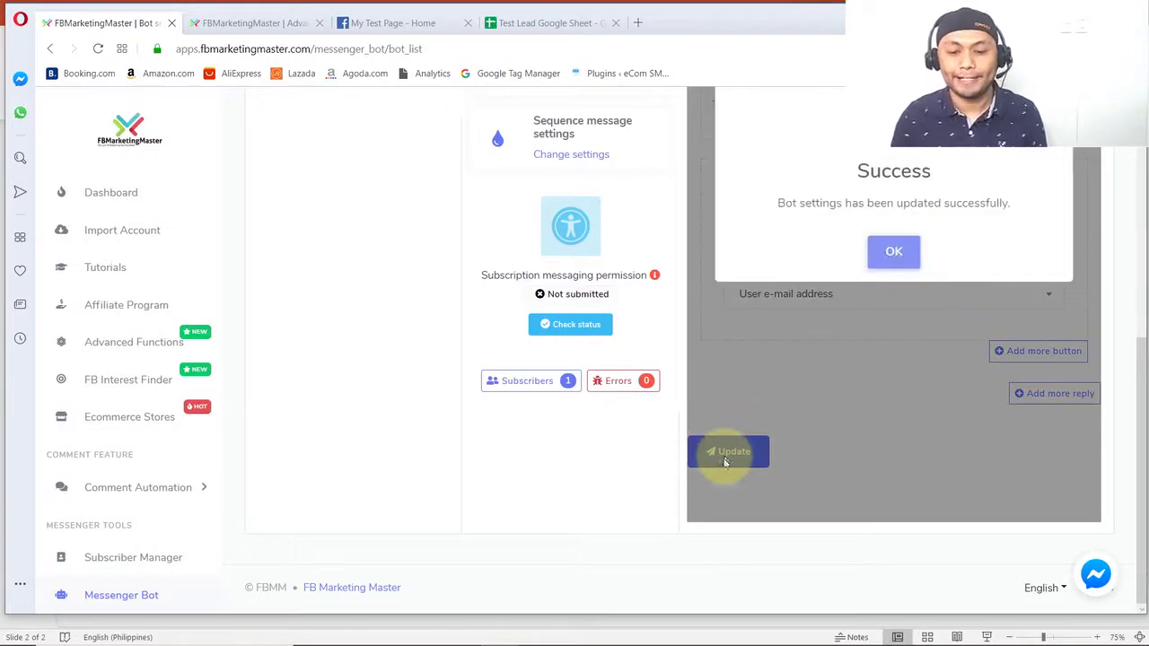
{"action": "left_click", "coordinate": [886, 252]}
{"action": "scroll", "coordinate": [728, 342], "scroll_direction": "up", "scroll_amount": 3}
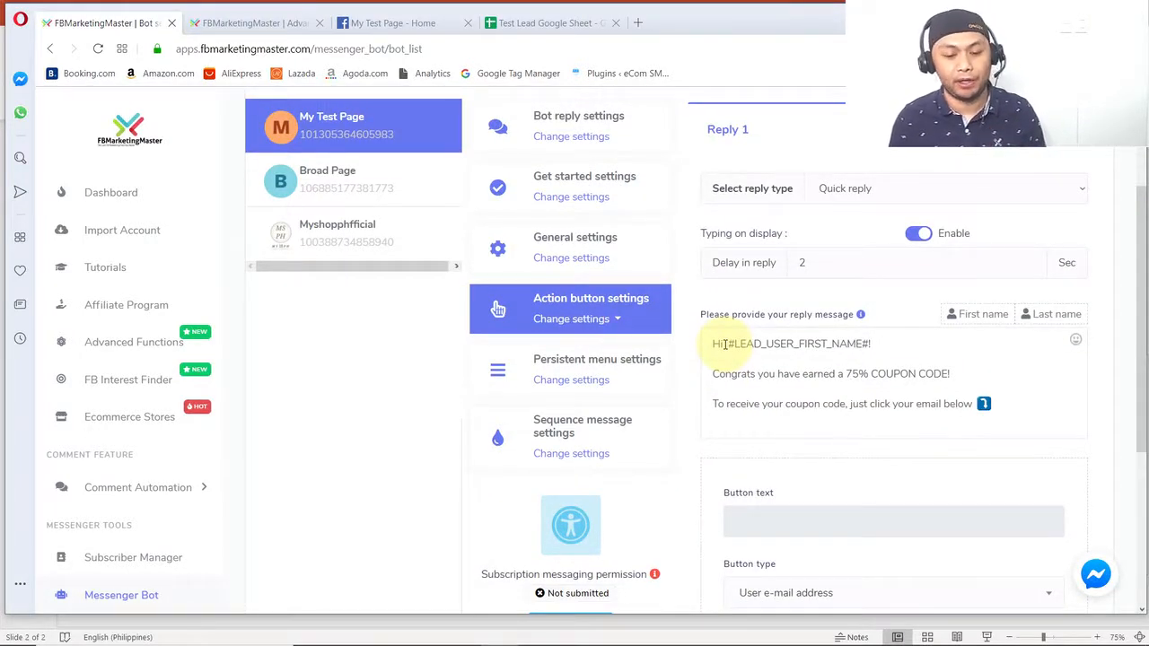
- Switch to PowerPoint to review the five numbered stages of the lead flow diagram, then return to the bot settings in the browser
{"action": "key", "text": "alt+Tab"}
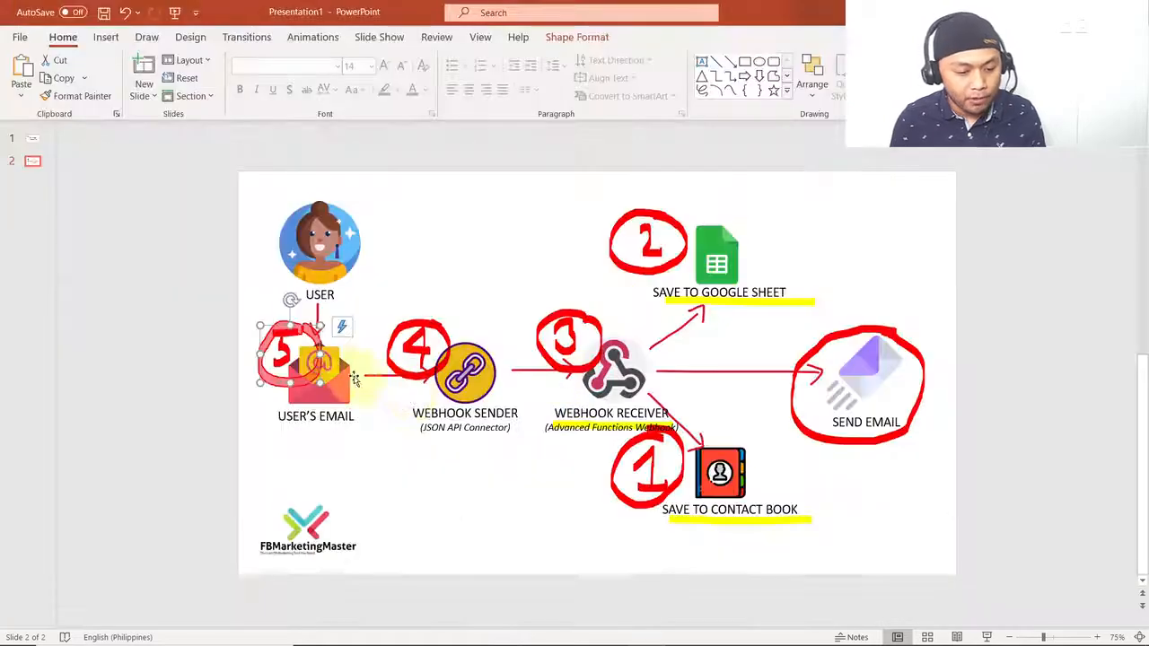
{"action": "left_click", "coordinate": [420, 471]}
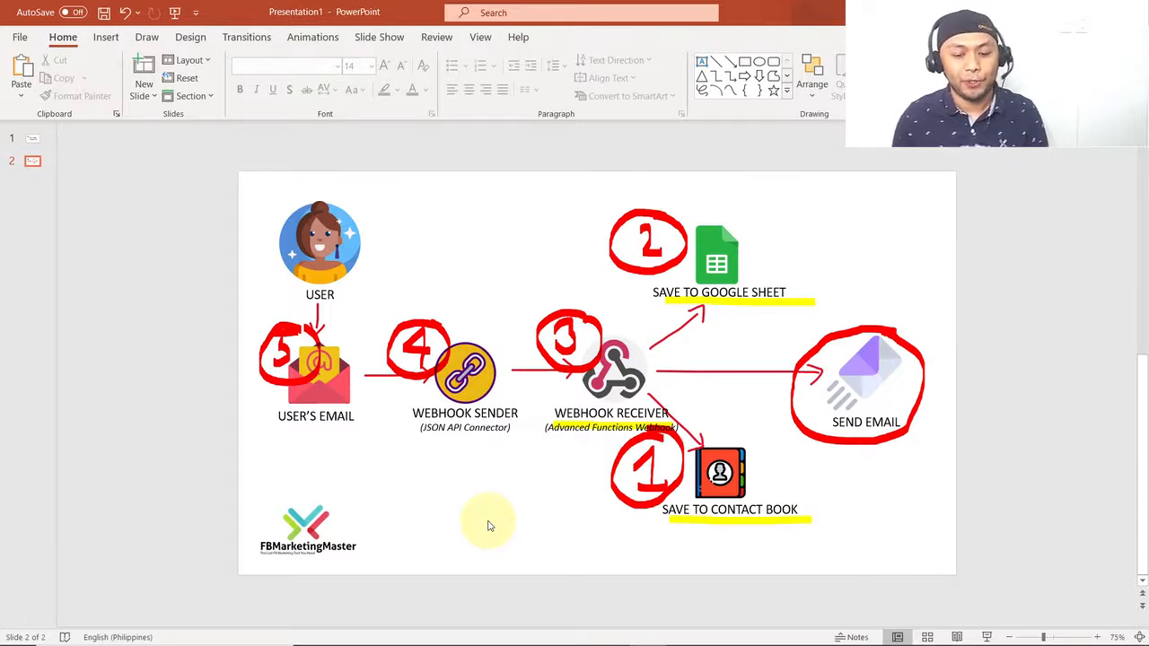
{"action": "key", "text": "alt+Tab"}
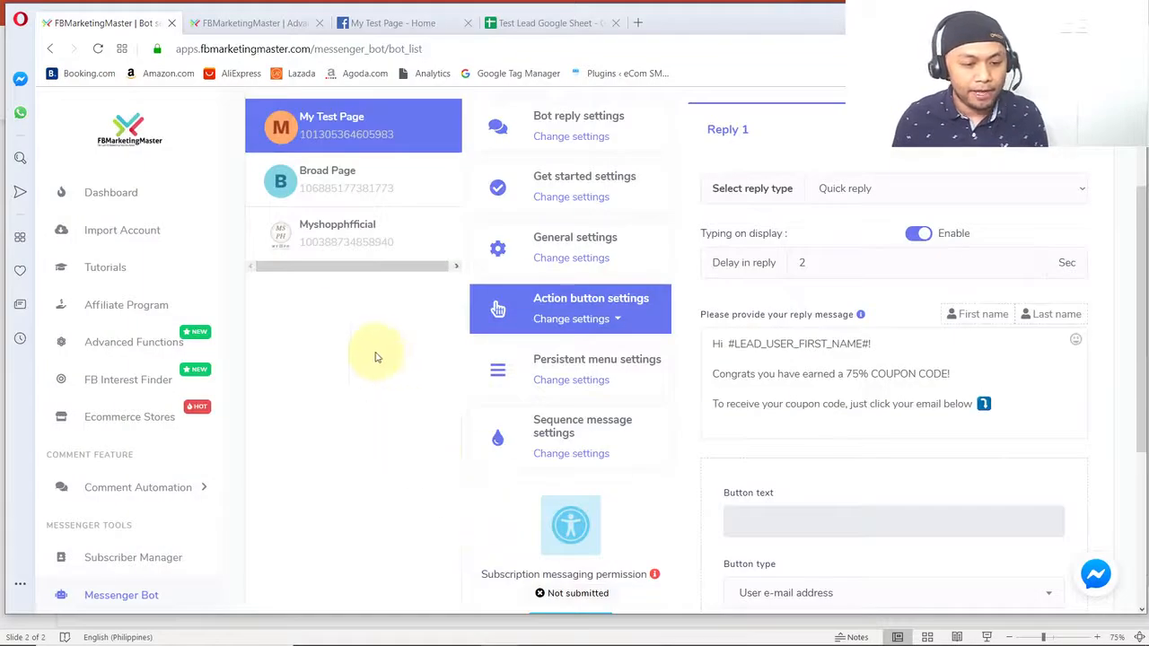
{"action": "scroll", "coordinate": [359, 299], "scroll_direction": "up", "scroll_amount": 2}
- Open My Test Page's chat on Facebook by testing its Send Message button, and delete the existing conversation
{"action": "left_click", "coordinate": [391, 24]}
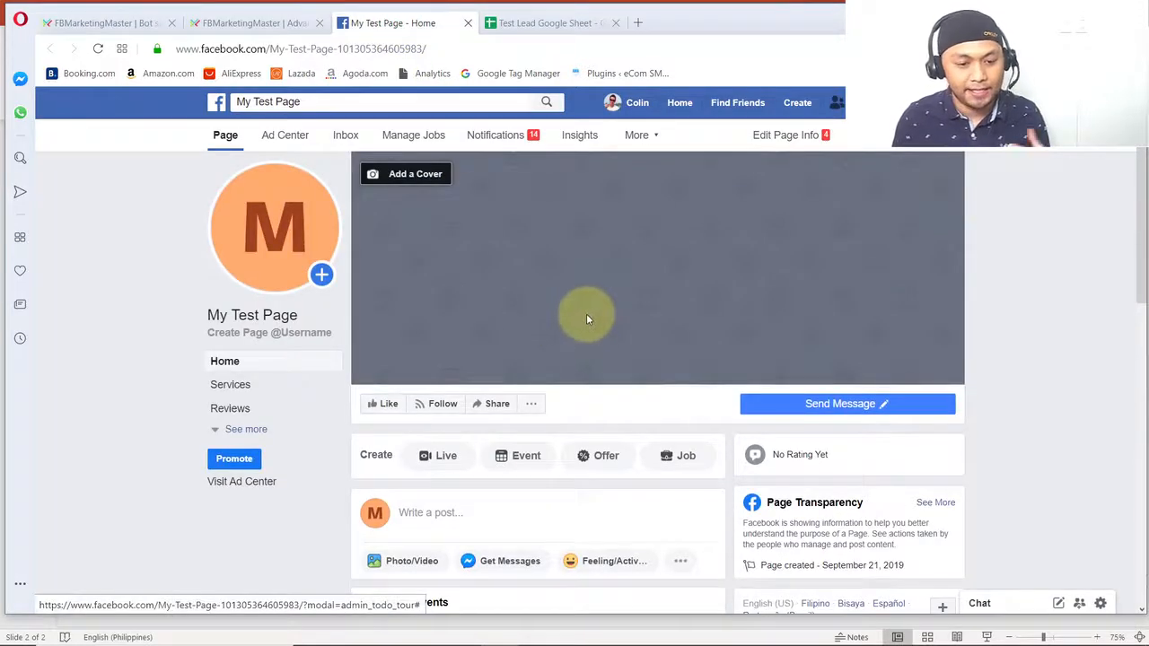
{"action": "mouse_move", "coordinate": [831, 407]}
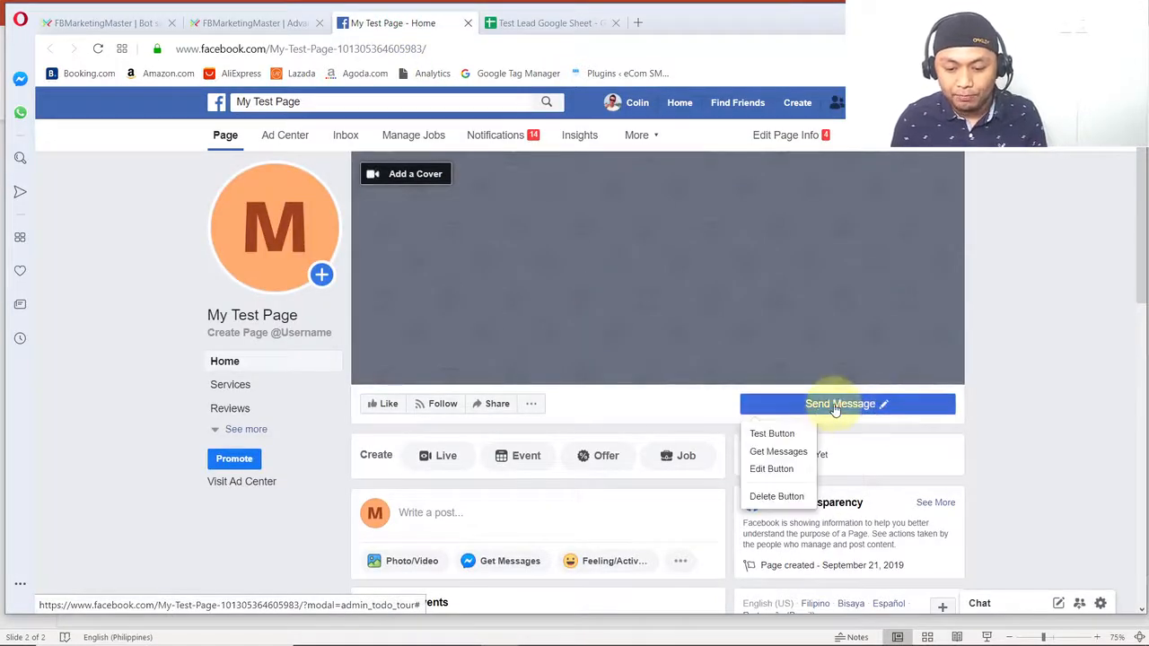
{"action": "left_click", "coordinate": [780, 437]}
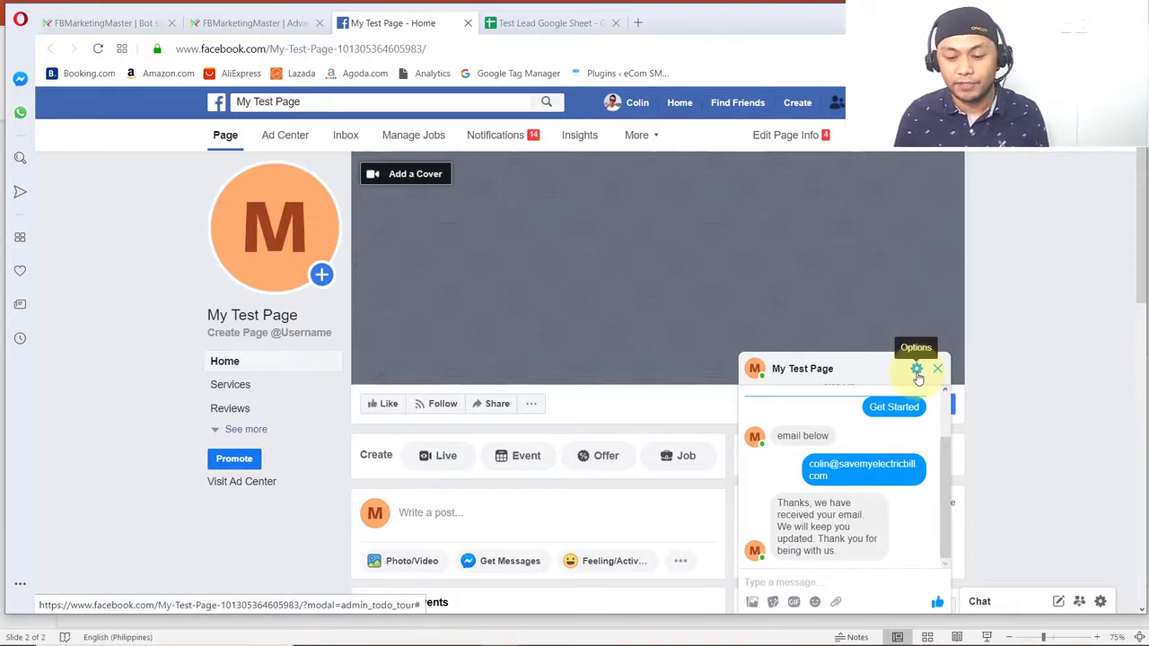
{"action": "left_click", "coordinate": [917, 371]}
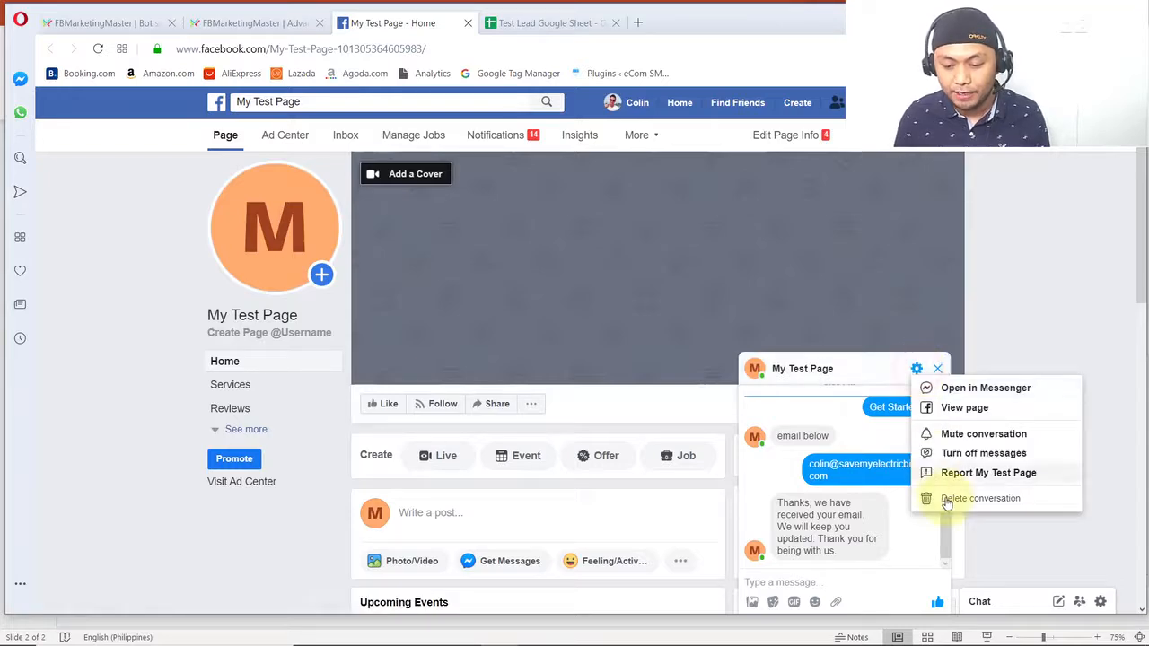
{"action": "left_click", "coordinate": [945, 499]}
{"action": "left_click", "coordinate": [709, 315]}
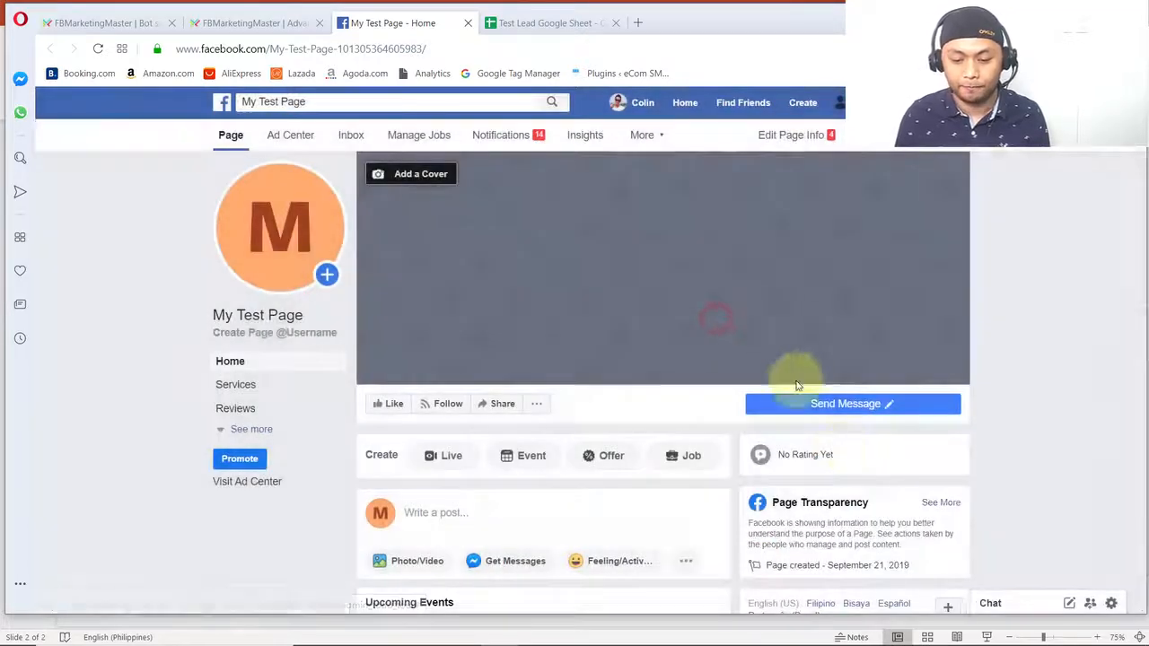
- Test the Send Message button again, get started in the fresh chat and submit the suggested email address as the quick reply
{"action": "right_click", "coordinate": [834, 456]}
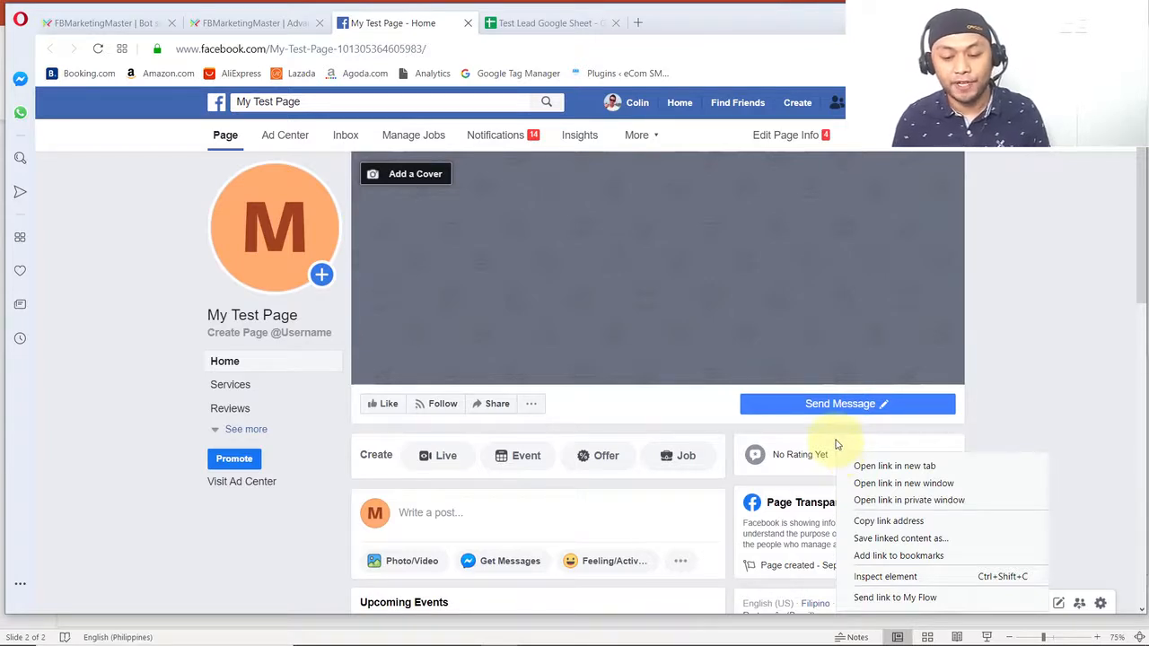
{"action": "left_click", "coordinate": [834, 446]}
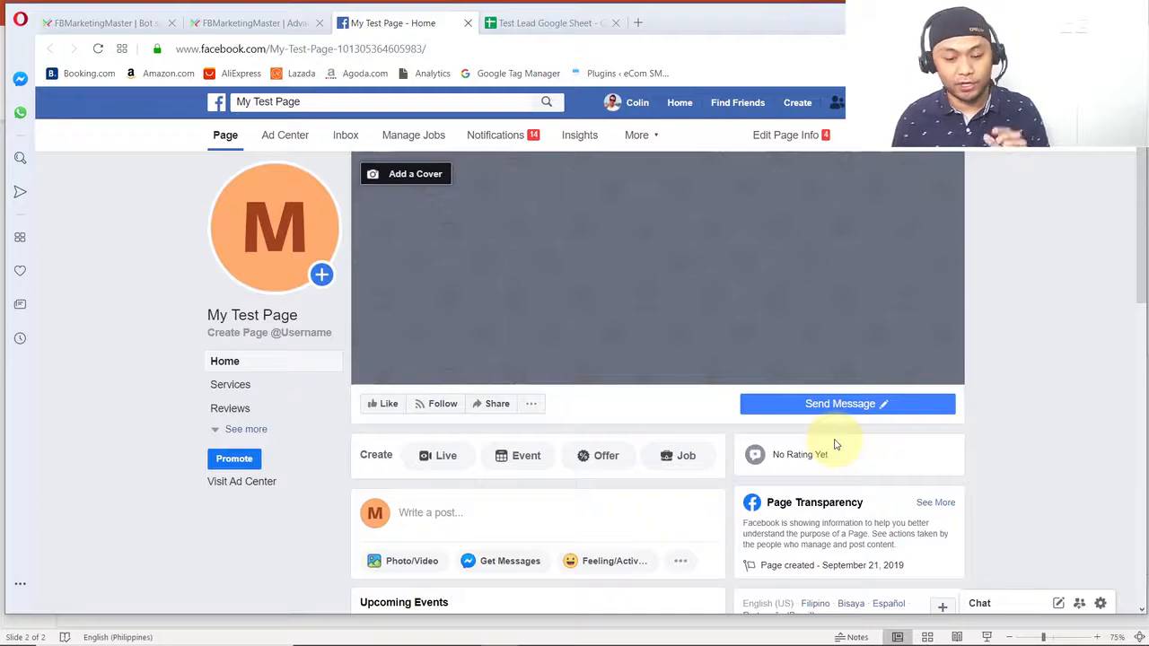
{"action": "mouse_move", "coordinate": [835, 407]}
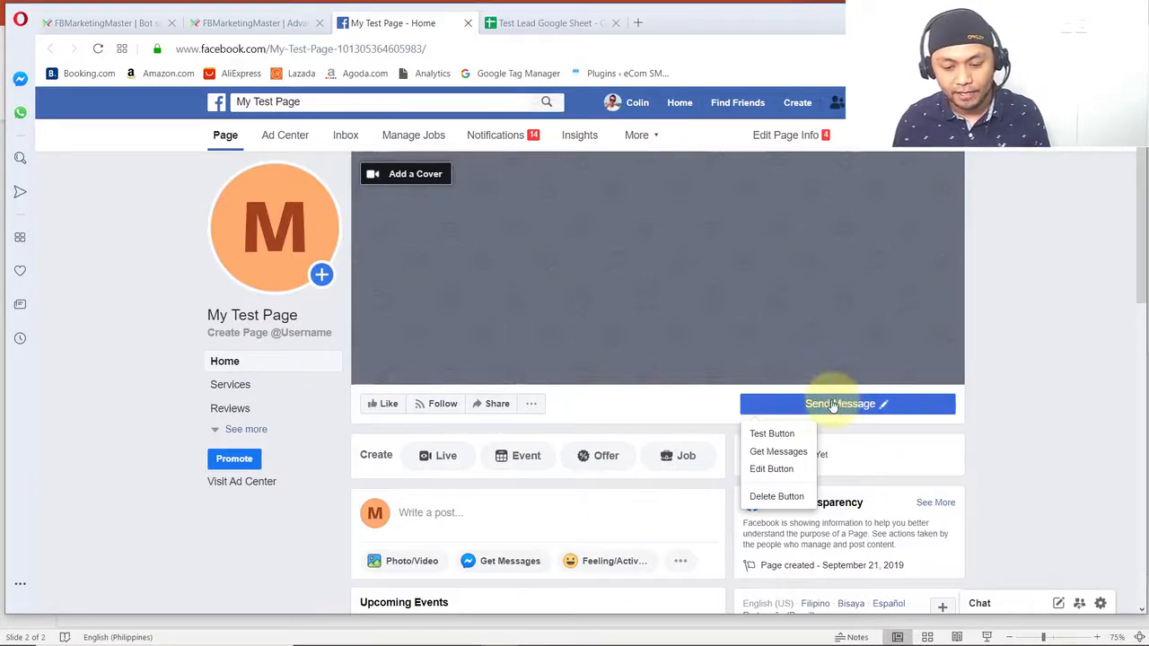
{"action": "left_click", "coordinate": [770, 434]}
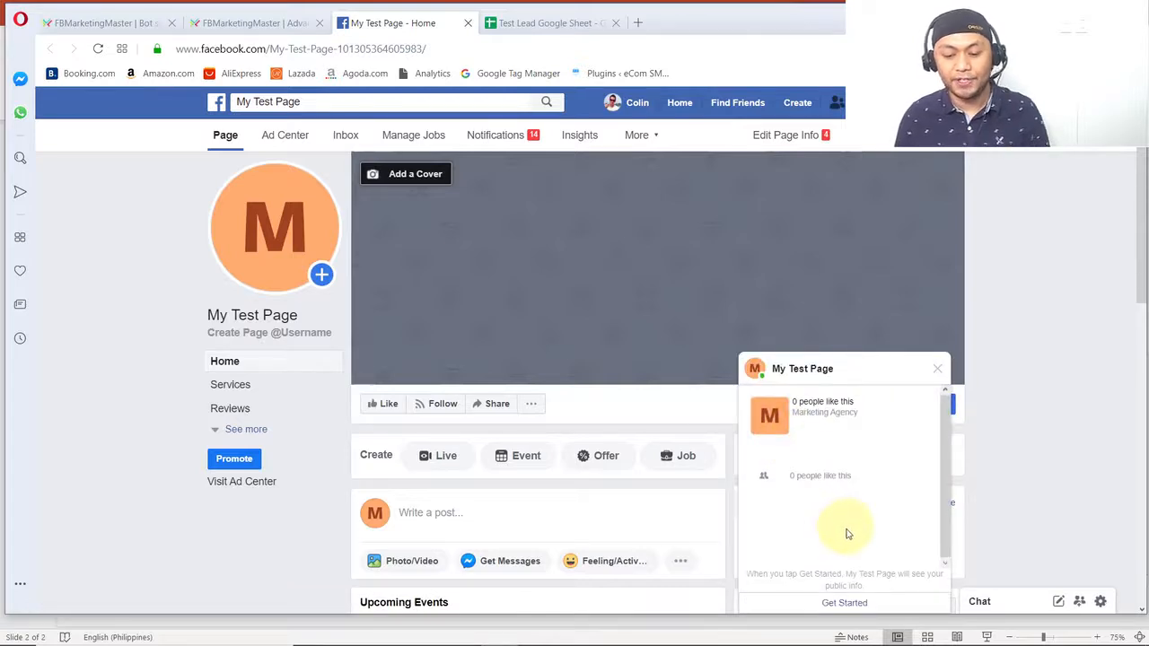
{"action": "left_click", "coordinate": [845, 604]}
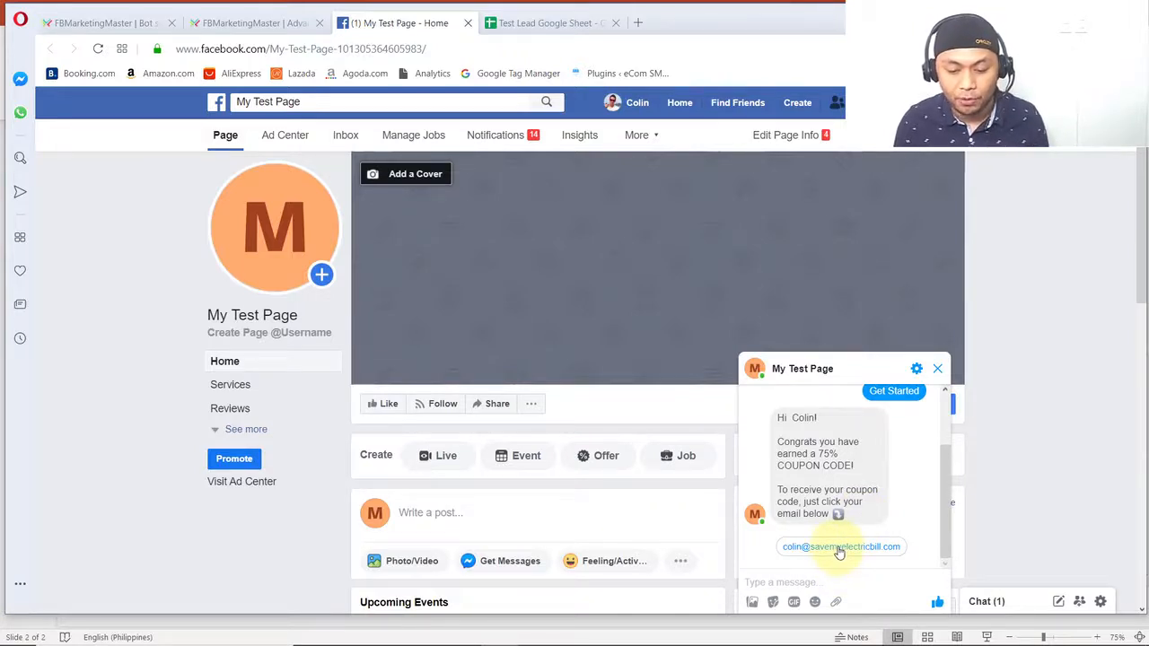
{"action": "left_click", "coordinate": [840, 549]}
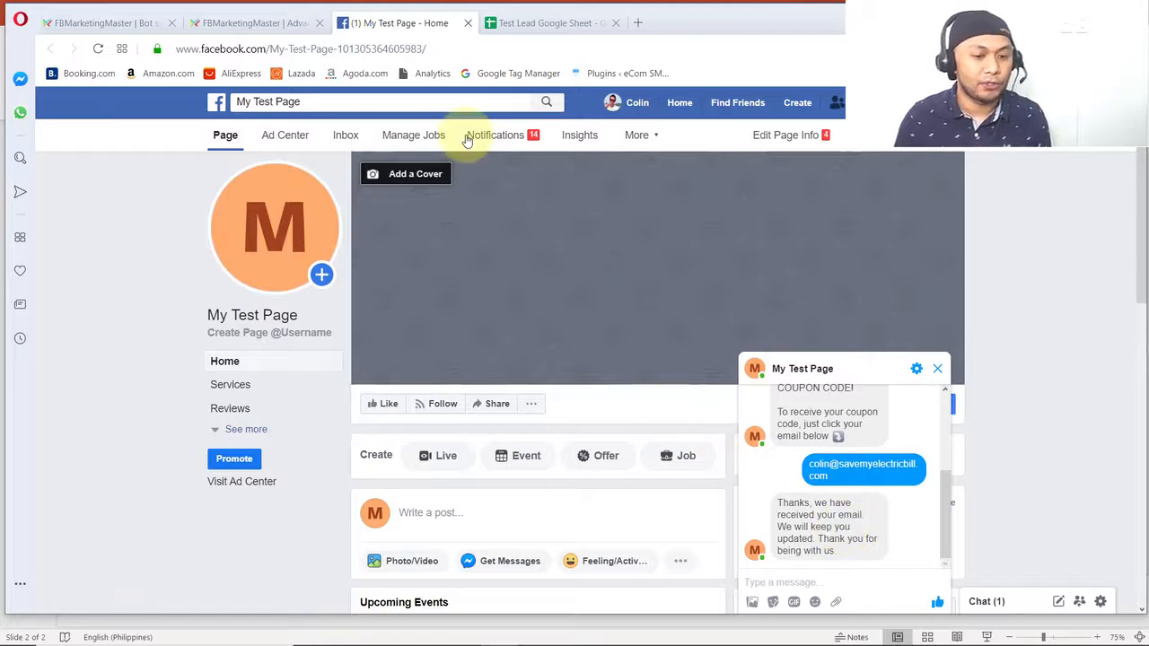
- Reload the webhooks list in FBMarketingMaster's Advanced Functions and check the hits and status of both webhooks
{"action": "left_click", "coordinate": [88, 25]}
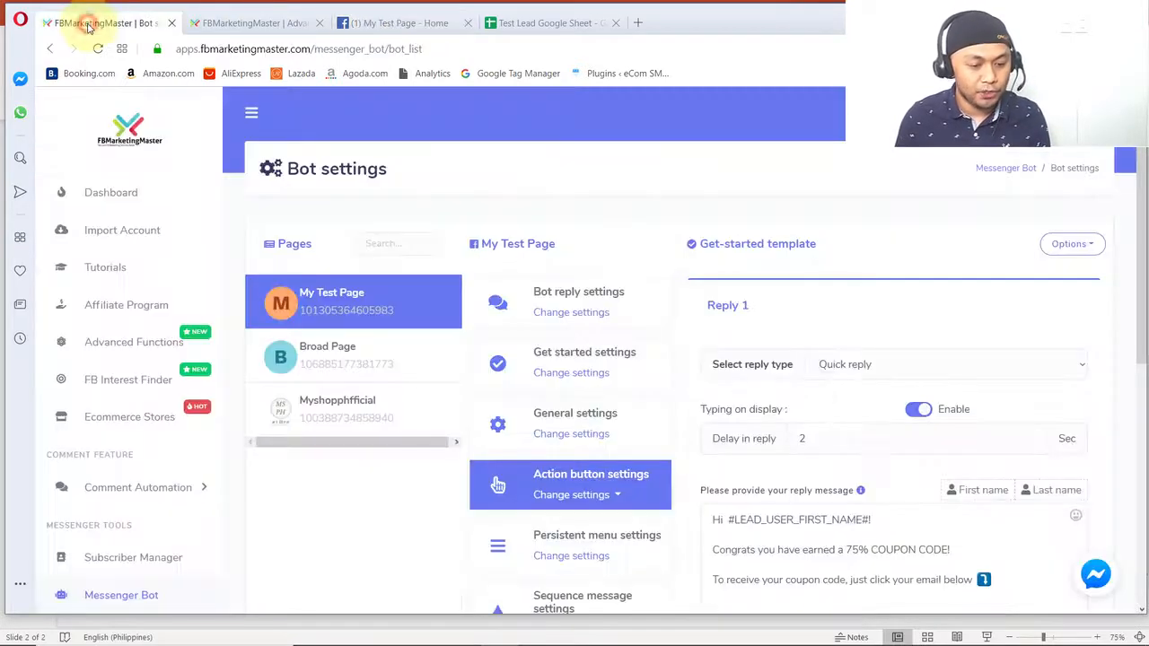
{"action": "left_click", "coordinate": [250, 27]}
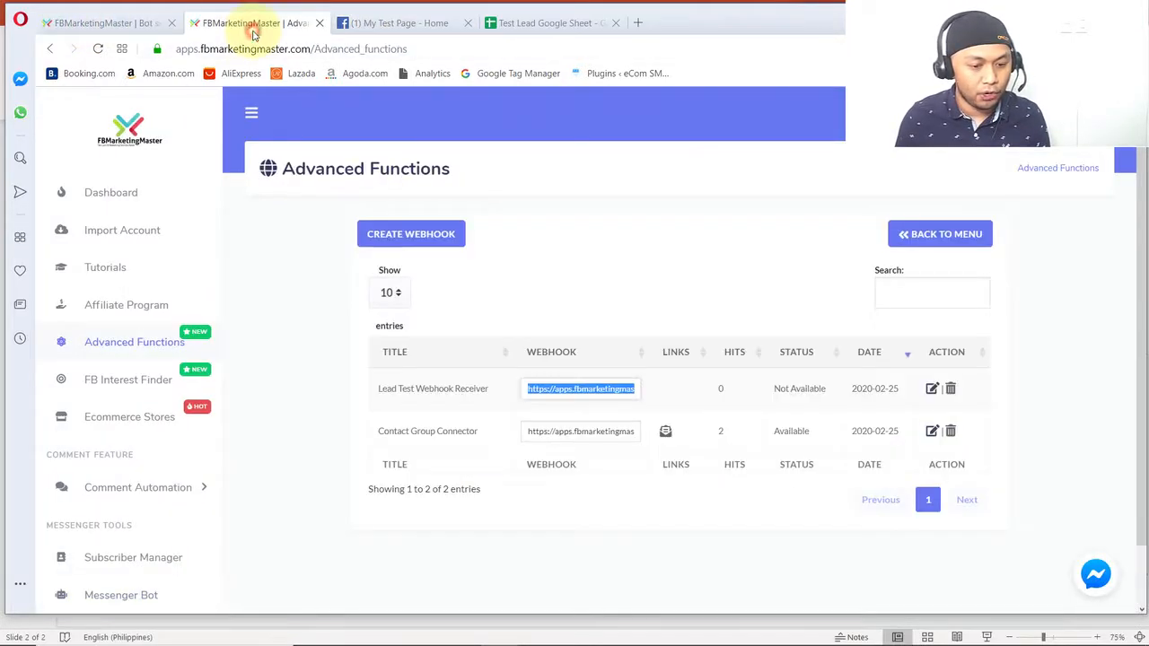
{"action": "left_click", "coordinate": [143, 346]}
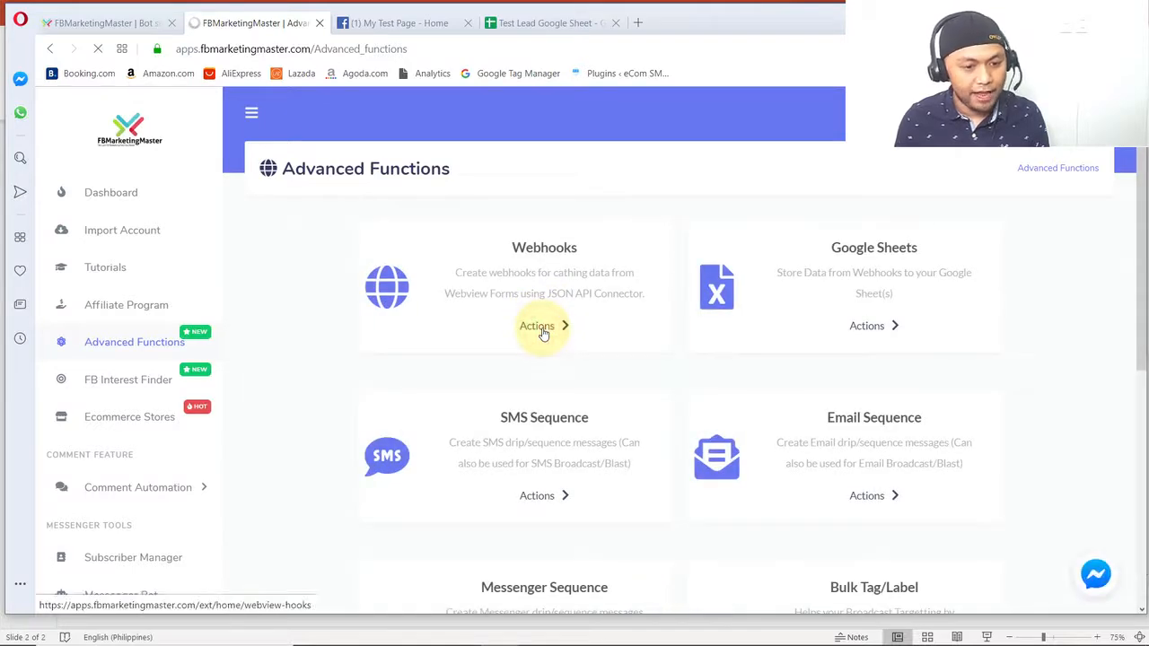
{"action": "left_click", "coordinate": [539, 326]}
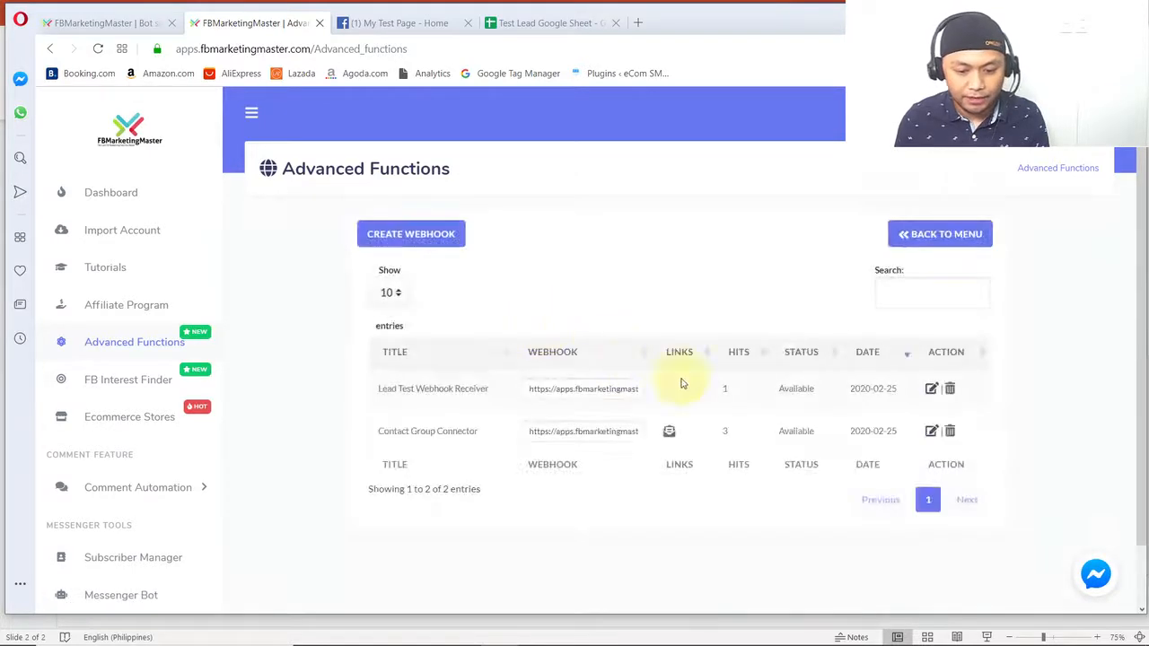
{"action": "left_click_drag", "start_coordinate": [900, 389], "coordinate": [735, 356]}
{"action": "left_click", "coordinate": [738, 388]}
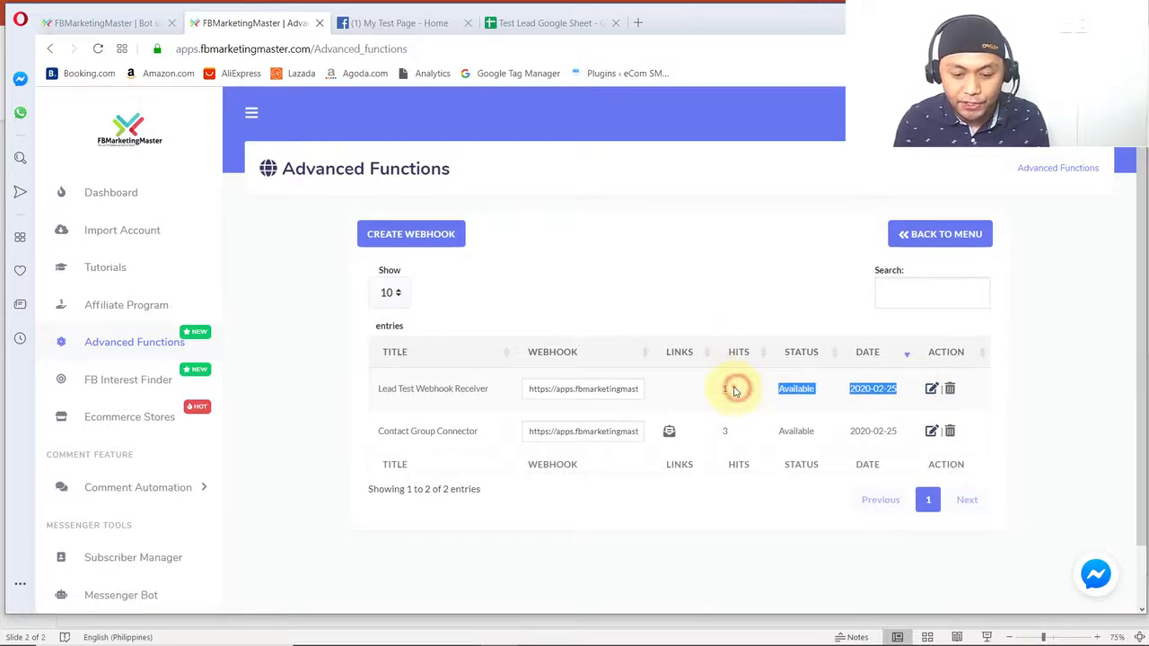
{"action": "left_click", "coordinate": [731, 427]}
{"action": "left_click", "coordinate": [724, 388]}
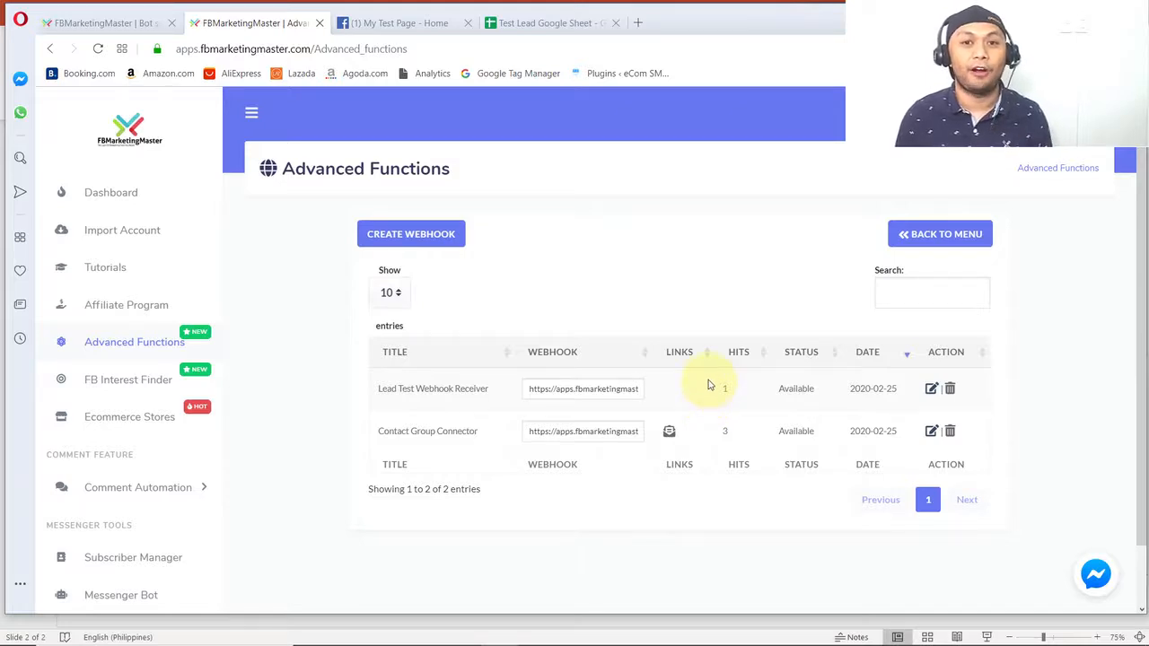
- Open Sheet1 of the Test Lead Google Sheet and examine the headers and the captured lead's row
{"action": "left_click", "coordinate": [522, 25]}
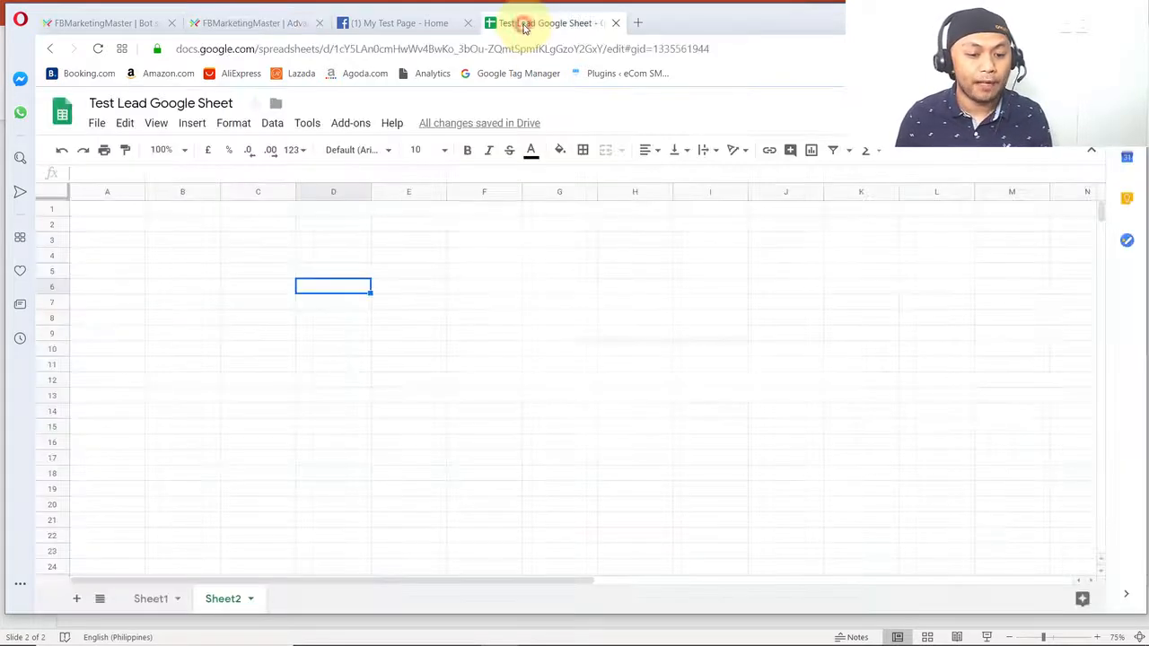
{"action": "left_click", "coordinate": [153, 599]}
{"action": "left_click", "coordinate": [310, 350]}
{"action": "left_click_drag", "start_coordinate": [111, 206], "coordinate": [953, 252]}
{"action": "left_click", "coordinate": [624, 320]}
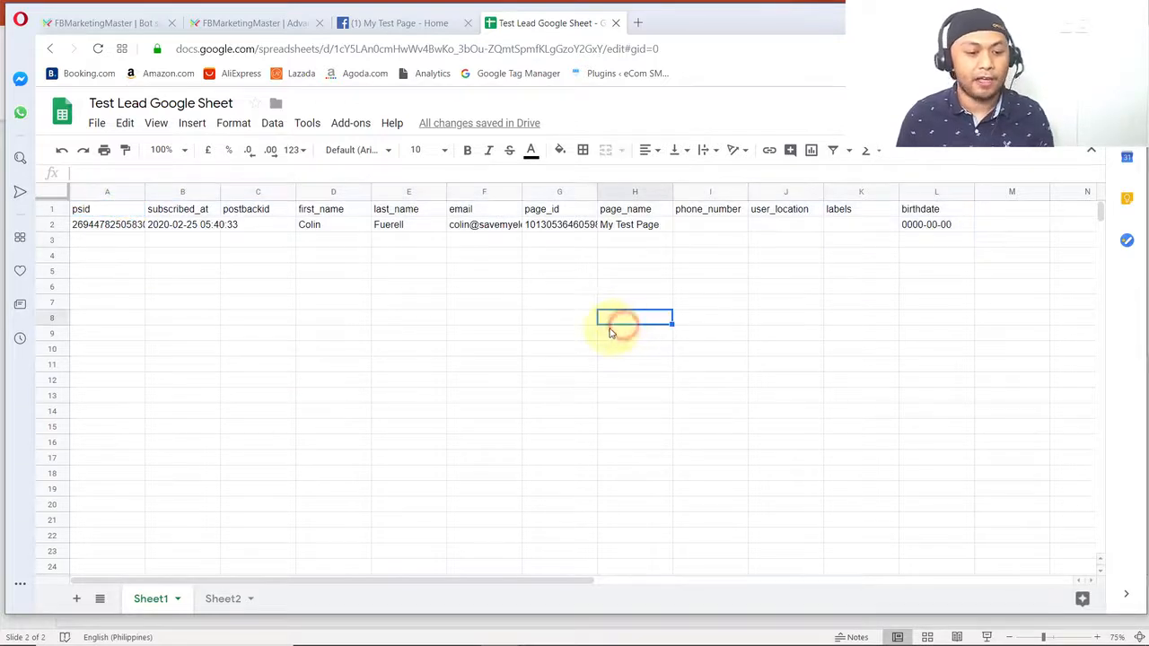
{"action": "left_click", "coordinate": [338, 318]}
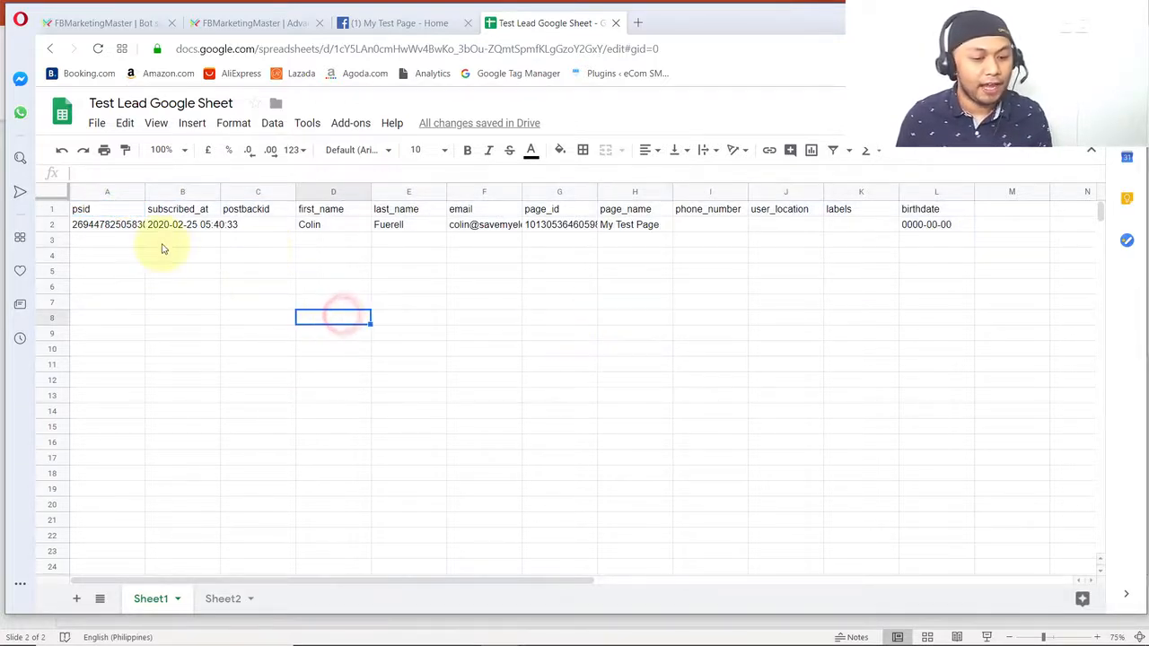
{"action": "left_click", "coordinate": [112, 226]}
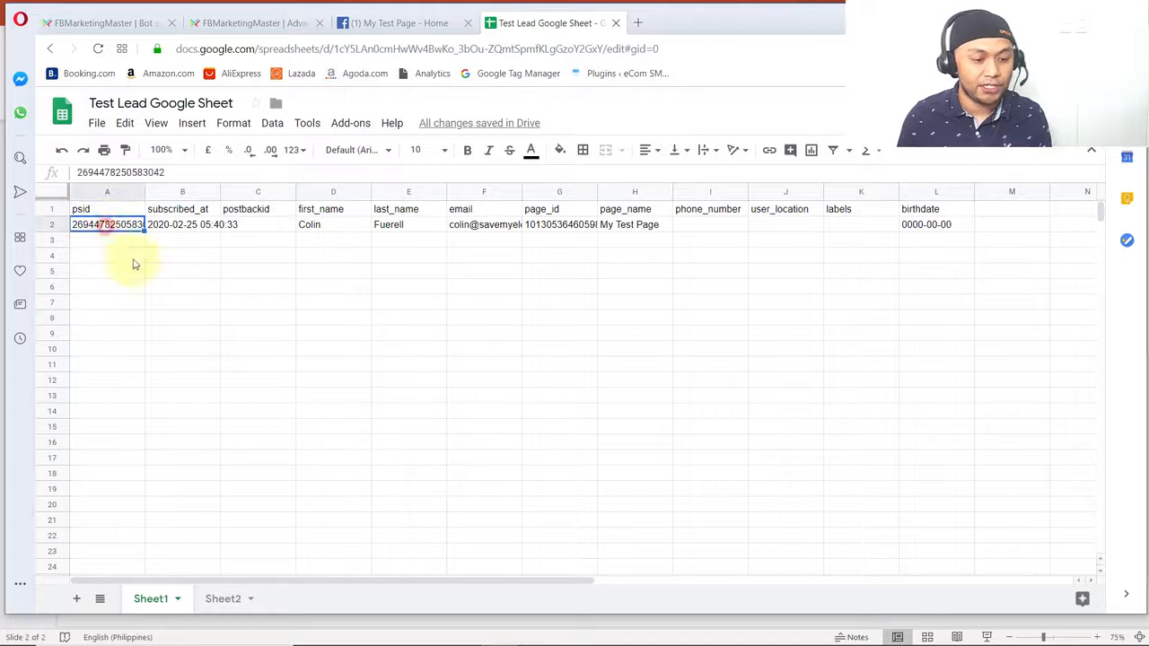
{"action": "left_click", "coordinate": [334, 318]}
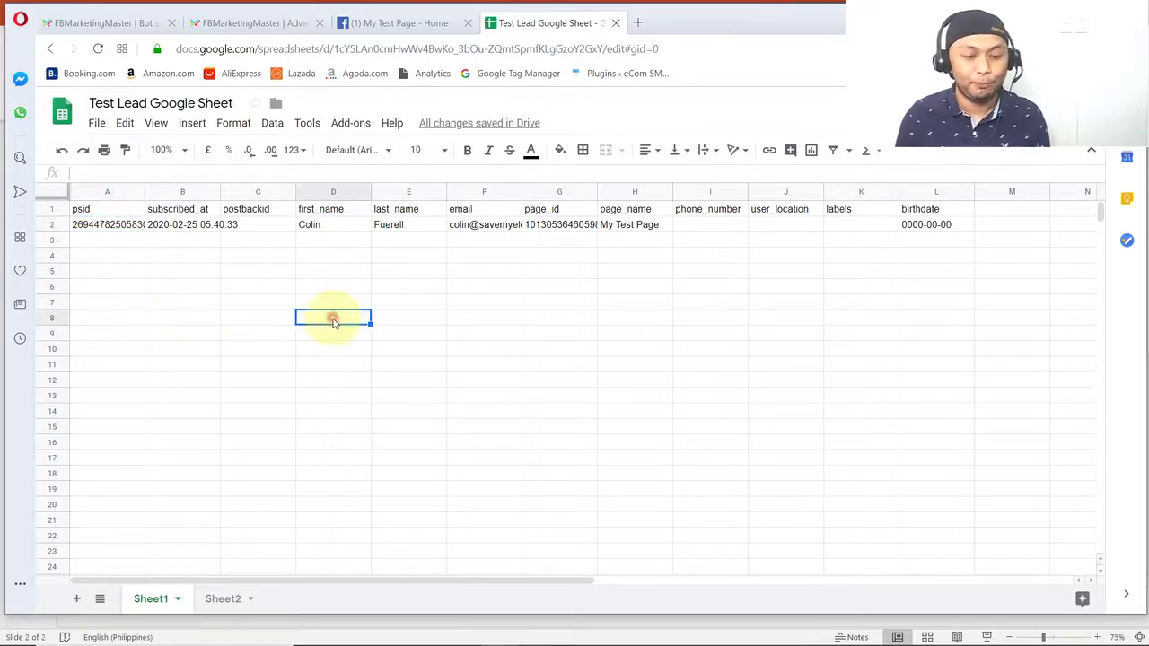
- Widen the email column in Sheet1 to fit the lead's full address and check the captured email
{"action": "left_click", "coordinate": [475, 226]}
{"action": "left_click_drag", "start_coordinate": [524, 198], "coordinate": [625, 192]}
{"action": "left_click", "coordinate": [503, 228]}
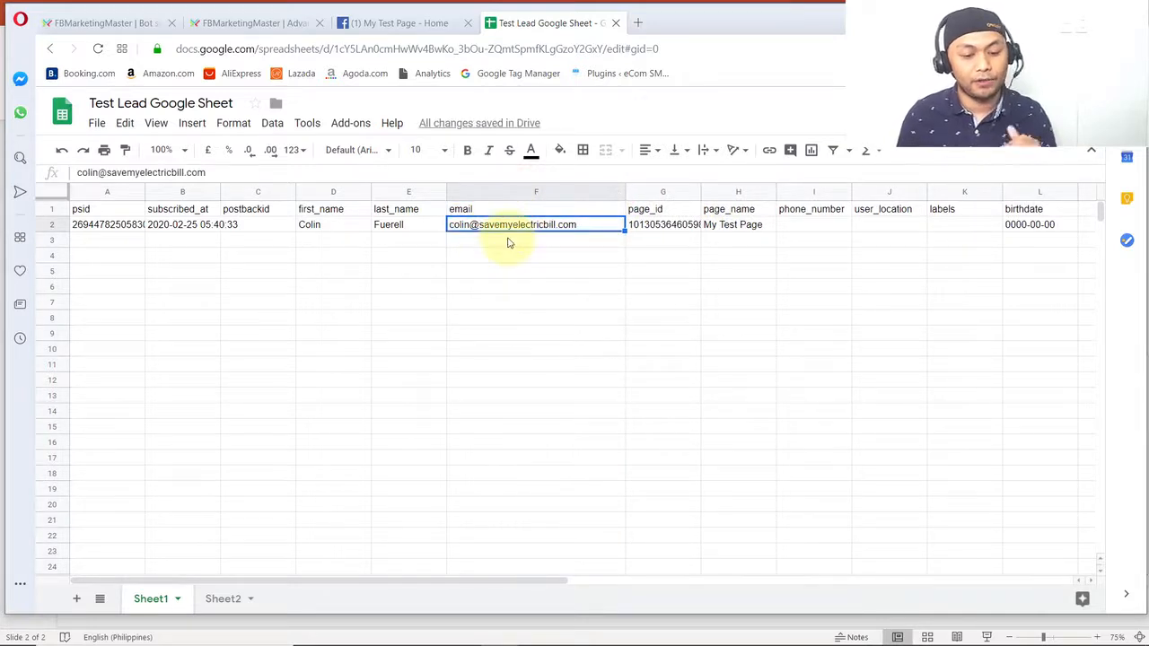
{"action": "left_click", "coordinate": [513, 269]}
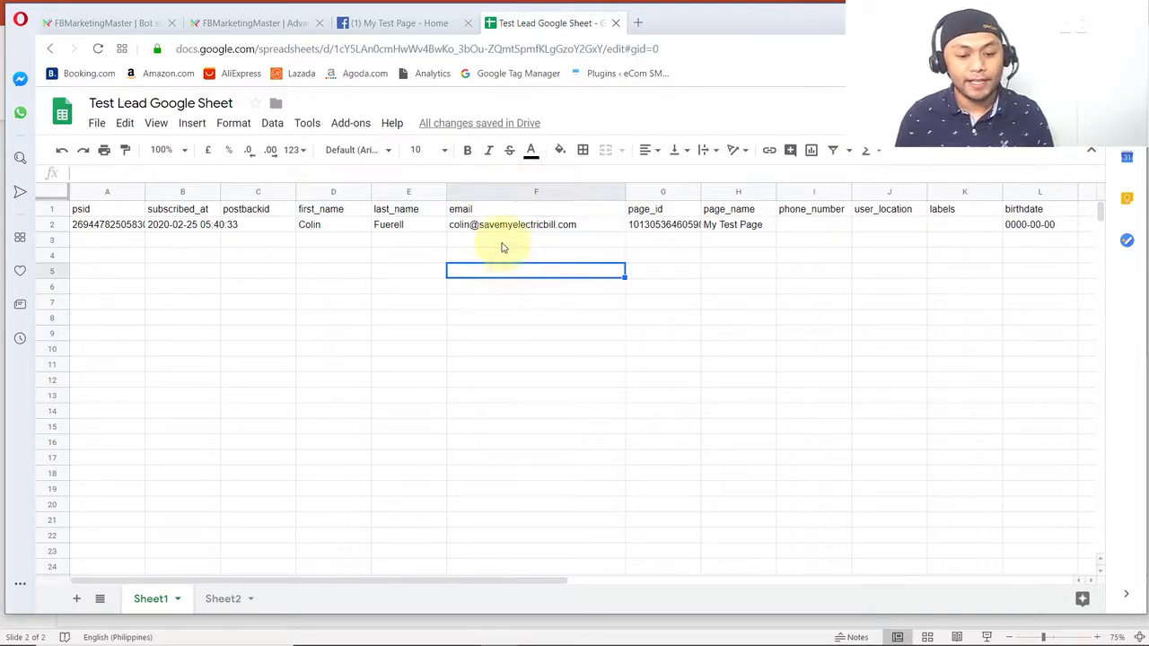
- Switch to the PowerPoint diagram of the lead flow, review its remaining Send Email stage, and return to the browser
{"action": "key", "text": "alt+Tab"}
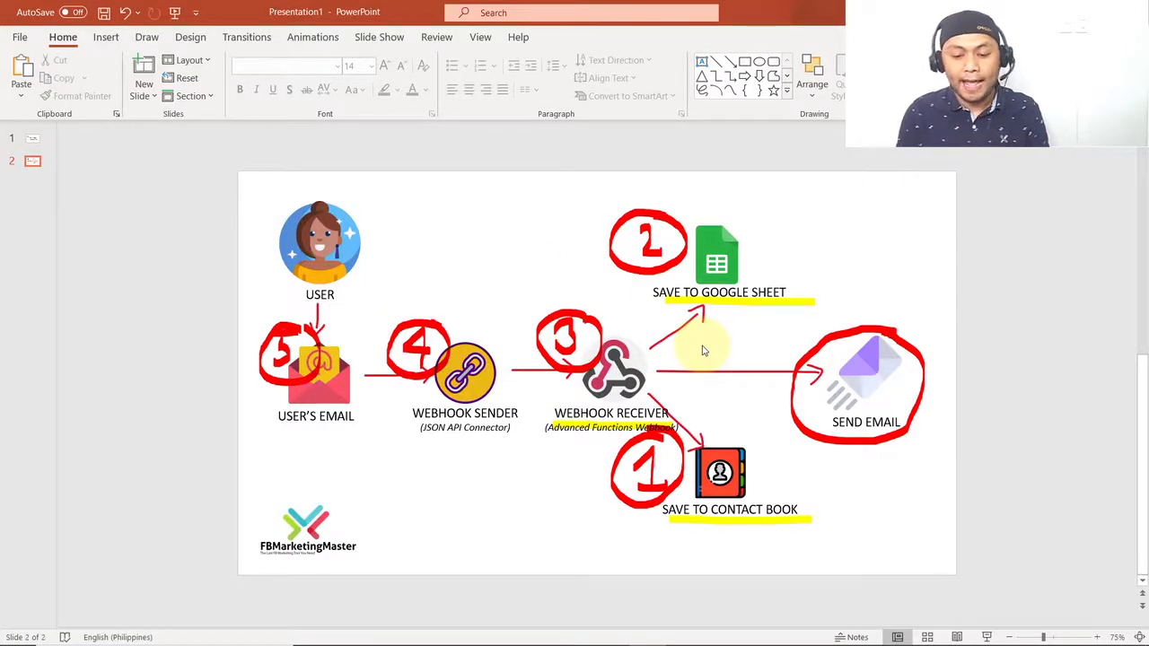
{"action": "mouse_move", "coordinate": [332, 640]}
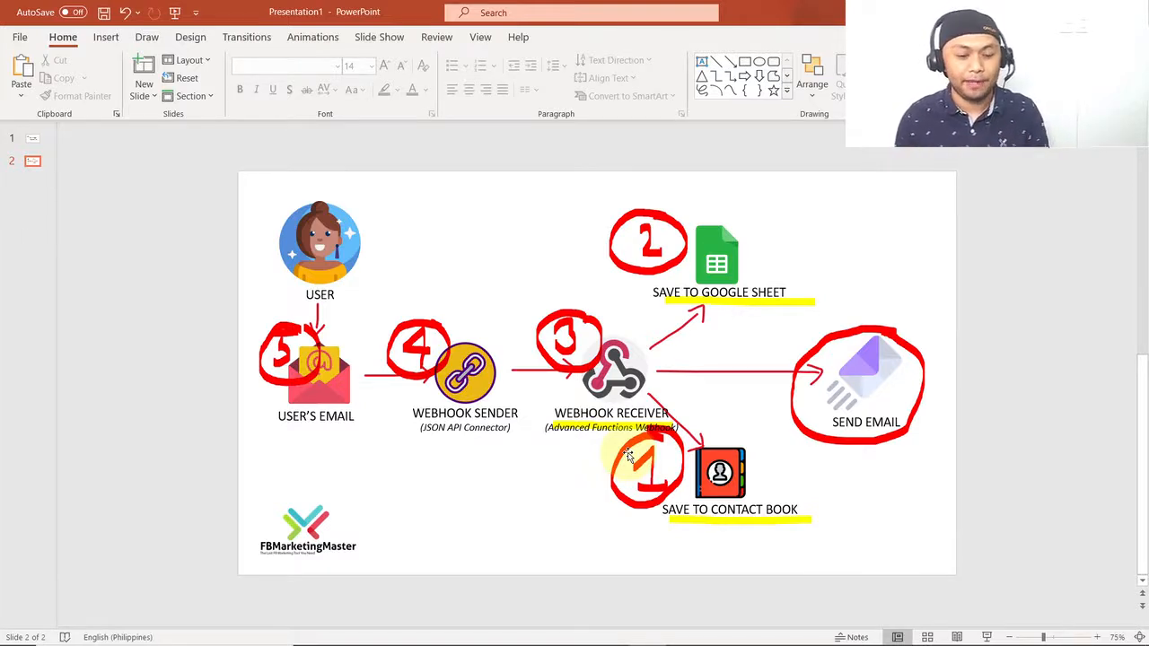
{"action": "key", "text": "alt+Tab"}
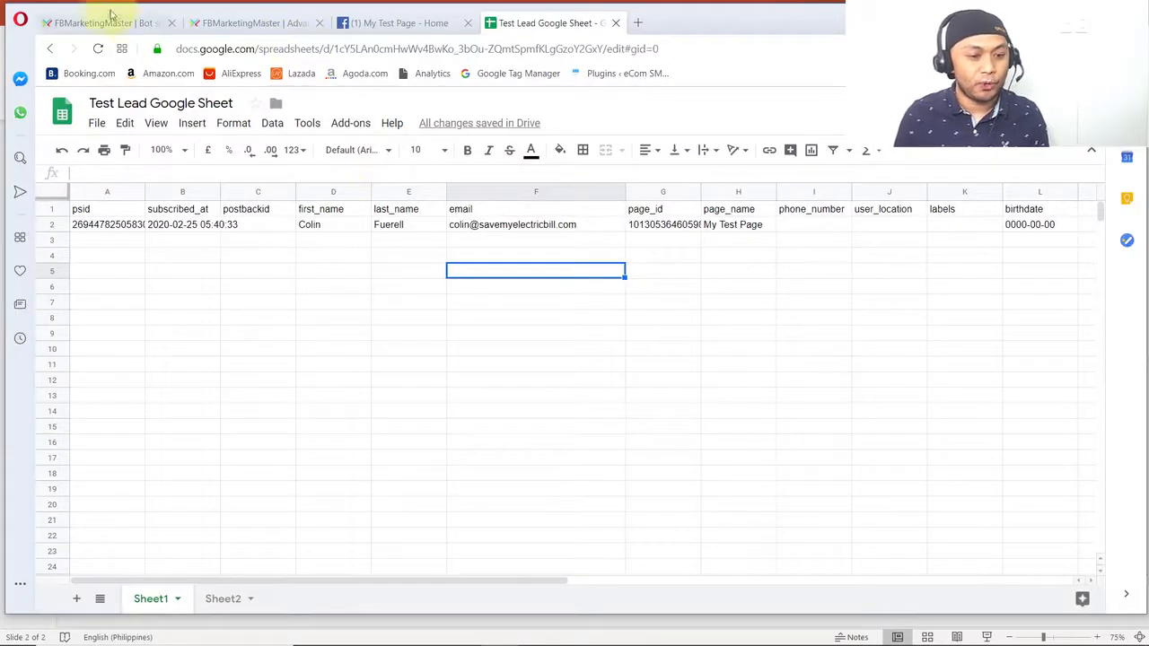
- Open FBMarketingMaster's Advanced Functions and start a new email sequence
{"action": "left_click", "coordinate": [103, 22]}
{"action": "scroll", "coordinate": [134, 296], "scroll_direction": "down", "scroll_amount": 1}
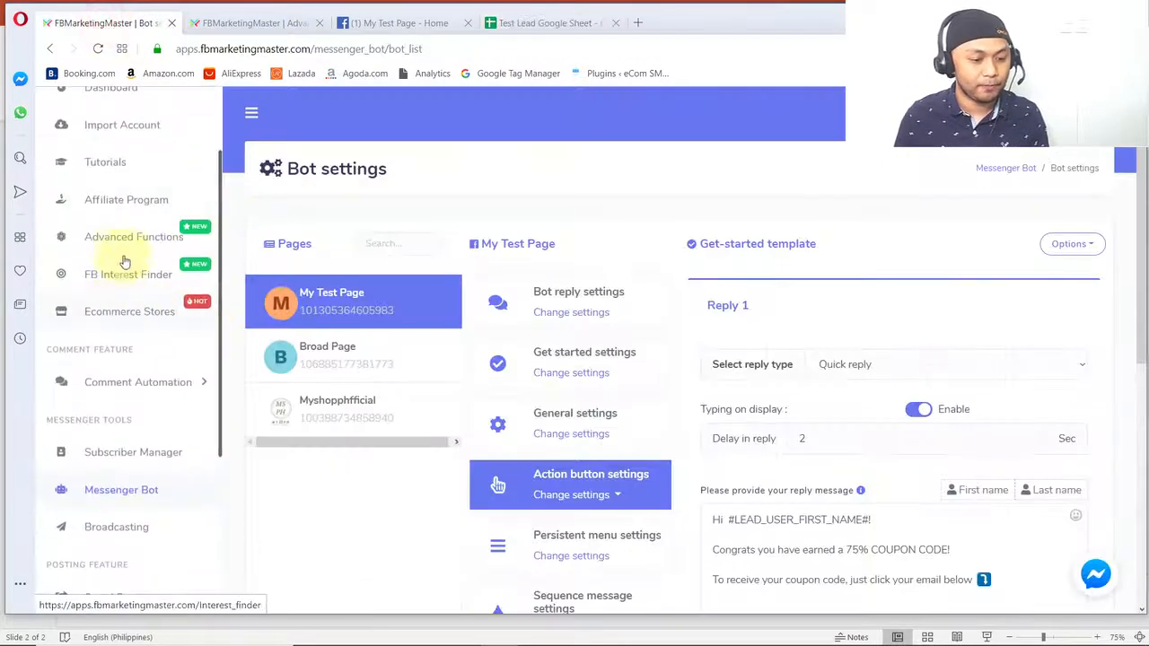
{"action": "left_click", "coordinate": [121, 236]}
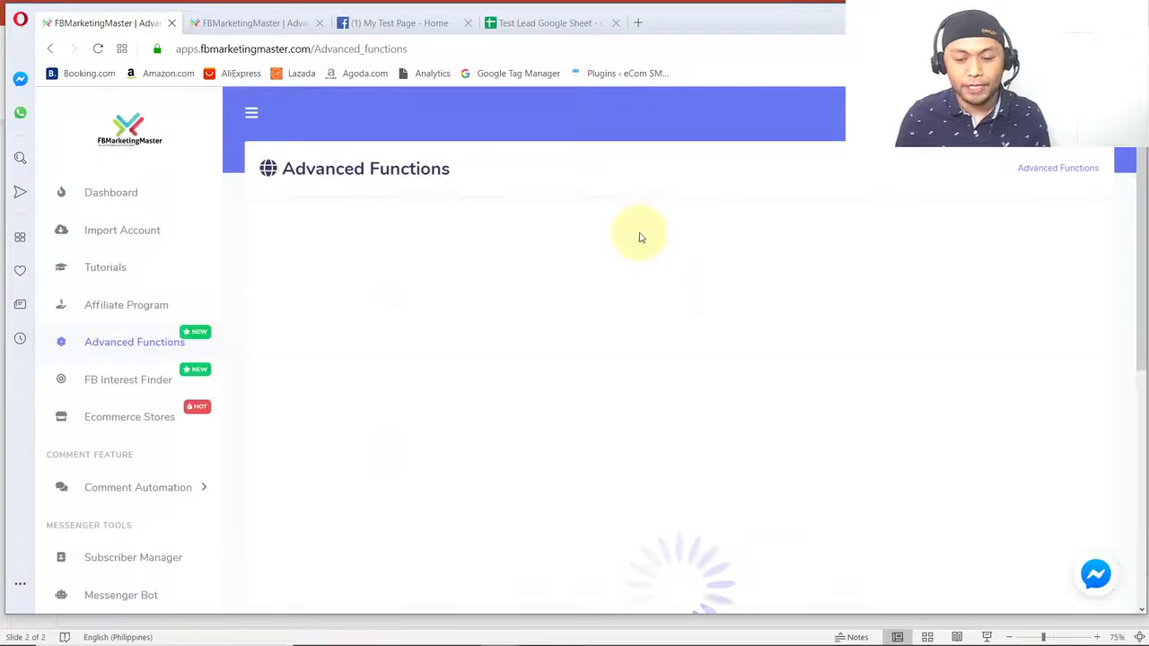
{"action": "scroll", "coordinate": [795, 342], "scroll_direction": "down", "scroll_amount": 1}
{"action": "scroll", "coordinate": [799, 359], "scroll_direction": "down", "scroll_amount": 1}
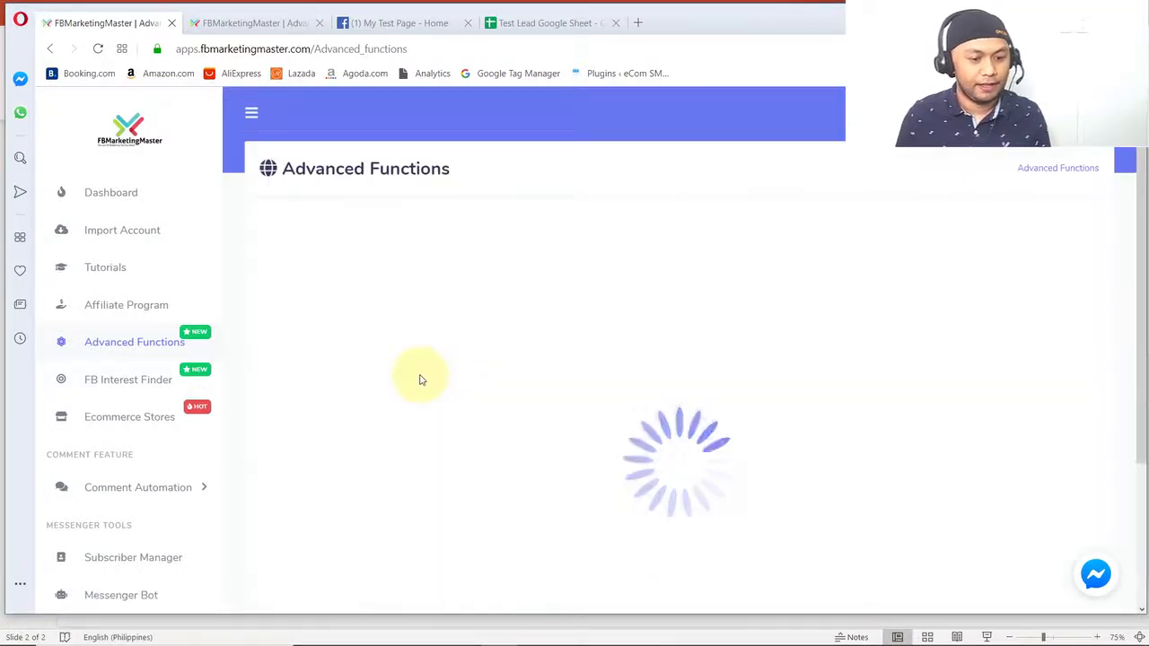
{"action": "left_click", "coordinate": [440, 392]}
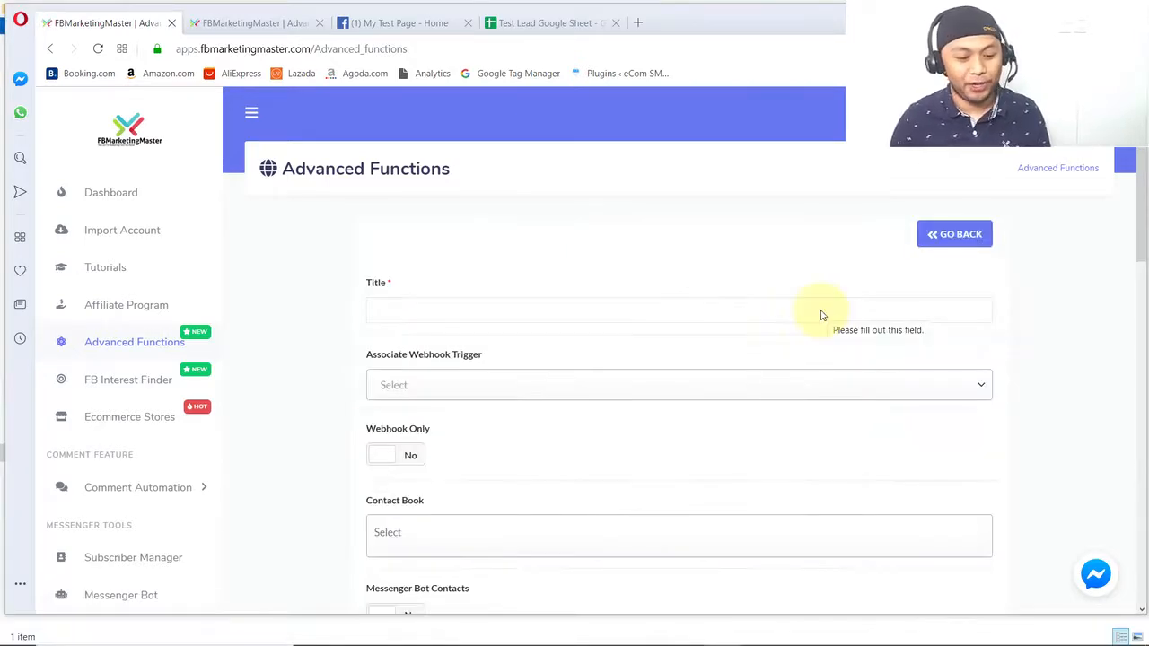
- Title the email sequence "Lead Test - Send Coupon Code"
{"action": "left_click", "coordinate": [631, 299]}
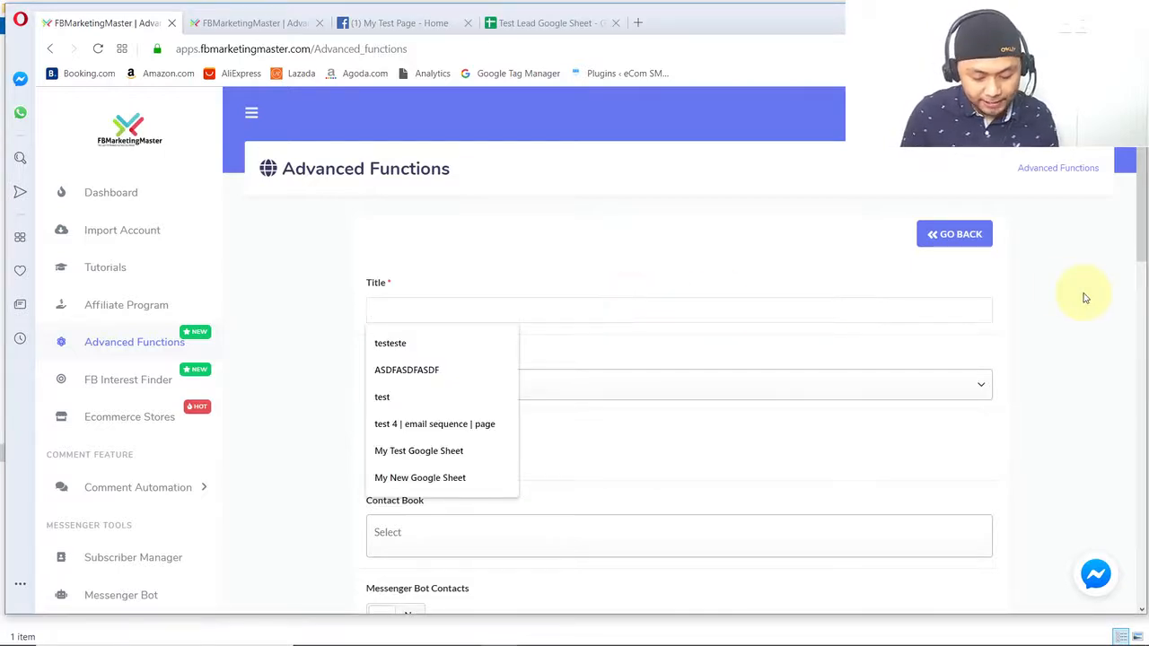
{"action": "type", "text": "LEad Test - Send Coupoj"}
{"action": "type", "text": " Code"}
{"action": "double_click", "coordinate": [384, 310]}
{"action": "type", "text": "Lead"}
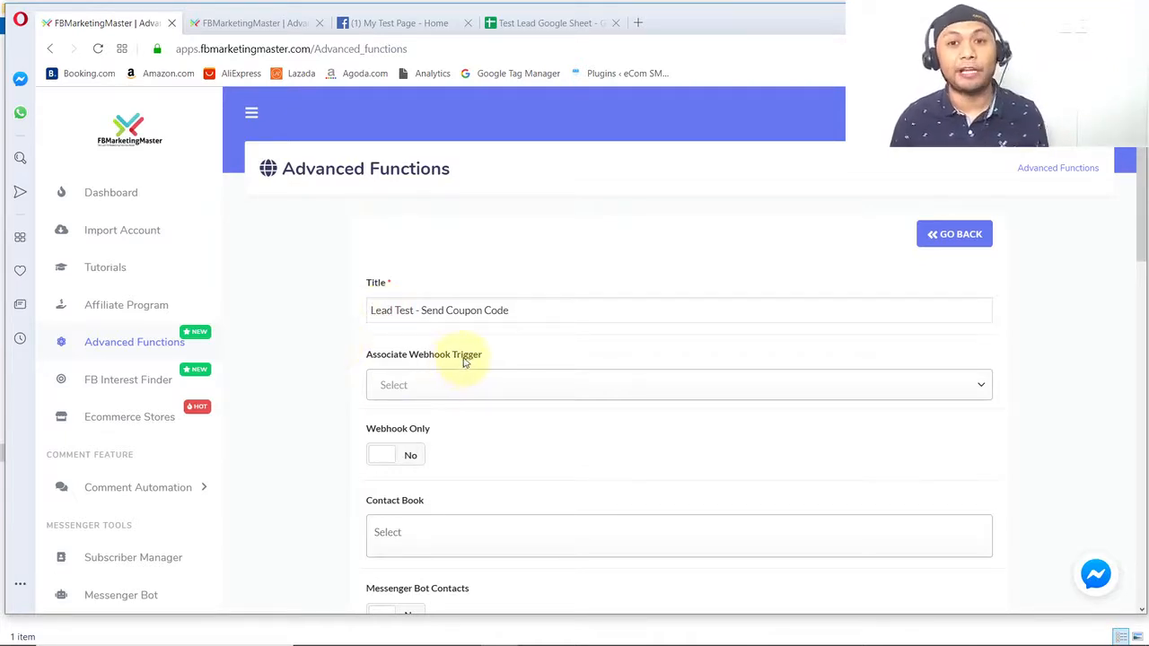
- Associate the sequence with the Lead Test Webhook Receiver trigger and assign email as its email key
{"action": "left_click", "coordinate": [475, 383]}
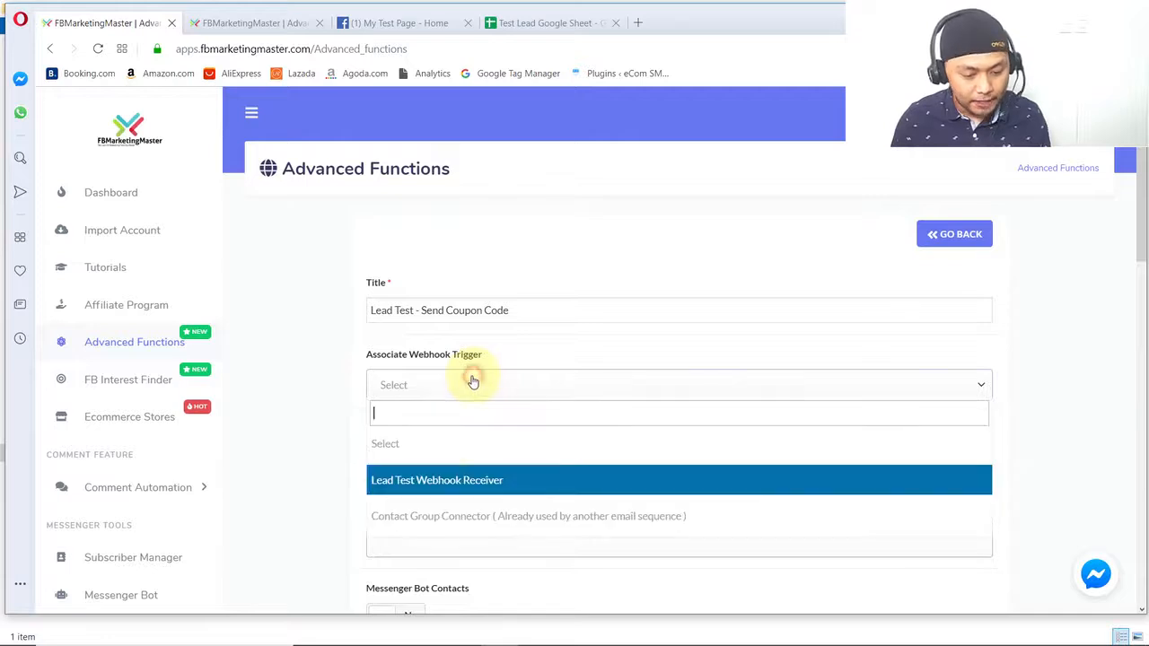
{"action": "left_click", "coordinate": [453, 485]}
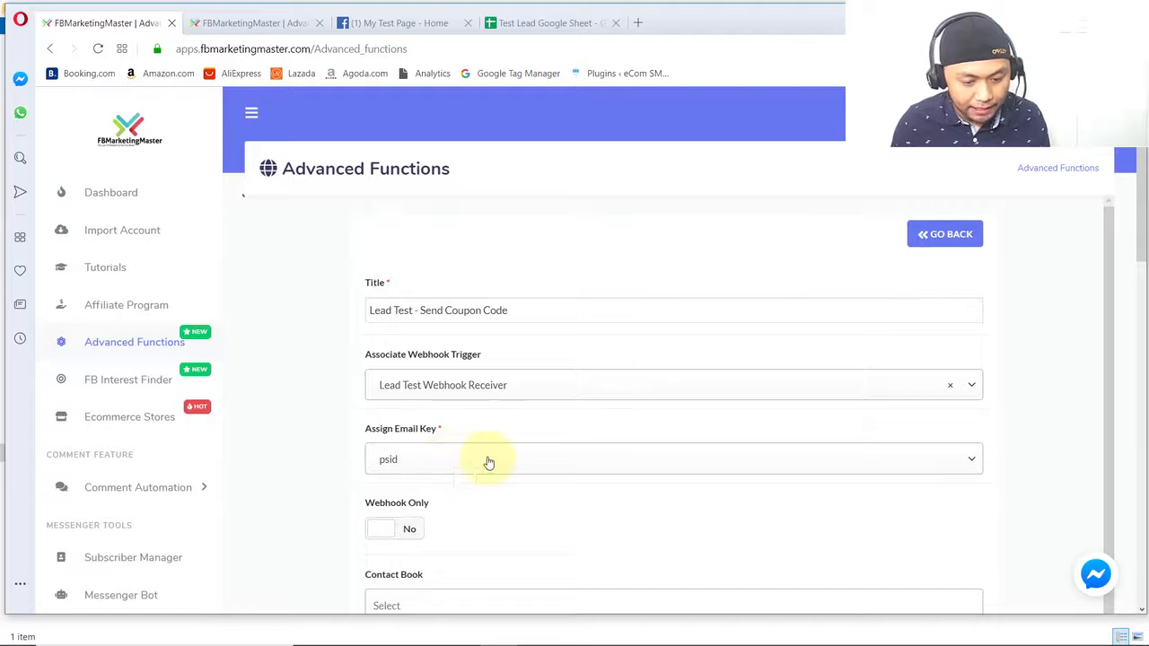
{"action": "scroll", "coordinate": [466, 395], "scroll_direction": "down", "scroll_amount": 1}
{"action": "left_click", "coordinate": [466, 395]}
{"action": "scroll", "coordinate": [440, 529], "scroll_direction": "down", "scroll_amount": 2}
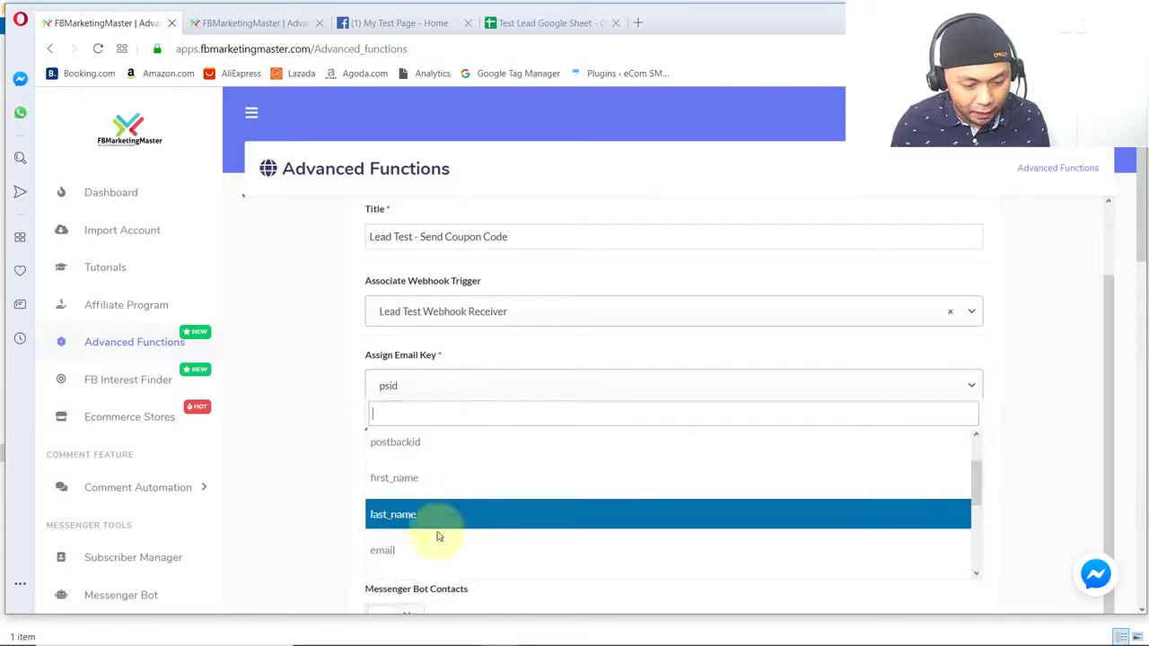
{"action": "left_click", "coordinate": [434, 552]}
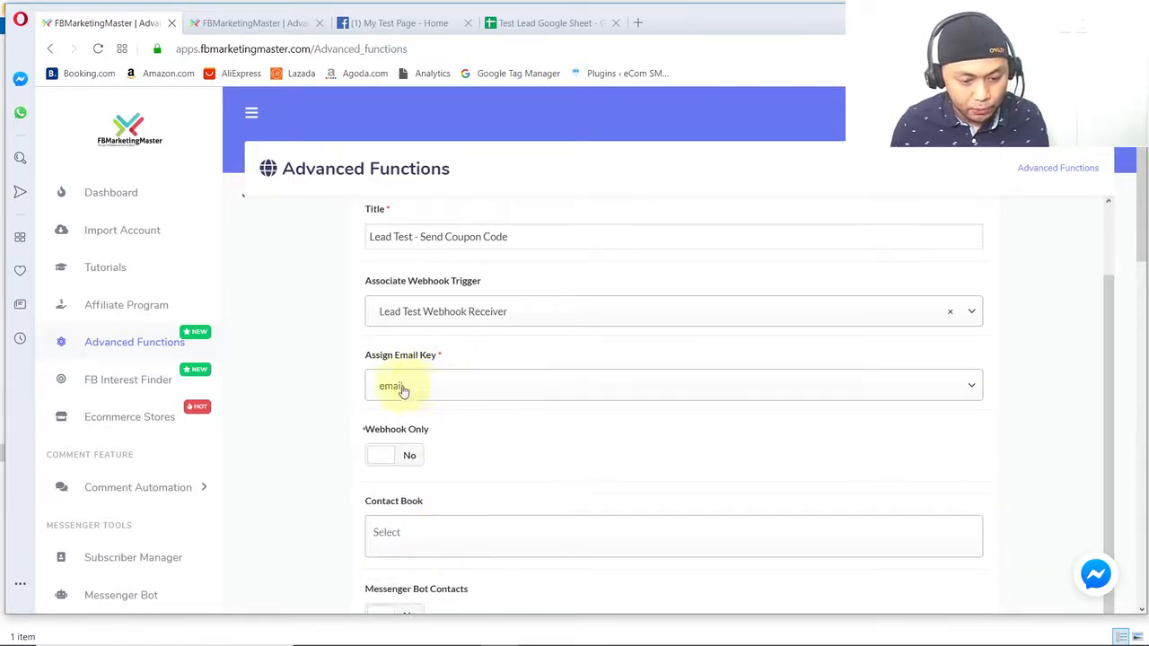
- Set Webhook Only to Yes and choose Lead Test Group as the sequence's contact book
{"action": "scroll", "coordinate": [477, 456], "scroll_direction": "down", "scroll_amount": 1}
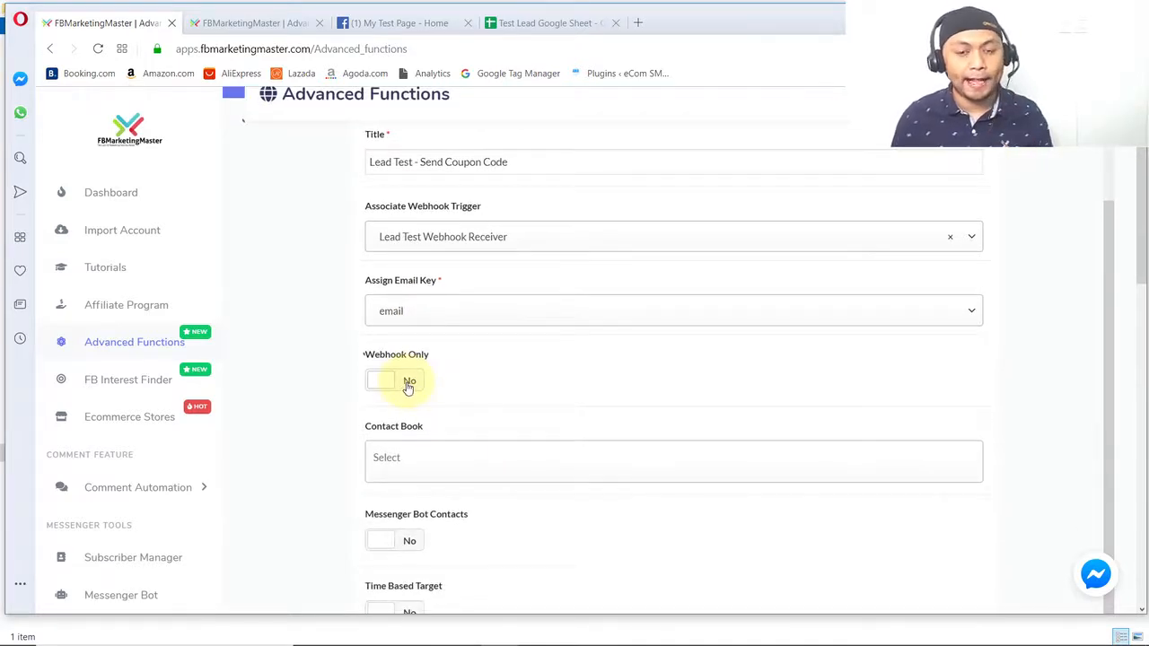
{"action": "left_click", "coordinate": [408, 384]}
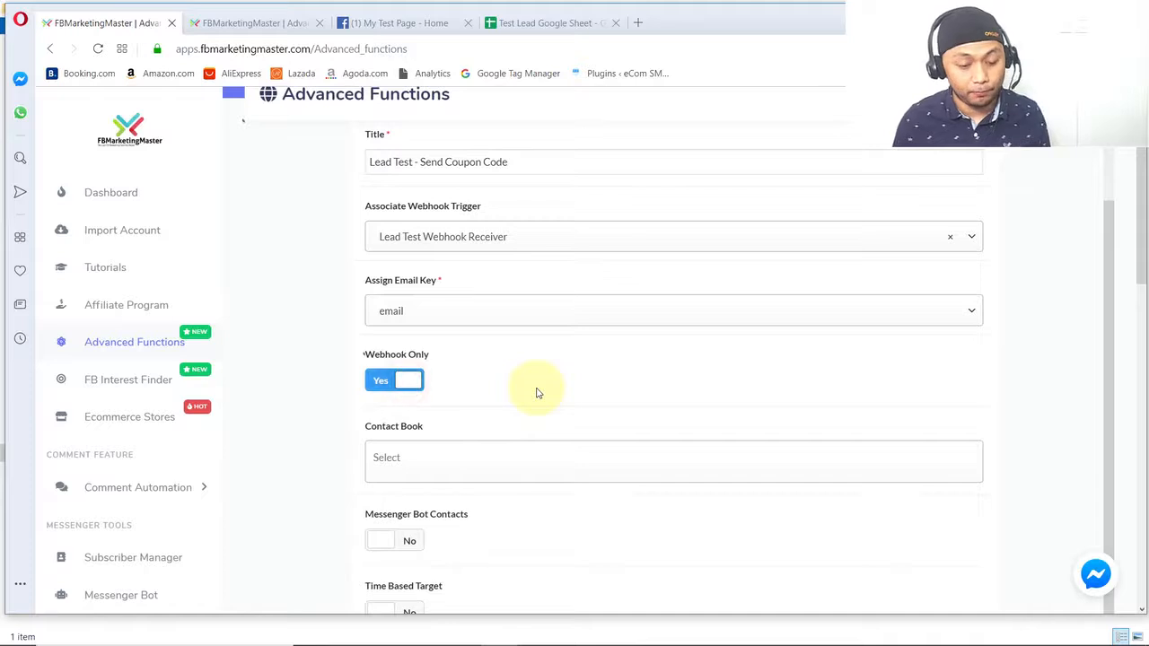
{"action": "scroll", "coordinate": [481, 354], "scroll_direction": "down", "scroll_amount": 1}
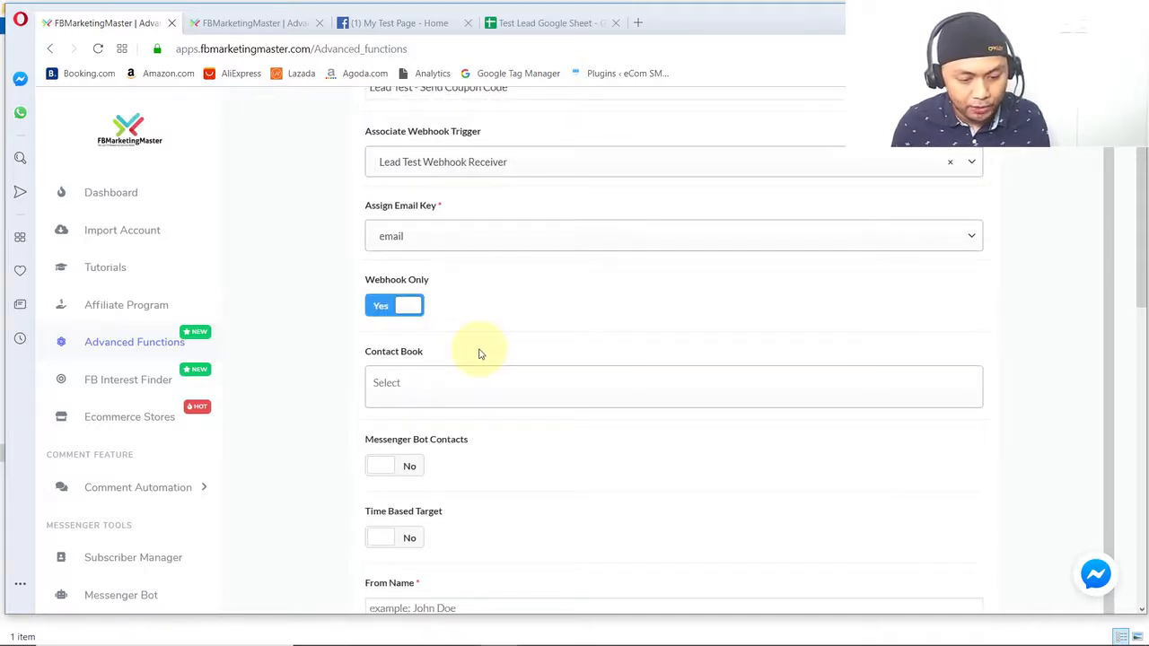
{"action": "left_click", "coordinate": [465, 381]}
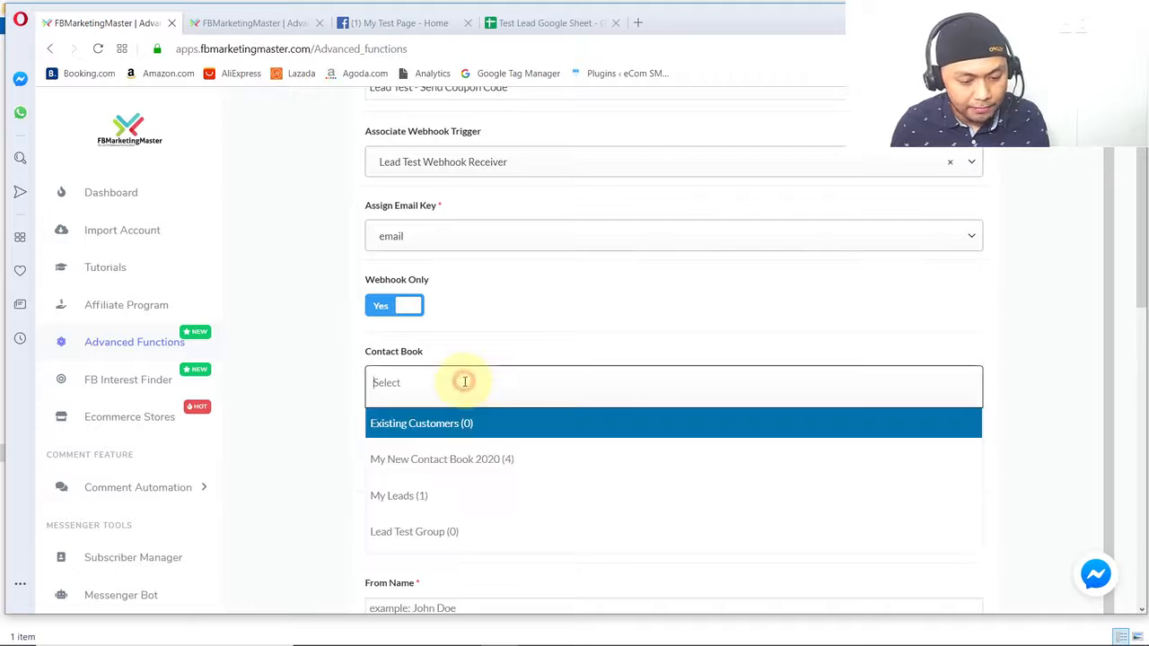
{"action": "left_click", "coordinate": [458, 532]}
{"action": "left_click", "coordinate": [514, 449]}
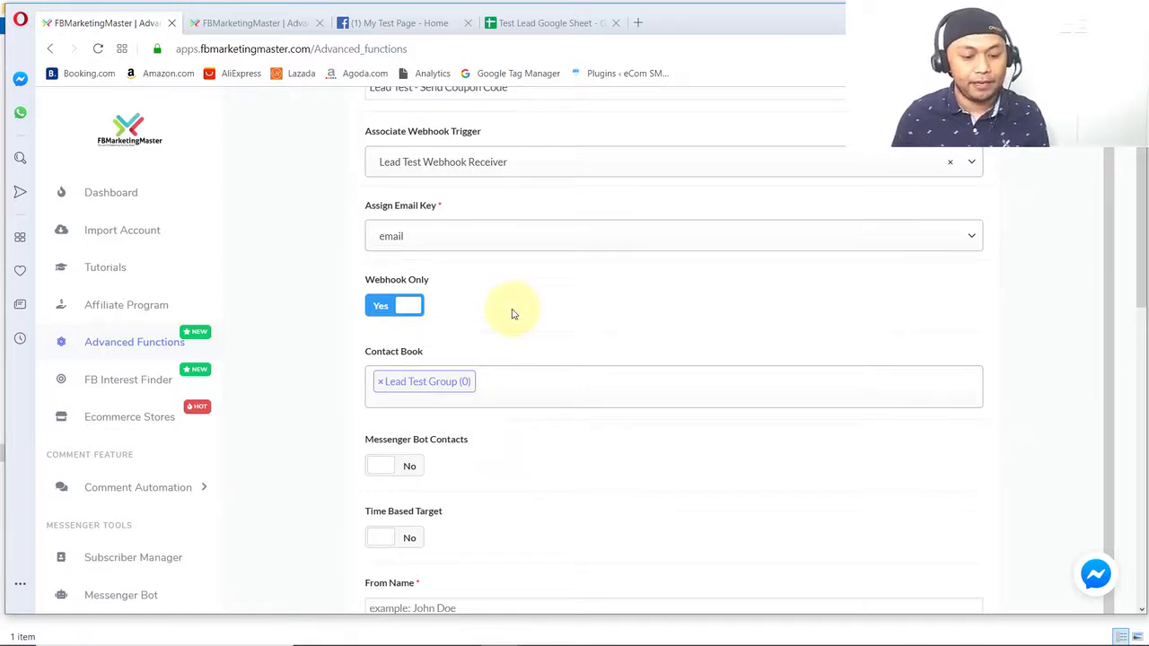
- Set the From Name to FBMM Info and fill in the sender's saved address as the From Email
{"action": "scroll", "coordinate": [515, 314], "scroll_direction": "down", "scroll_amount": 3}
{"action": "left_click", "coordinate": [422, 309]}
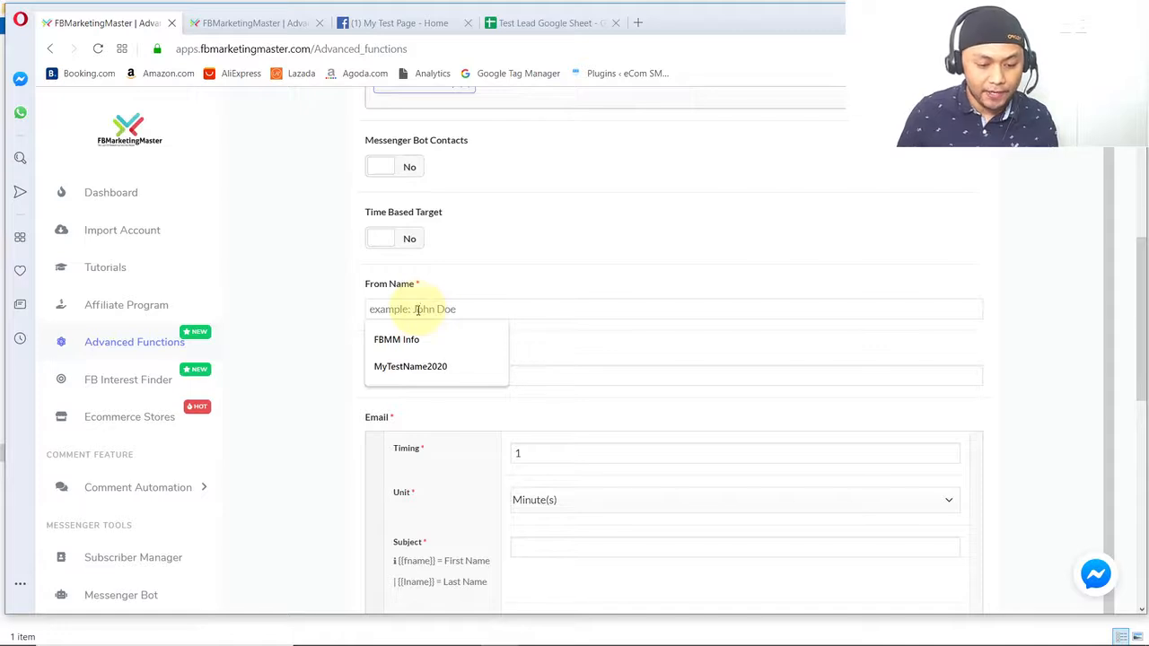
{"action": "left_click", "coordinate": [421, 339]}
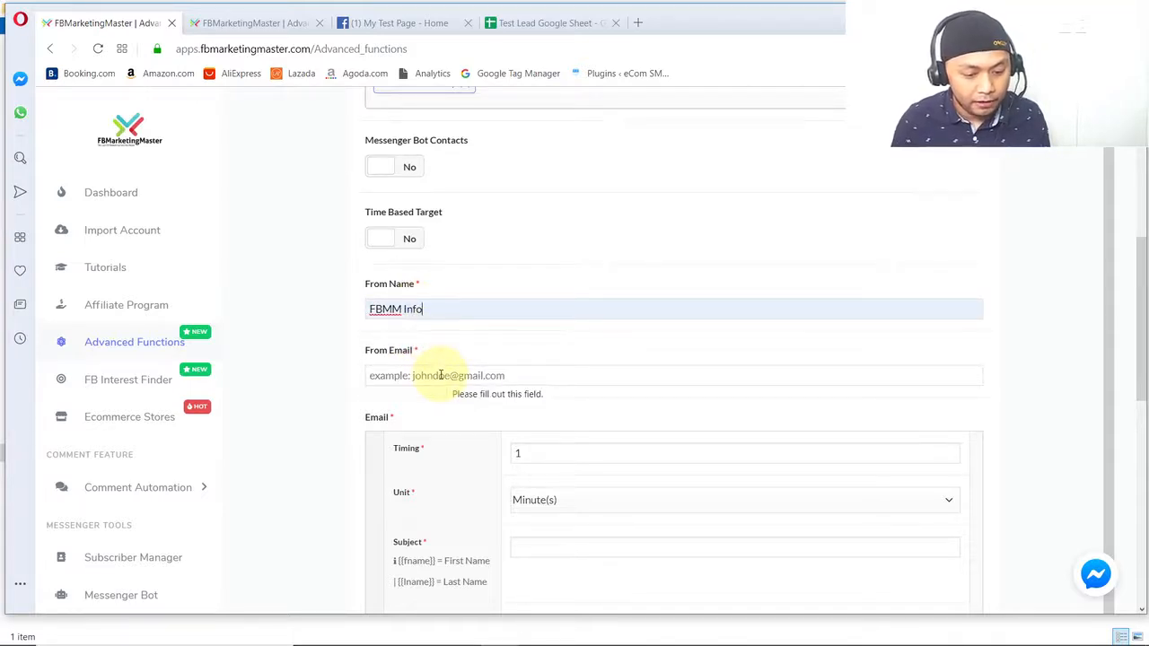
{"action": "left_click", "coordinate": [441, 375]}
{"action": "left_click", "coordinate": [444, 406]}
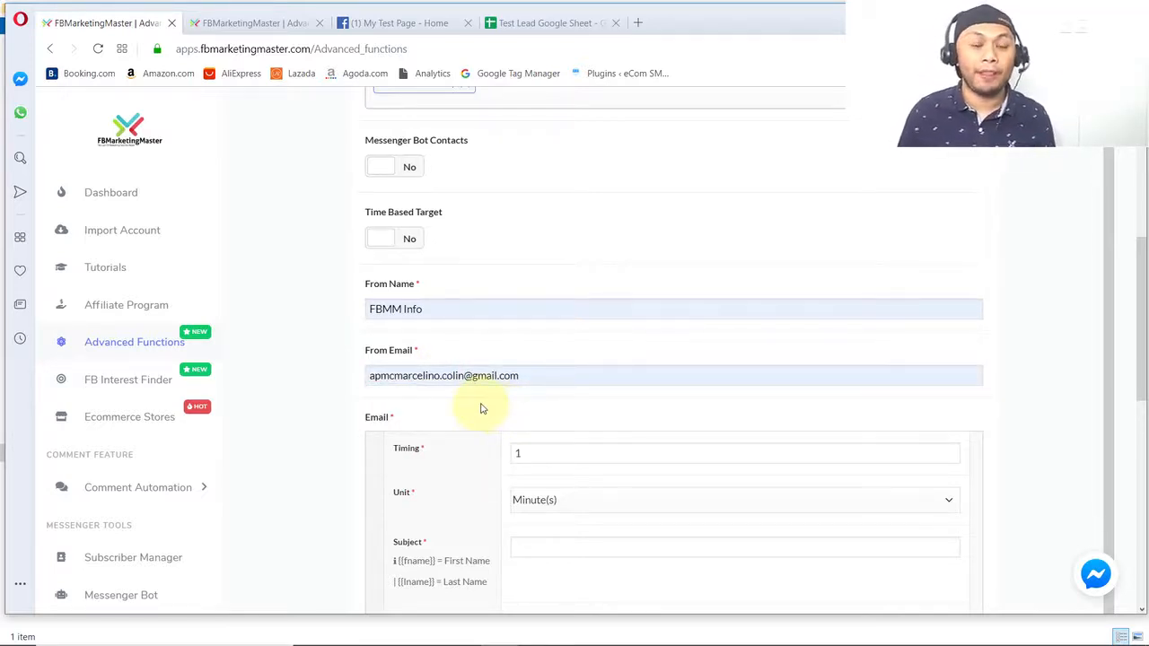
{"action": "left_click_drag", "start_coordinate": [431, 351], "coordinate": [366, 353]}
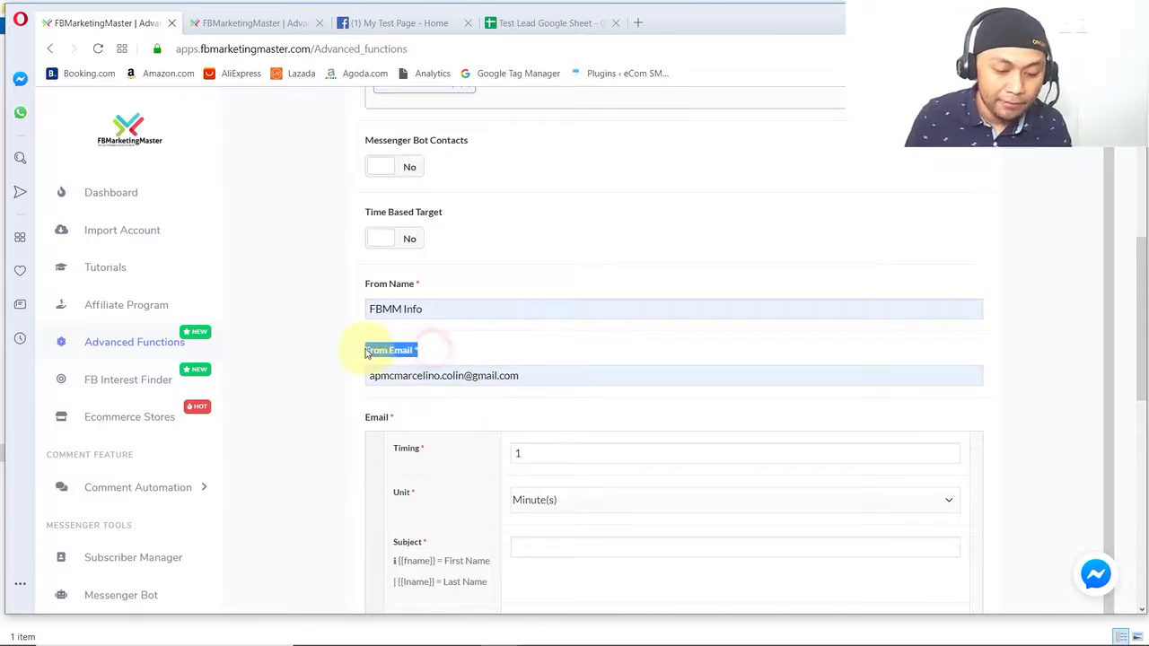
{"action": "left_click", "coordinate": [435, 375]}
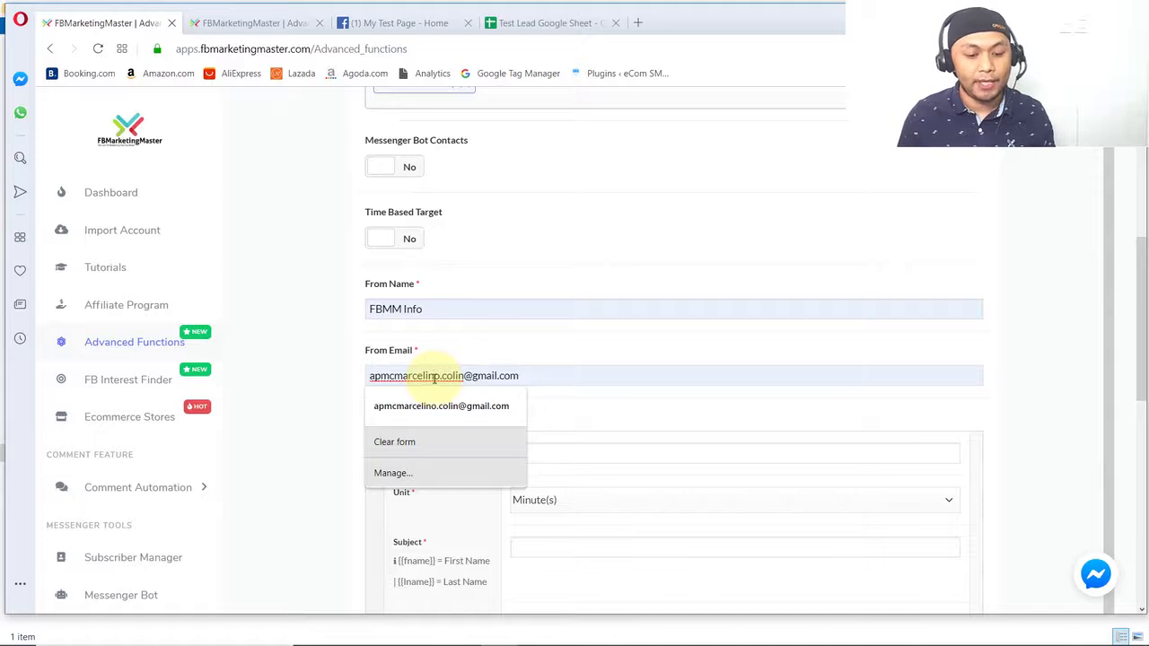
{"action": "left_click", "coordinate": [455, 350]}
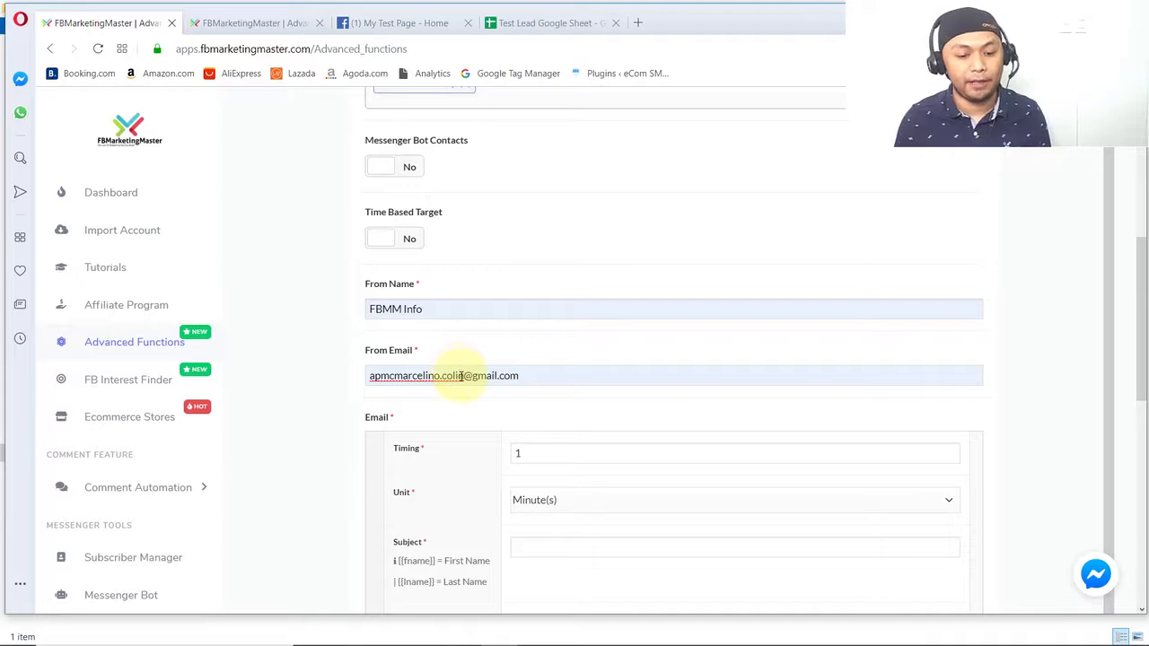
{"action": "left_click", "coordinate": [462, 377]}
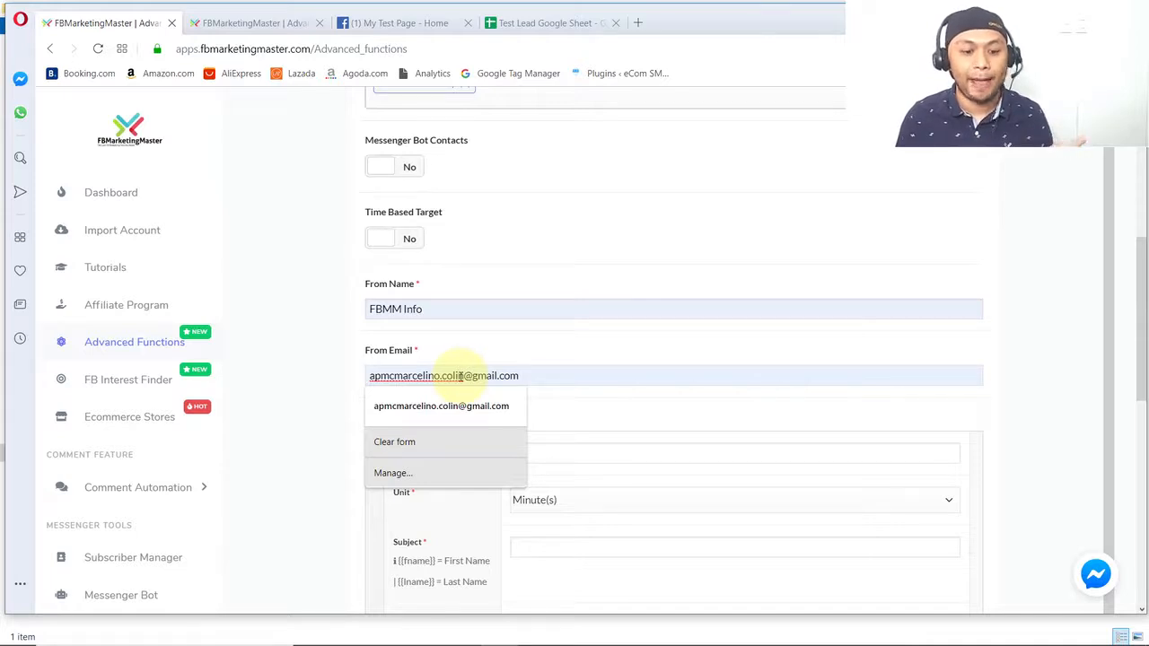
{"action": "left_click", "coordinate": [575, 394]}
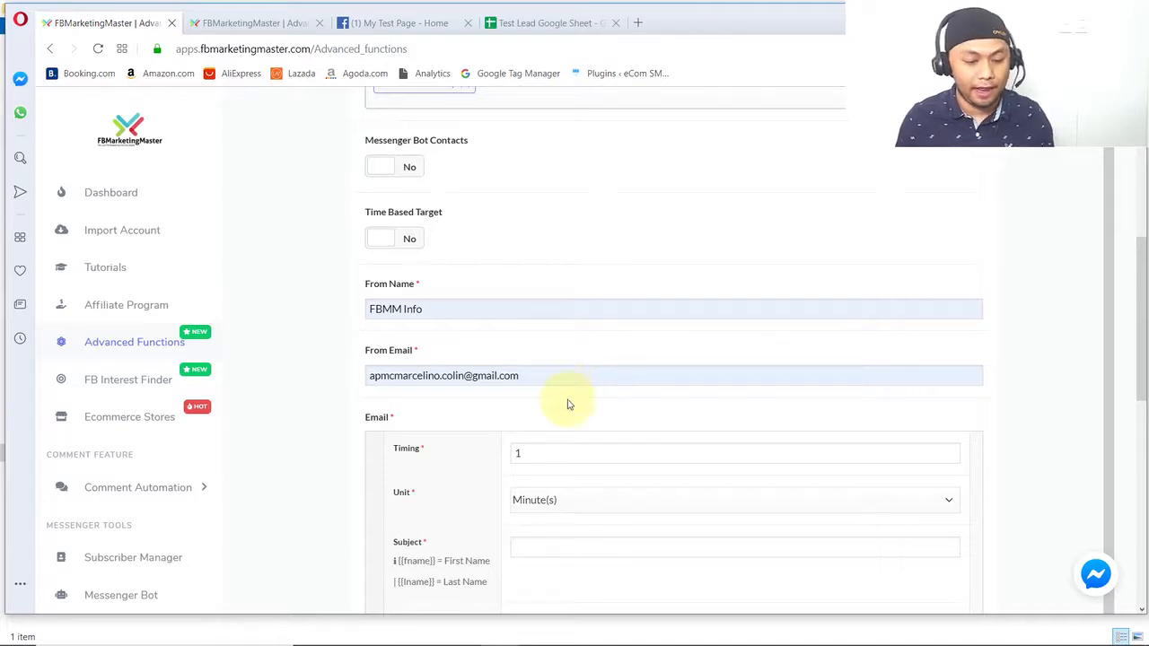
- Check the first email's timing and enter "{{fname}} ! Here's your coupon code" as its subject
{"action": "scroll", "coordinate": [485, 370], "scroll_direction": "down", "scroll_amount": 2}
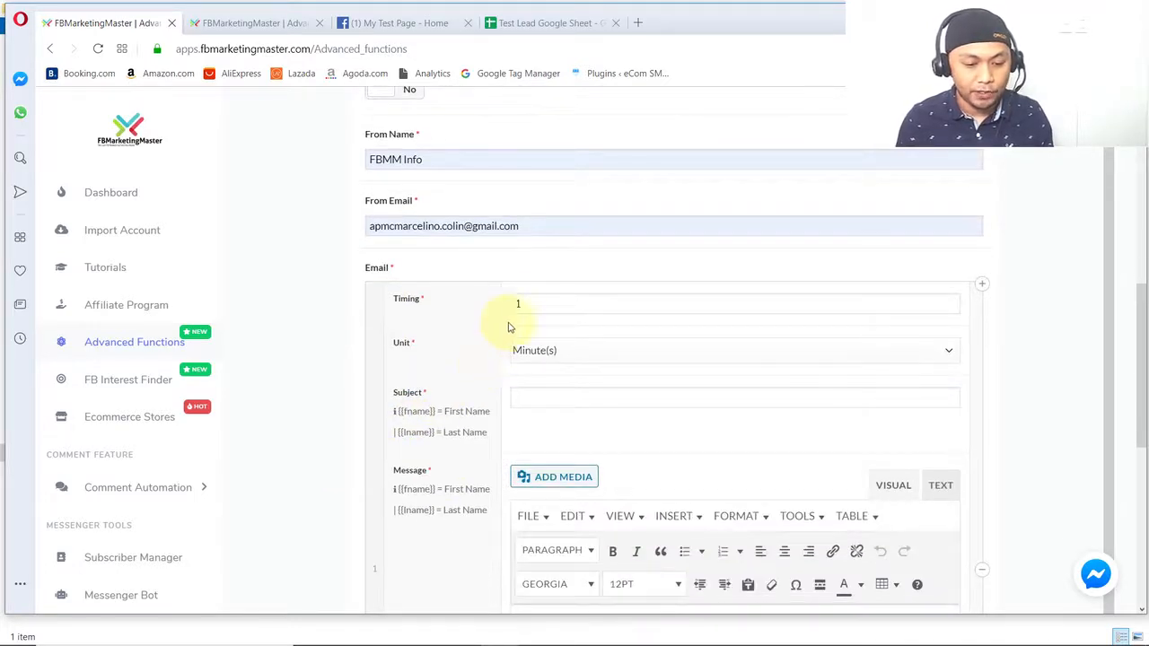
{"action": "left_click", "coordinate": [529, 302]}
{"action": "left_click", "coordinate": [485, 267]}
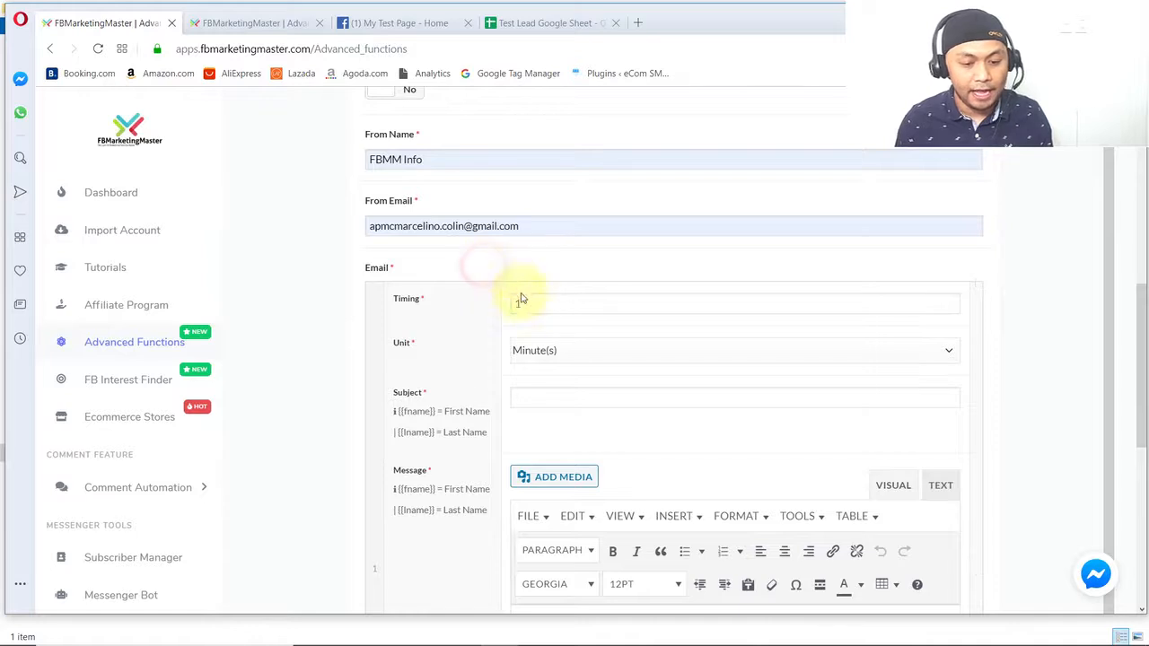
{"action": "scroll", "coordinate": [534, 298], "scroll_direction": "down", "scroll_amount": 1}
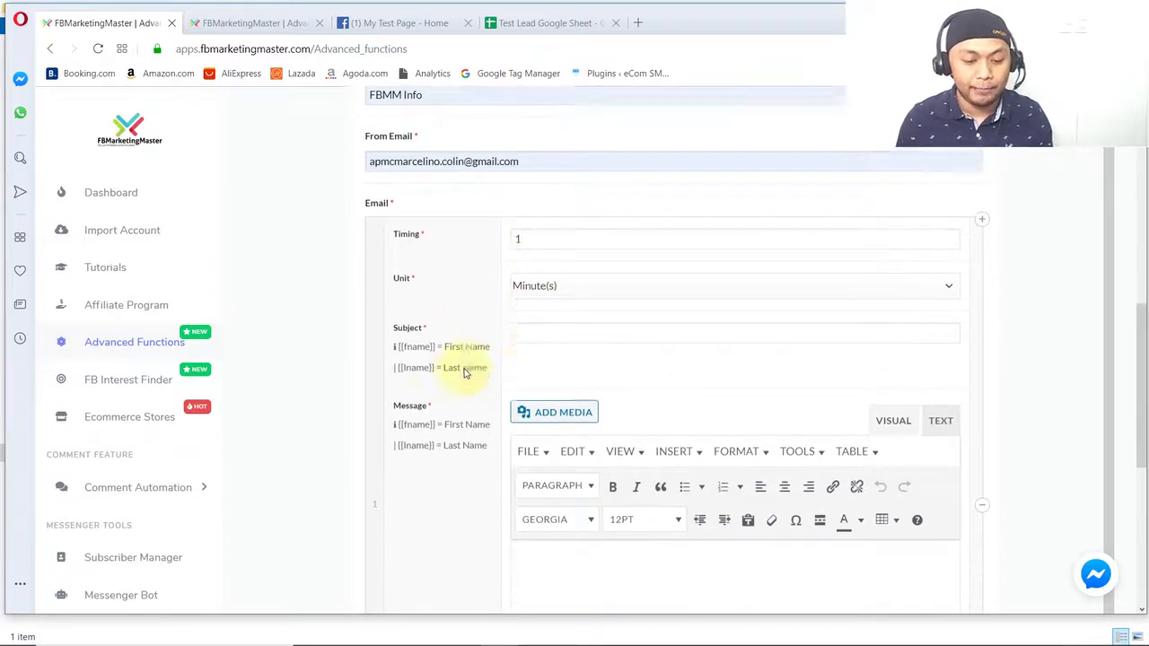
{"action": "left_click", "coordinate": [538, 321]}
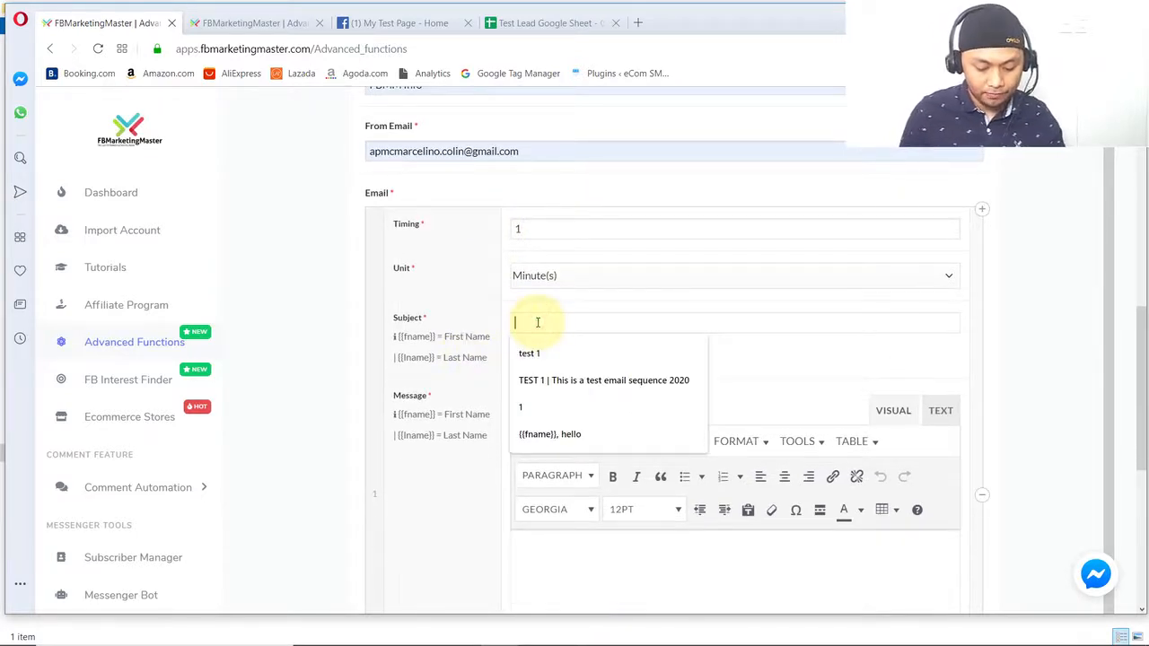
{"action": "left_click_drag", "start_coordinate": [437, 337], "coordinate": [549, 332]}
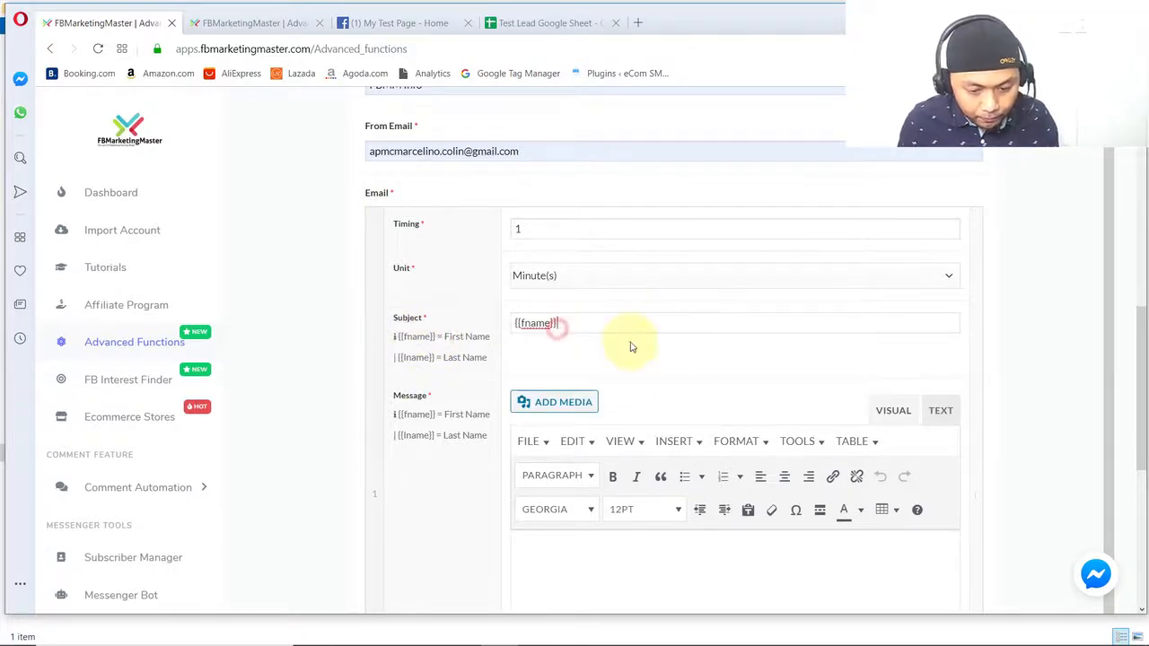
{"action": "type", "text": "{ Here"}
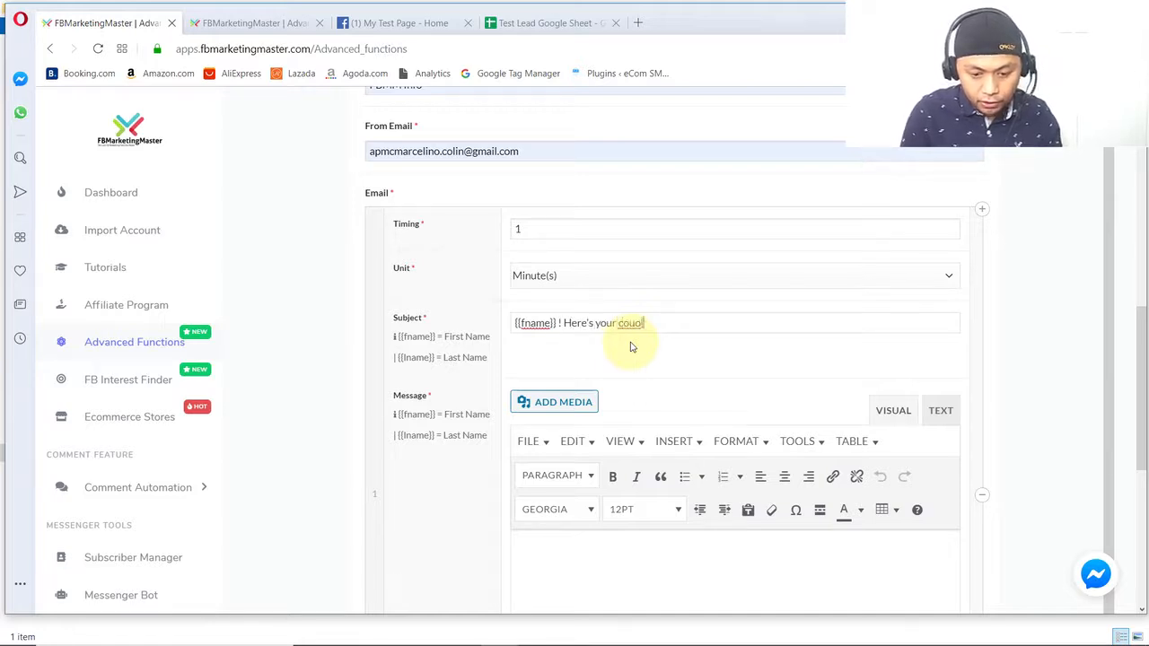
{"action": "type", "text": "'s your coupon code"}
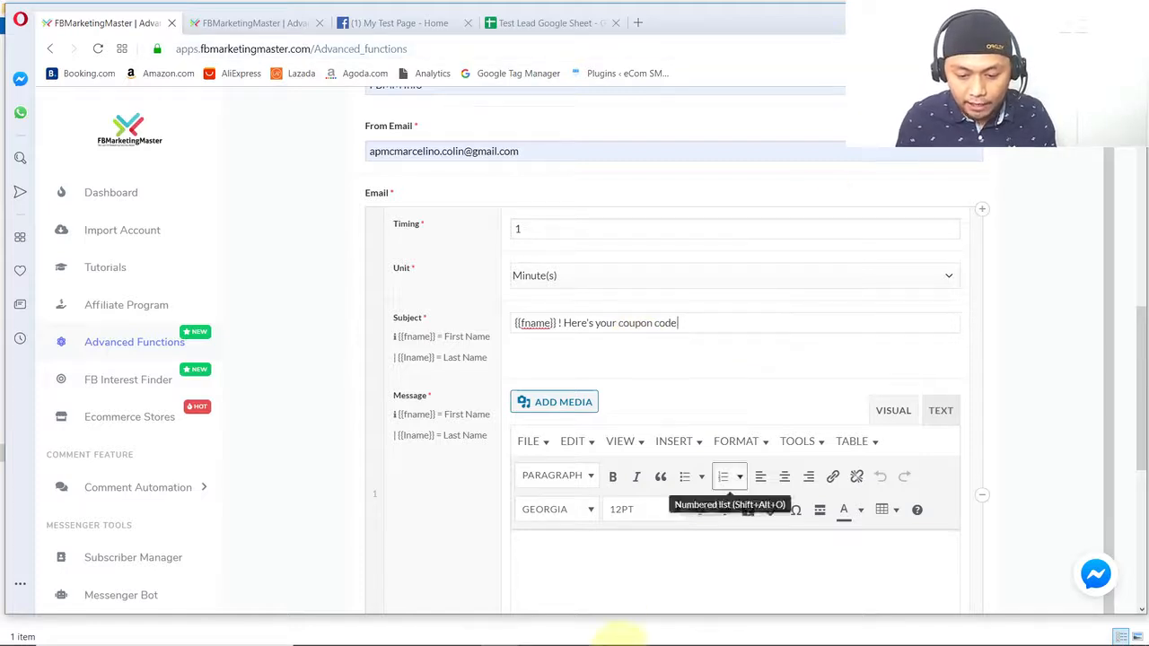
- Copy the down-pointing hand emoji from the emoji extension in Chrome and append it to the email subject in the Opera window
{"action": "mouse_move", "coordinate": [647, 638]}
{"action": "mouse_move", "coordinate": [579, 634]}
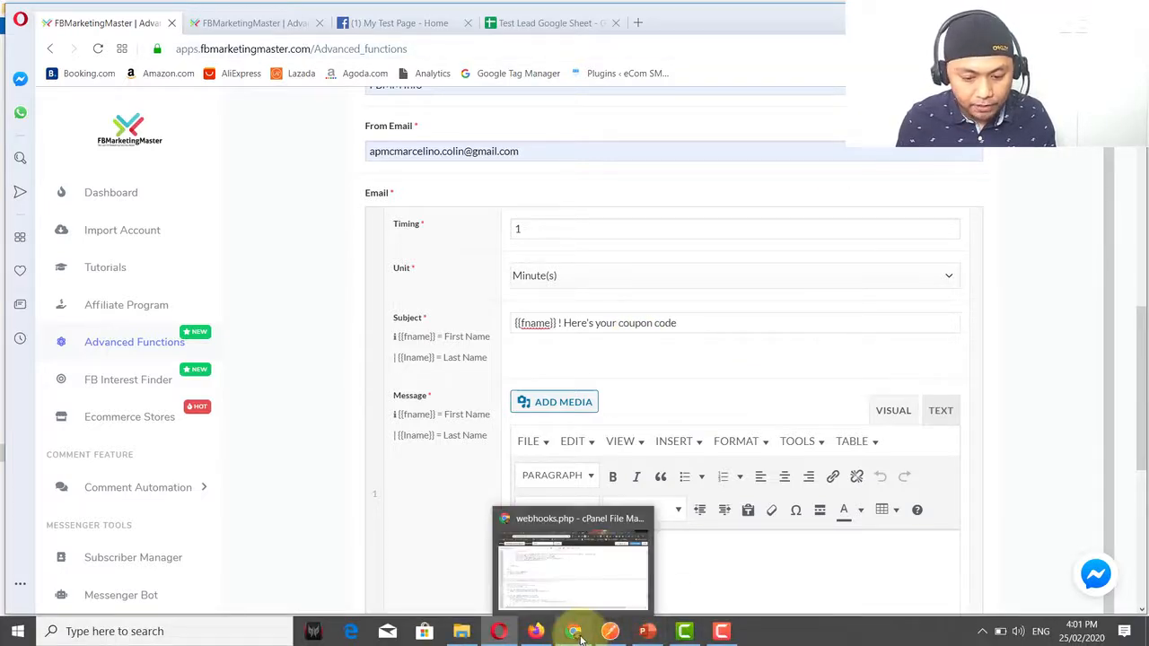
{"action": "left_click", "coordinate": [575, 552]}
{"action": "key", "text": "ctrl+t"}
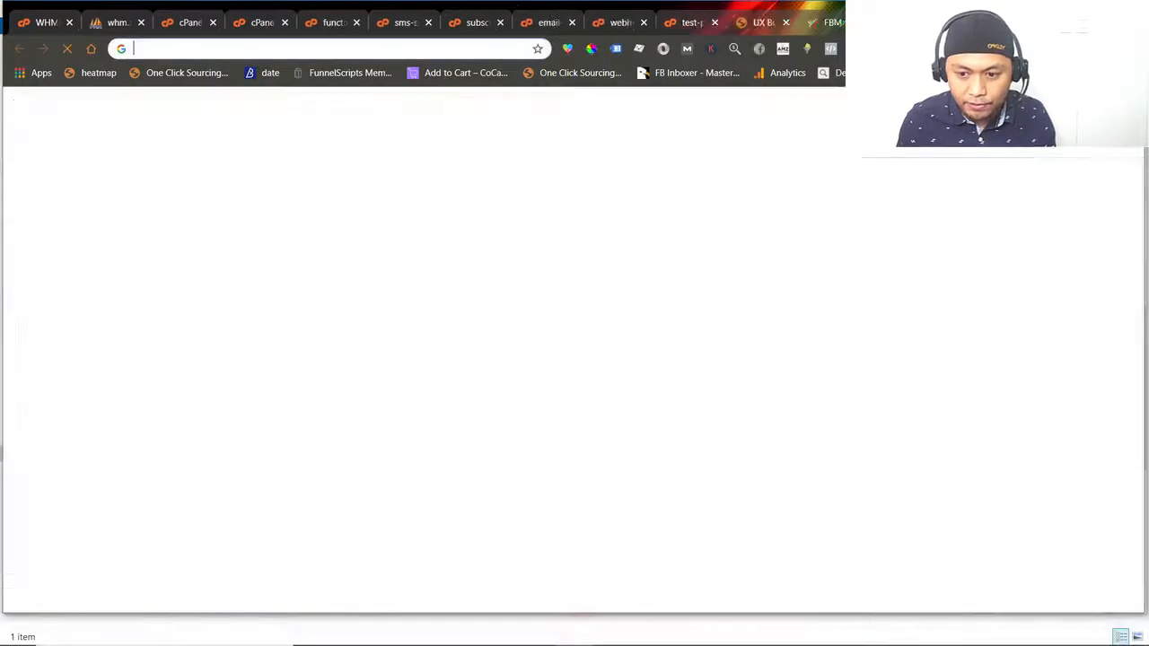
{"action": "left_click", "coordinate": [567, 48]}
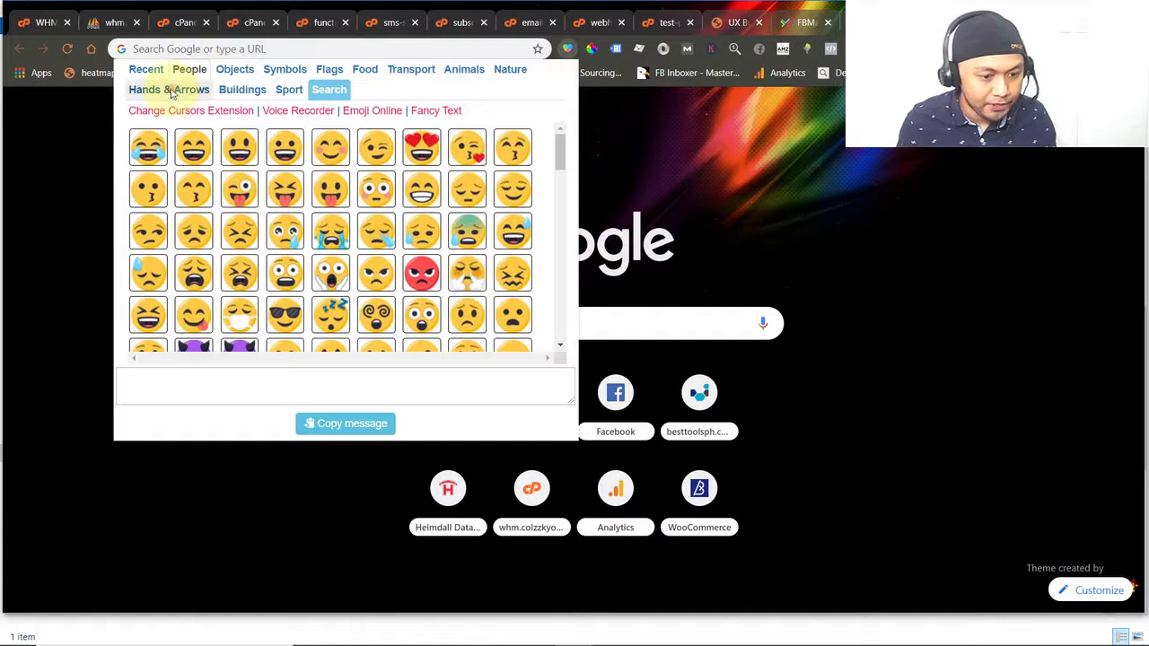
{"action": "left_click", "coordinate": [170, 88]}
{"action": "left_click", "coordinate": [198, 188]}
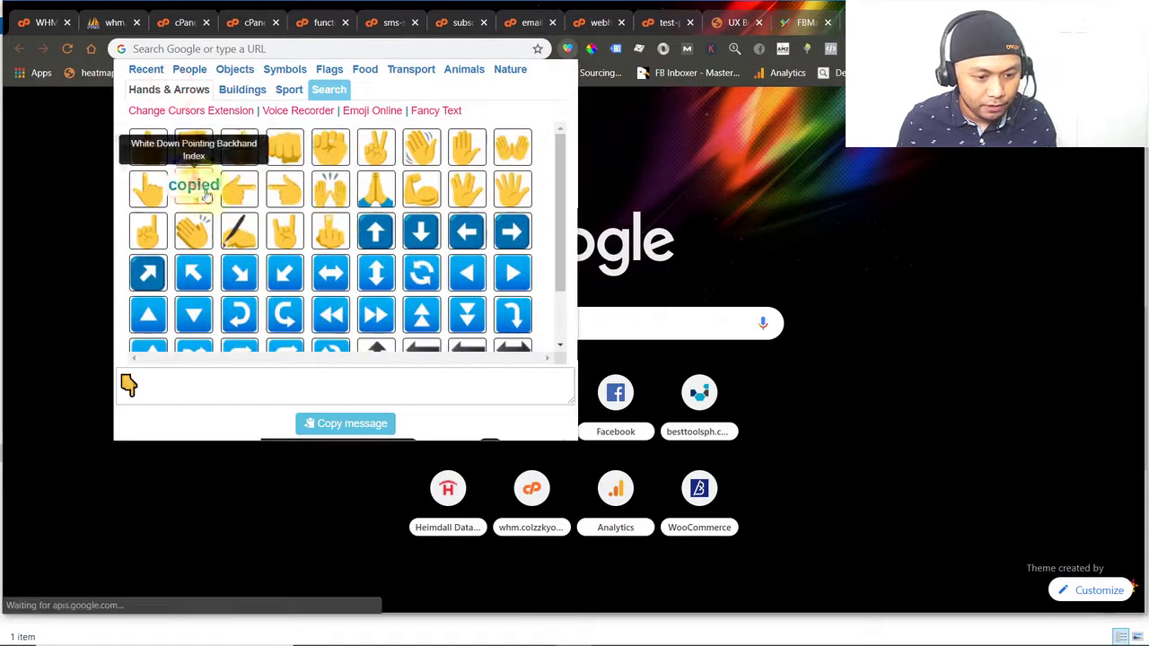
{"action": "key", "text": "alt+Tab"}
{"action": "left_click", "coordinate": [710, 324]}
{"action": "key", "text": "ctrl+v"}
- Begin the email message with the greeting "Congrats {{fname}}!", copying the first-name placeholder from the field hint
{"action": "scroll", "coordinate": [629, 422], "scroll_direction": "down", "scroll_amount": 2}
{"action": "left_click", "coordinate": [583, 381]}
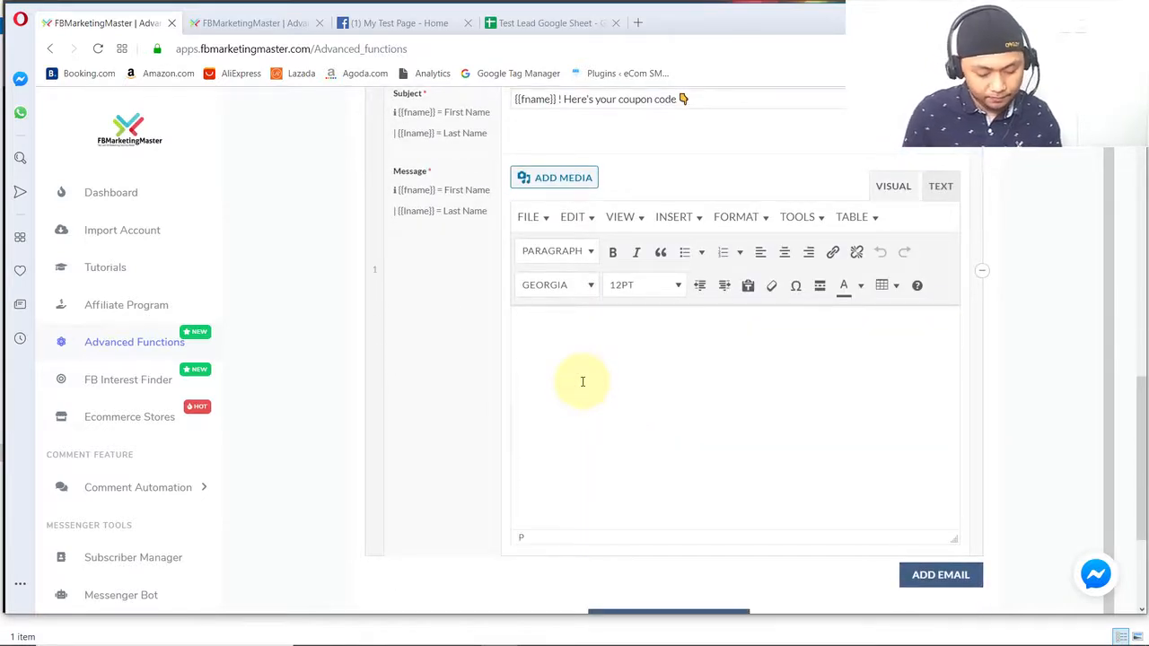
{"action": "type", "text": "Congrats"}
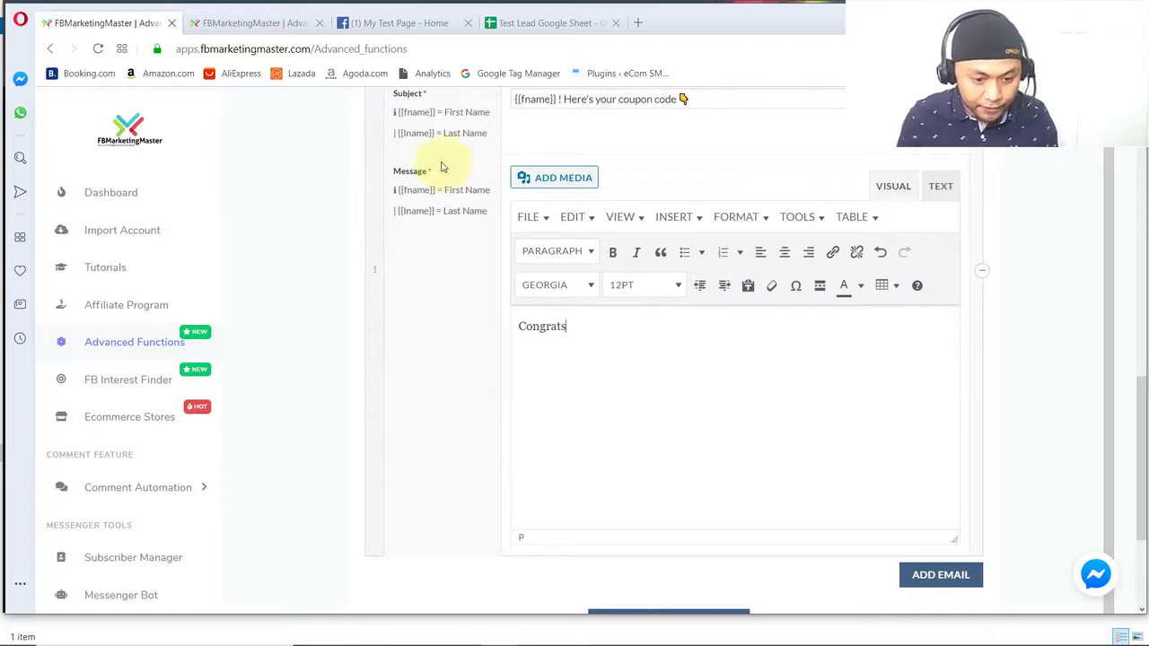
{"action": "left_click_drag", "start_coordinate": [435, 190], "coordinate": [400, 193]}
{"action": "type", "text": "rats"}
{"action": "key", "text": "ctrl+c"}
{"action": "left_click", "coordinate": [619, 331]}
{"action": "key", "text": "ctrl+v"}
{"action": "type", "text": "!  "}
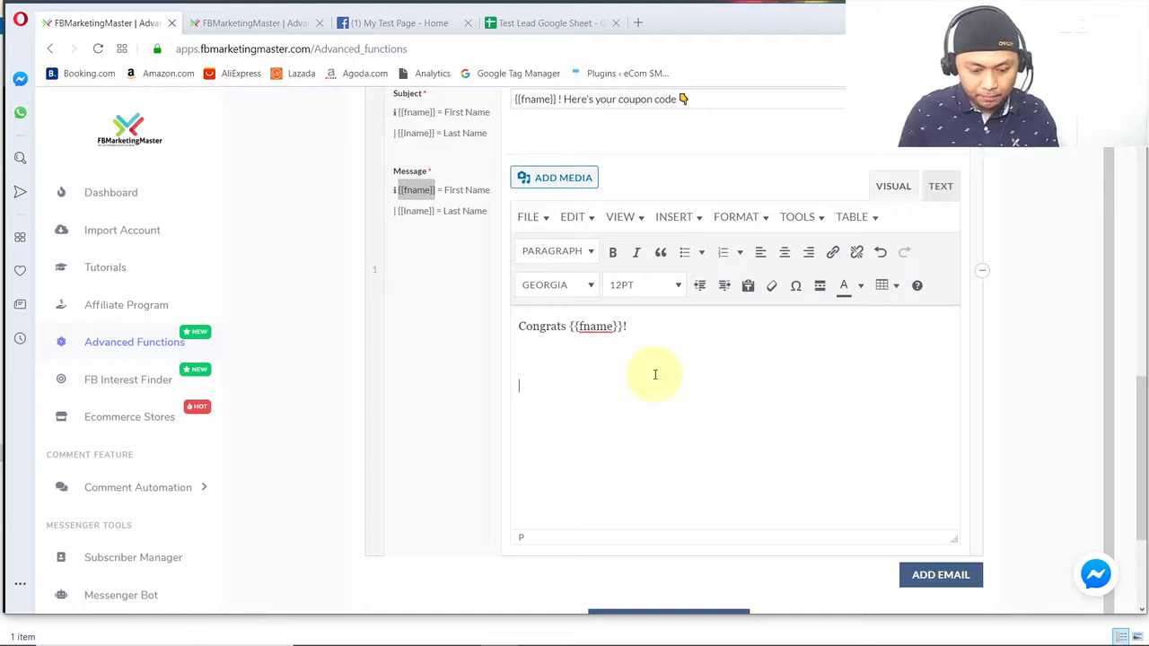
{"action": "type", "text": "Here's your coupon code"}
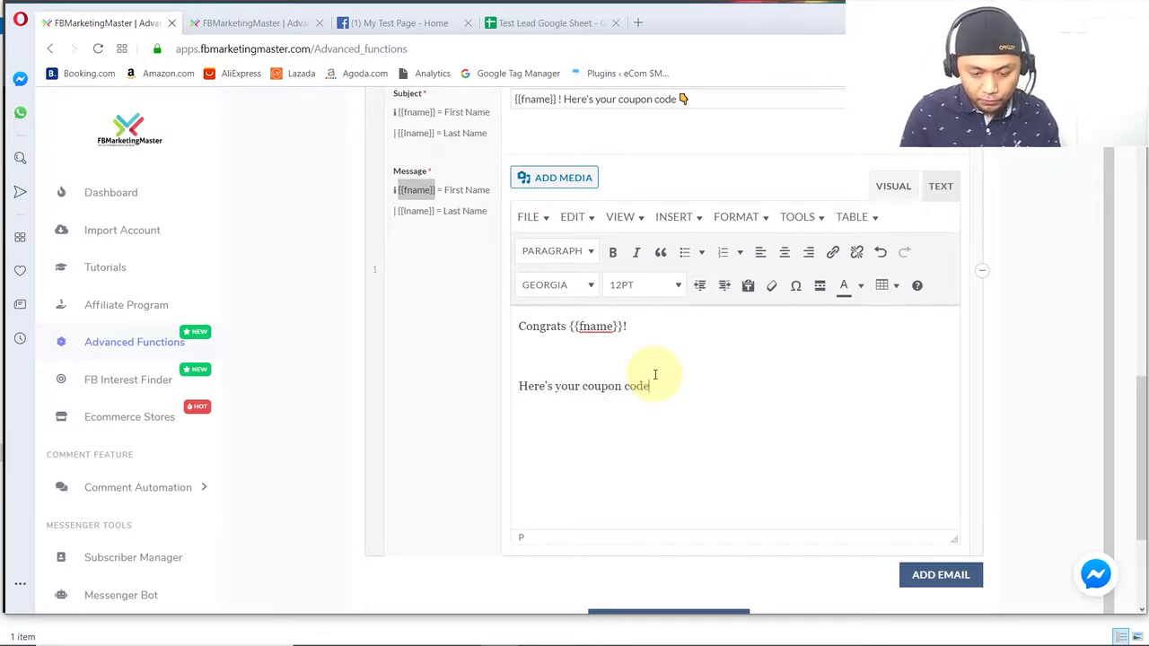
{"action": "type", "text": ": IAMA"}
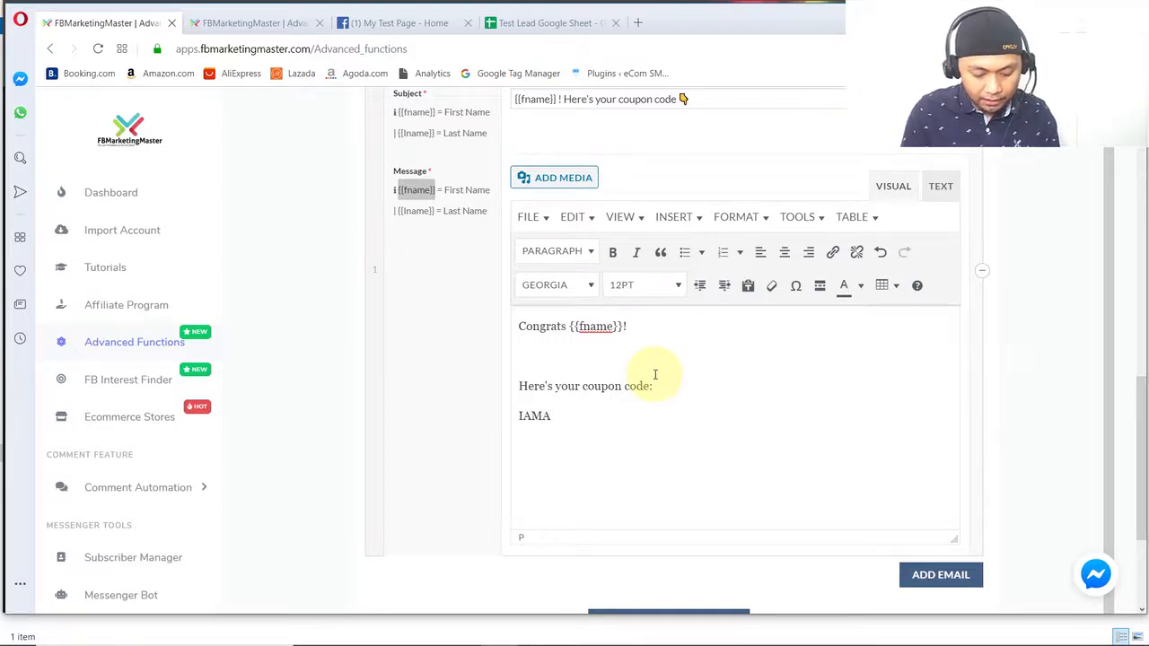
{"action": "type", "text": "75COUPONCODE"}
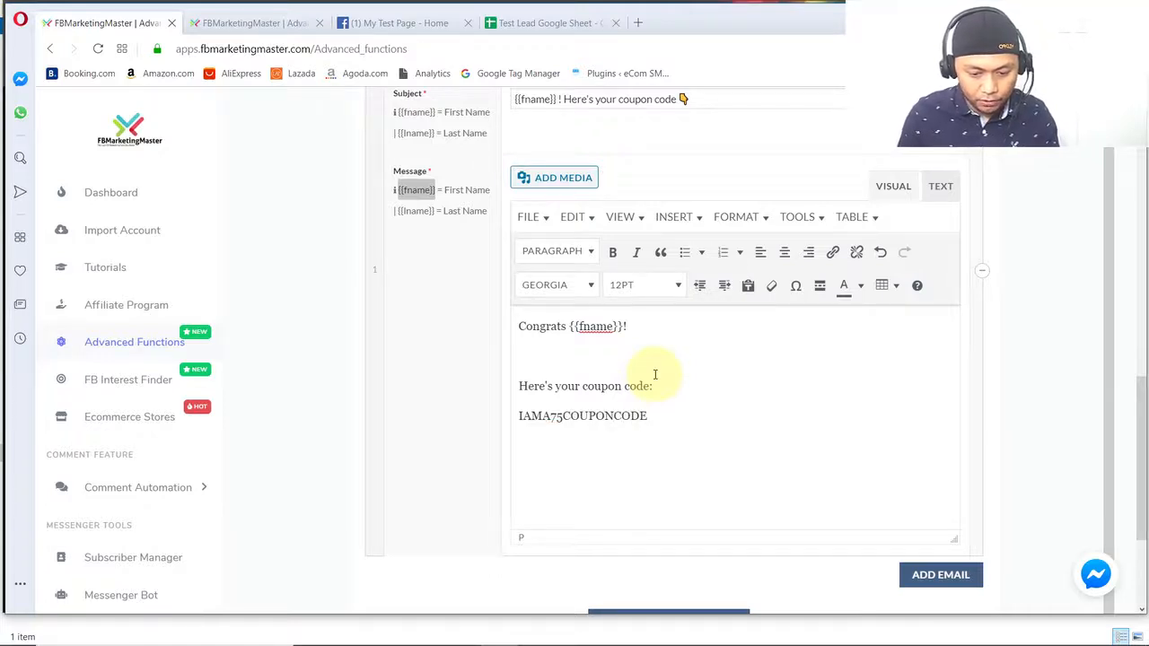
- Add the line "Here's your coupon code:" with the code IAMA75COUPONCODE in bold on the line below it
{"action": "left_click_drag", "start_coordinate": [665, 416], "coordinate": [449, 416]}
{"action": "key", "text": "ctrl+b"}
{"action": "left_click", "coordinate": [683, 418]}
{"action": "key", "text": "Return"}
{"action": "key", "text": "Return"}
{"action": "key", "text": "ctrl+b"}
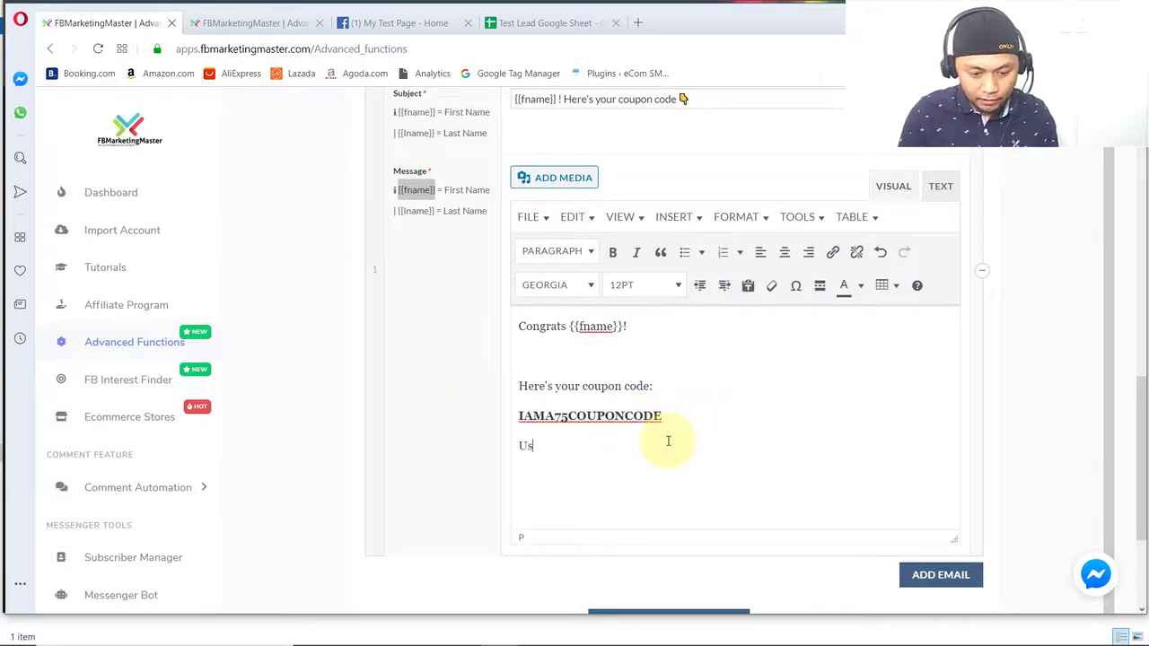
{"action": "type", "text": "Use that to purchase"}
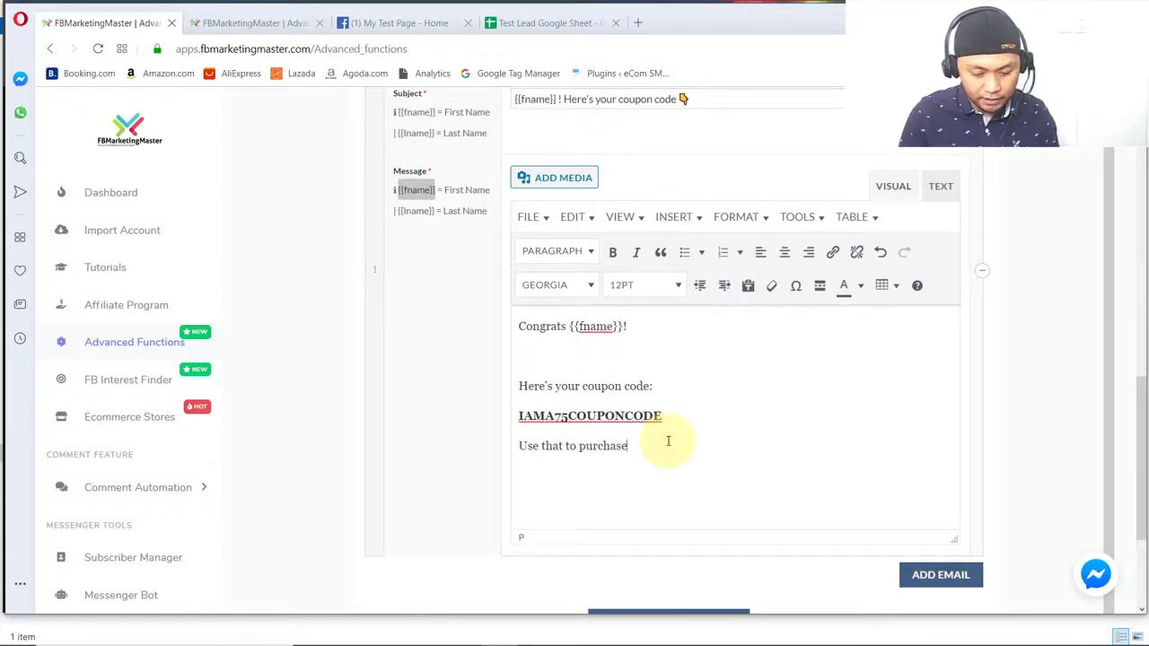
{"action": "type", "text": " any"}
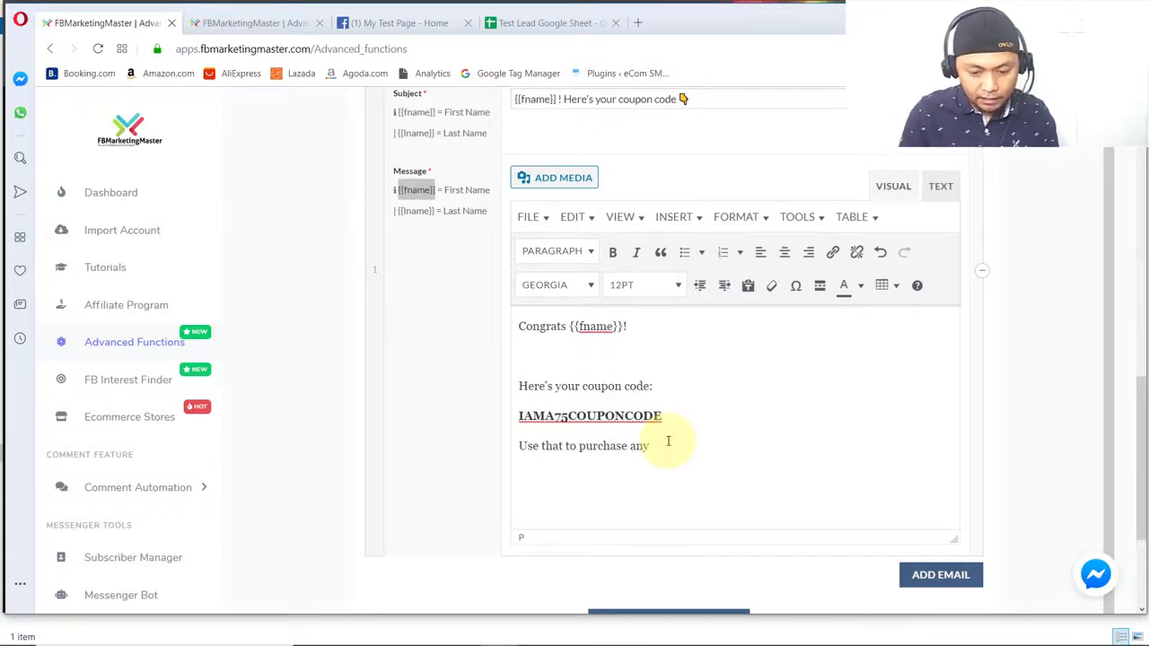
{"action": "type", "text": "thing you like on our store:"}
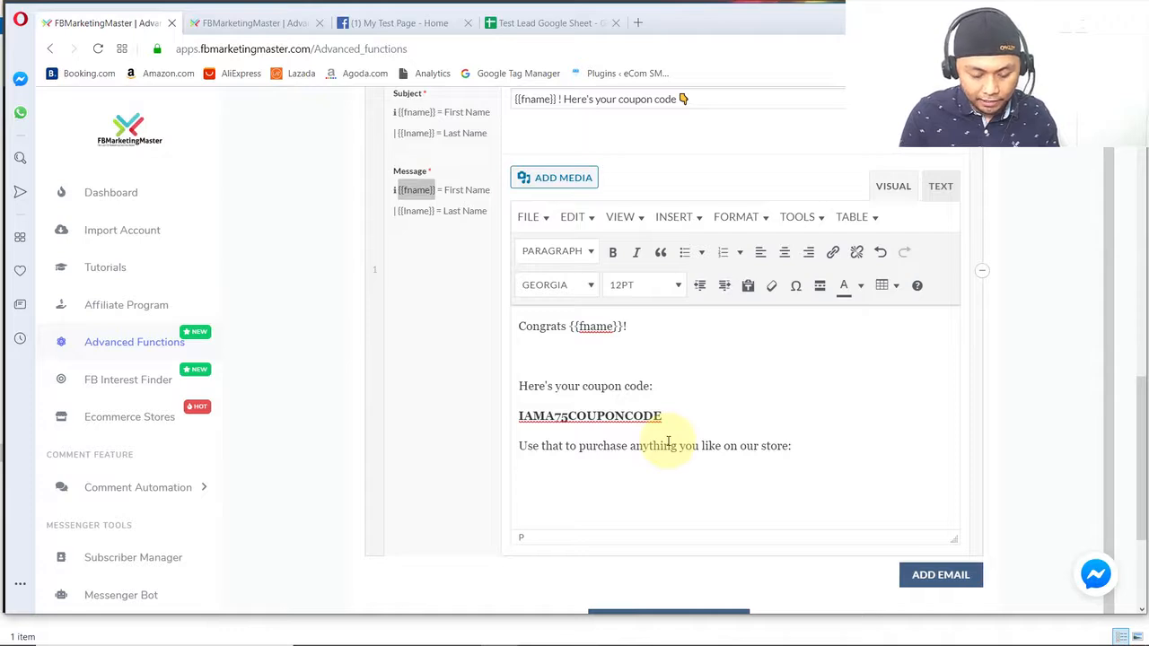
{"action": "type", "text": "s://mysho"}
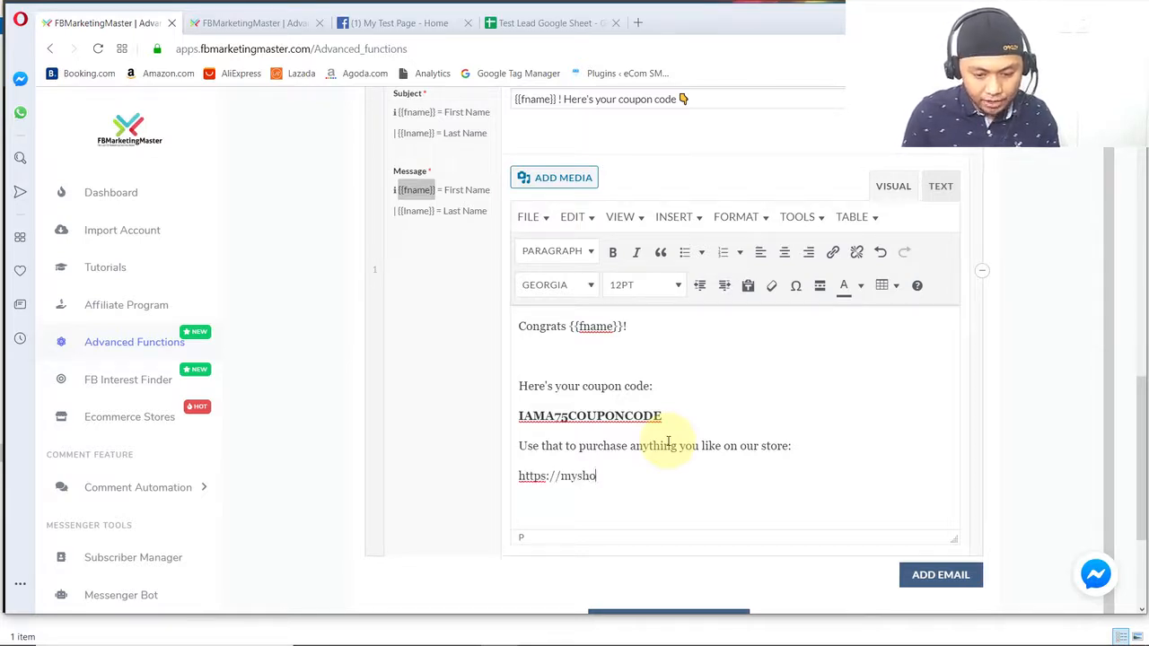
{"action": "type", "text": "pph.com"}
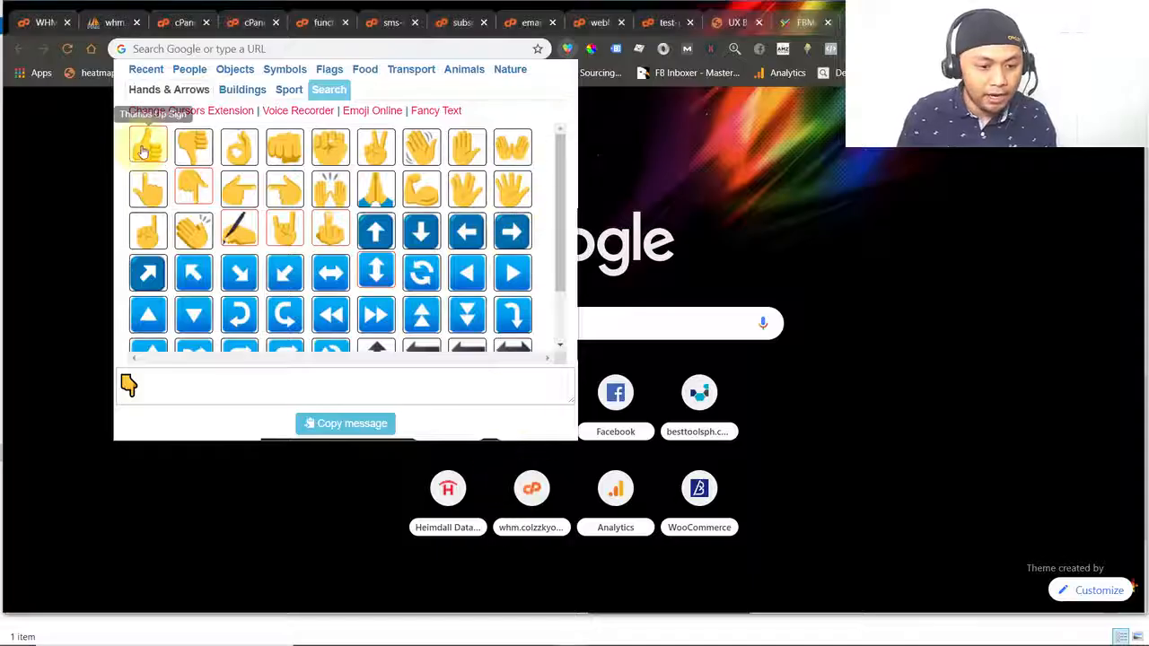
- Copy the right-pointing hand emoji from Chrome's emoji extension and insert it before the store URL in the message
{"action": "left_click", "coordinate": [227, 188]}
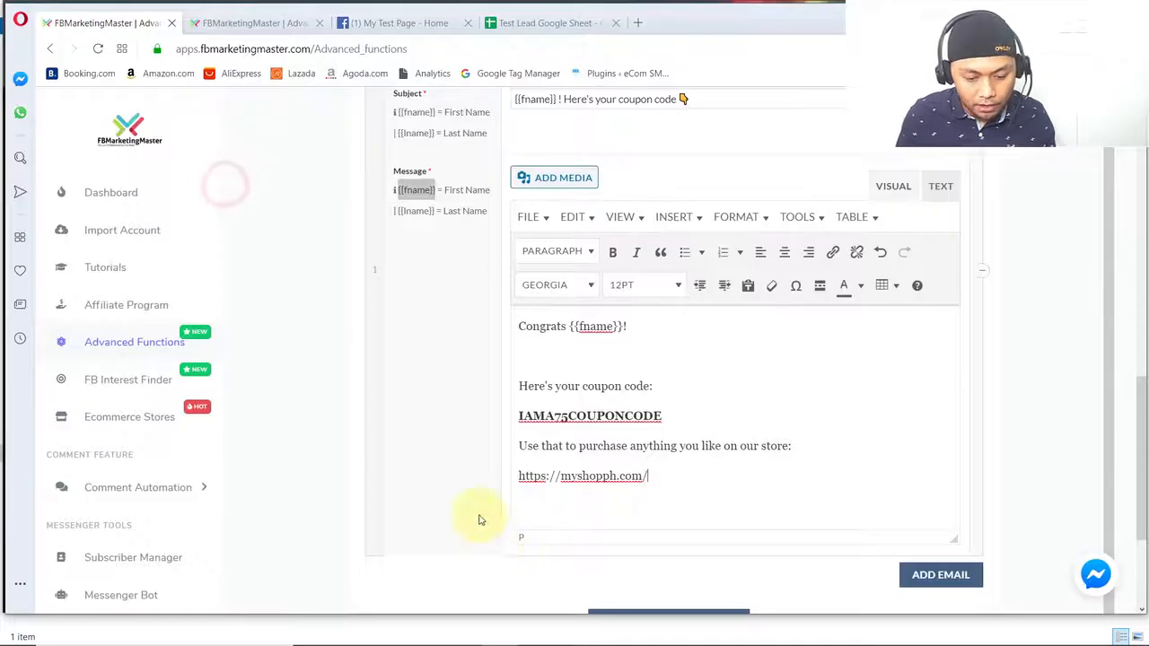
{"action": "left_click", "coordinate": [519, 477]}
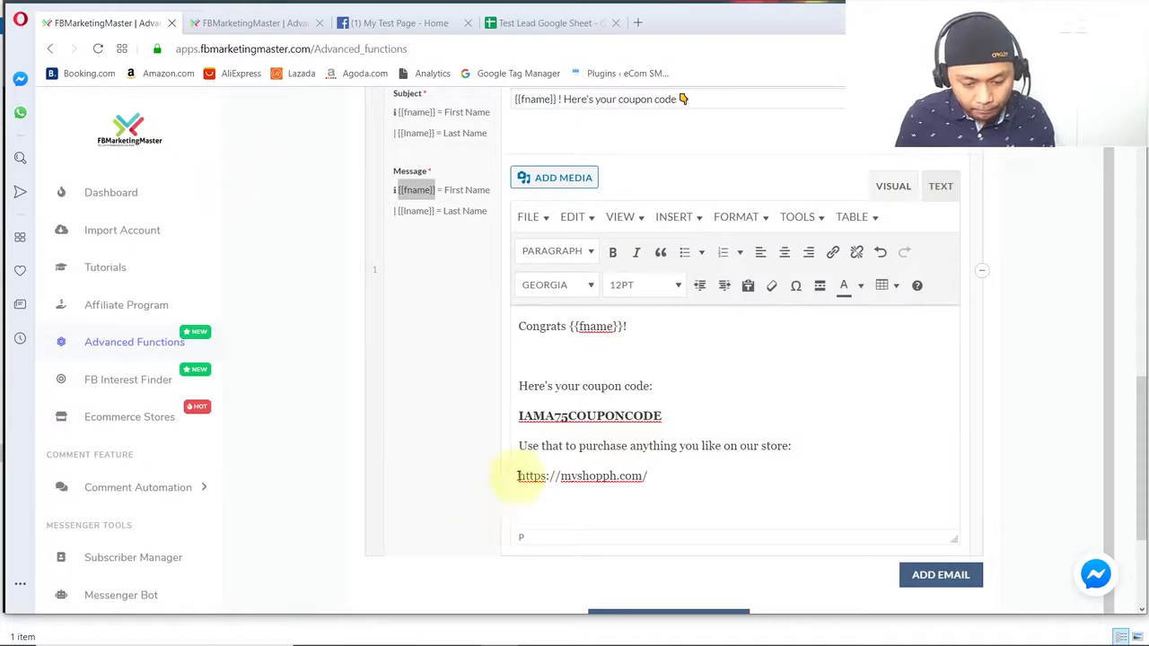
{"action": "key", "text": "ctrl+v"}
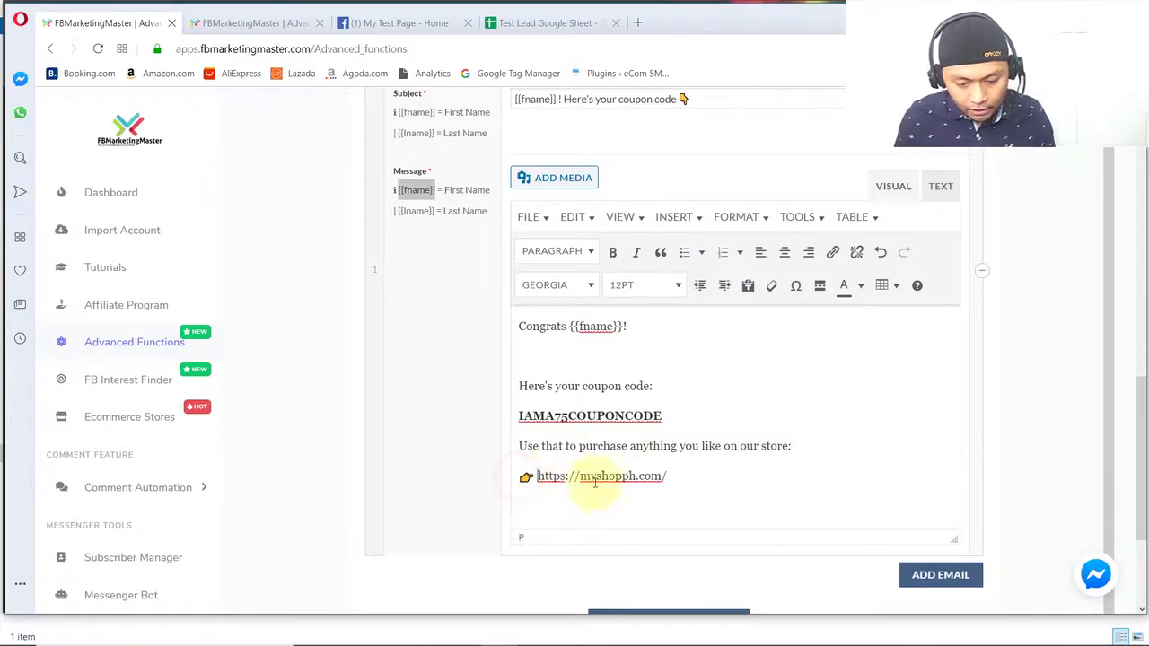
{"action": "left_click_drag", "start_coordinate": [673, 473], "coordinate": [537, 480]}
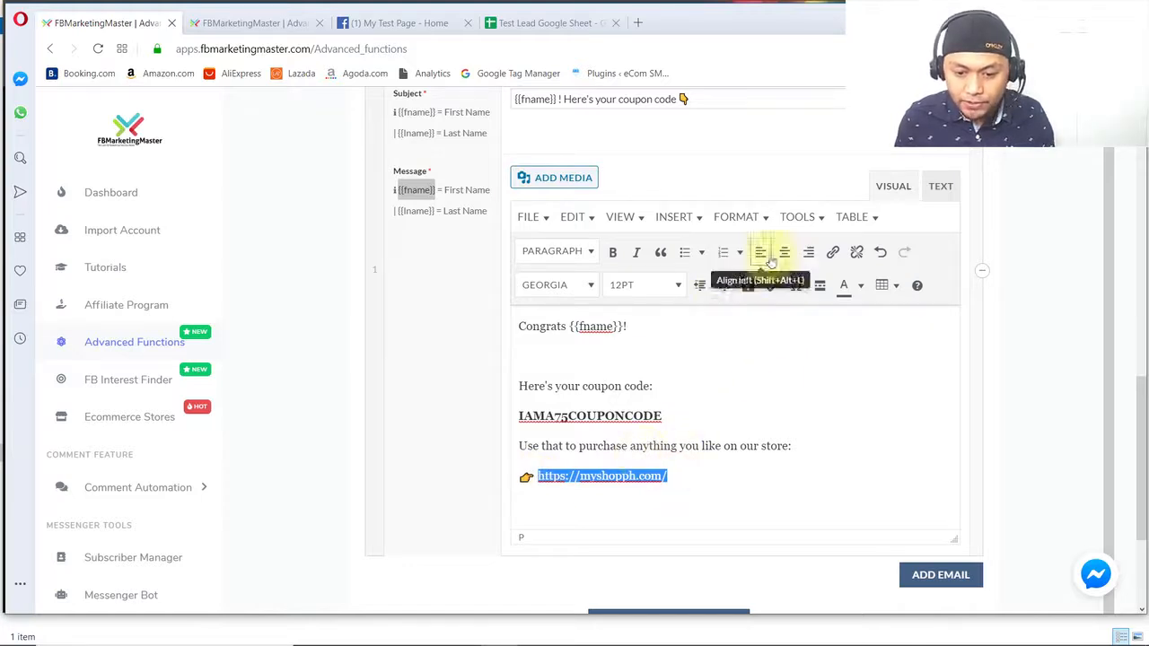
{"action": "left_click", "coordinate": [833, 252]}
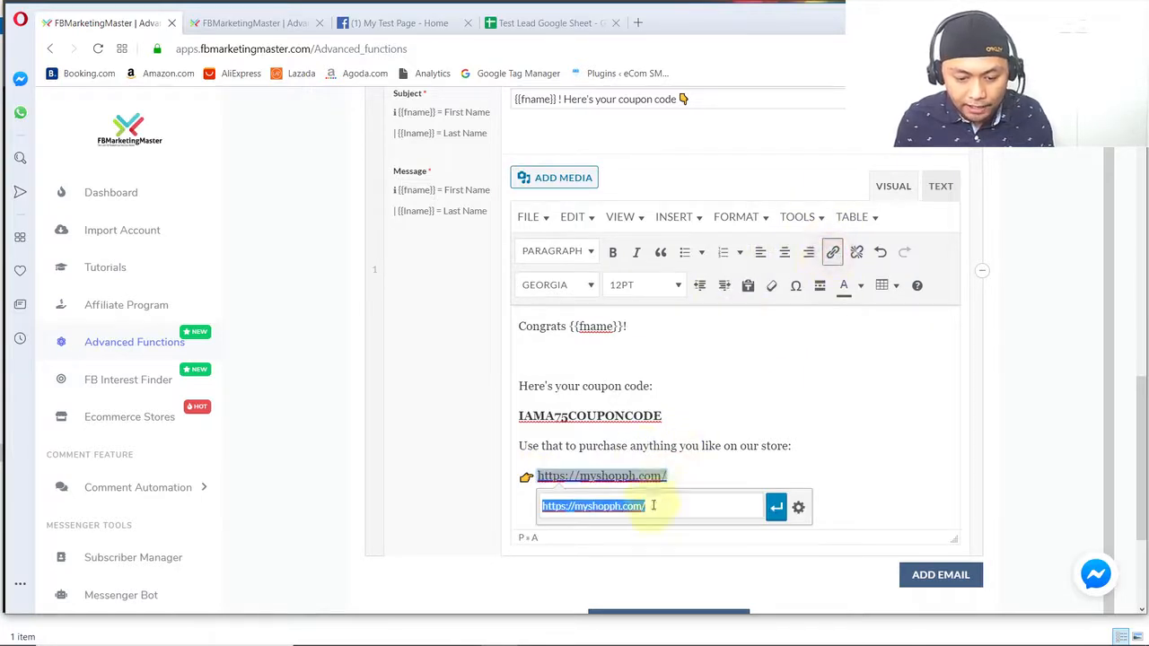
{"action": "left_click", "coordinate": [724, 509]}
{"action": "left_click", "coordinate": [776, 507]}
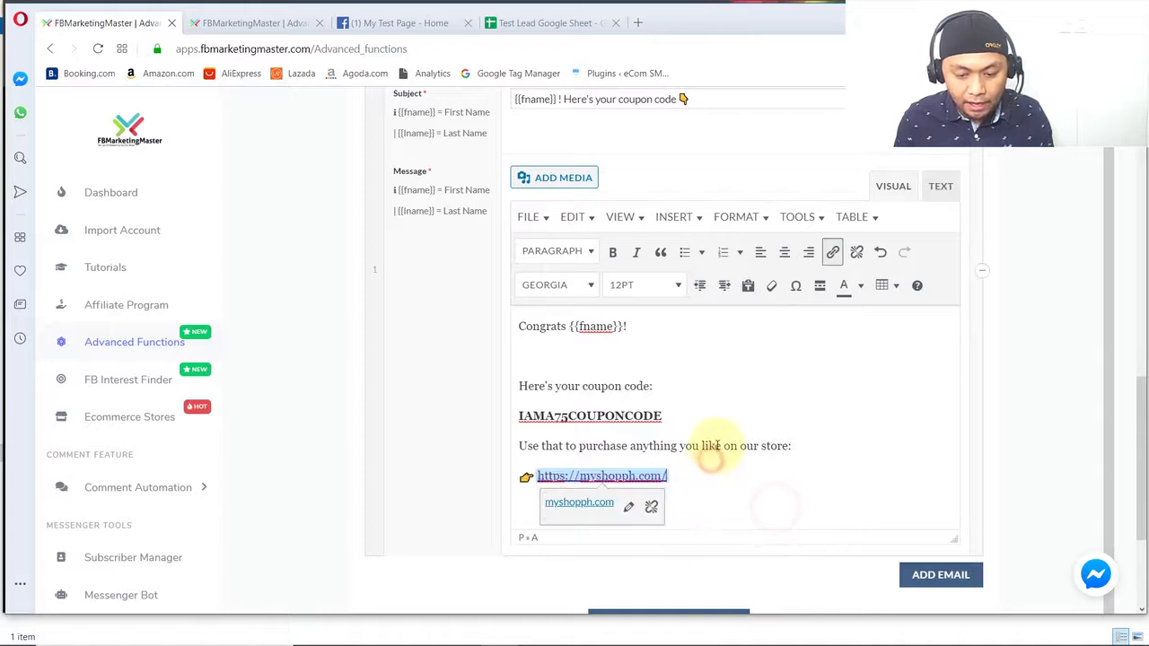
{"action": "left_click", "coordinate": [715, 447]}
{"action": "left_click", "coordinate": [657, 510]}
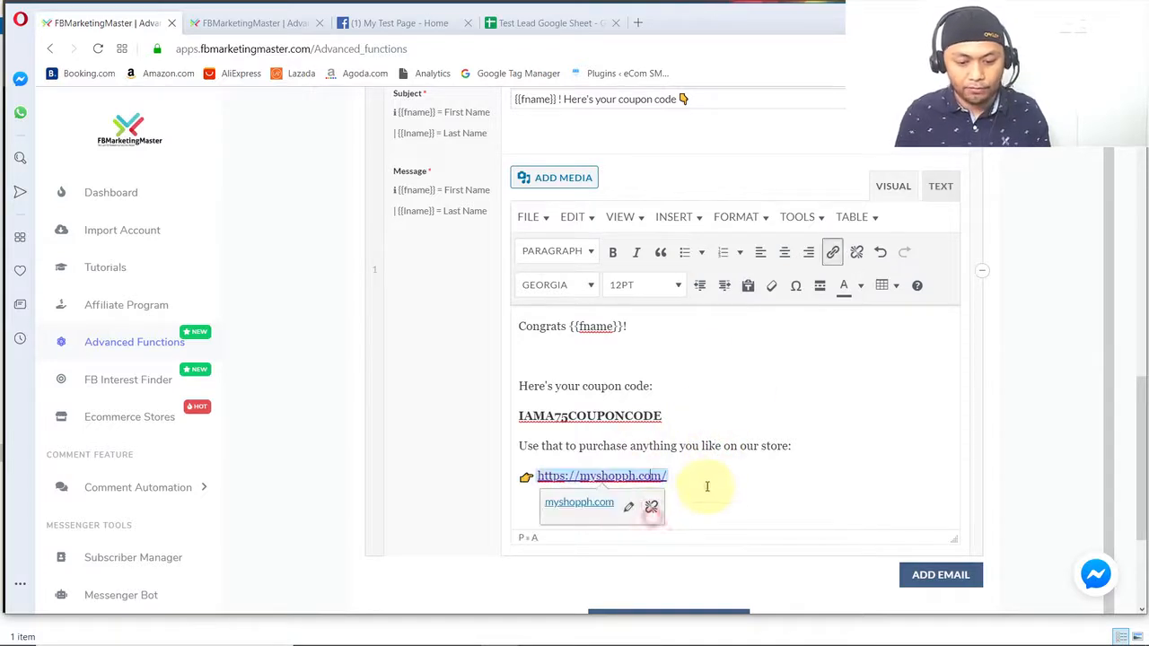
- Add the closing line "Hope you enjoy!" below the store link, with blank lines around it
{"action": "key", "text": "Return"}
{"action": "key", "text": "Return"}
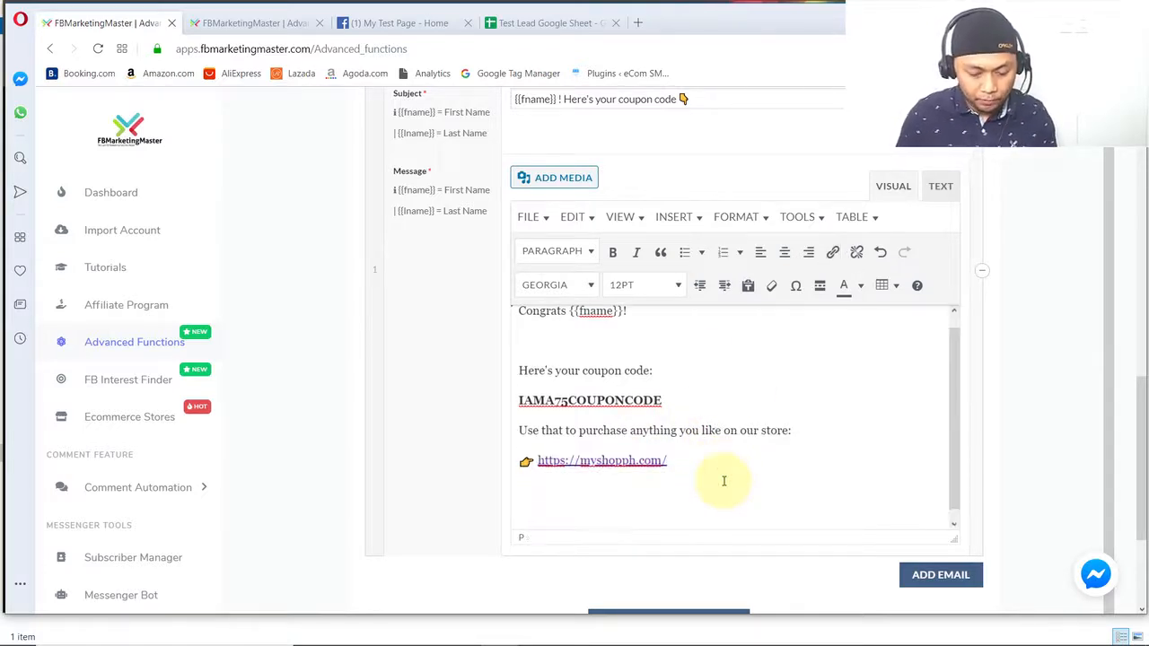
{"action": "scroll", "coordinate": [611, 501], "scroll_direction": "down", "scroll_amount": 1}
{"action": "type", "text": "Ho"}
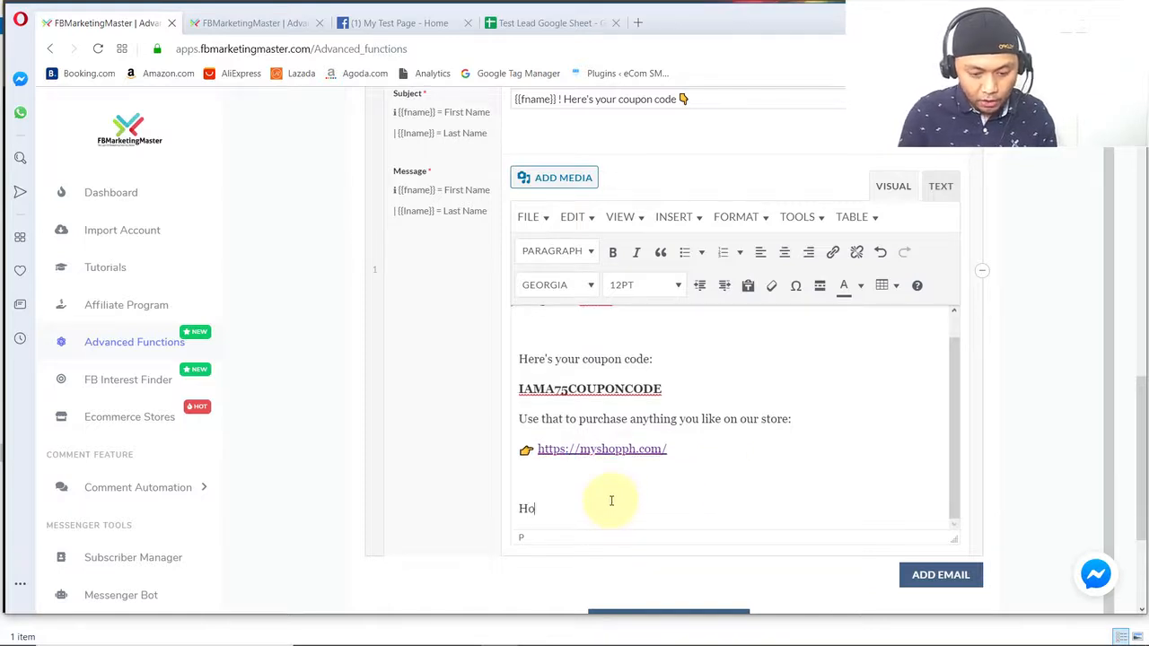
{"action": "type", "text": "pe you enjoy!"}
{"action": "key", "text": "Return"}
{"action": "key", "text": "Return"}
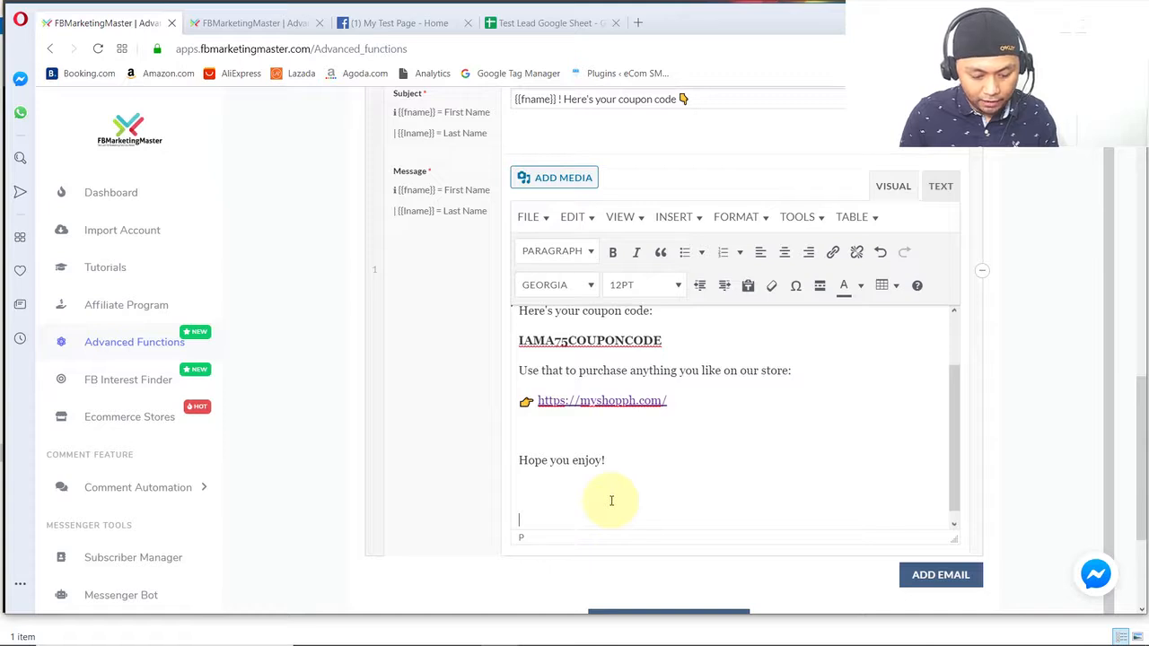
- Add the sign-off "Sincerly Youts," followed by the sender's first name and the title Admin on separate lines
{"action": "type", "text": "Sincerly "}
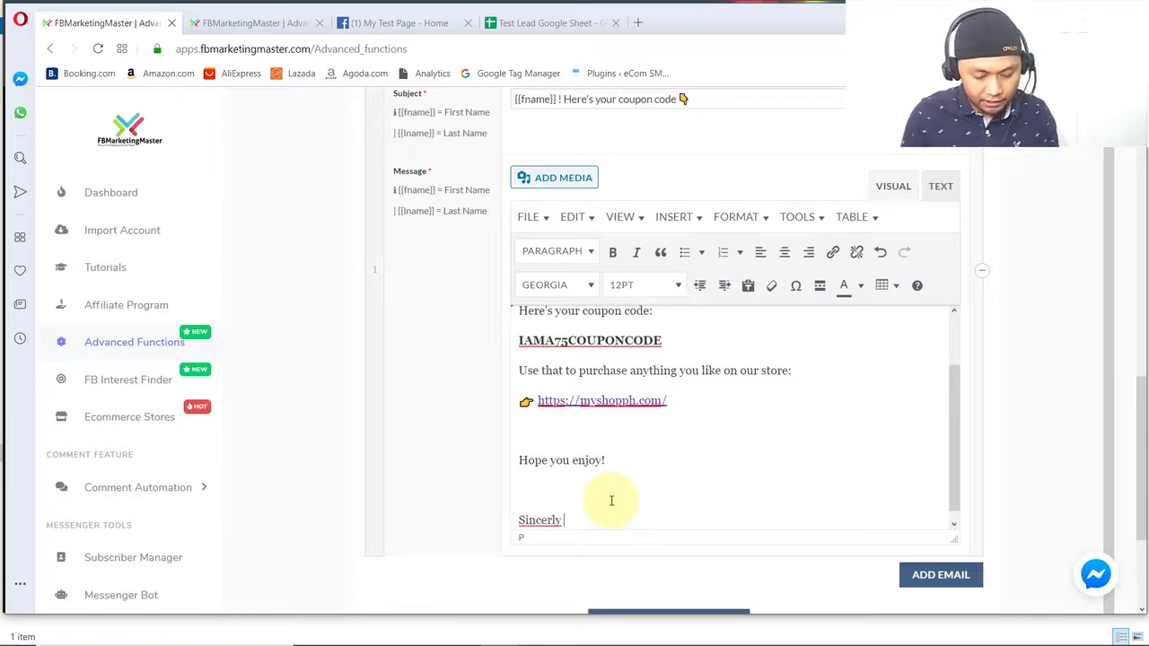
{"action": "type", "text": "Youts,"}
{"action": "key", "text": "Return"}
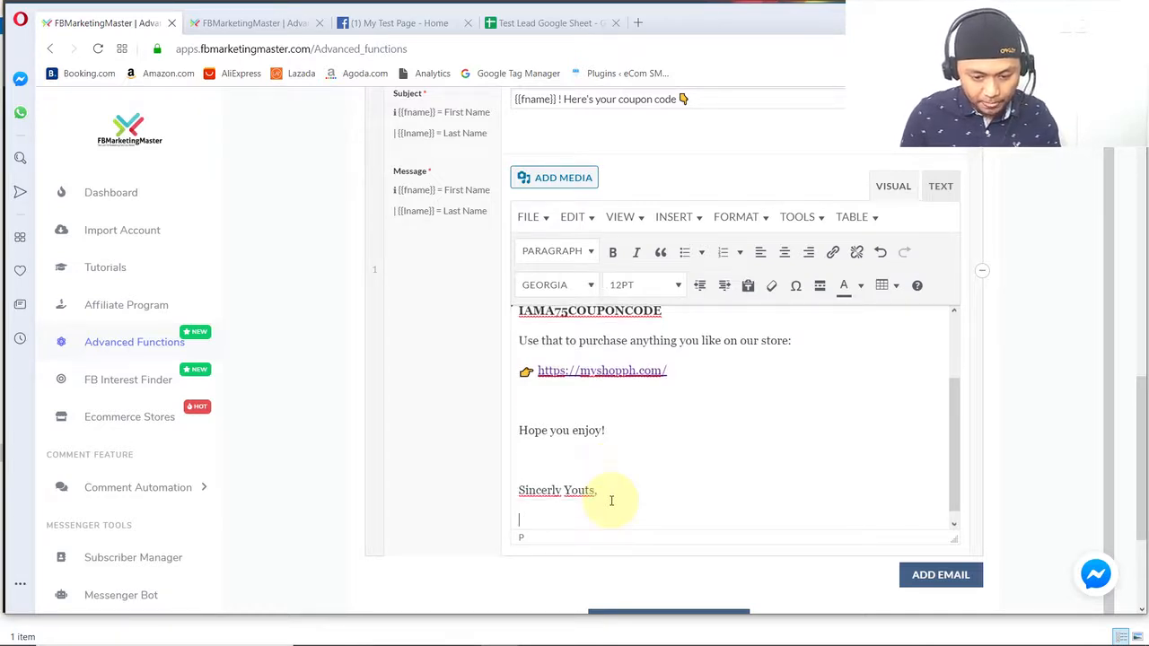
{"action": "type", "text": "Colin"}
{"action": "key", "text": "Return"}
{"action": "type", "text": "Admin"}
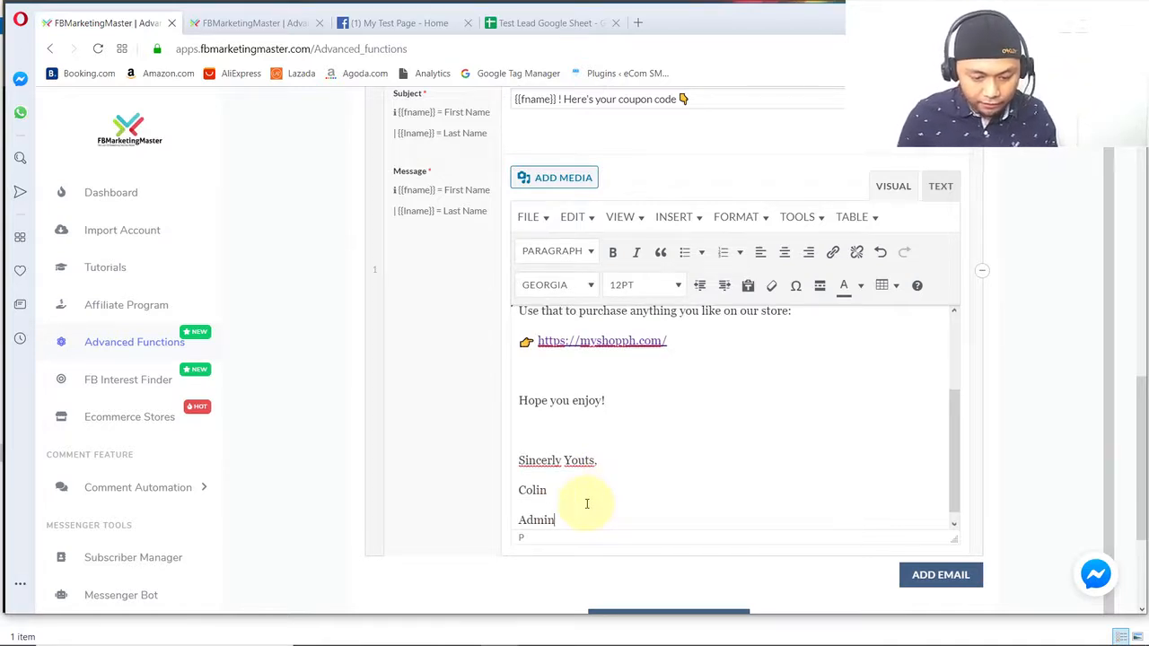
{"action": "key", "text": "Return"}
{"action": "key", "text": "BackSpace"}
{"action": "key", "text": "BackSpace"}
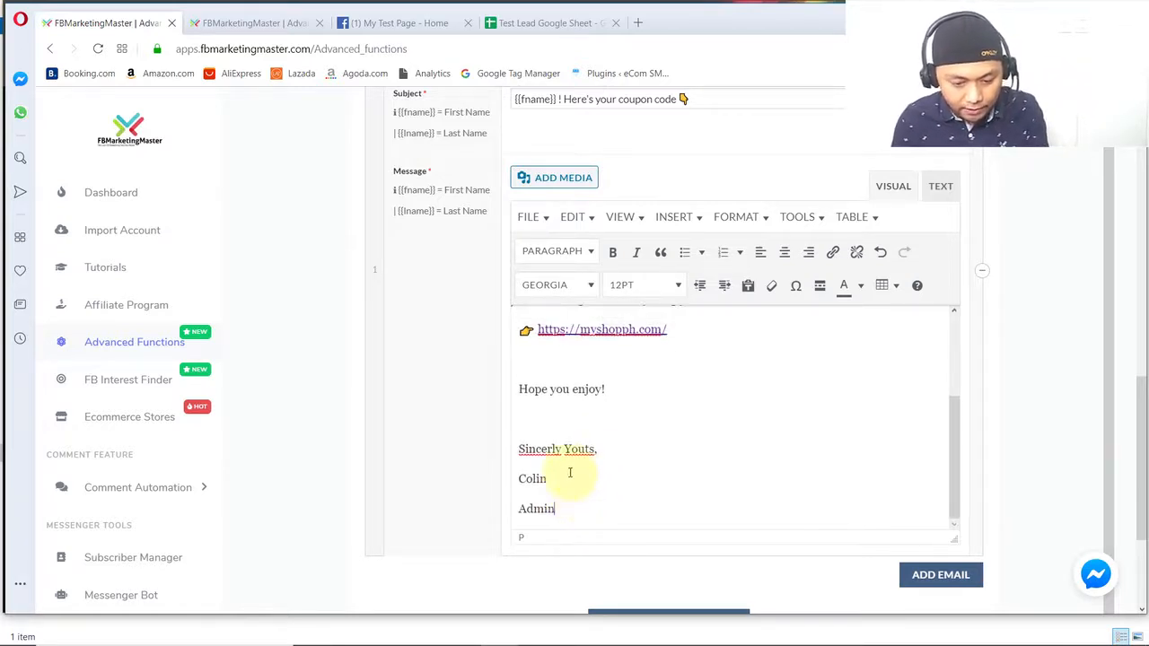
- Correct "Youts" to "Yours" in the sign-off and complete the title as "Admin"
{"action": "left_click", "coordinate": [588, 450]}
{"action": "key", "text": "BackSpace"}
{"action": "type", "text": "r"}
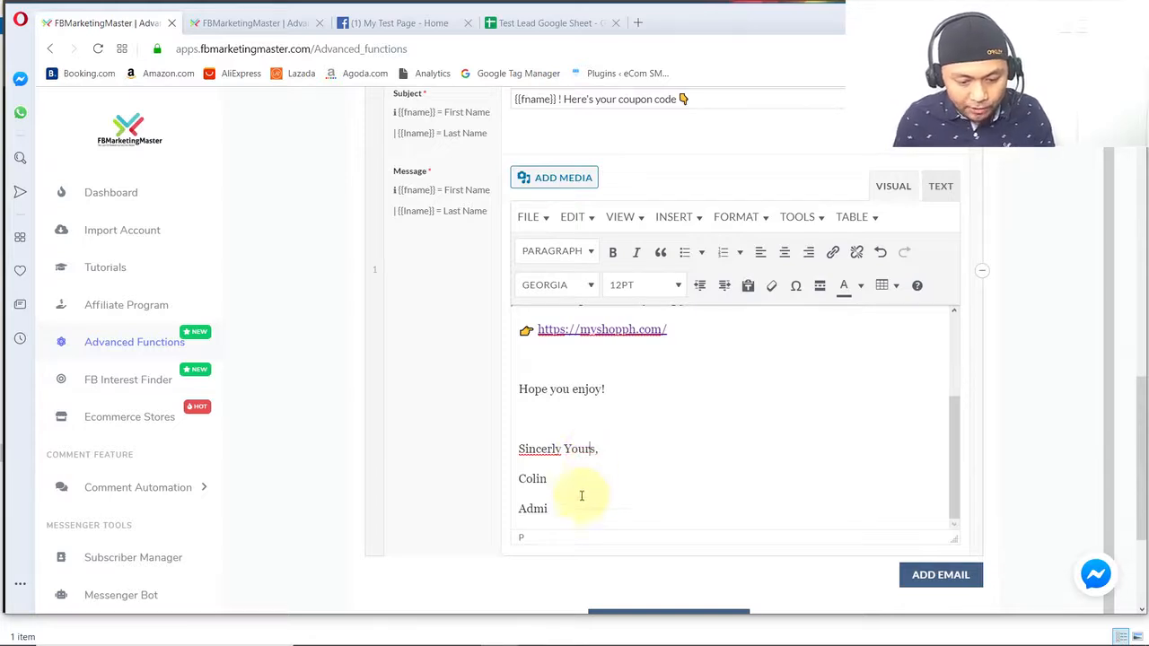
{"action": "left_click", "coordinate": [569, 510]}
{"action": "type", "text": "n"}
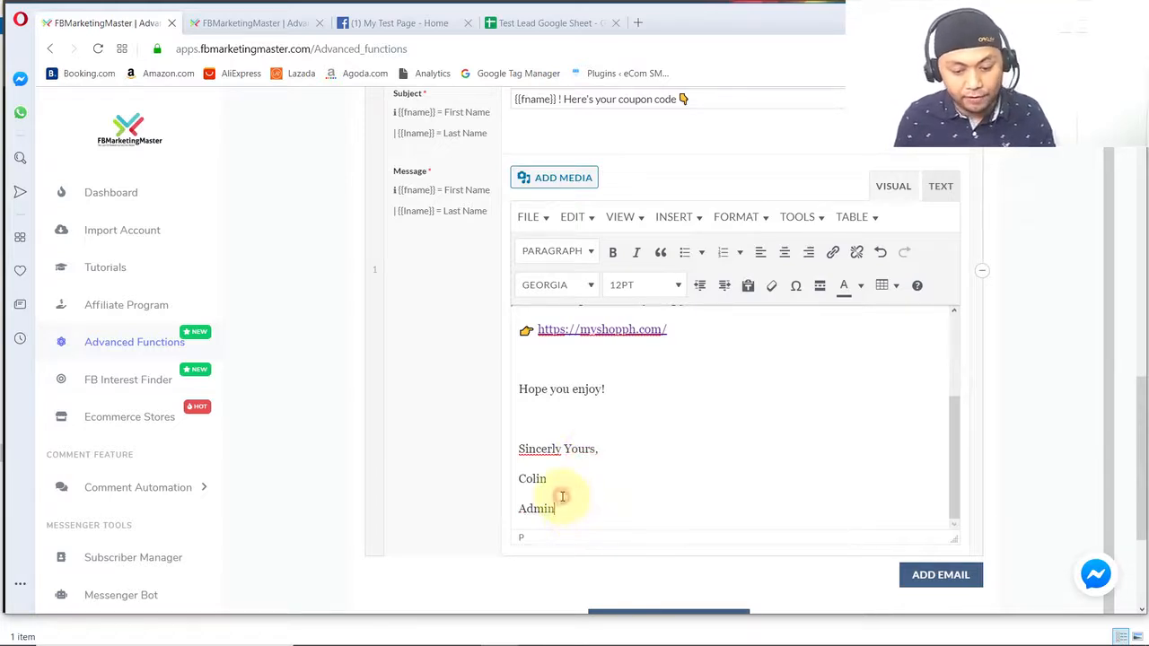
- Review the message's HTML source down to the signature, and return to the visual editor
{"action": "left_click", "coordinate": [941, 193]}
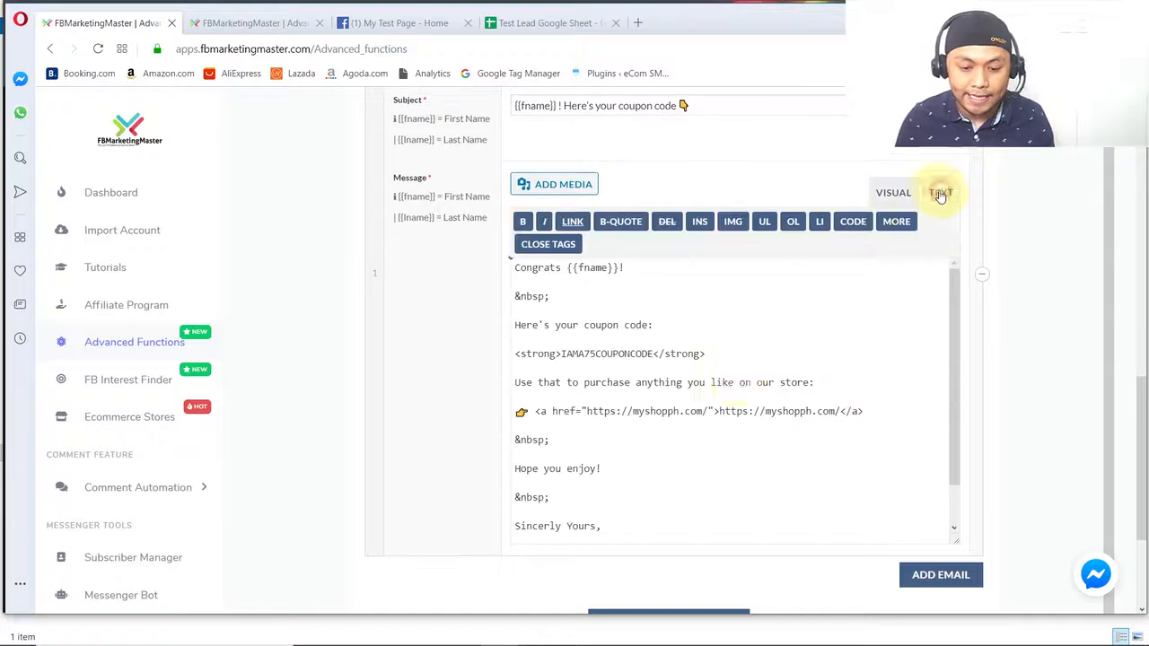
{"action": "scroll", "coordinate": [602, 475], "scroll_direction": "down", "scroll_amount": 2}
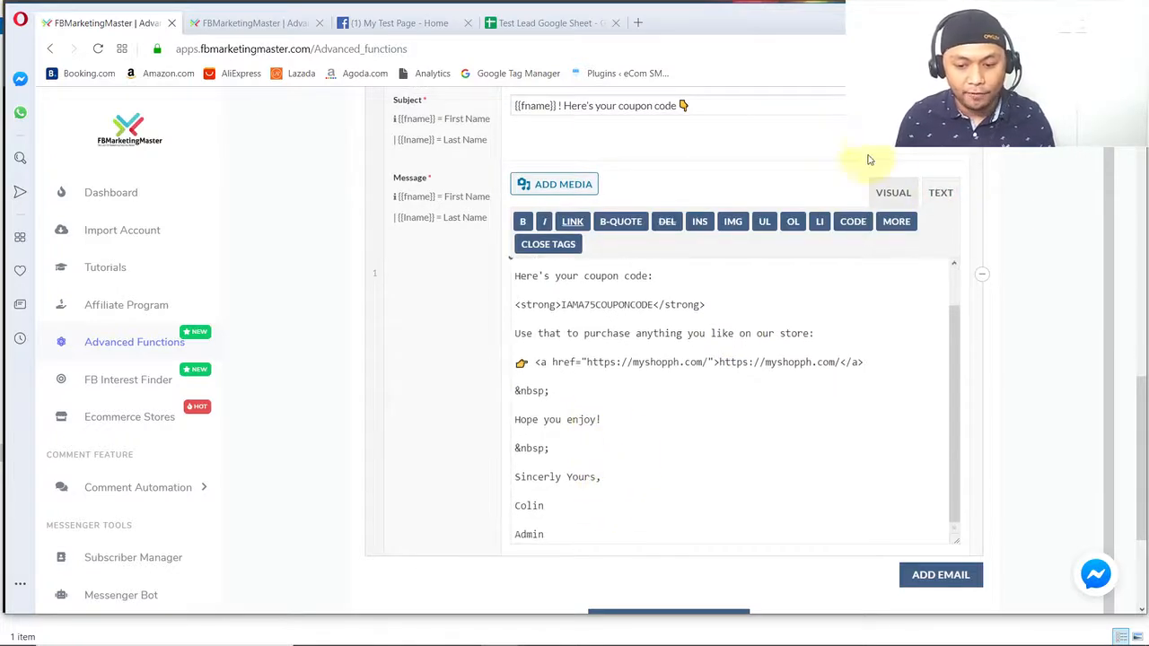
{"action": "left_click", "coordinate": [891, 192]}
- Remove the blank line between the "Congrats {{fname}}!" greeting and the coupon code line
{"action": "scroll", "coordinate": [633, 457], "scroll_direction": "down", "scroll_amount": 3}
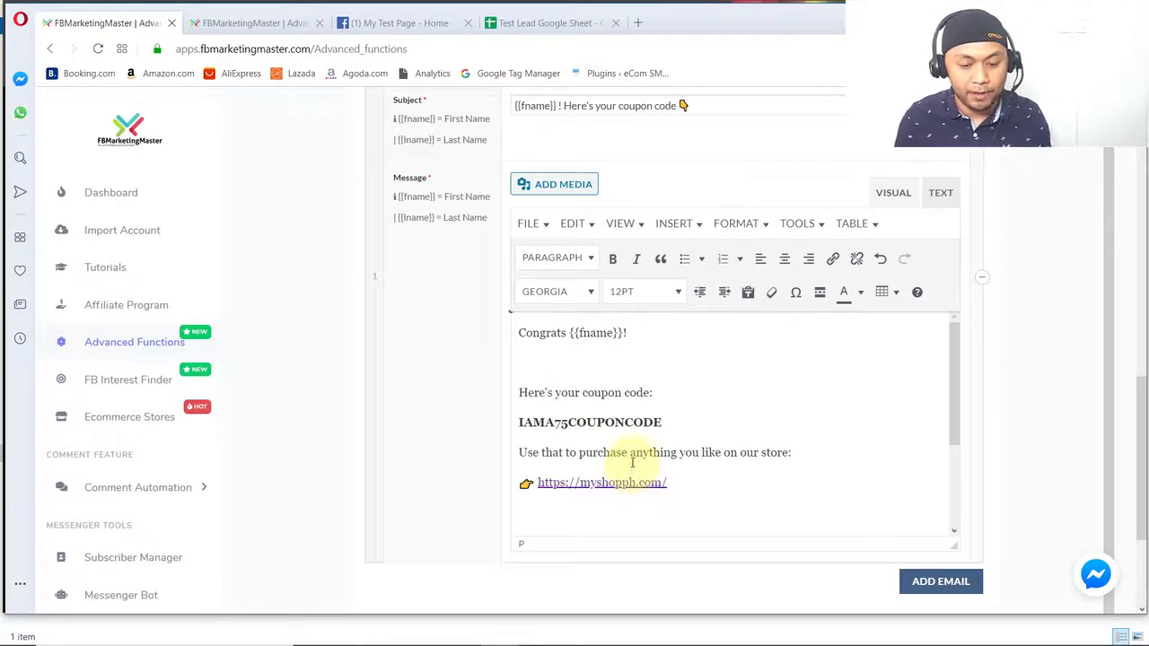
{"action": "left_click", "coordinate": [584, 367]}
{"action": "key", "text": "BackSpace"}
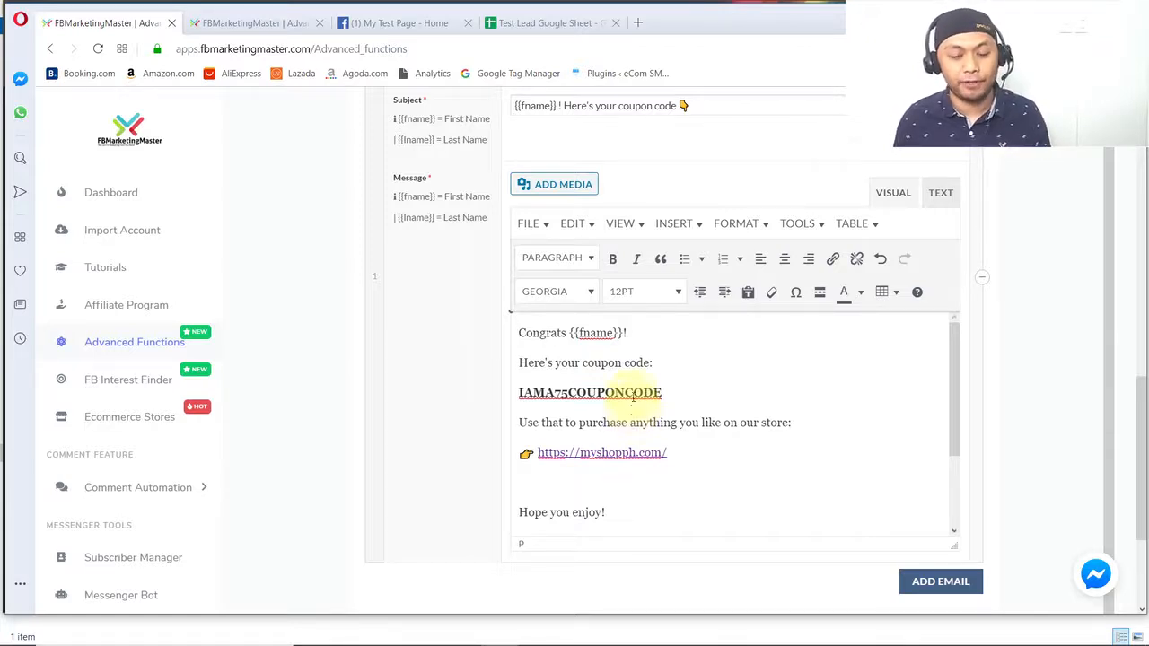
- Set the font size of the entire coupon email message to 14pt
{"action": "key", "text": "ctrl+a"}
{"action": "left_click", "coordinate": [655, 292]}
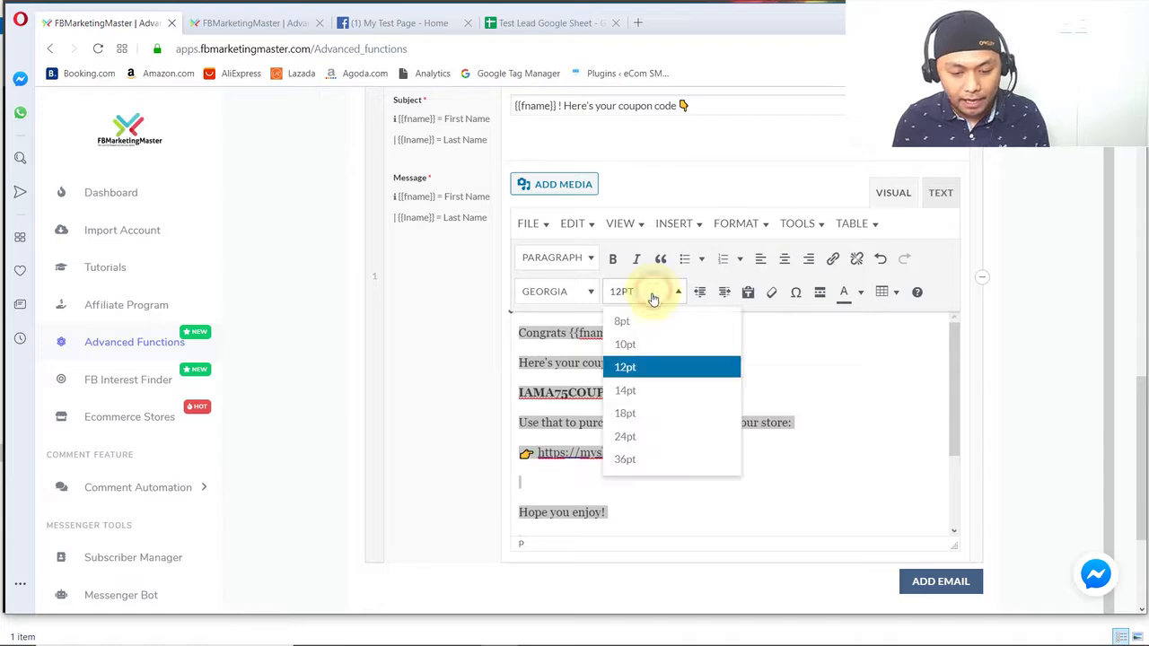
{"action": "left_click", "coordinate": [639, 390]}
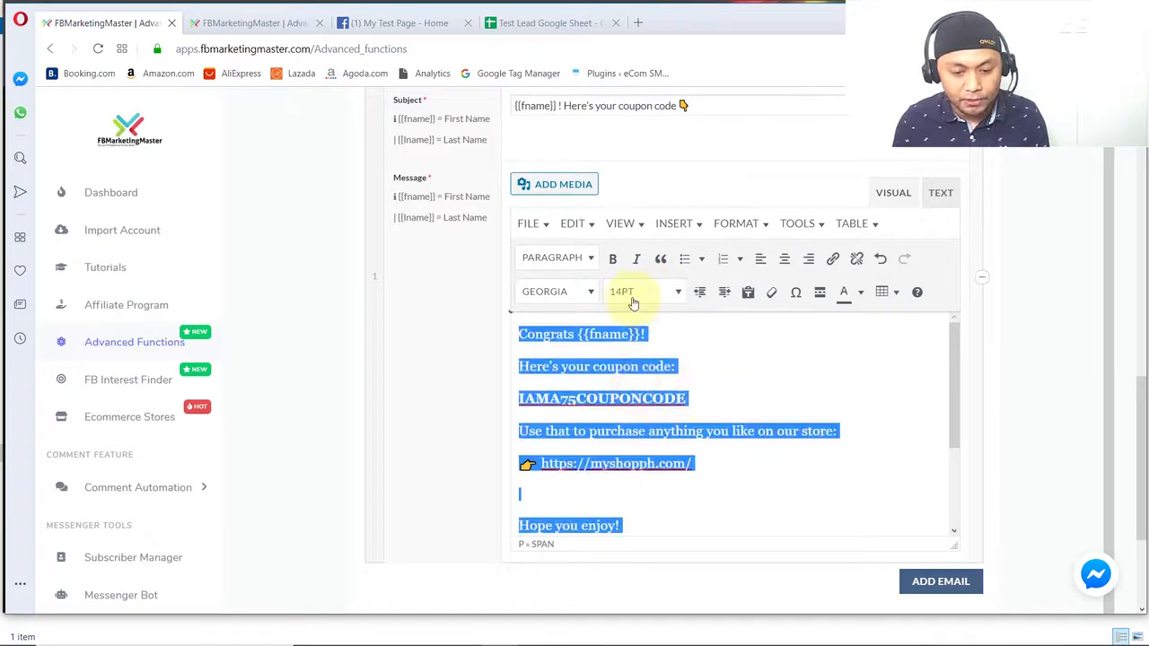
{"action": "left_click", "coordinate": [698, 348]}
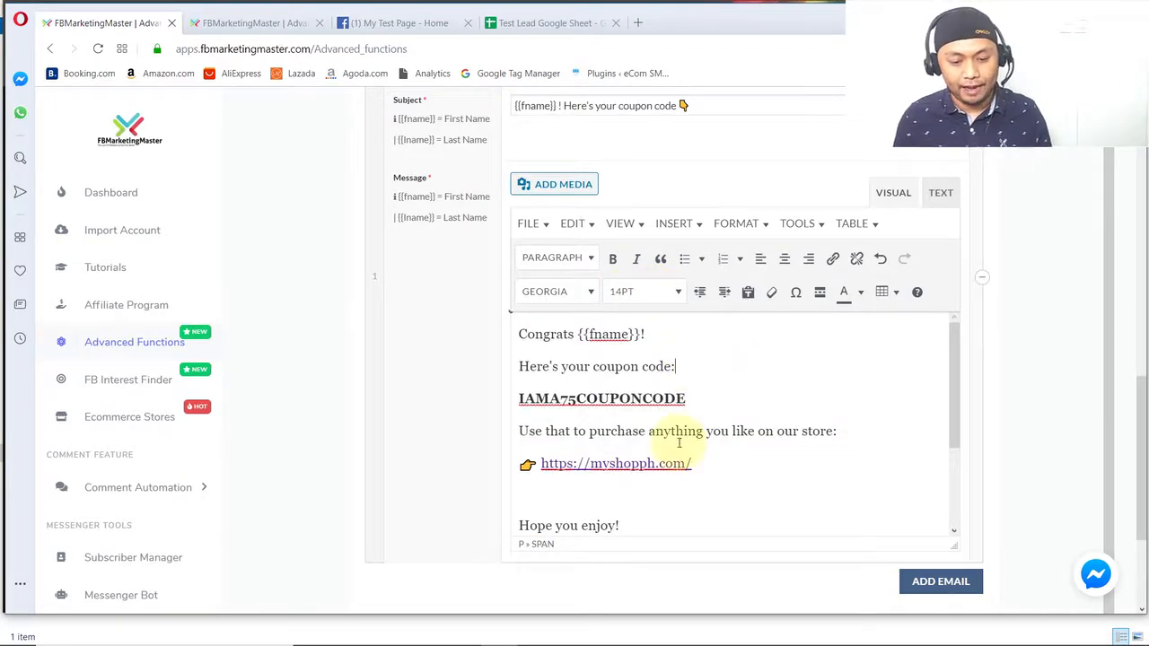
{"action": "scroll", "coordinate": [651, 475], "scroll_direction": "down", "scroll_amount": 3}
{"action": "scroll", "coordinate": [650, 475], "scroll_direction": "up", "scroll_amount": 3}
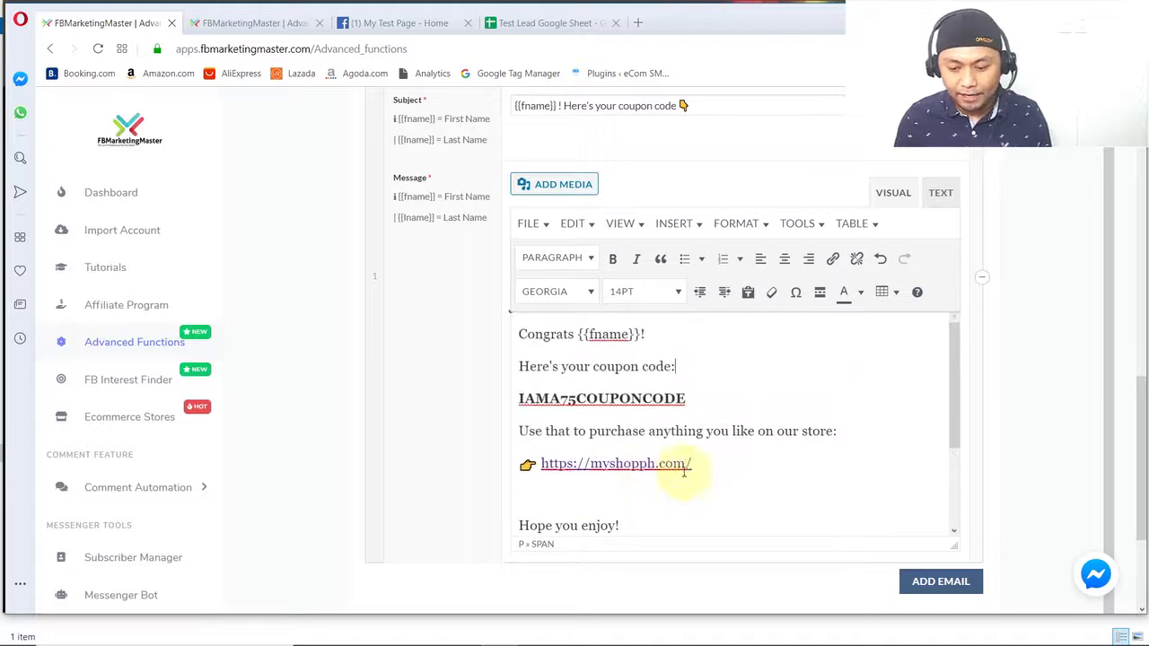
{"action": "scroll", "coordinate": [452, 456], "scroll_direction": "up", "scroll_amount": 1}
{"action": "scroll", "coordinate": [442, 462], "scroll_direction": "down", "scroll_amount": 1}
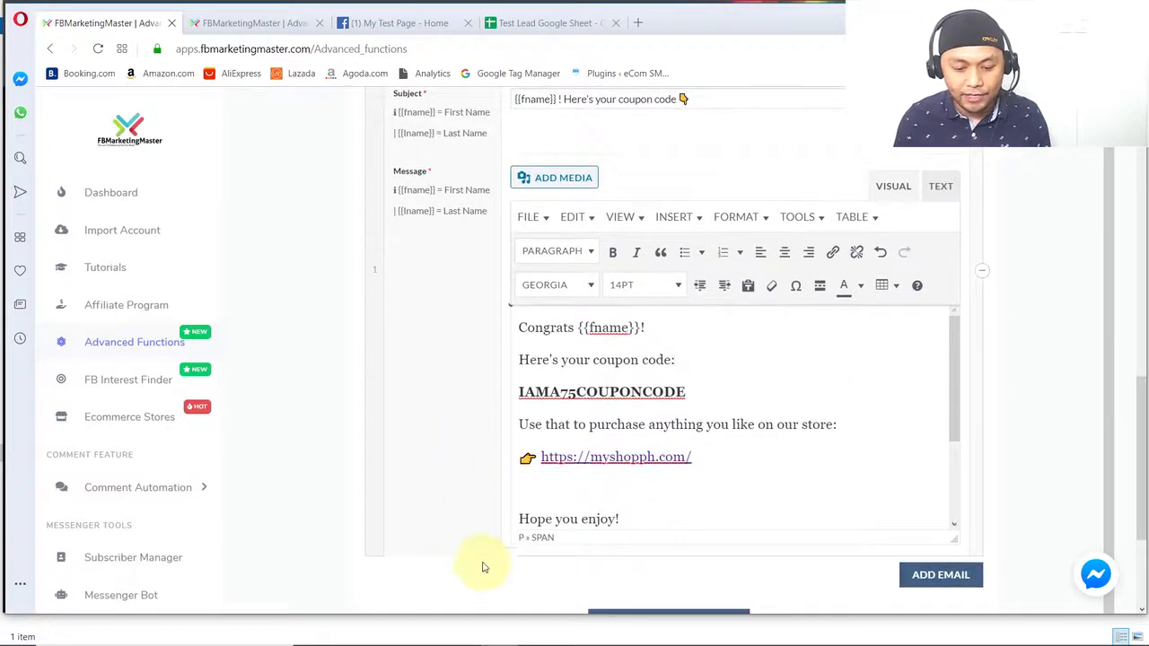
- Add a second email to the sequence and set its timing to 8 hours
{"action": "scroll", "coordinate": [477, 548], "scroll_direction": "down", "scroll_amount": 3}
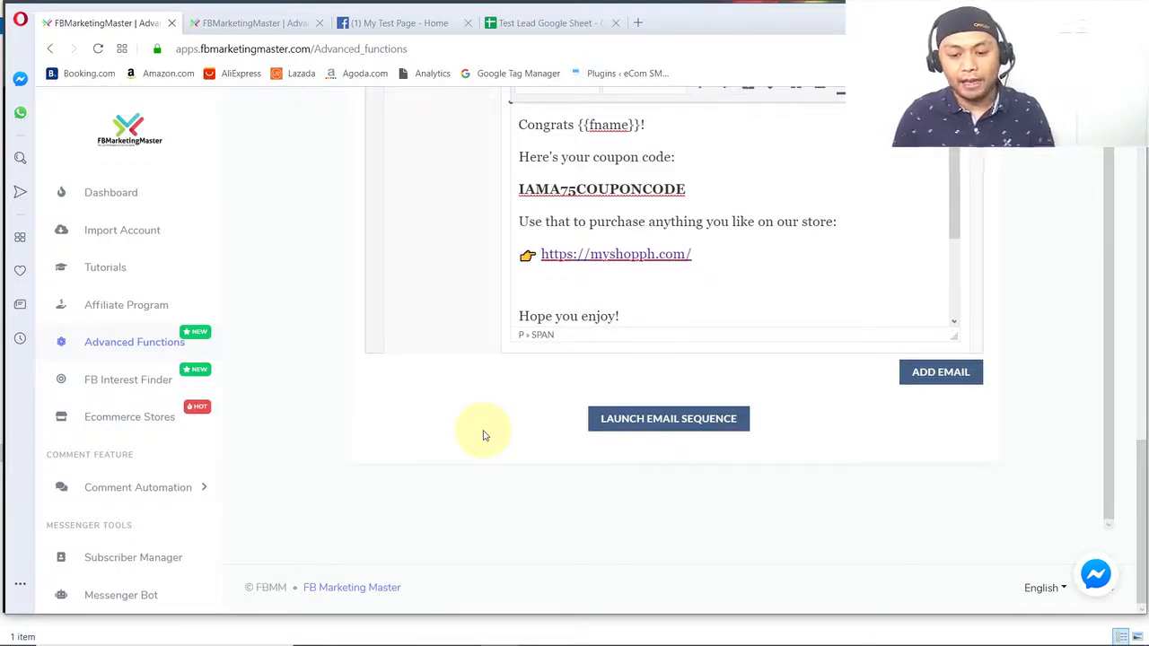
{"action": "scroll", "coordinate": [468, 449], "scroll_direction": "up", "scroll_amount": 1}
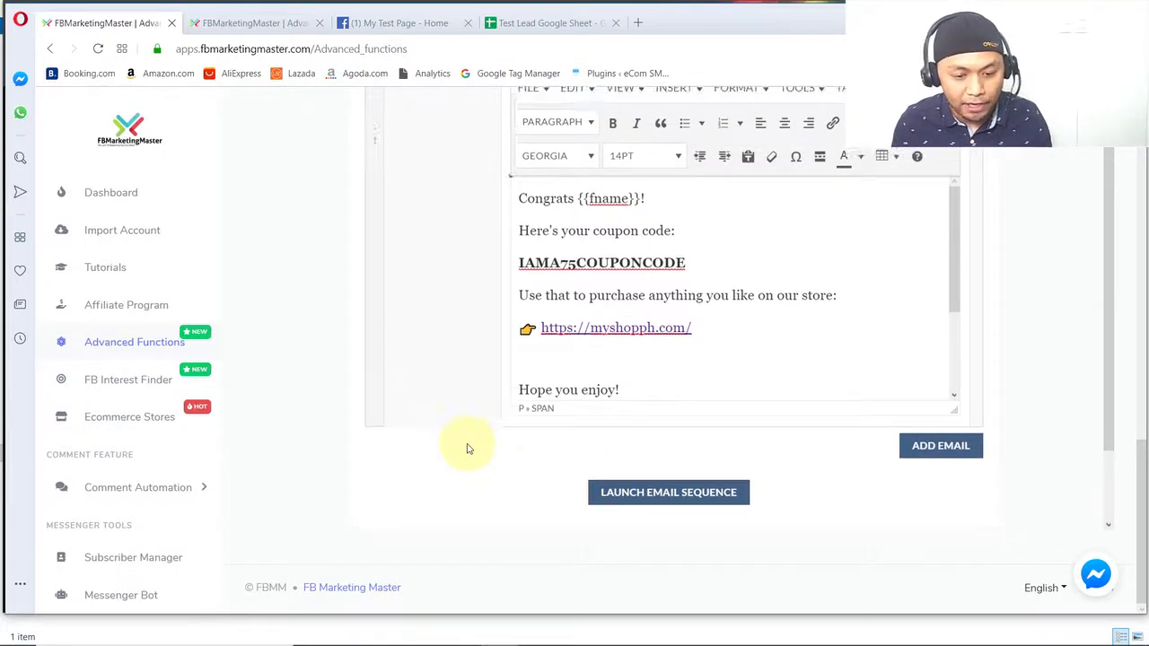
{"action": "left_click", "coordinate": [941, 448]}
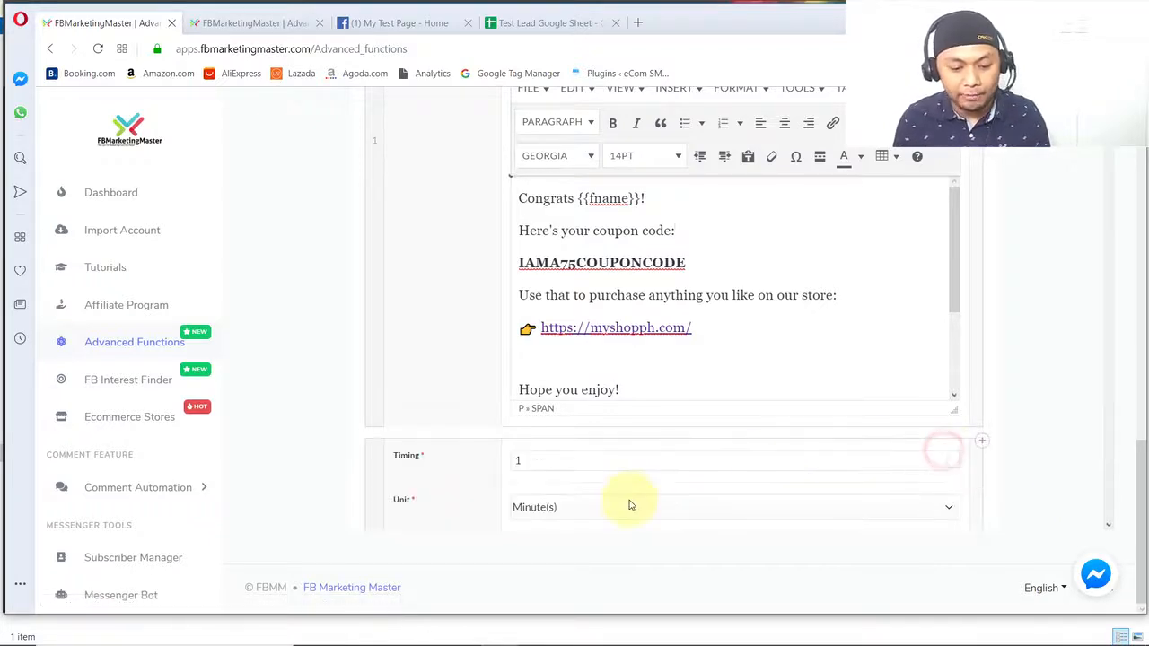
{"action": "scroll", "coordinate": [476, 440], "scroll_direction": "down", "scroll_amount": 2}
{"action": "double_click", "coordinate": [539, 305]}
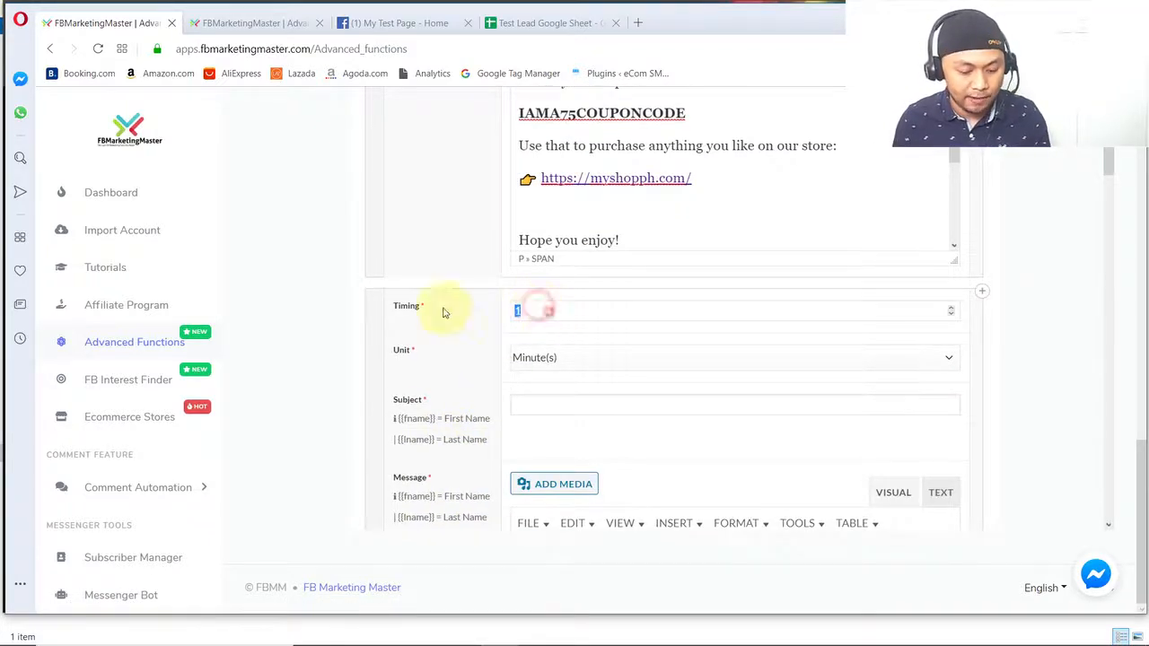
{"action": "type", "text": "8"}
{"action": "left_click", "coordinate": [568, 364]}
{"action": "left_click", "coordinate": [539, 406]}
- Enter the placeholder text "anotfer email" as the second email's message
{"action": "scroll", "coordinate": [453, 403], "scroll_direction": "down", "scroll_amount": 2}
{"action": "left_click", "coordinate": [568, 500]}
{"action": "type", "text": "anoter eail"}
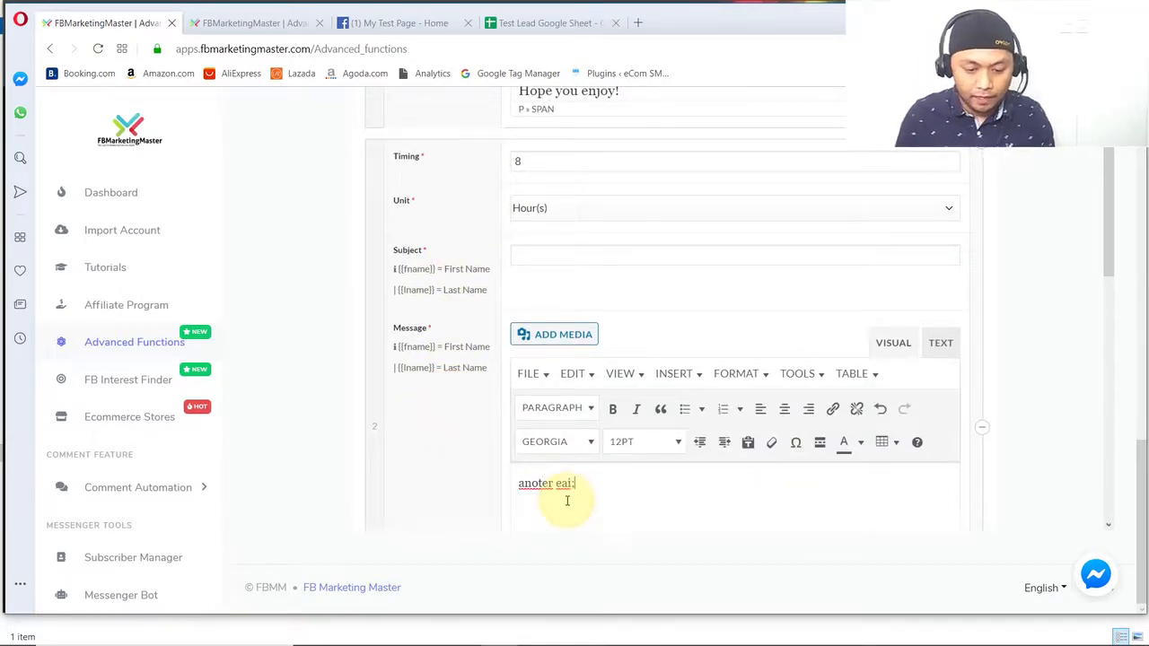
{"action": "key", "text": "BackSpace"}
{"action": "key", "text": "BackSpace"}
{"action": "key", "text": "BackSpace"}
{"action": "type", "text": "ma"}
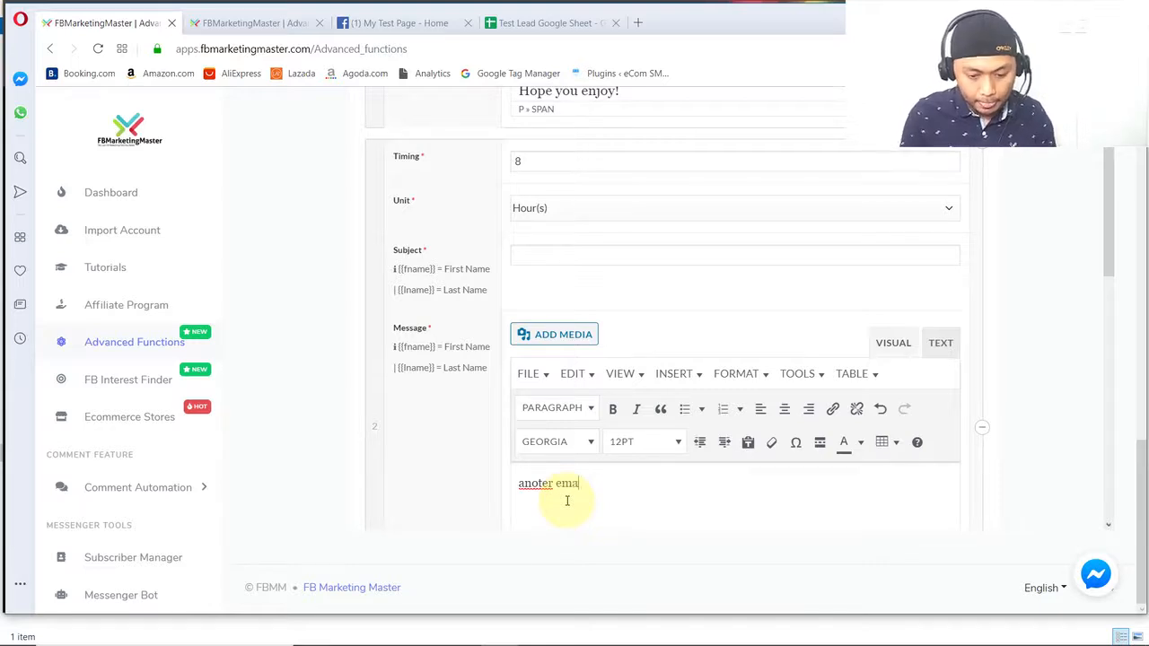
{"action": "scroll", "coordinate": [477, 467], "scroll_direction": "down", "scroll_amount": 3}
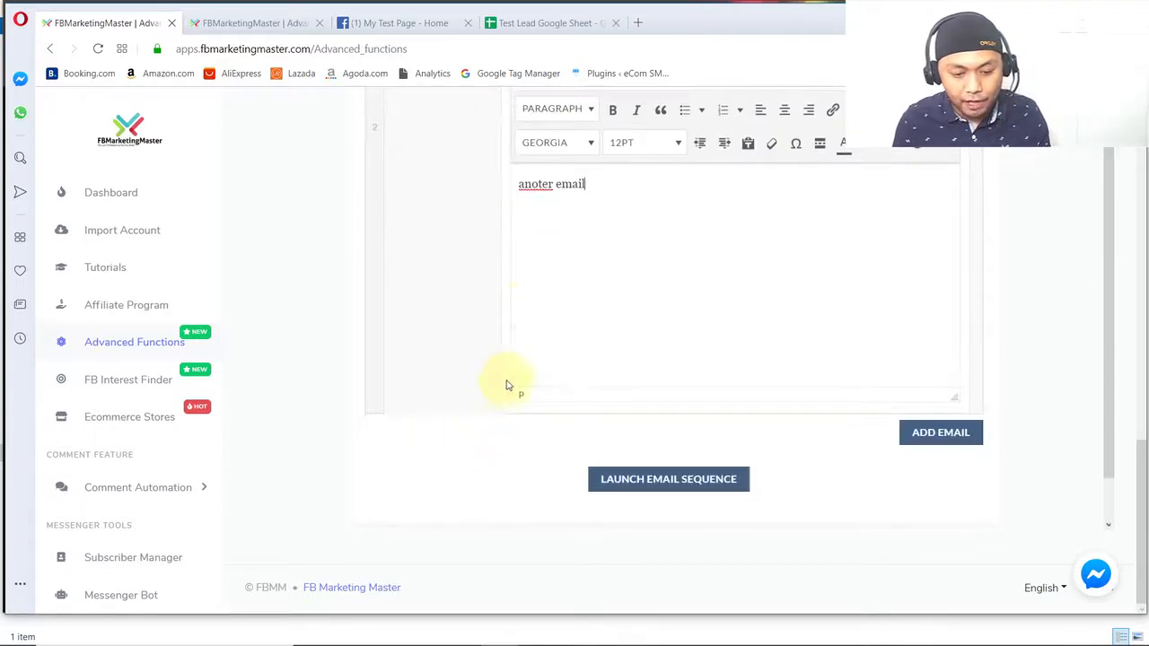
{"action": "left_click", "coordinate": [543, 184]}
{"action": "type", "text": "f"}
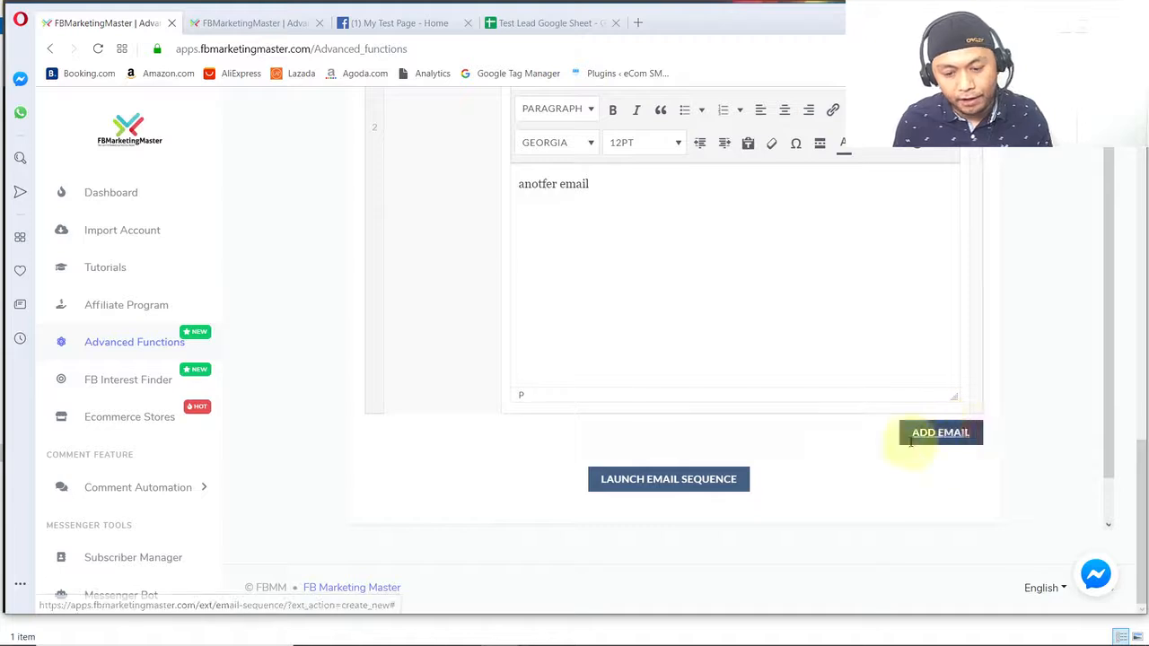
- Add a third email timed at 1 week, with the placeholder message "another email"
{"action": "left_click", "coordinate": [955, 431]}
{"action": "left_click", "coordinate": [572, 496]}
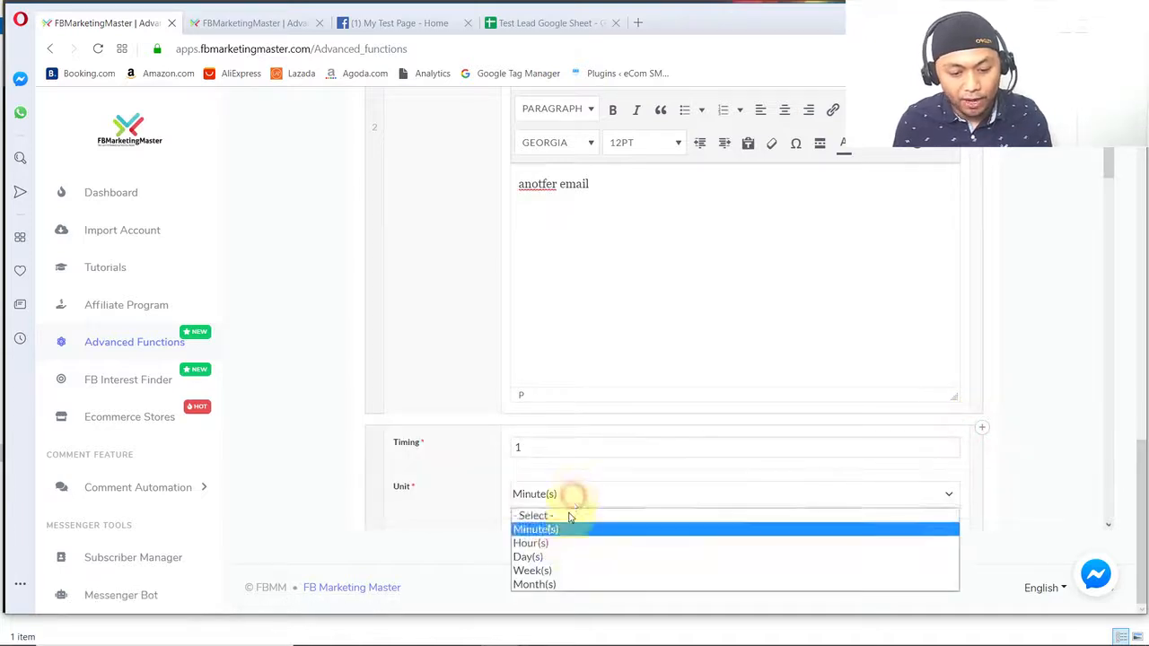
{"action": "left_click", "coordinate": [545, 571]}
{"action": "scroll", "coordinate": [546, 471], "scroll_direction": "down", "scroll_amount": 3}
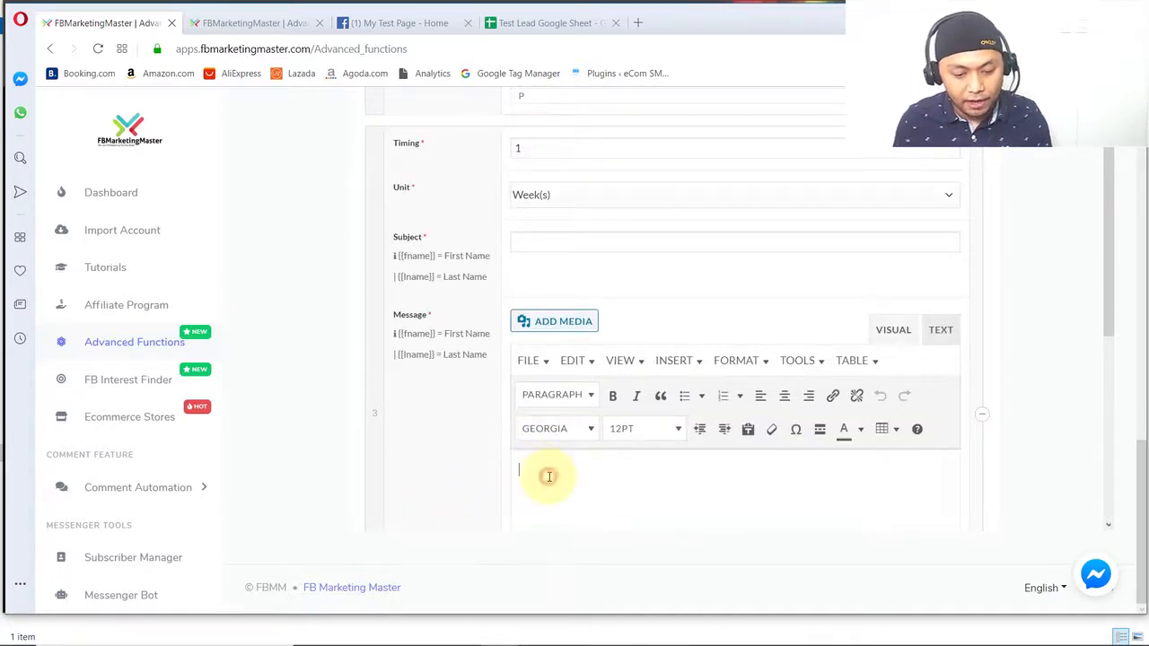
{"action": "left_click", "coordinate": [550, 477]}
{"action": "type", "text": "another email"}
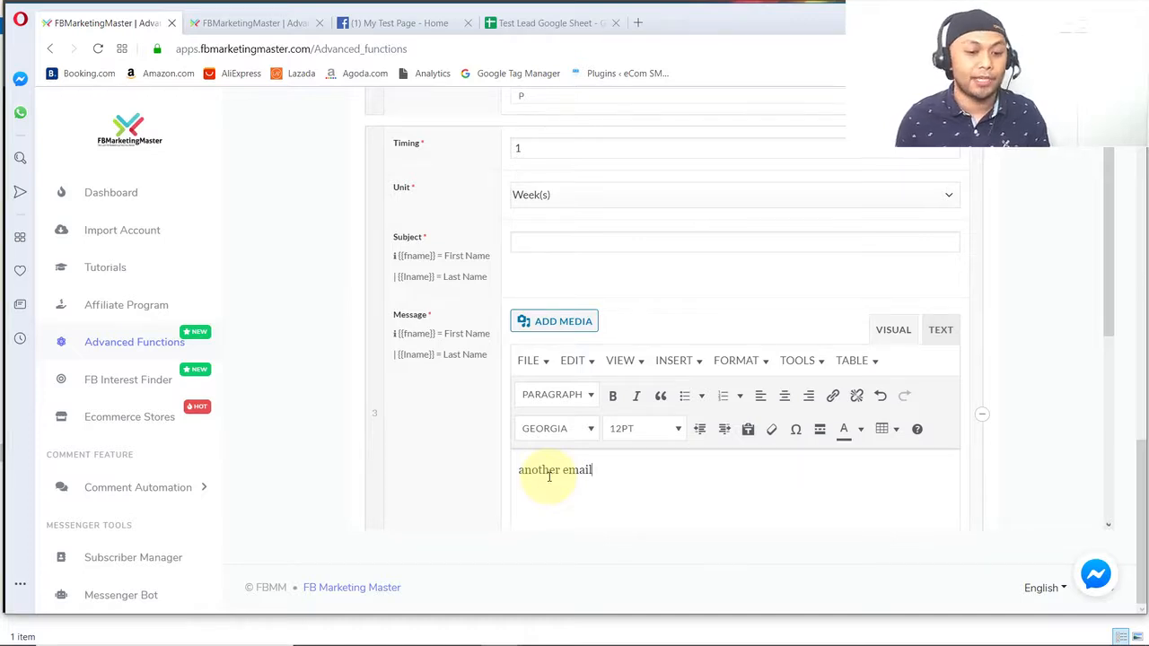
- Remove the third and second emails from the sequence, leaving only the coupon email
{"action": "left_click", "coordinate": [978, 417]}
{"action": "left_click", "coordinate": [982, 397]}
{"action": "left_click", "coordinate": [983, 294]}
{"action": "left_click", "coordinate": [982, 274]}
- Remove the blank line between the store link and "Hope you enjoy!", and launch the email sequence
{"action": "scroll", "coordinate": [731, 321], "scroll_direction": "down", "scroll_amount": 3}
{"action": "scroll", "coordinate": [449, 467], "scroll_direction": "up", "scroll_amount": 3}
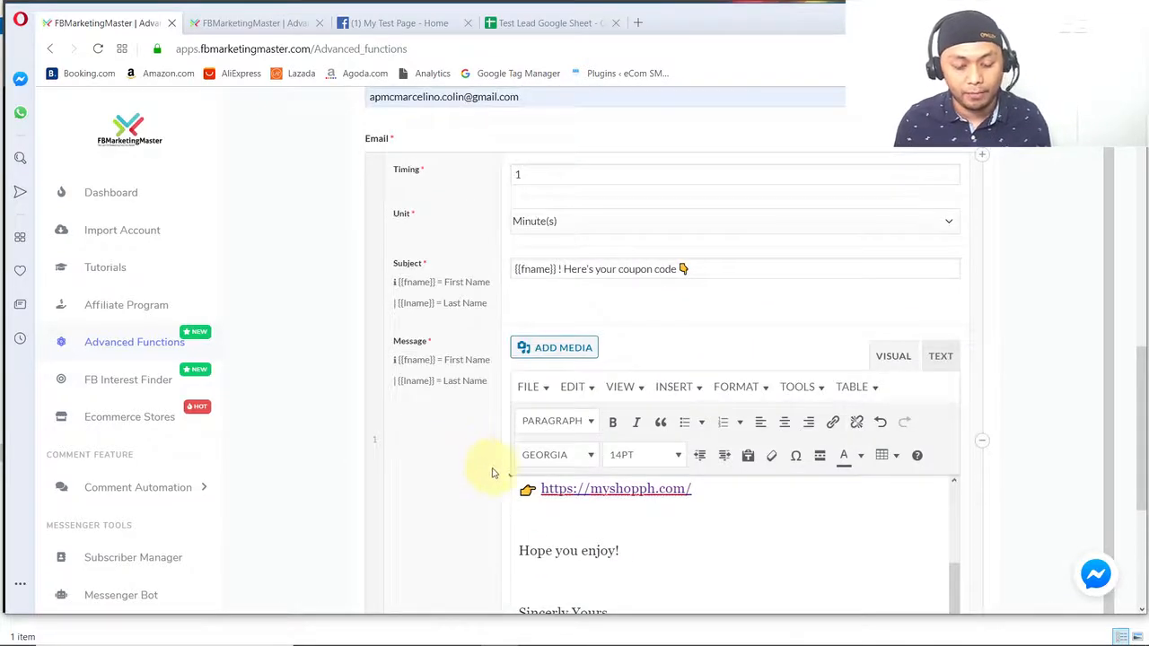
{"action": "scroll", "coordinate": [494, 475], "scroll_direction": "down", "scroll_amount": 1}
{"action": "left_click", "coordinate": [534, 462]}
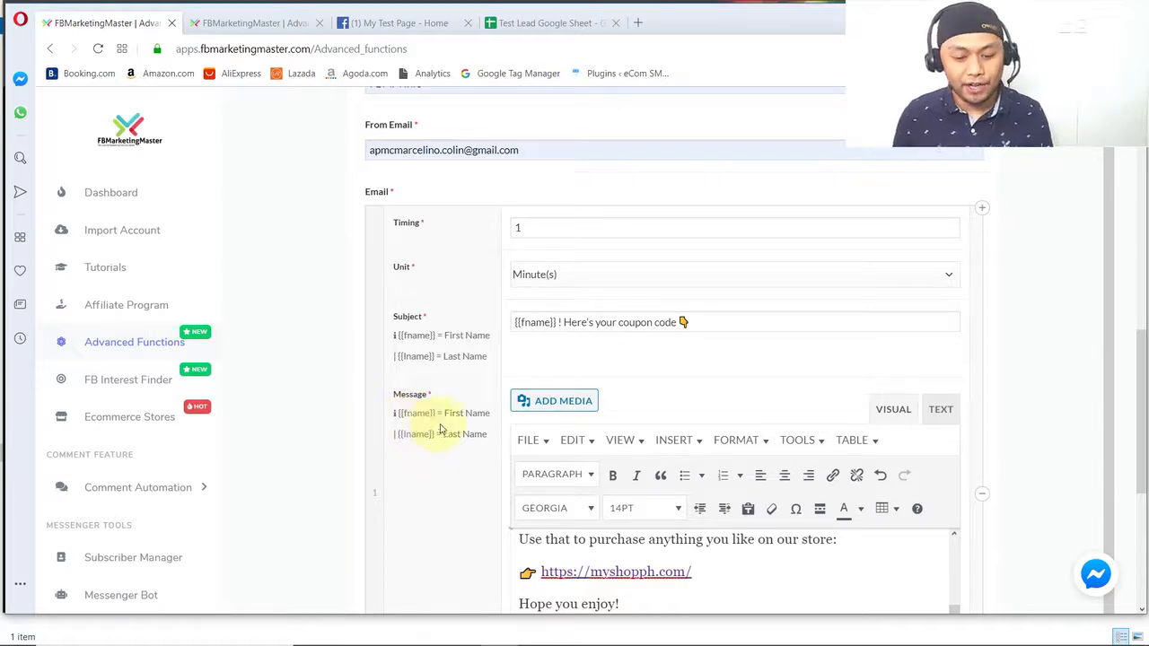
{"action": "scroll", "coordinate": [441, 440], "scroll_direction": "down", "scroll_amount": 5}
{"action": "left_click", "coordinate": [651, 416]}
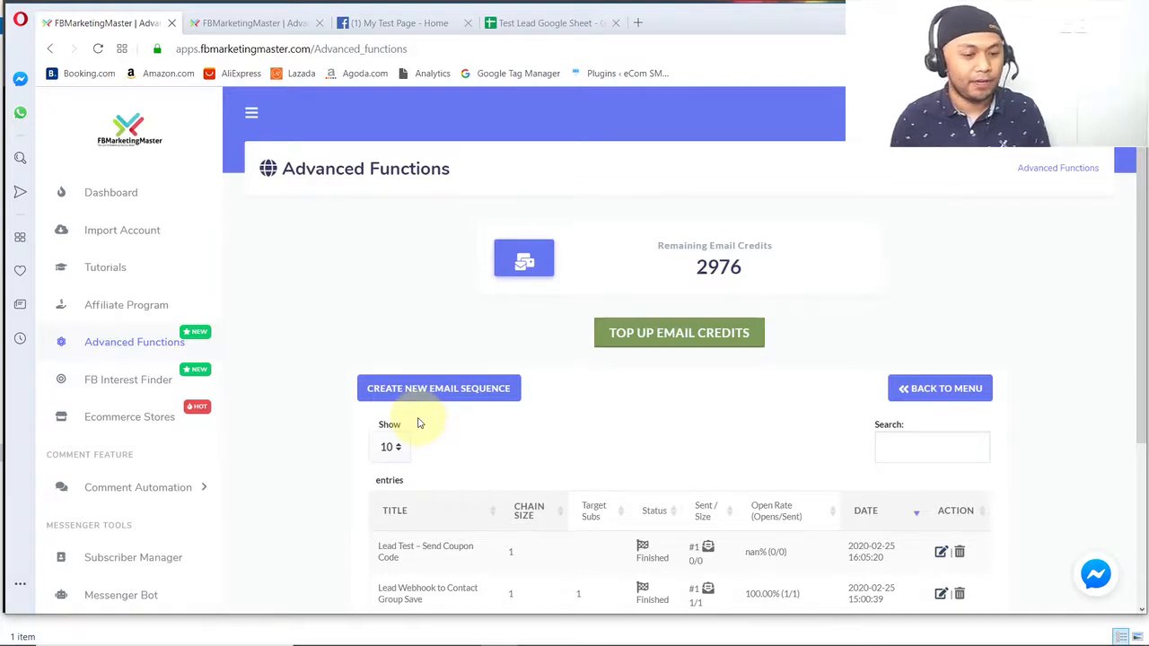
- Switch to the My Test Page Facebook page and delete its existing Messenger conversation
{"action": "left_click", "coordinate": [372, 27]}
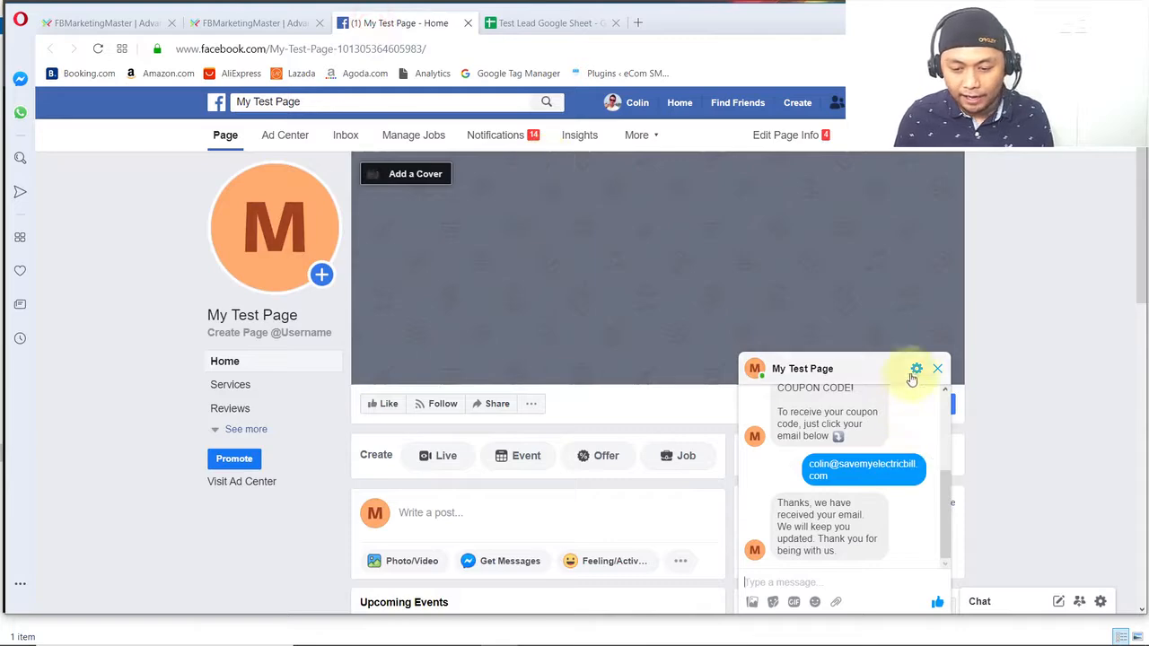
{"action": "left_click", "coordinate": [916, 372]}
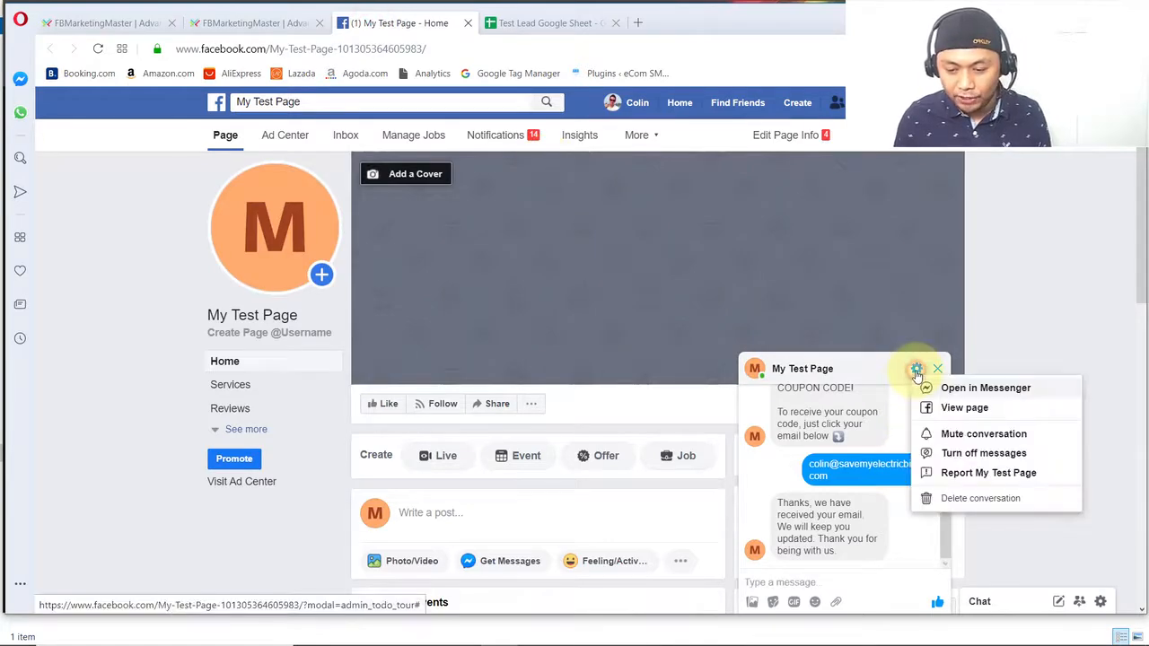
{"action": "left_click", "coordinate": [954, 496]}
{"action": "left_click", "coordinate": [736, 316]}
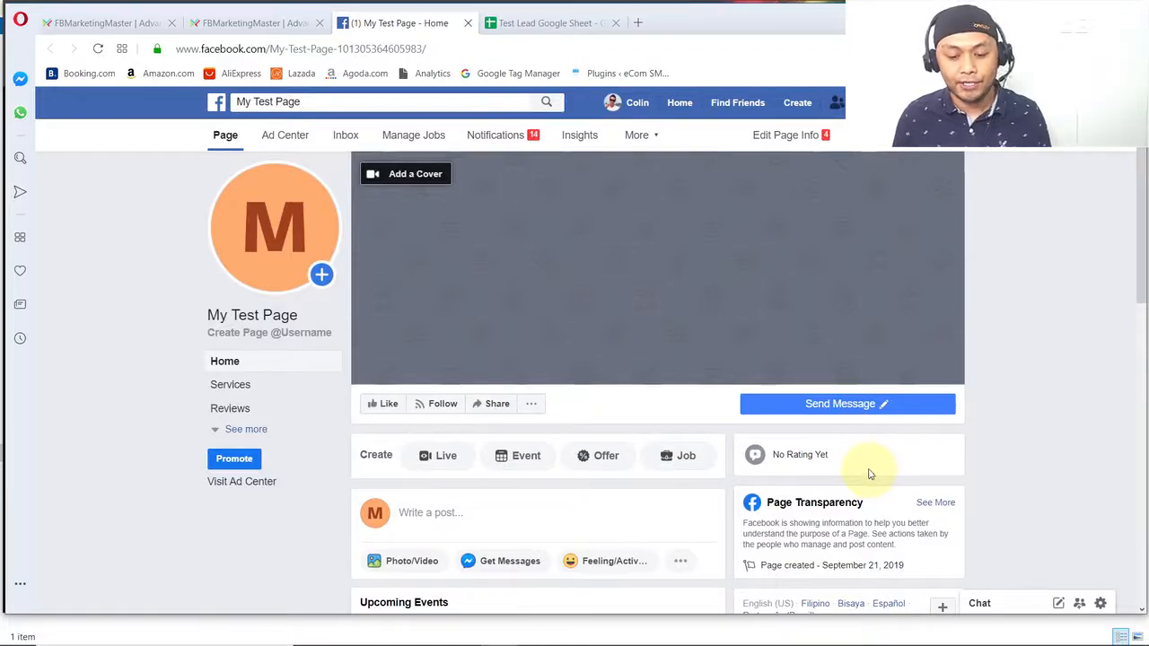
- Start a fresh test conversation with My Test Page and reply to the coupon message with the suggested email address
{"action": "left_click", "coordinate": [835, 404]}
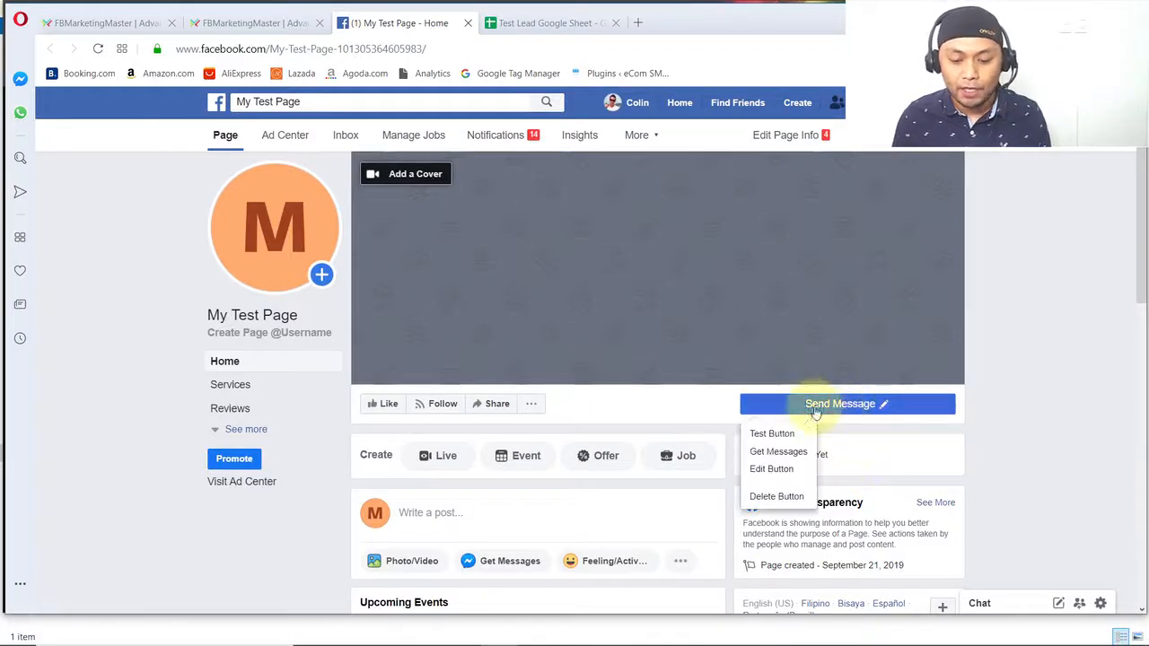
{"action": "left_click", "coordinate": [774, 435]}
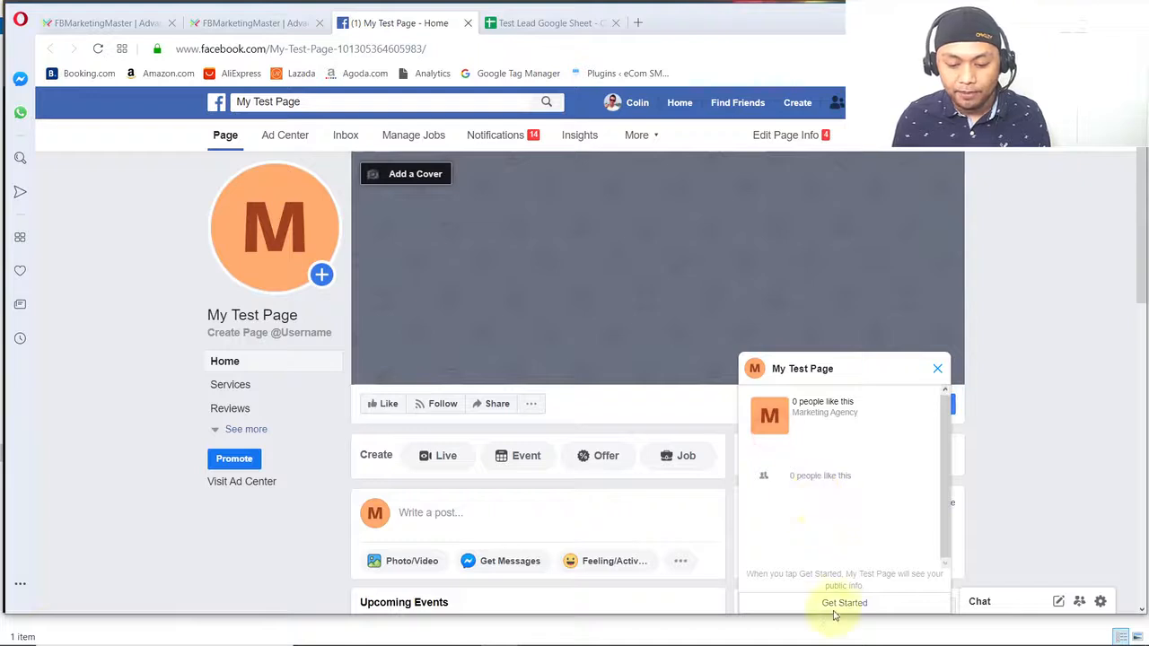
{"action": "left_click", "coordinate": [837, 605]}
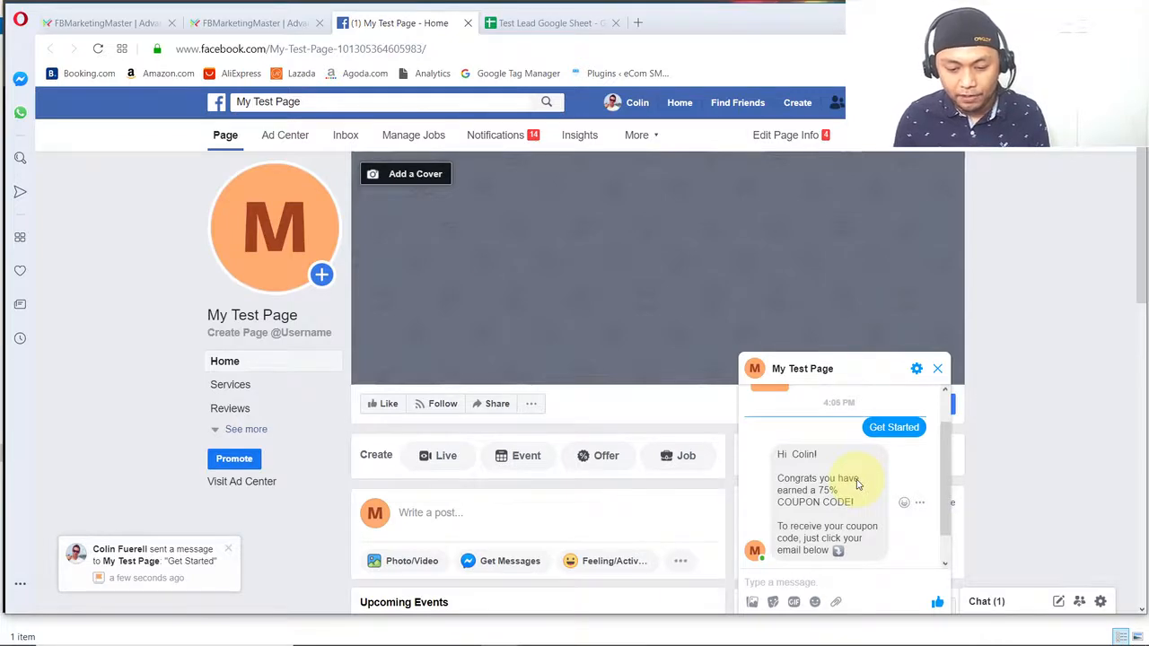
{"action": "left_click", "coordinate": [832, 548]}
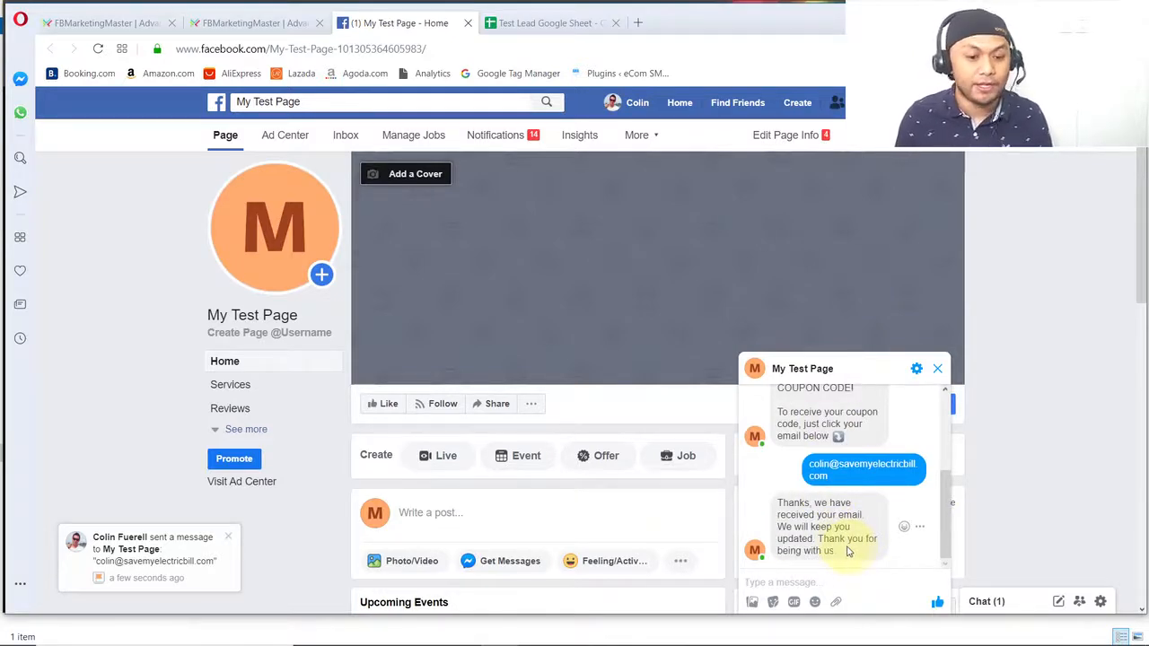
- Check the lead rows in Sheet1 of the Test Lead Google Sheet for the test submission
{"action": "left_click", "coordinate": [501, 27]}
{"action": "left_click", "coordinate": [205, 302]}
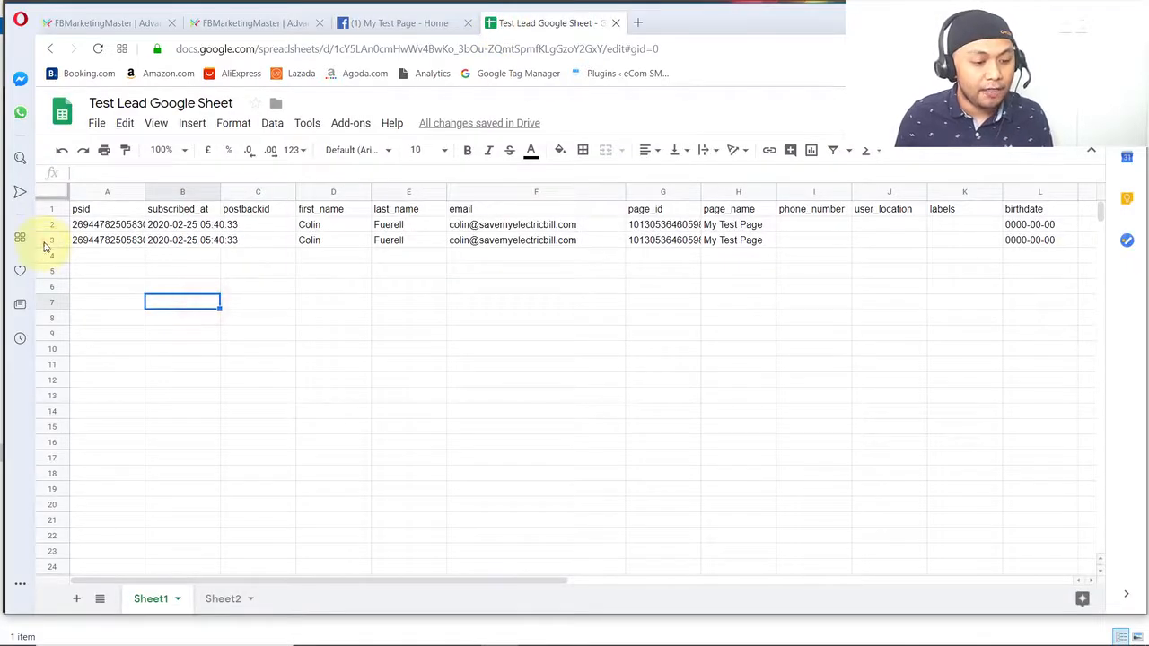
{"action": "left_click", "coordinate": [50, 240]}
{"action": "left_click", "coordinate": [231, 275]}
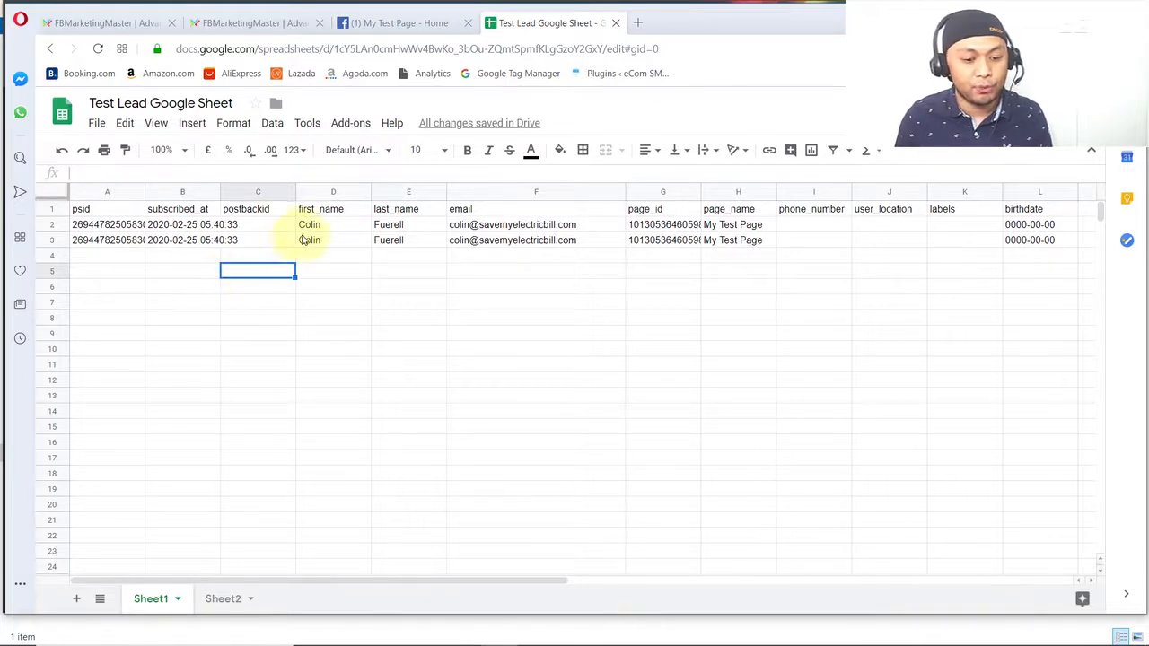
{"action": "left_click", "coordinate": [103, 241]}
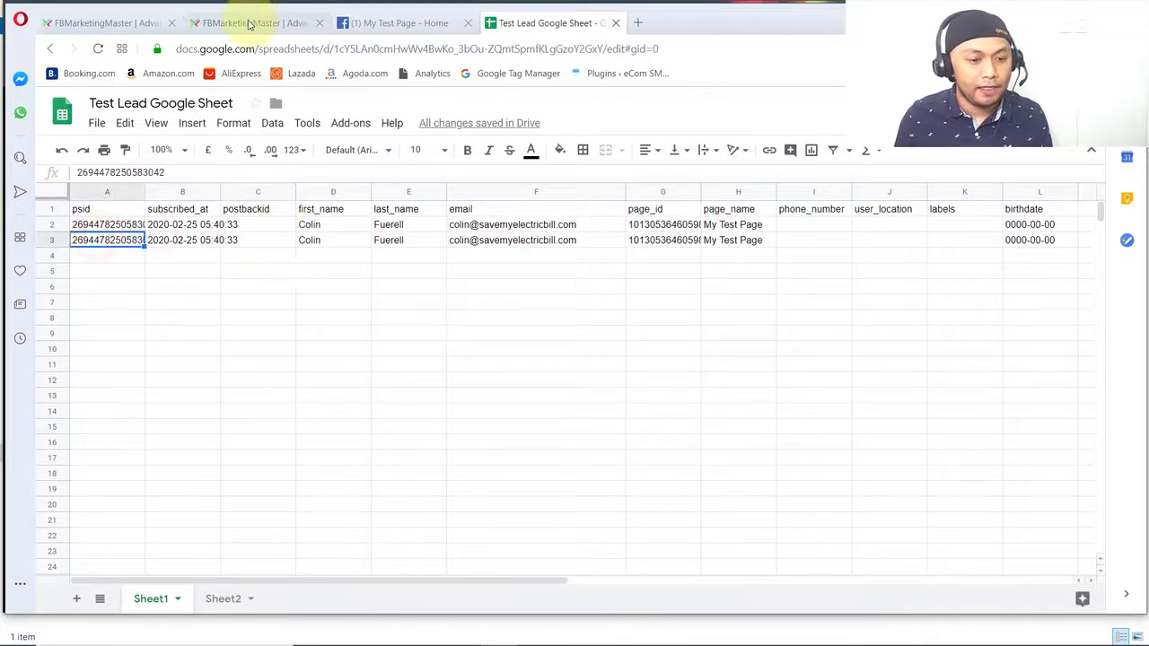
- Switch back to FBMarketingMaster and open the Contact Book in the Subscriber Manager
{"action": "left_click", "coordinate": [101, 27]}
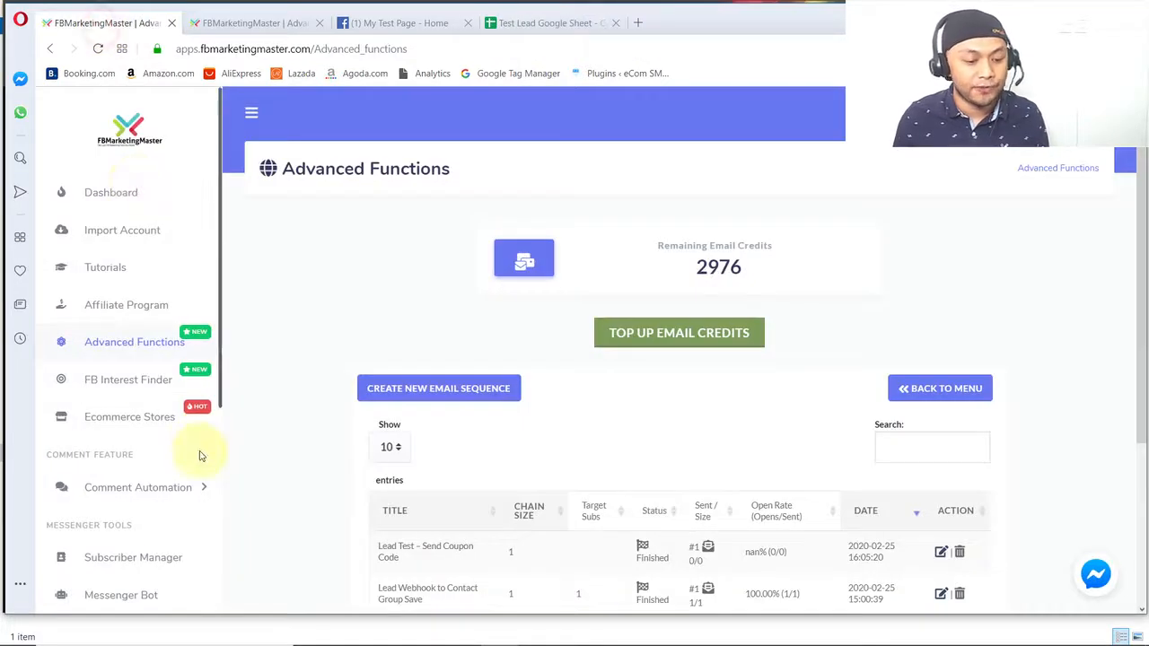
{"action": "scroll", "coordinate": [153, 380], "scroll_direction": "down", "scroll_amount": 3}
{"action": "scroll", "coordinate": [154, 384], "scroll_direction": "up", "scroll_amount": 2}
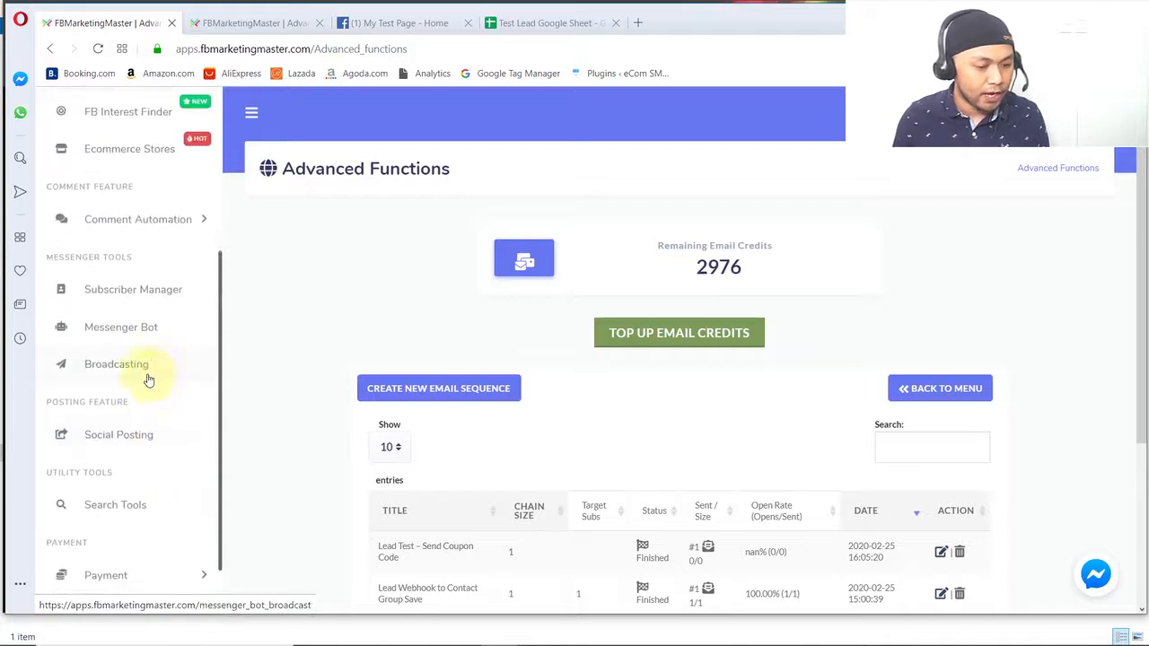
{"action": "left_click", "coordinate": [124, 297]}
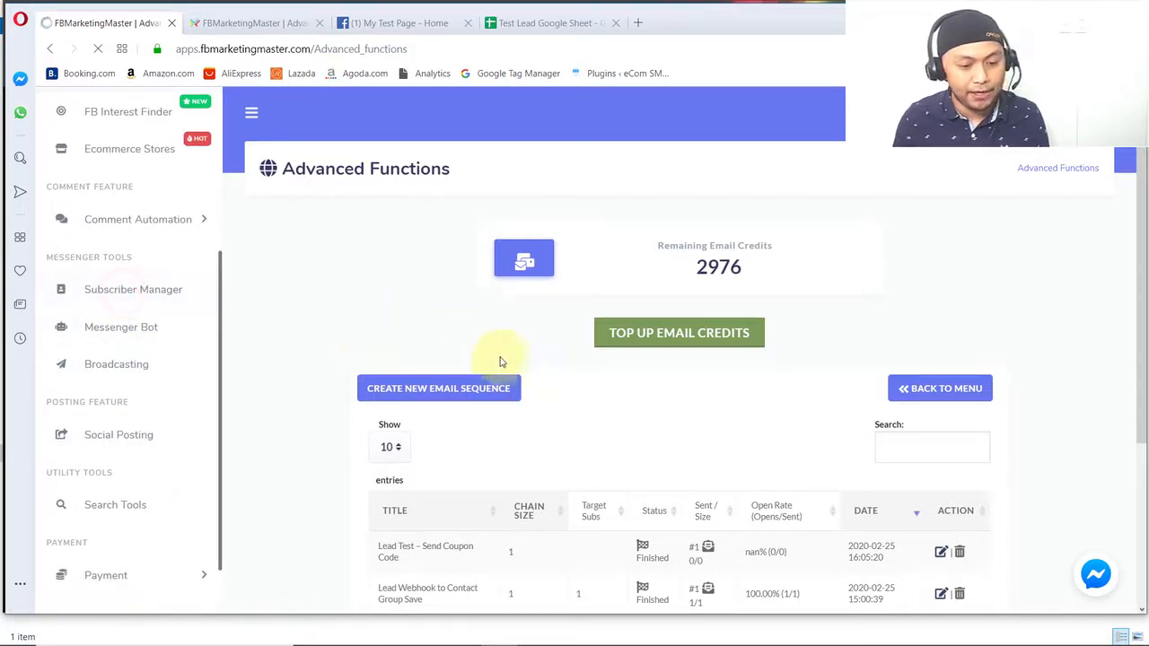
{"action": "scroll", "coordinate": [528, 401], "scroll_direction": "down", "scroll_amount": 1}
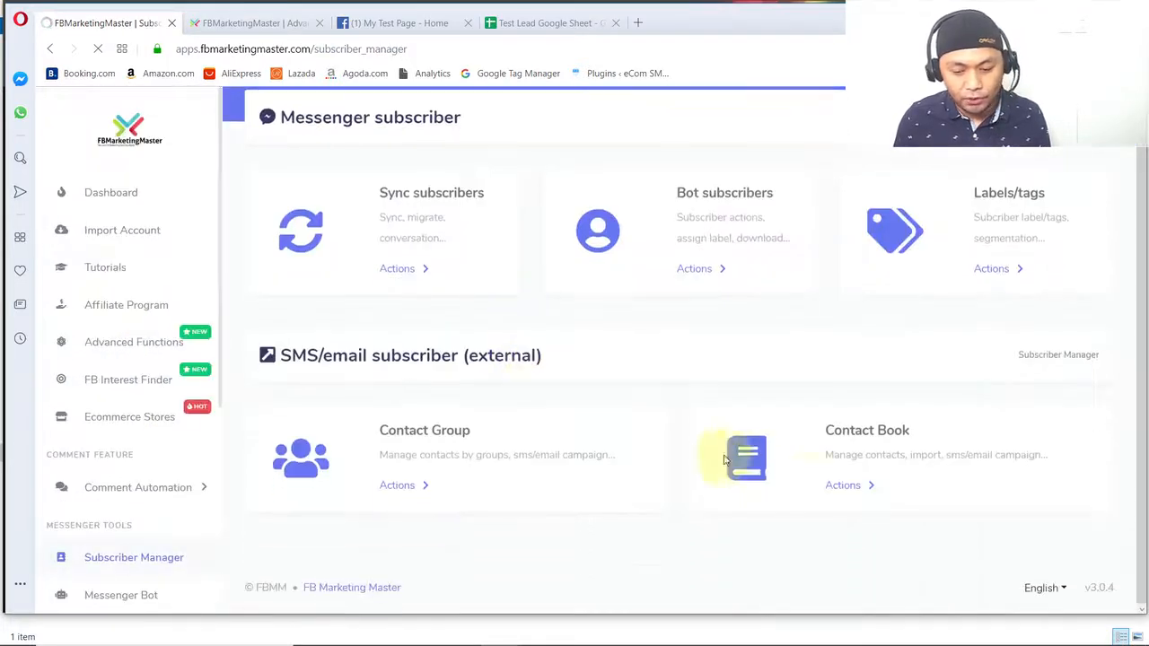
{"action": "left_click", "coordinate": [849, 487]}
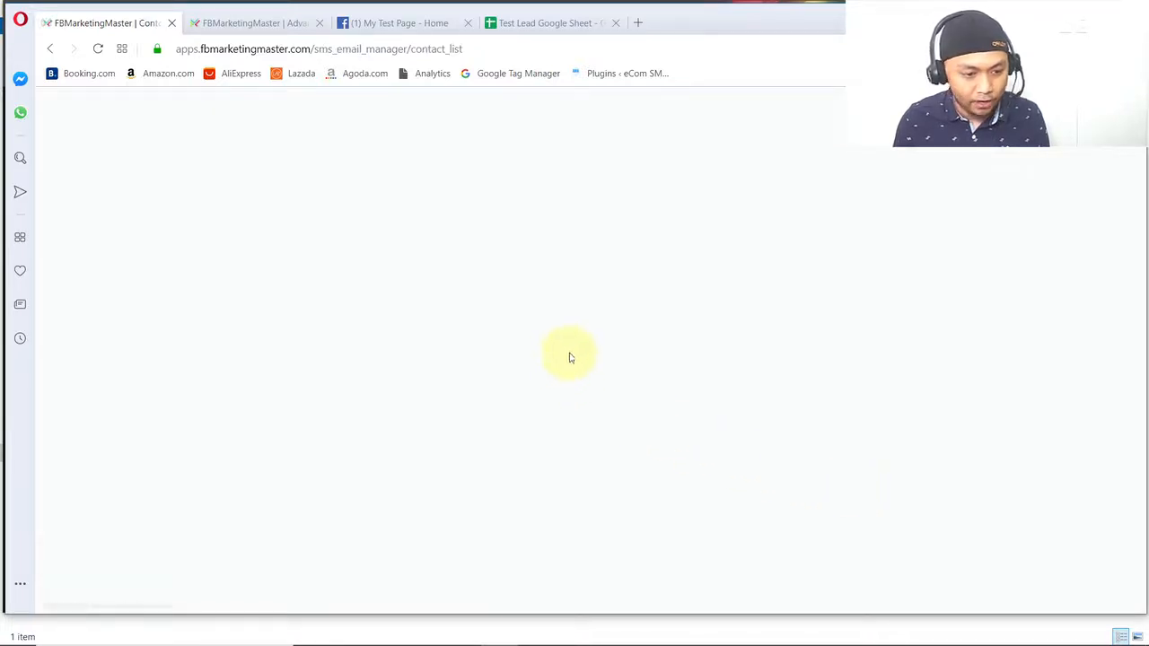
- Filter the contact book by the Lead Test Group and check the contact row for the test lead
{"action": "left_click", "coordinate": [329, 228]}
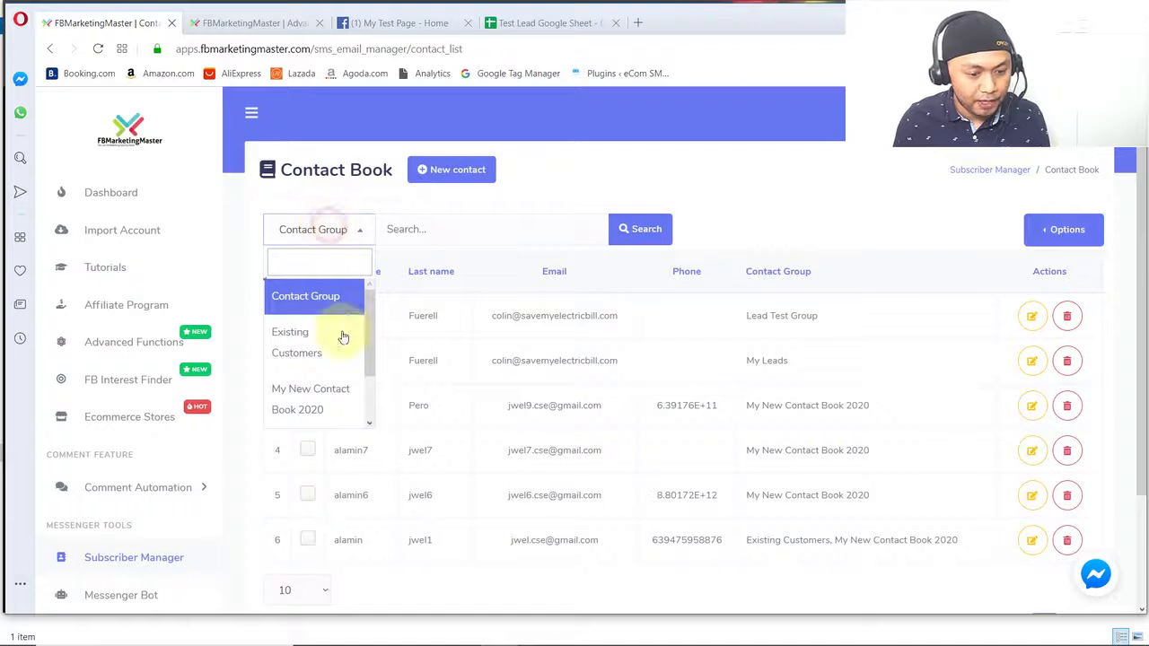
{"action": "scroll", "coordinate": [342, 373], "scroll_direction": "down", "scroll_amount": 2}
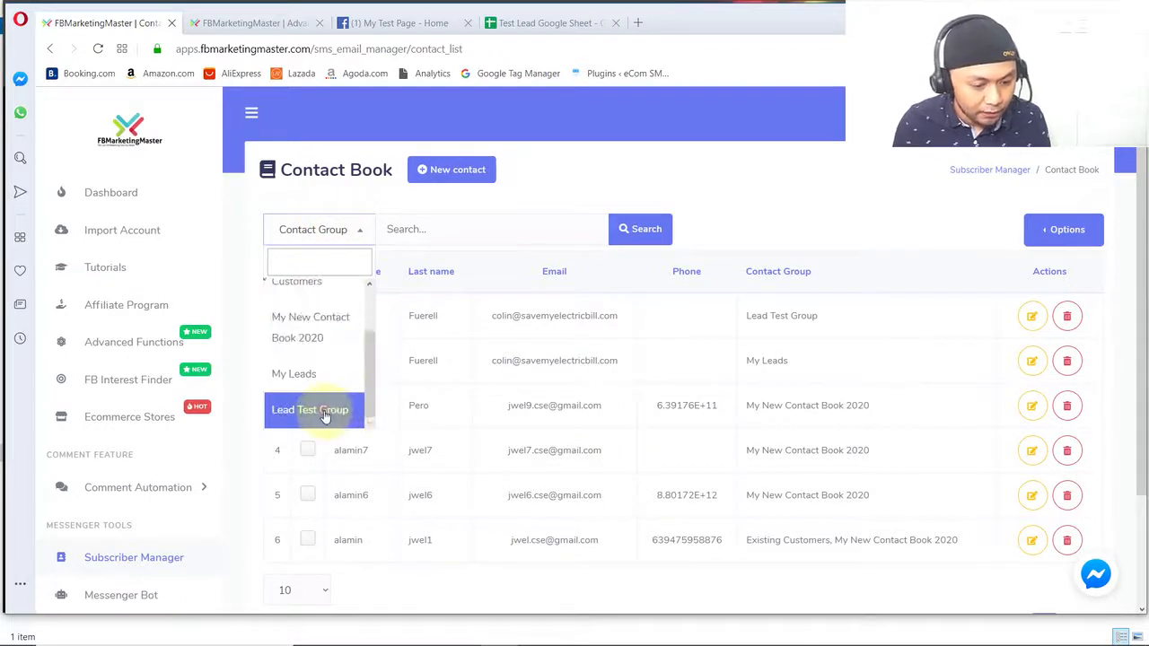
{"action": "left_click", "coordinate": [325, 416]}
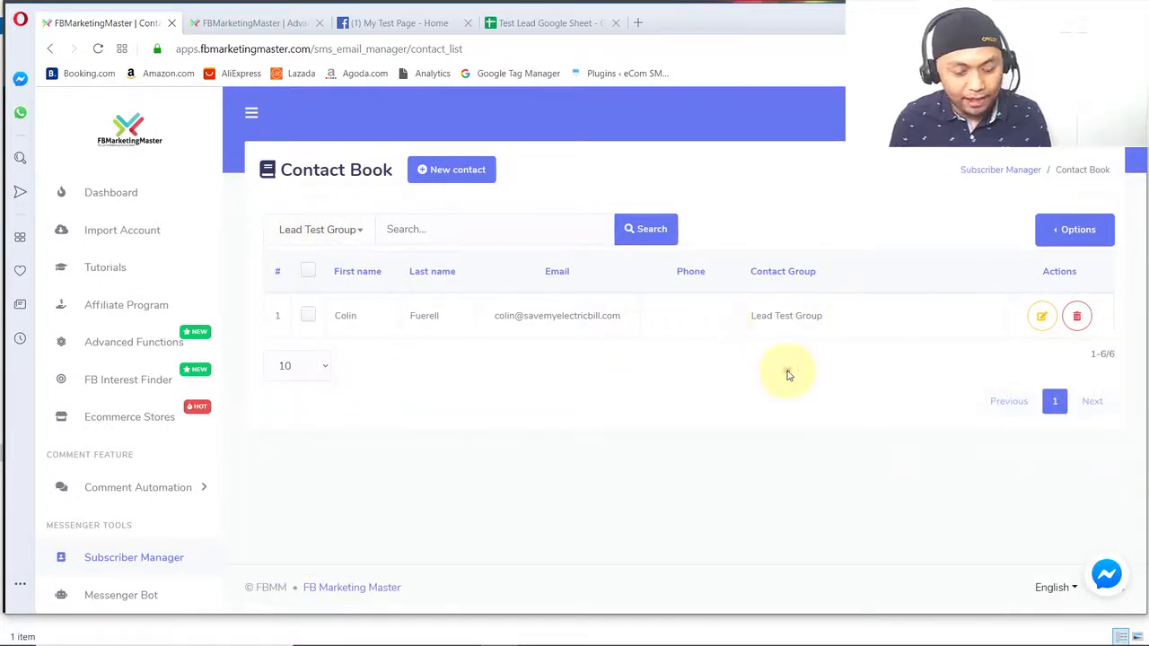
{"action": "left_click_drag", "start_coordinate": [834, 321], "coordinate": [374, 335]}
{"action": "left_click", "coordinate": [375, 335]}
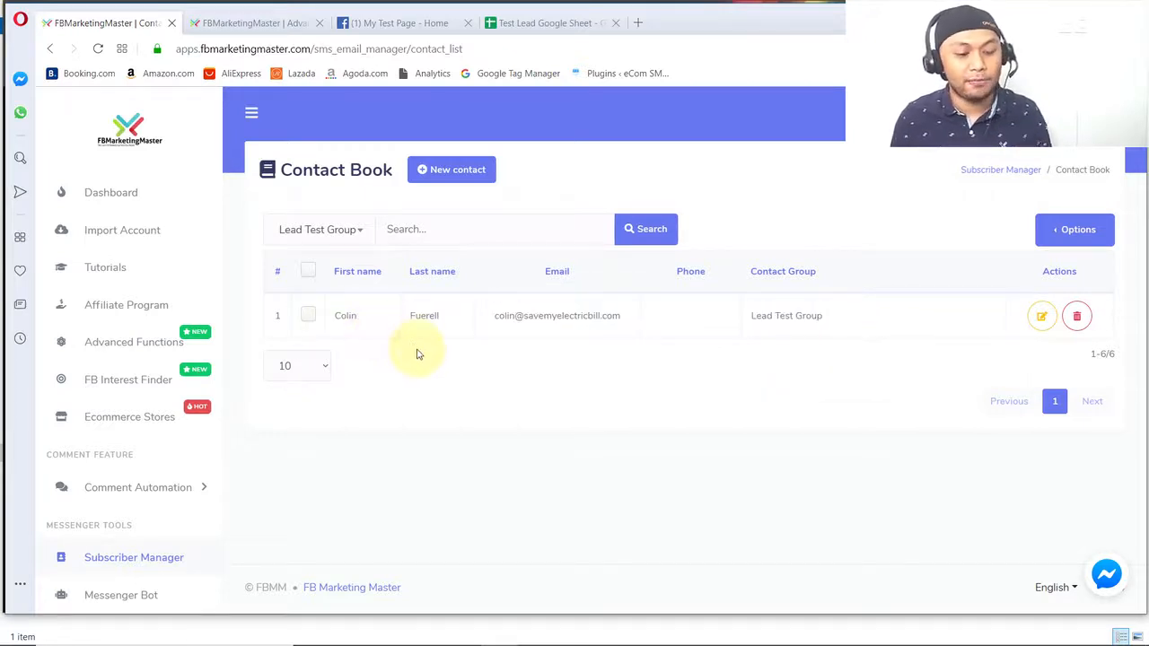
{"action": "left_click", "coordinate": [417, 356]}
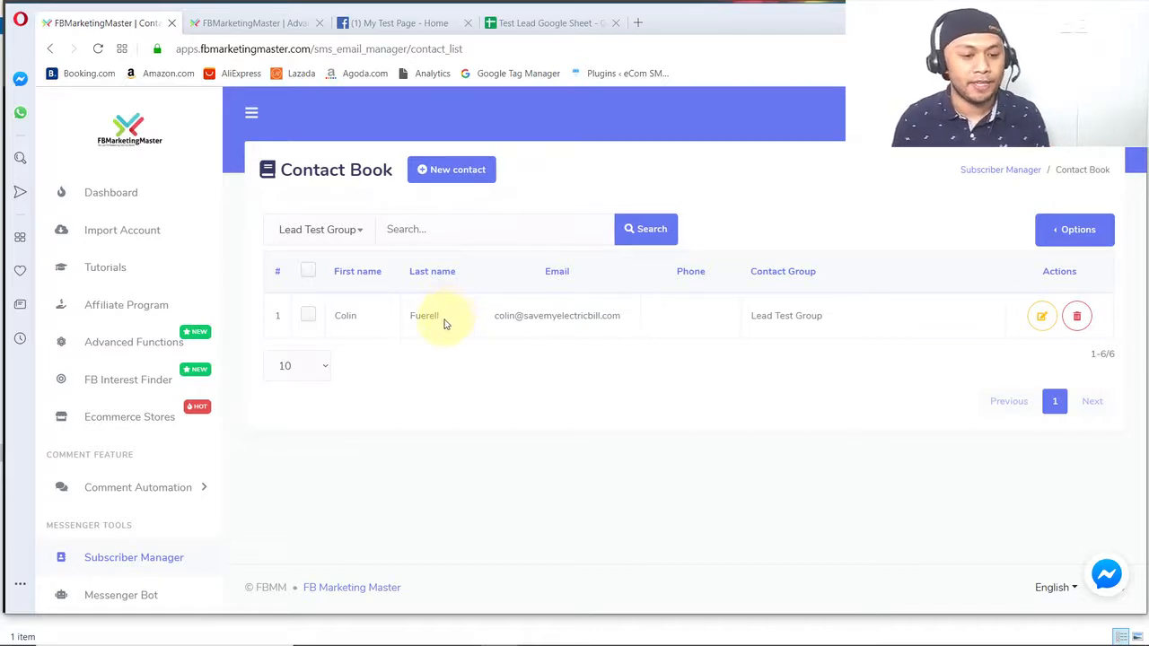
- Open Gmail in a new browser tab and read the newest FBMM Info email with the coupon code
{"action": "left_click", "coordinate": [638, 25]}
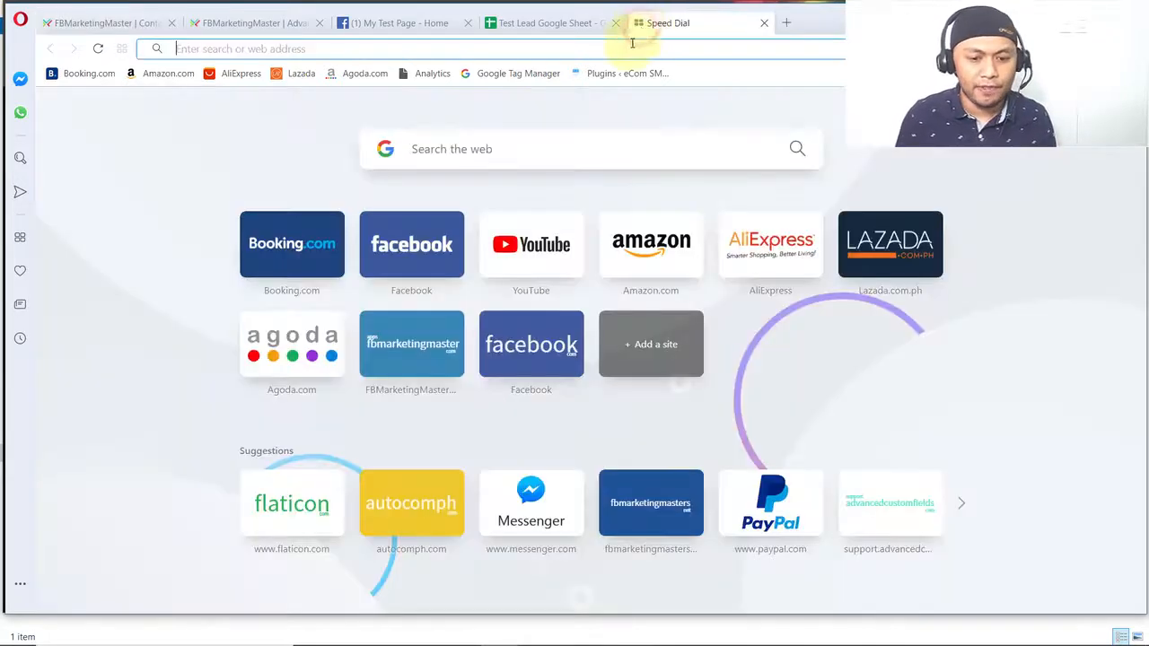
{"action": "type", "text": "gmail.com"}
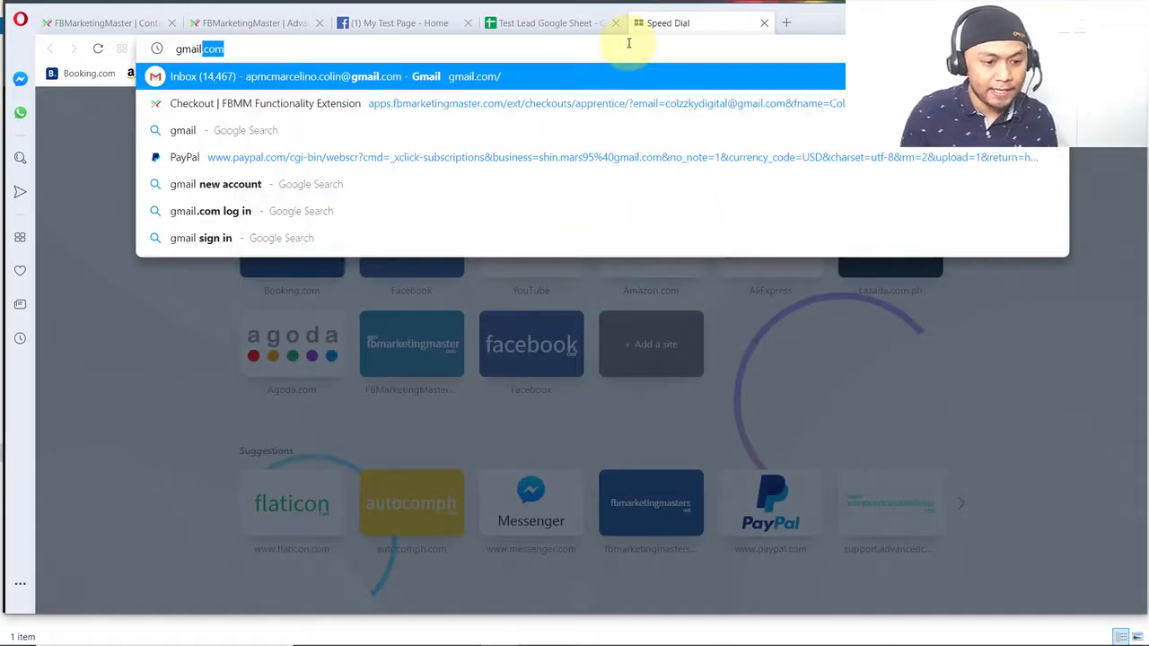
{"action": "key", "text": "Return"}
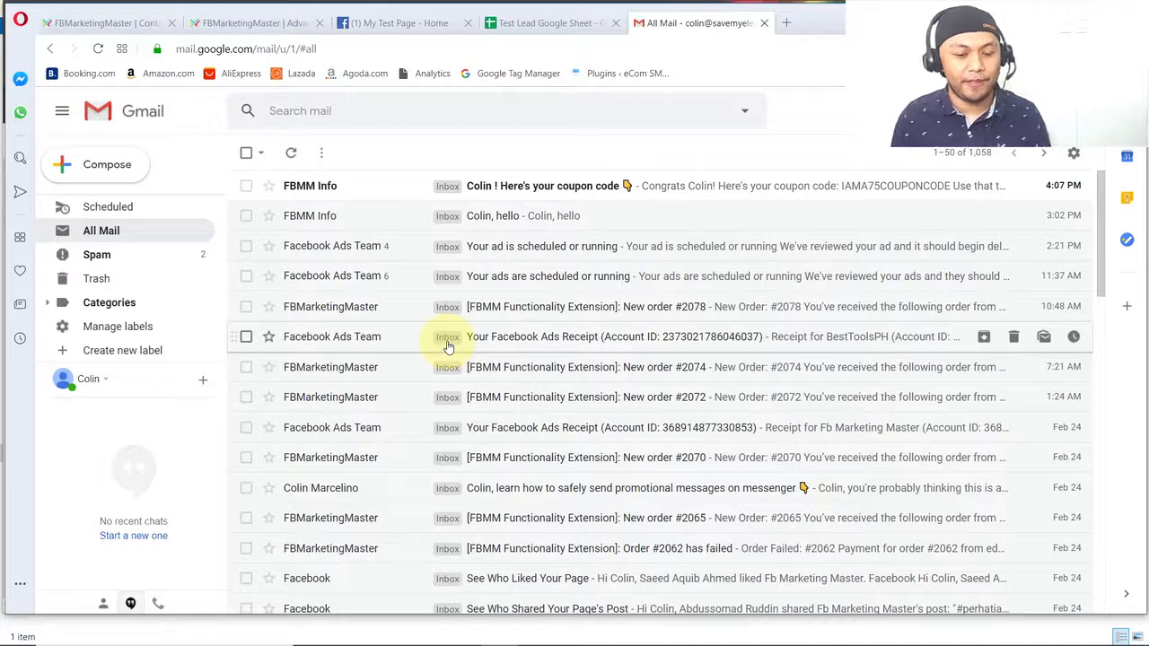
{"action": "left_click", "coordinate": [398, 191]}
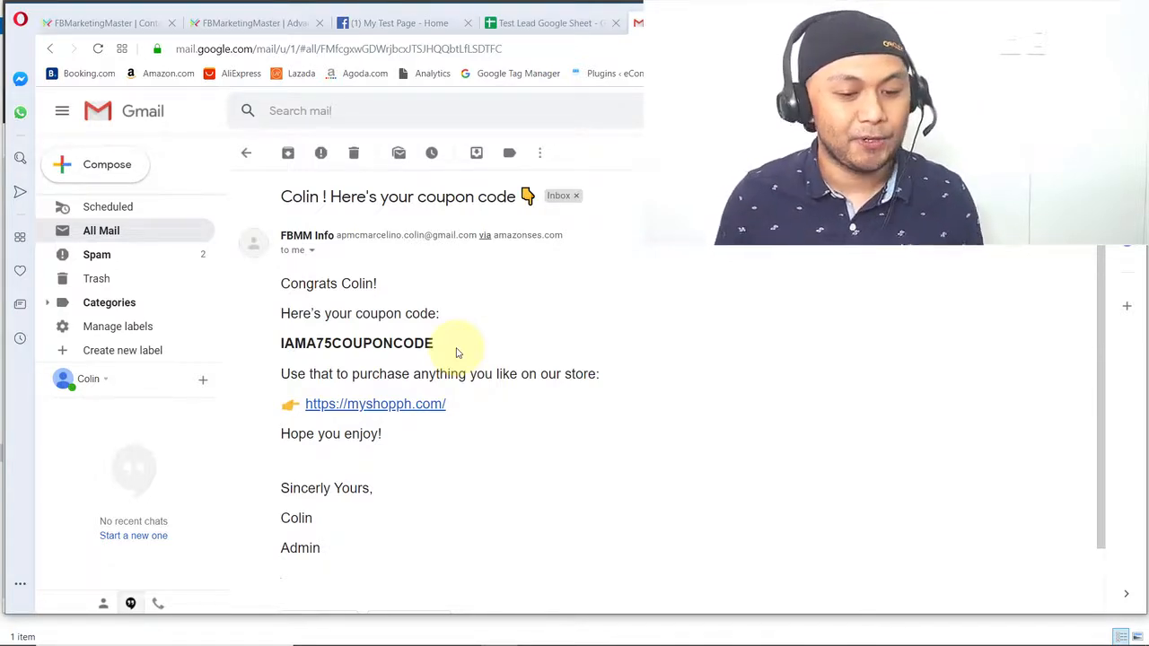
- Switch to the workflow diagram slide, write a circled red 6 above Send Email, and tick numbers 1, 2 and 3 in green
{"action": "key", "text": "alt+Tab"}
{"action": "left_click", "coordinate": [449, 359]}
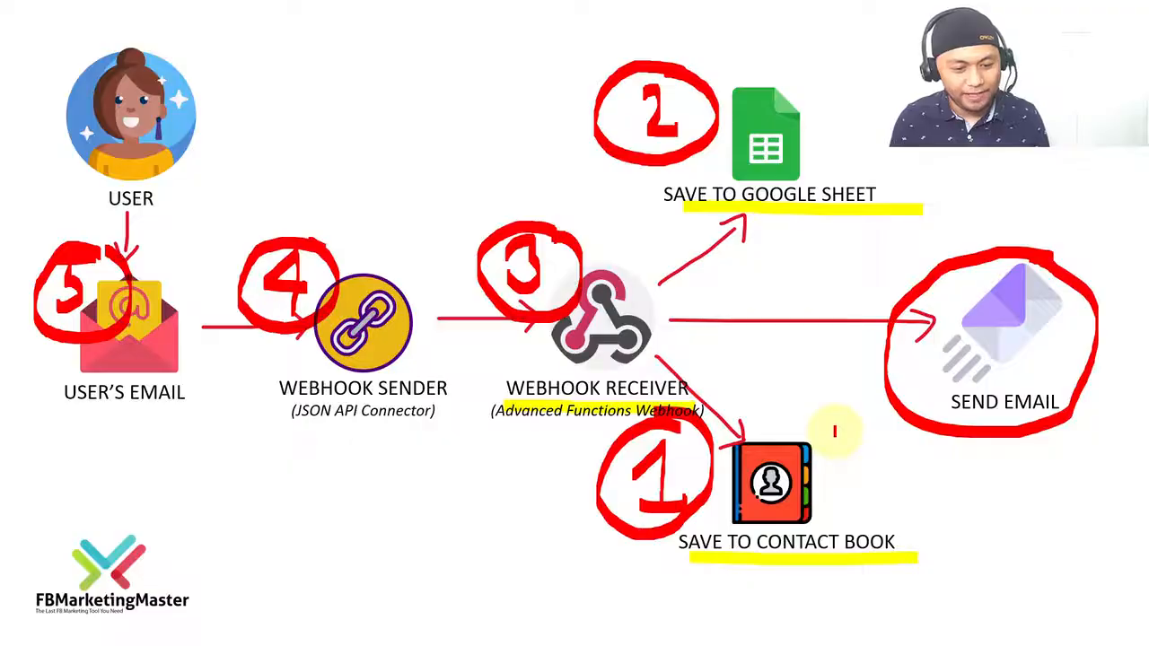
{"action": "mouse_move", "coordinate": [1008, 180]}
{"action": "left_mouse_down"}
{"action": "mouse_move", "coordinate": [995, 220]}
{"action": "mouse_move", "coordinate": [977, 212]}
{"action": "mouse_move", "coordinate": [926, 226]}
{"action": "mouse_move", "coordinate": [1021, 160]}
{"action": "left_mouse_up"}
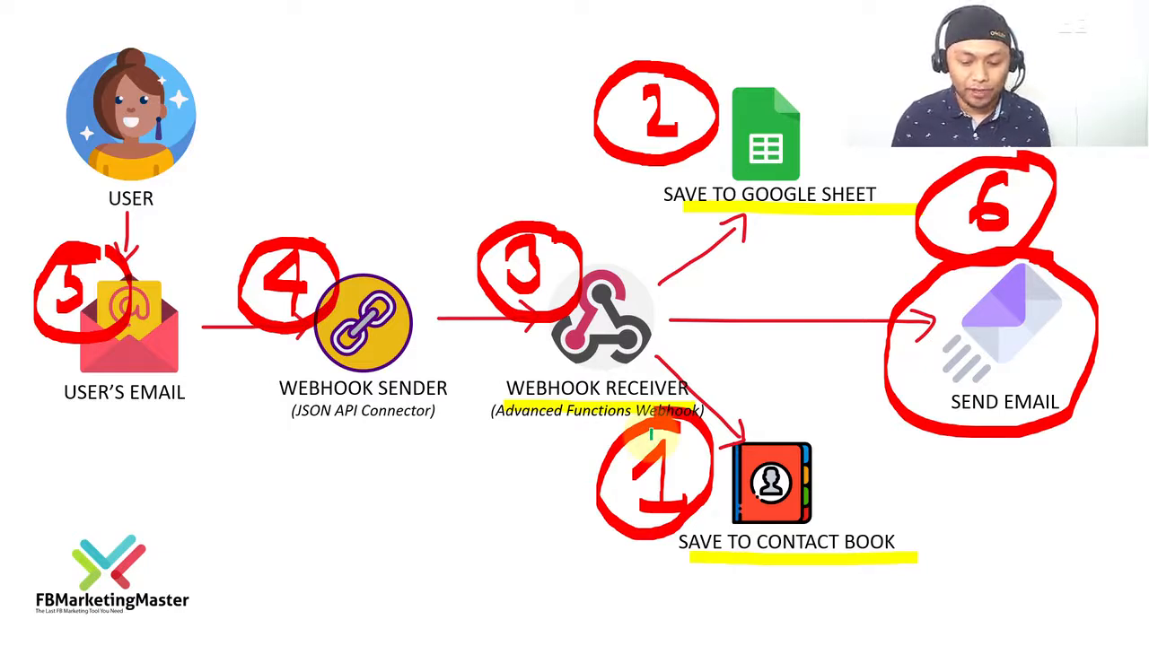
{"action": "mouse_move", "coordinate": [692, 449]}
{"action": "left_mouse_down"}
{"action": "mouse_move", "coordinate": [698, 462]}
{"action": "mouse_move", "coordinate": [747, 388]}
{"action": "left_mouse_up"}
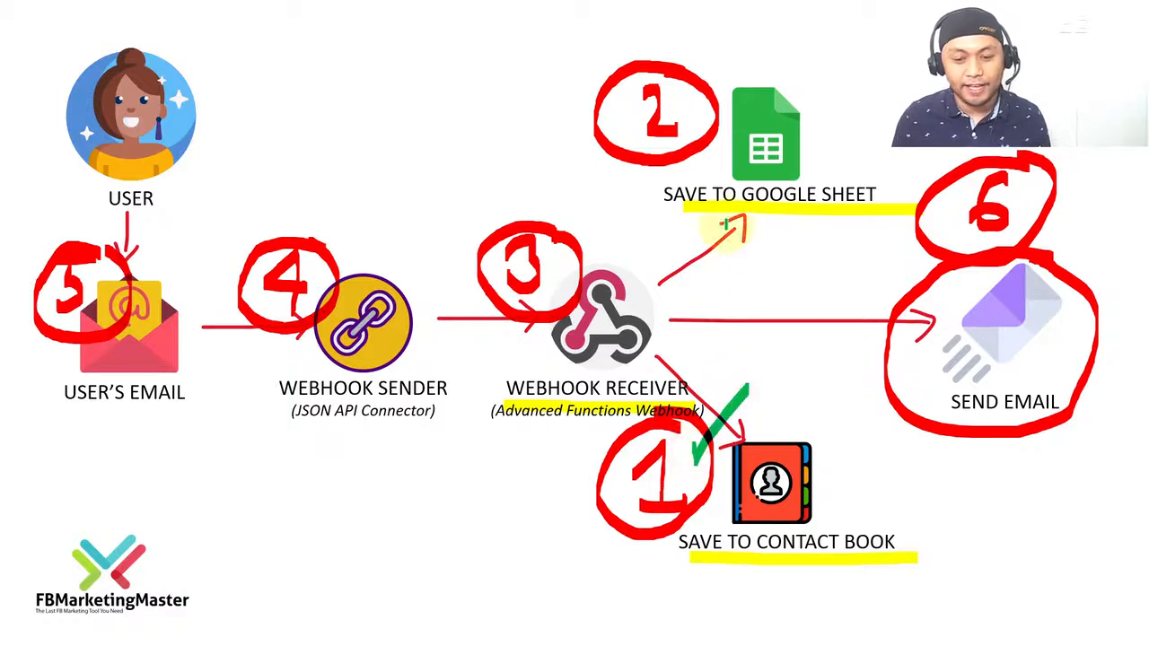
{"action": "left_click_drag", "start_coordinate": [691, 106], "coordinate": [734, 72]}
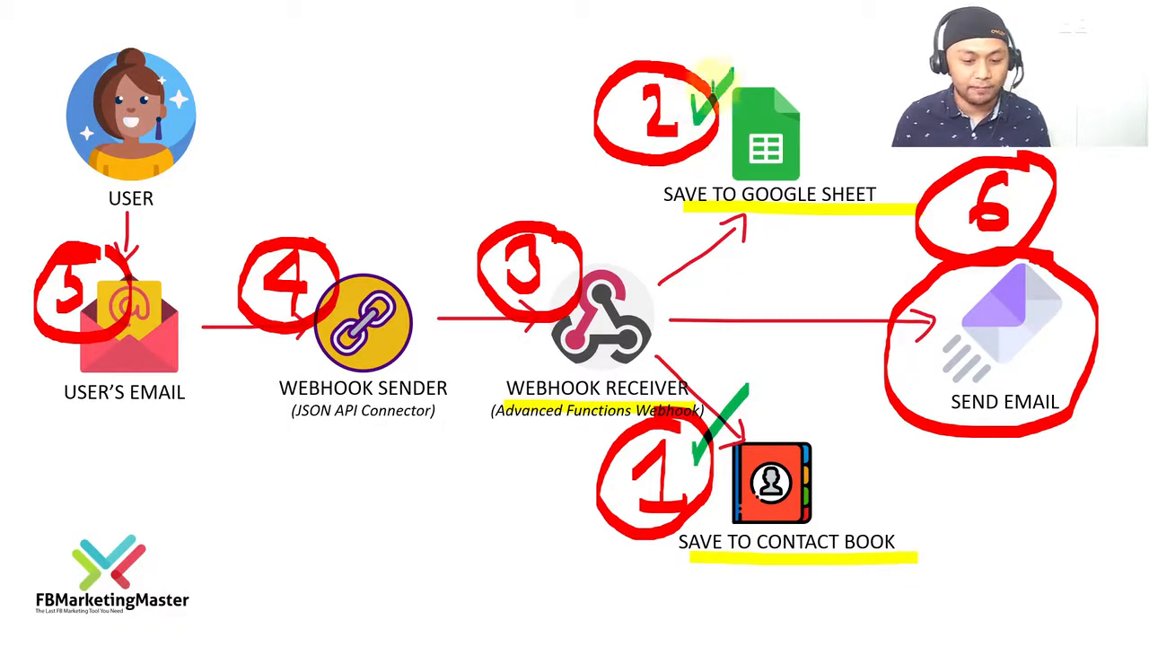
{"action": "left_click_drag", "start_coordinate": [558, 256], "coordinate": [600, 208]}
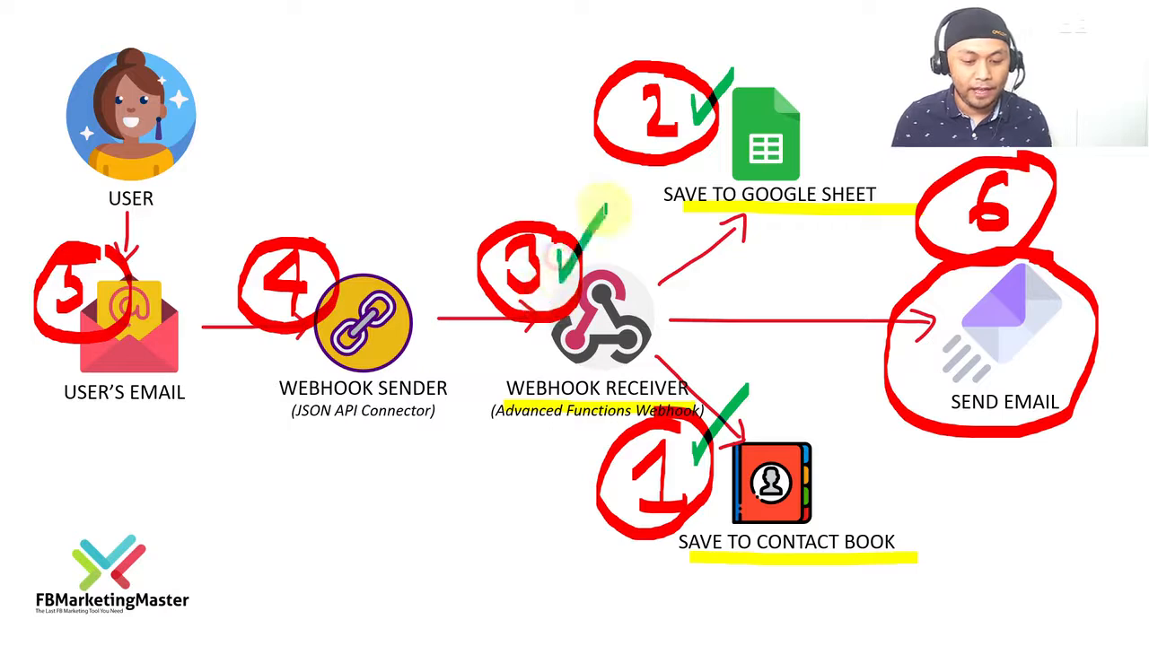